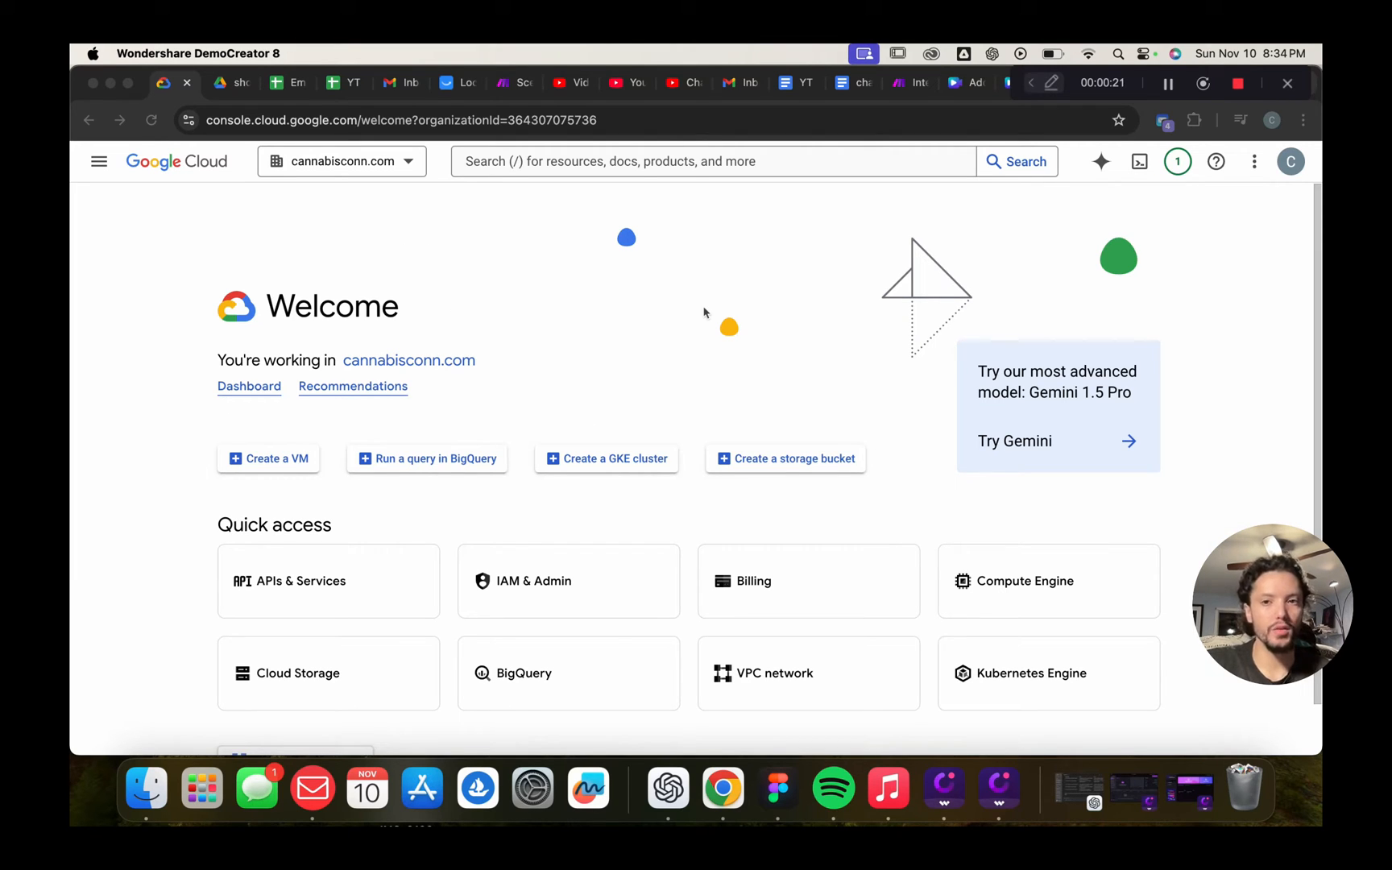
Create a new Google Cloud project, replacing the default name with 'Chatbot Youtube'
click(416, 166)
click(416, 166)
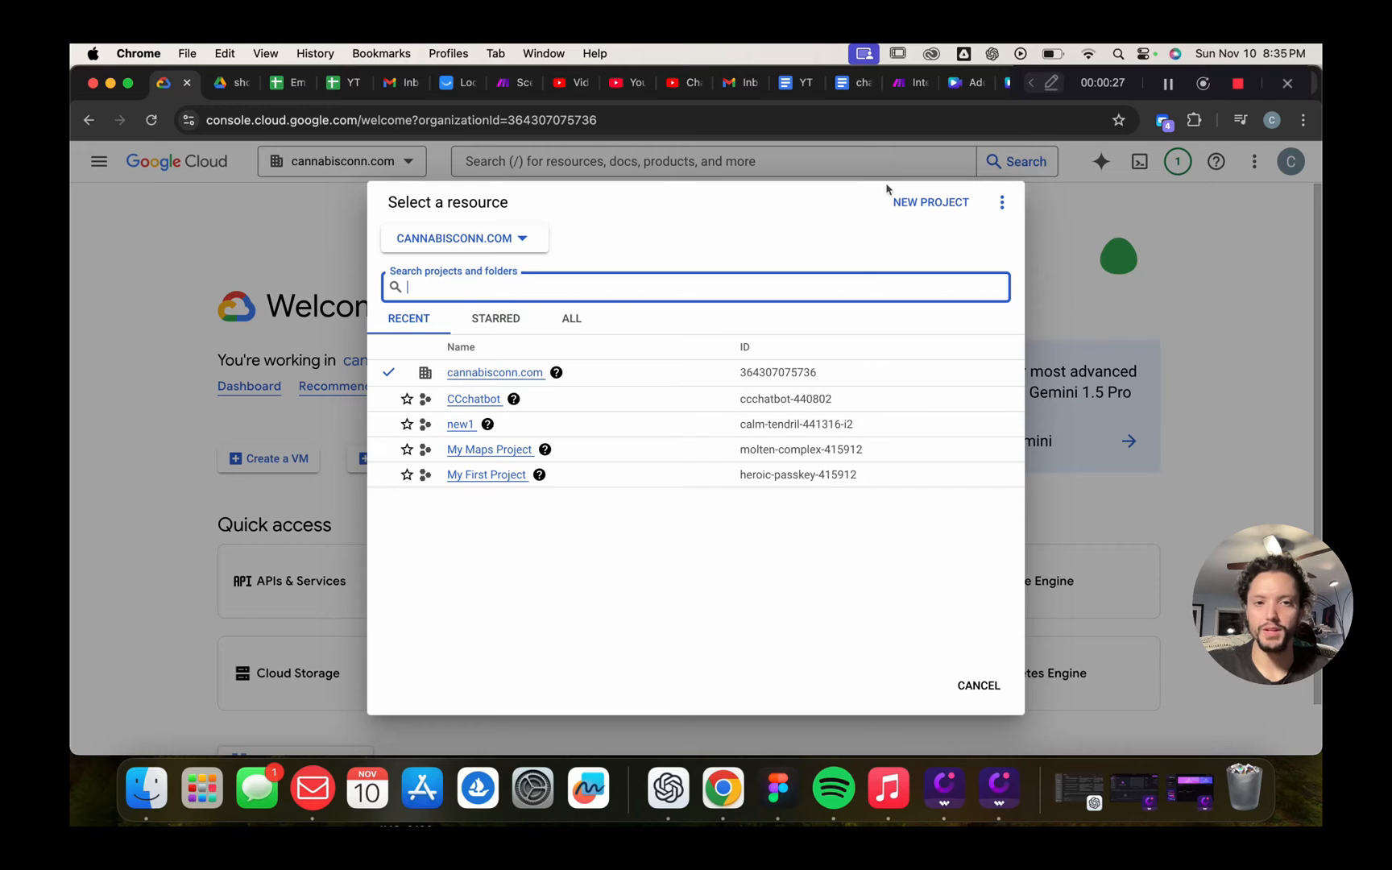
click(922, 204)
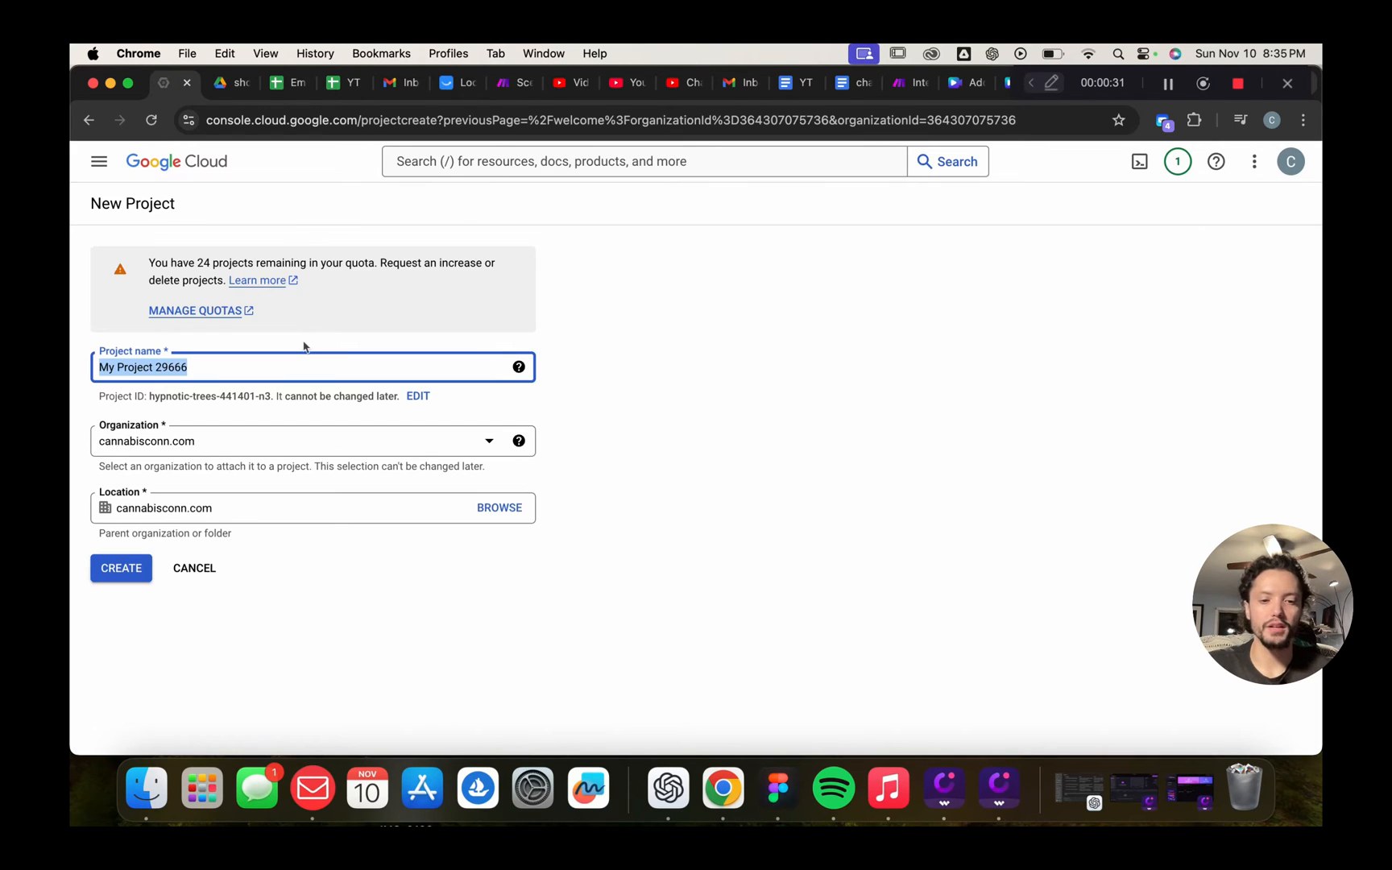
key(BackSpace)
text(C)
key(BackSpace)
text(C)
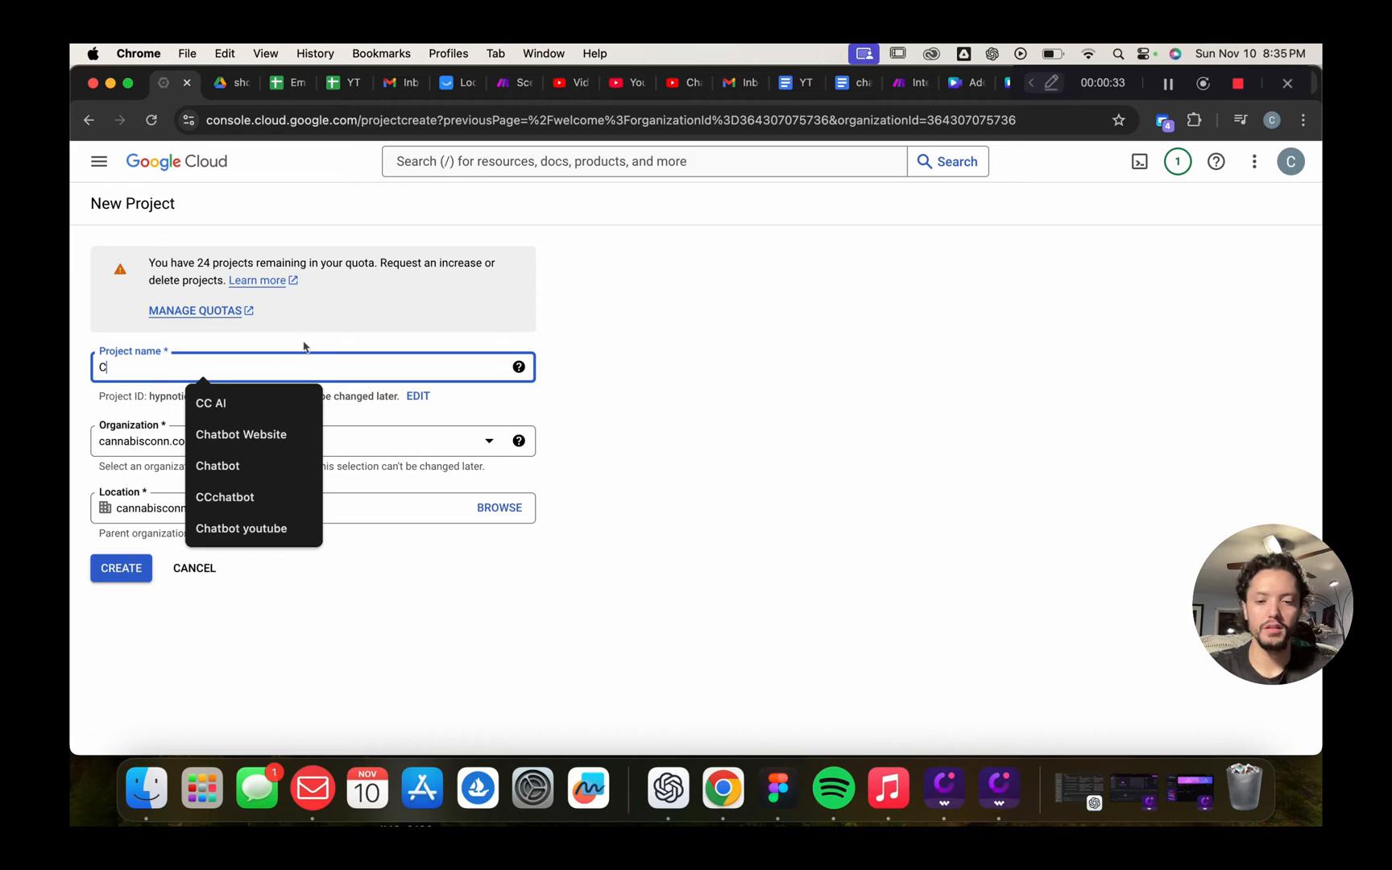
text(hatbot You)
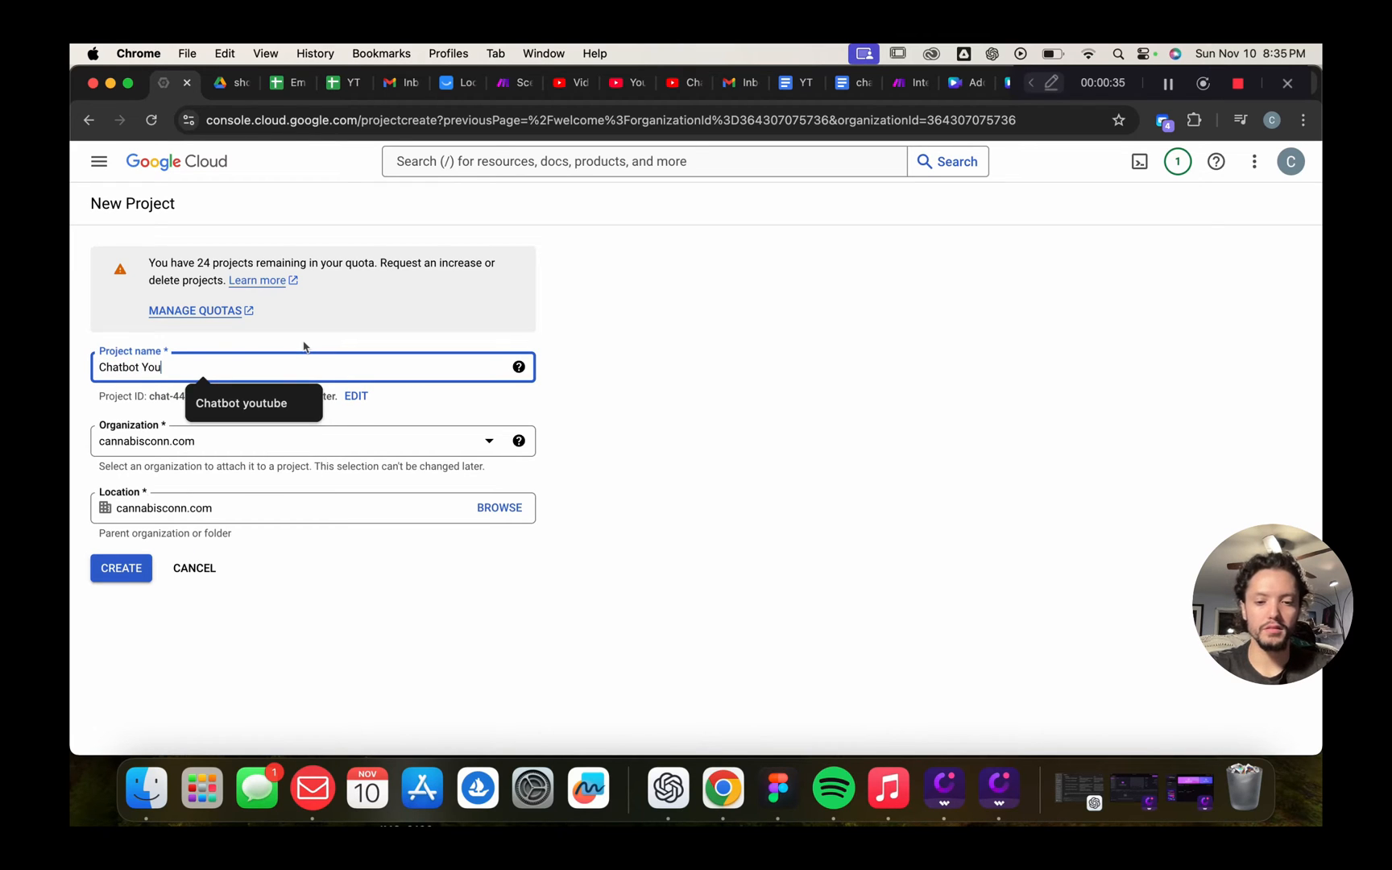
text(tube)
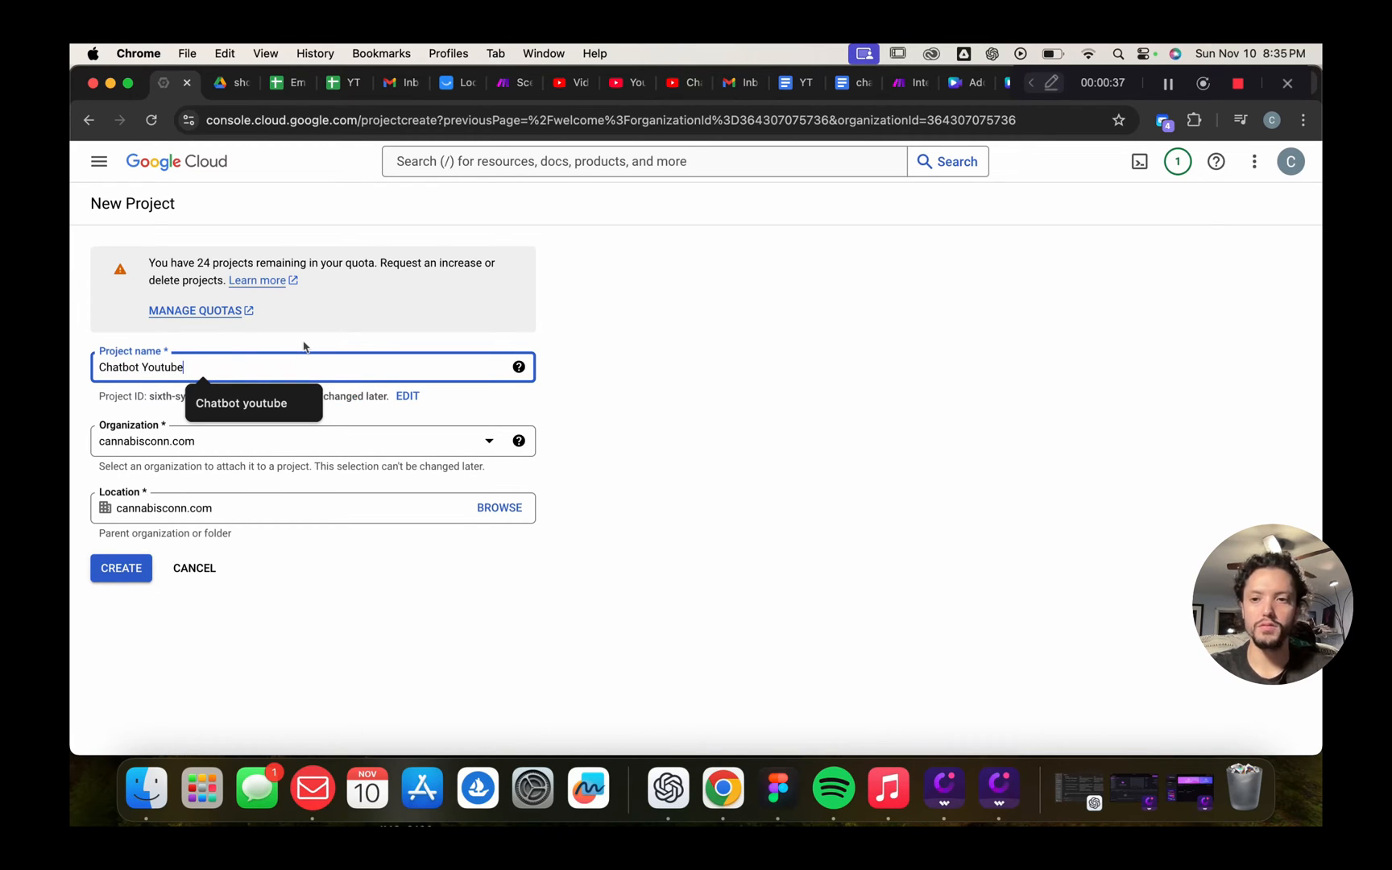
click(120, 570)
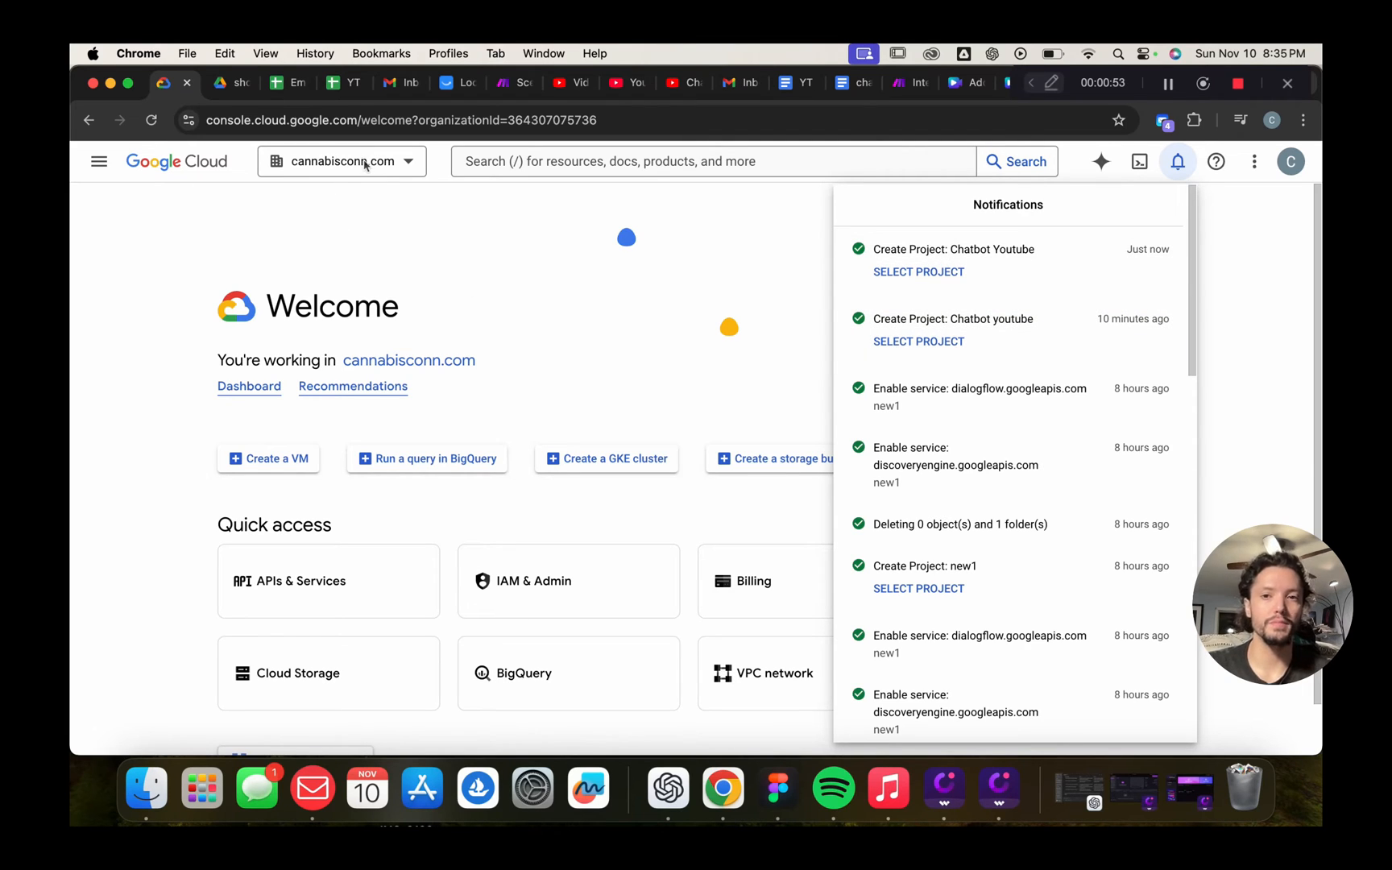
Switch to the Chatbot Youtube project, then bring up the chatbot YT document
click(882, 272)
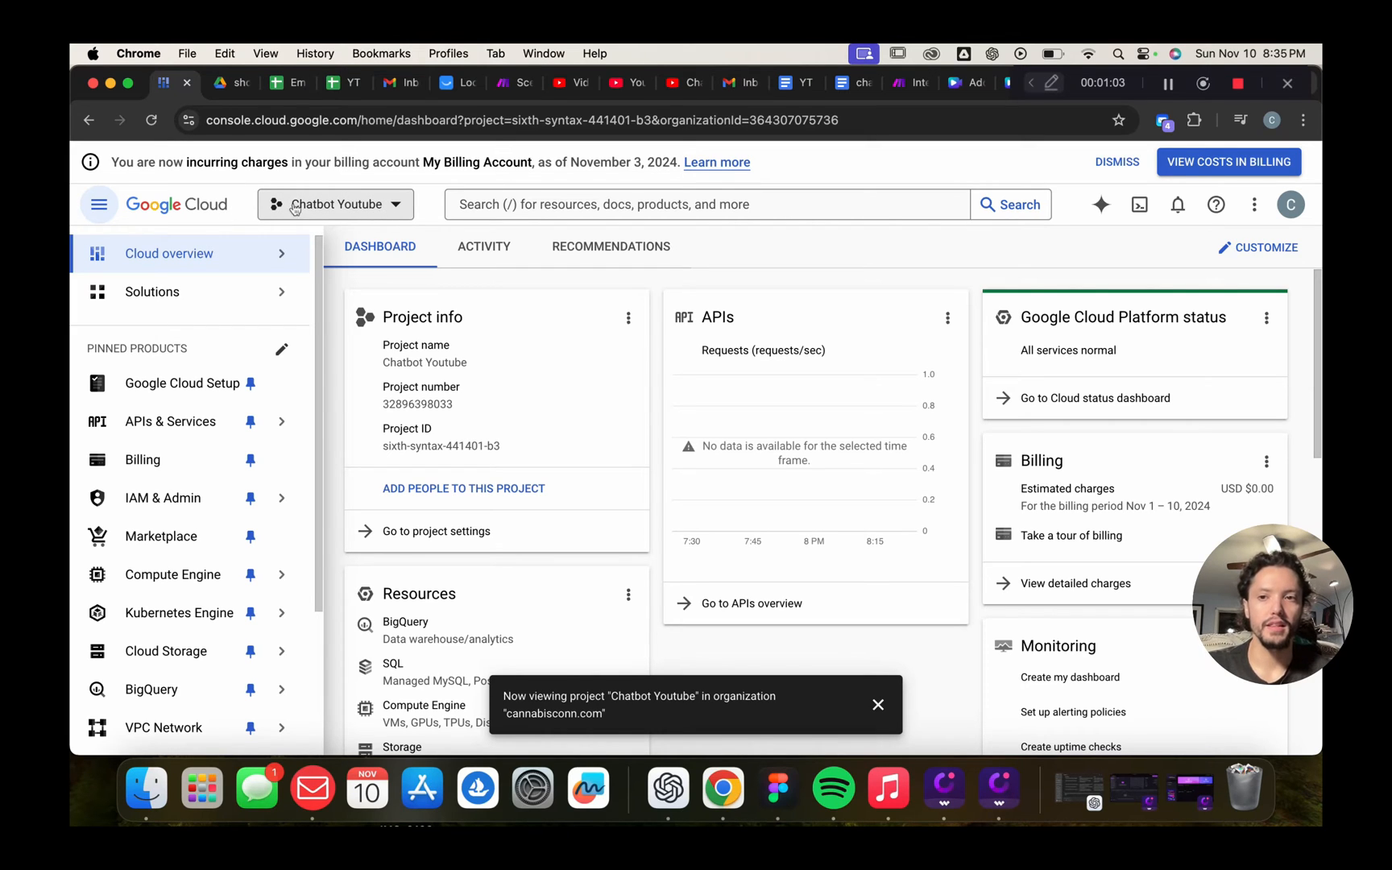
click(396, 210)
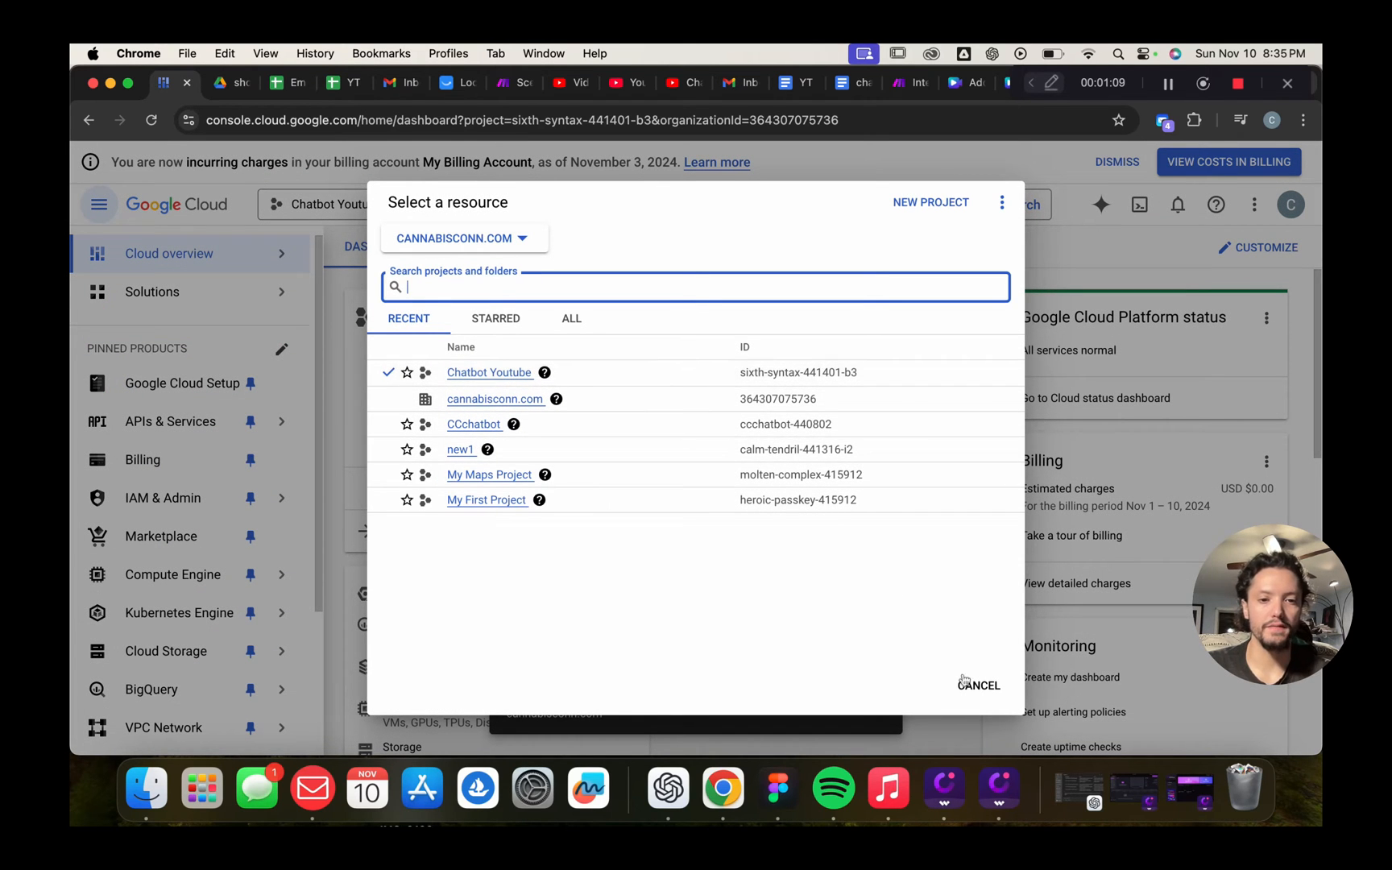
click(974, 684)
mouse_move(161, 688)
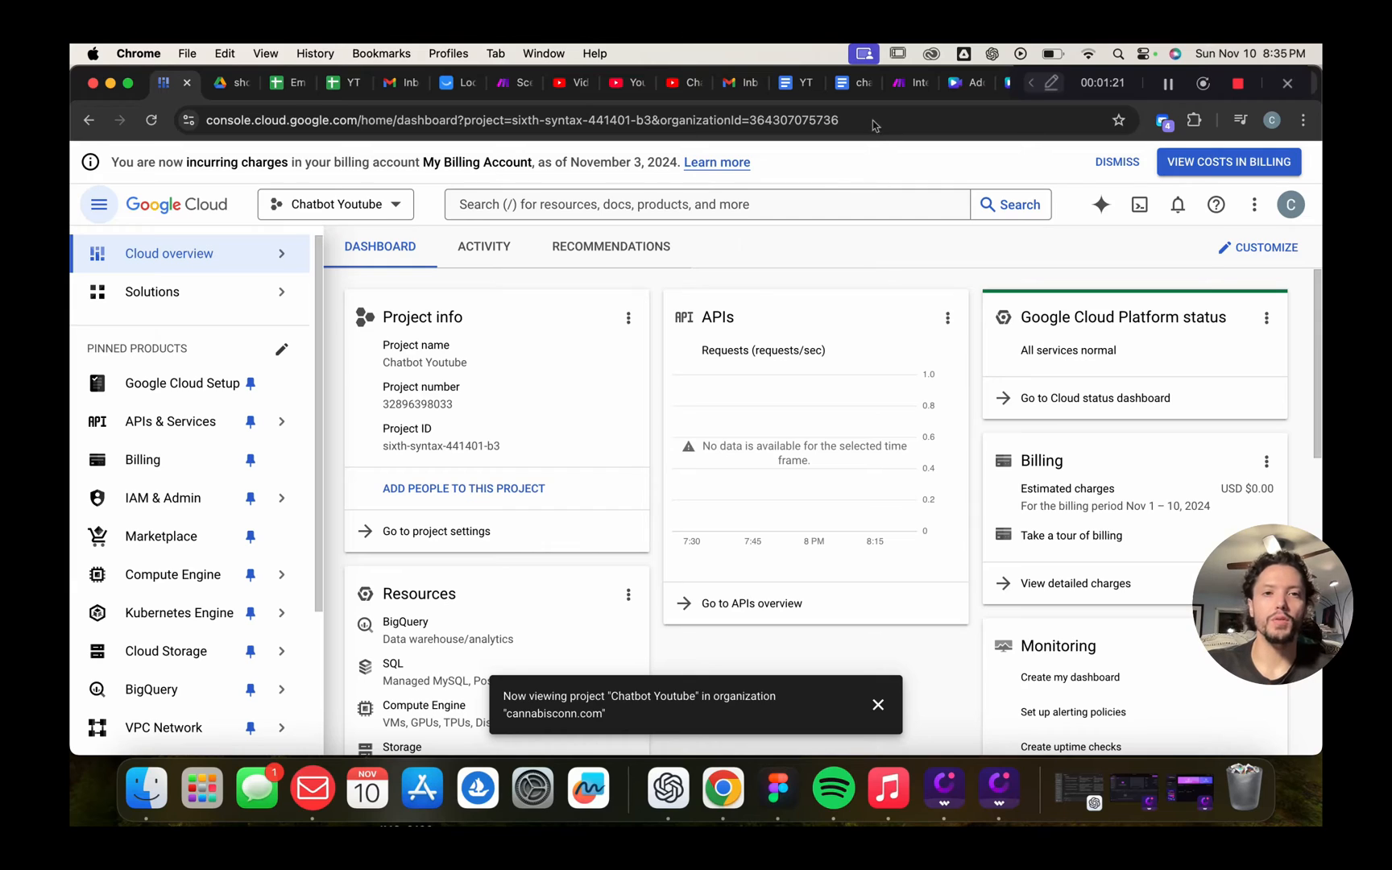
click(856, 83)
Scroll through the chatbot YT document's delivery service information and back to the top
scroll(640, 503, down, 15)
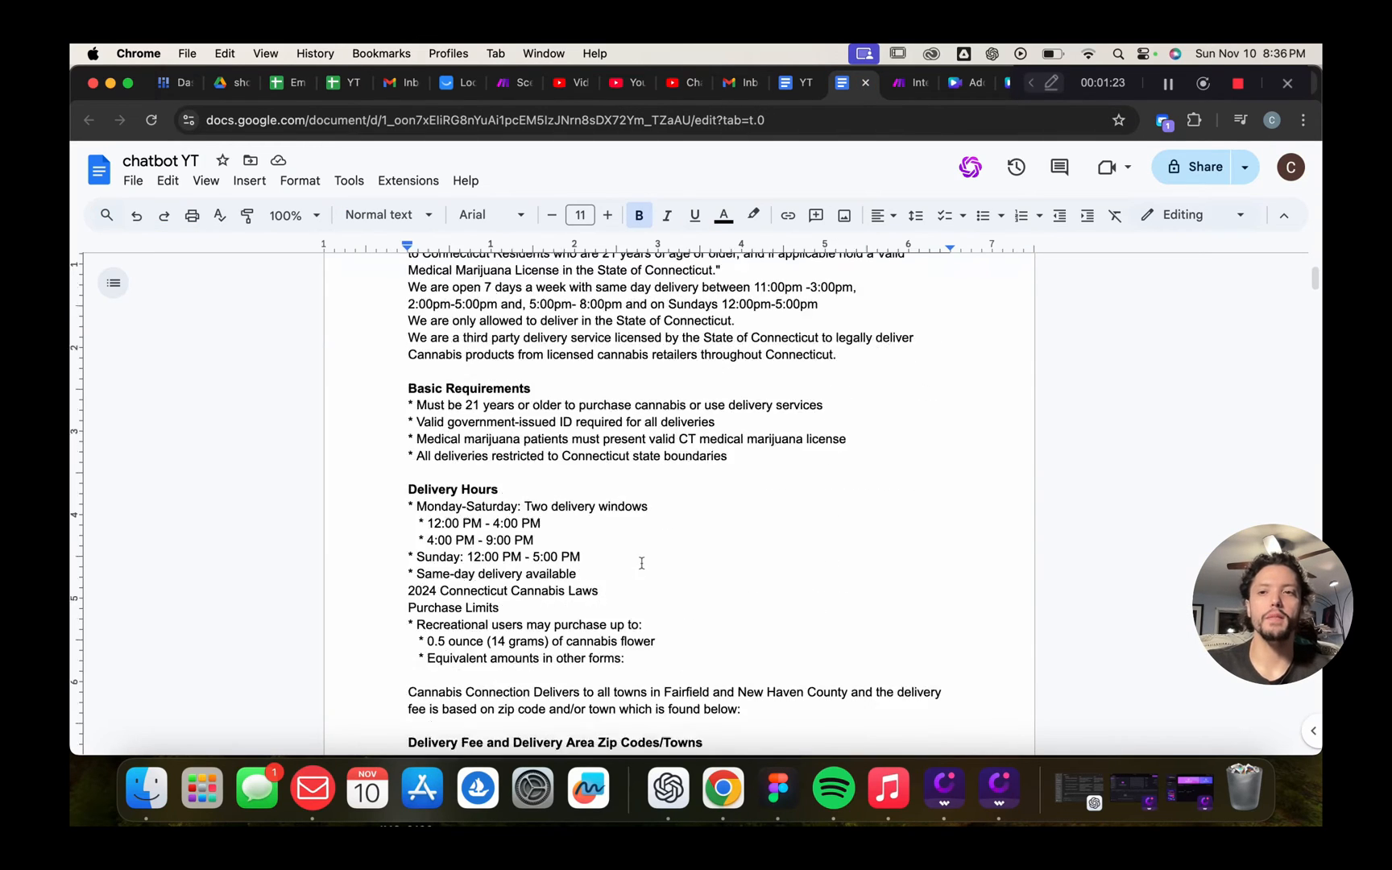
scroll(642, 564, down, 3)
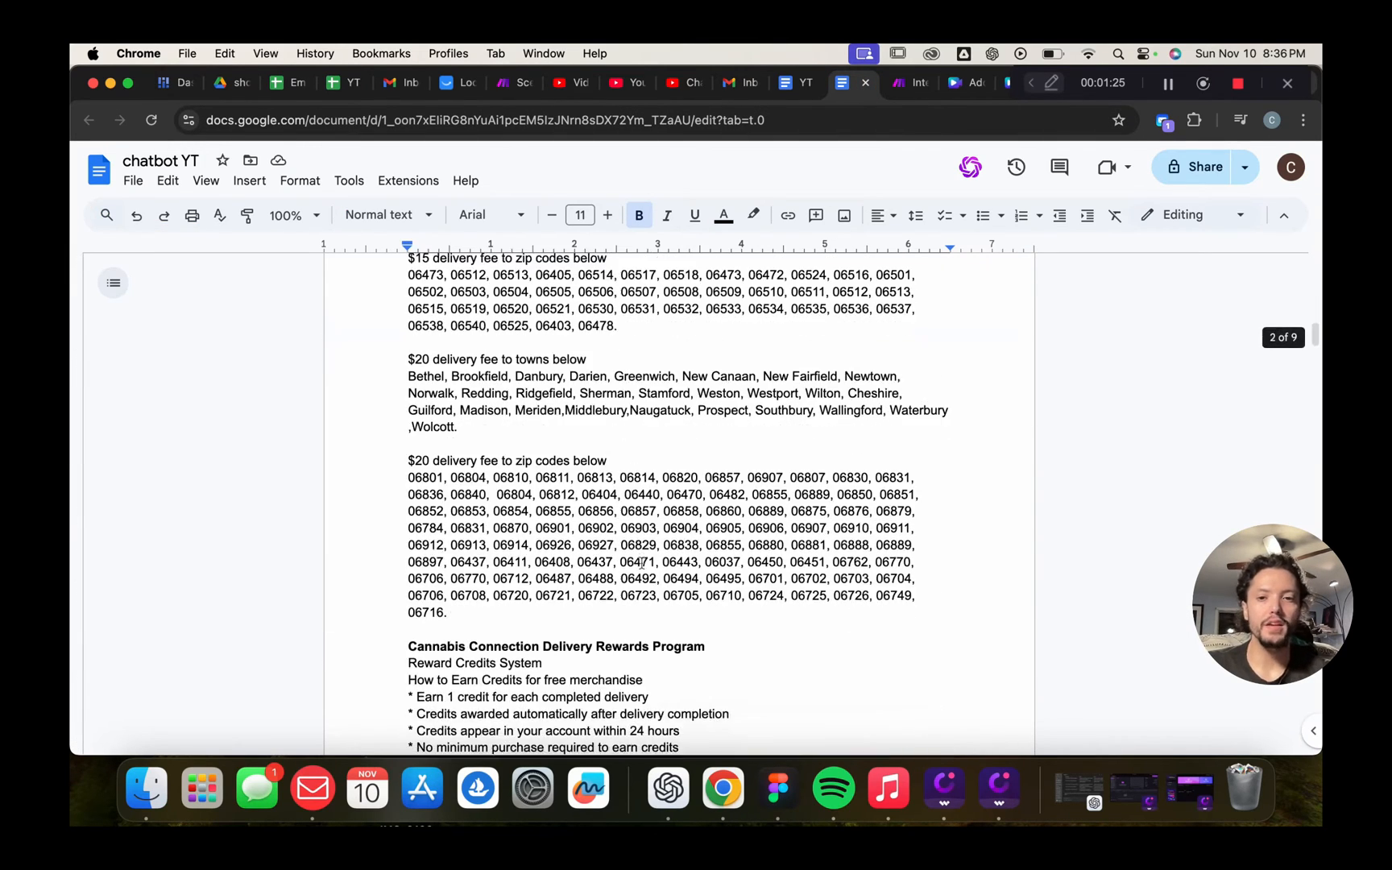
scroll(641, 564, up, 15)
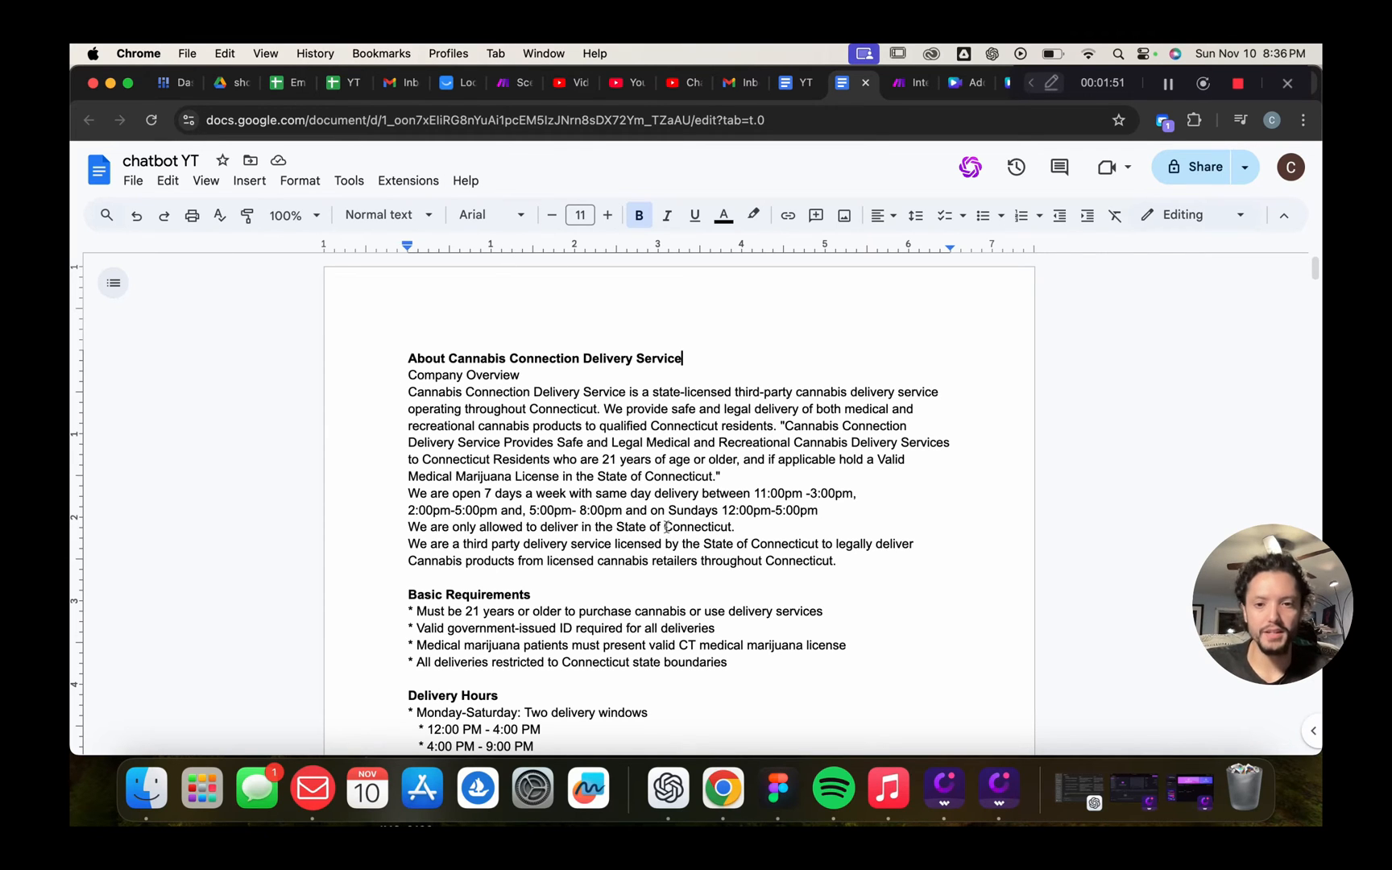
scroll(667, 527, down, 5)
scroll(667, 526, up, 5)
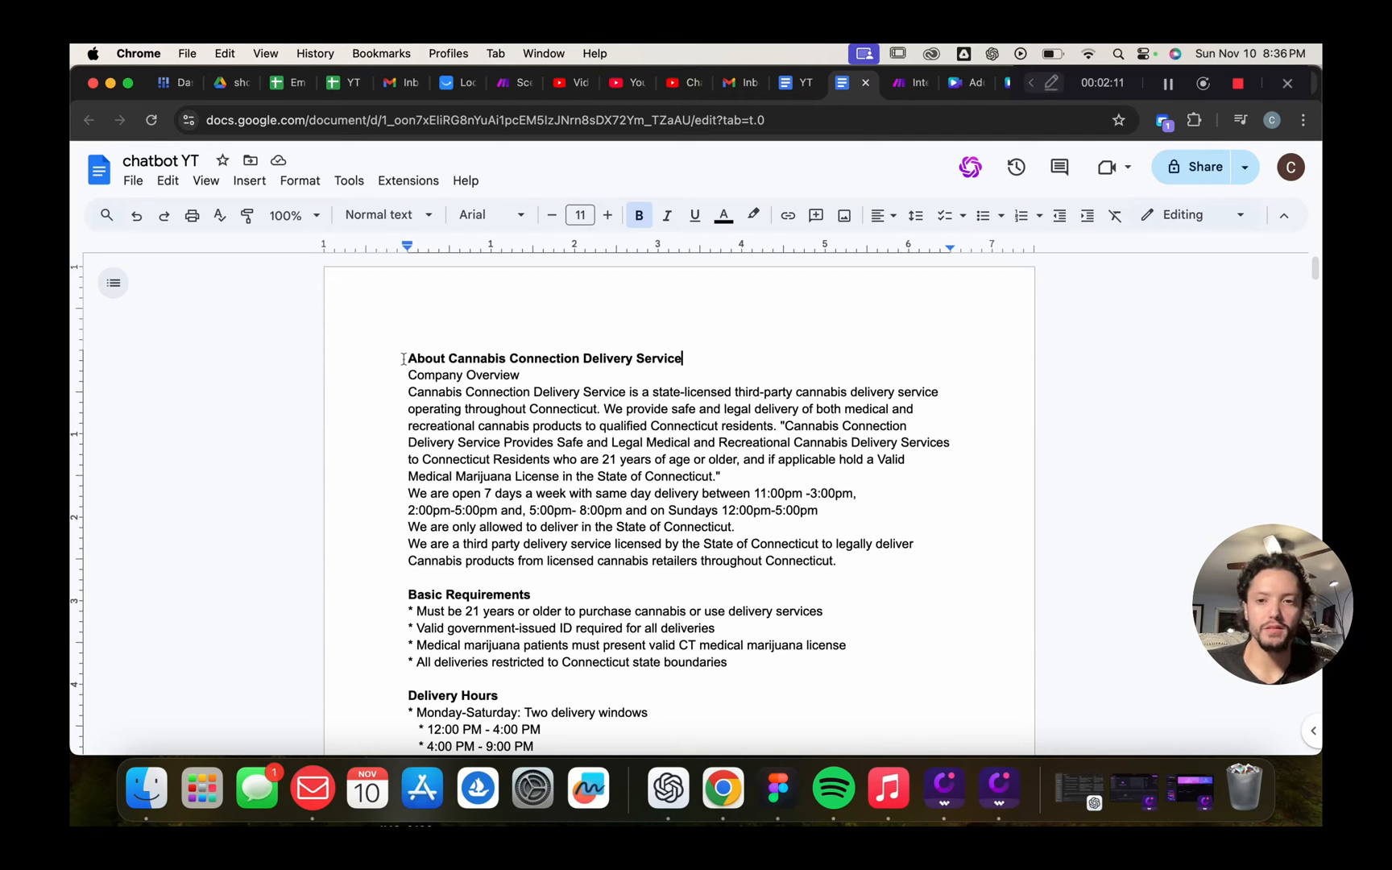
drag(404, 359, 802, 353)
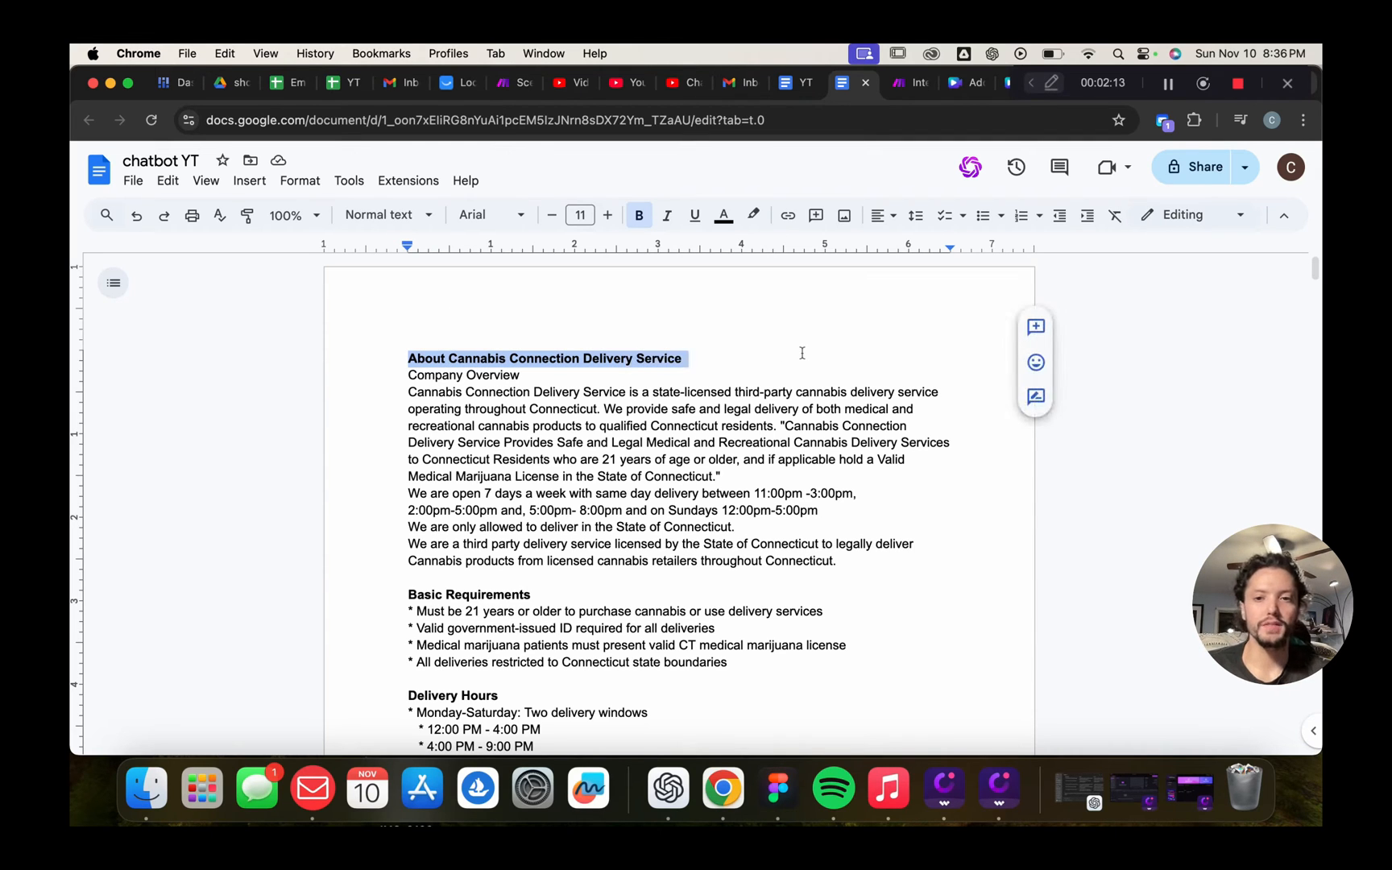
click(773, 359)
drag(379, 377, 558, 374)
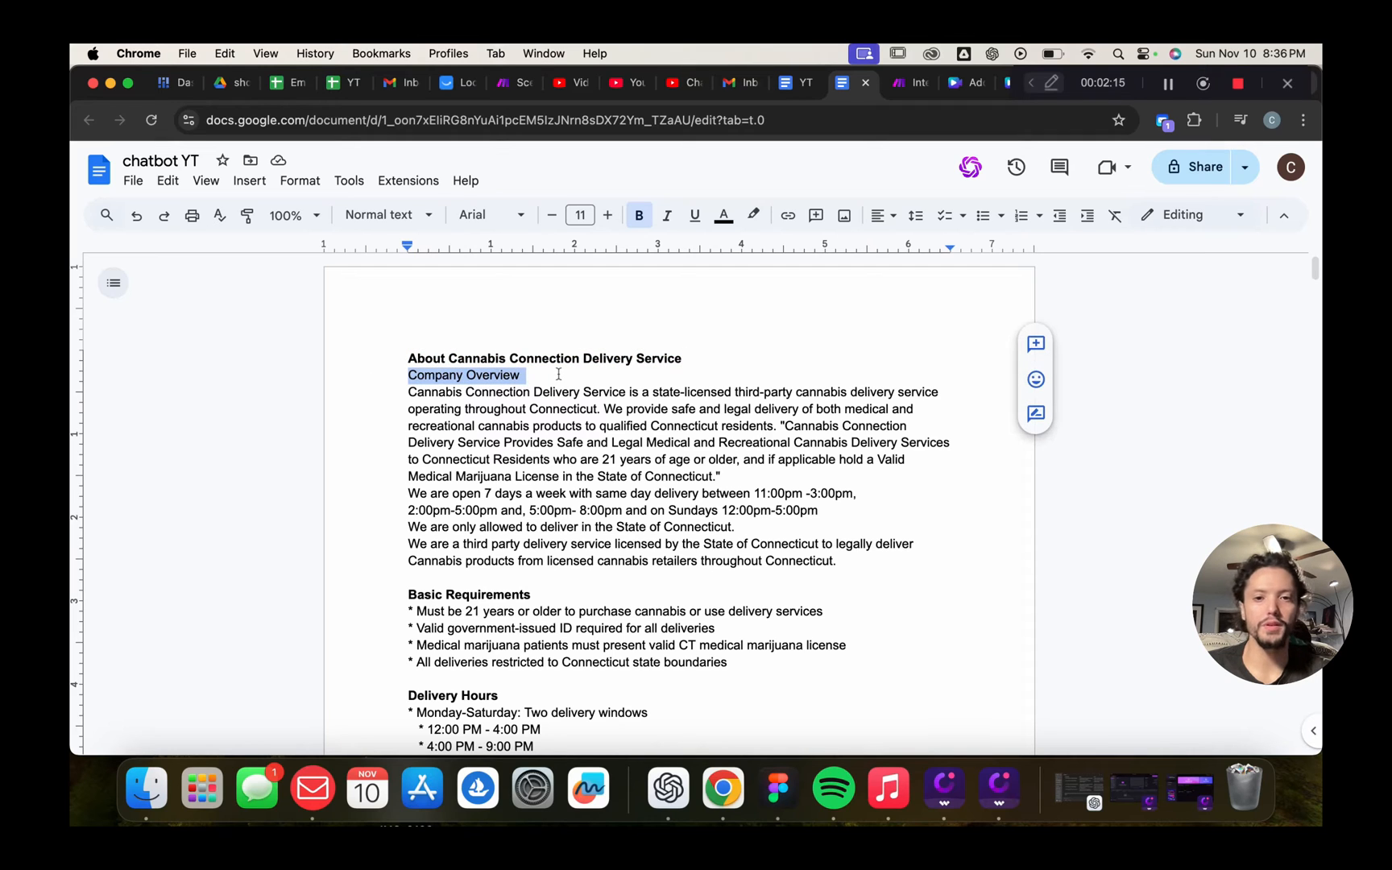
click(649, 357)
drag(386, 376, 948, 553)
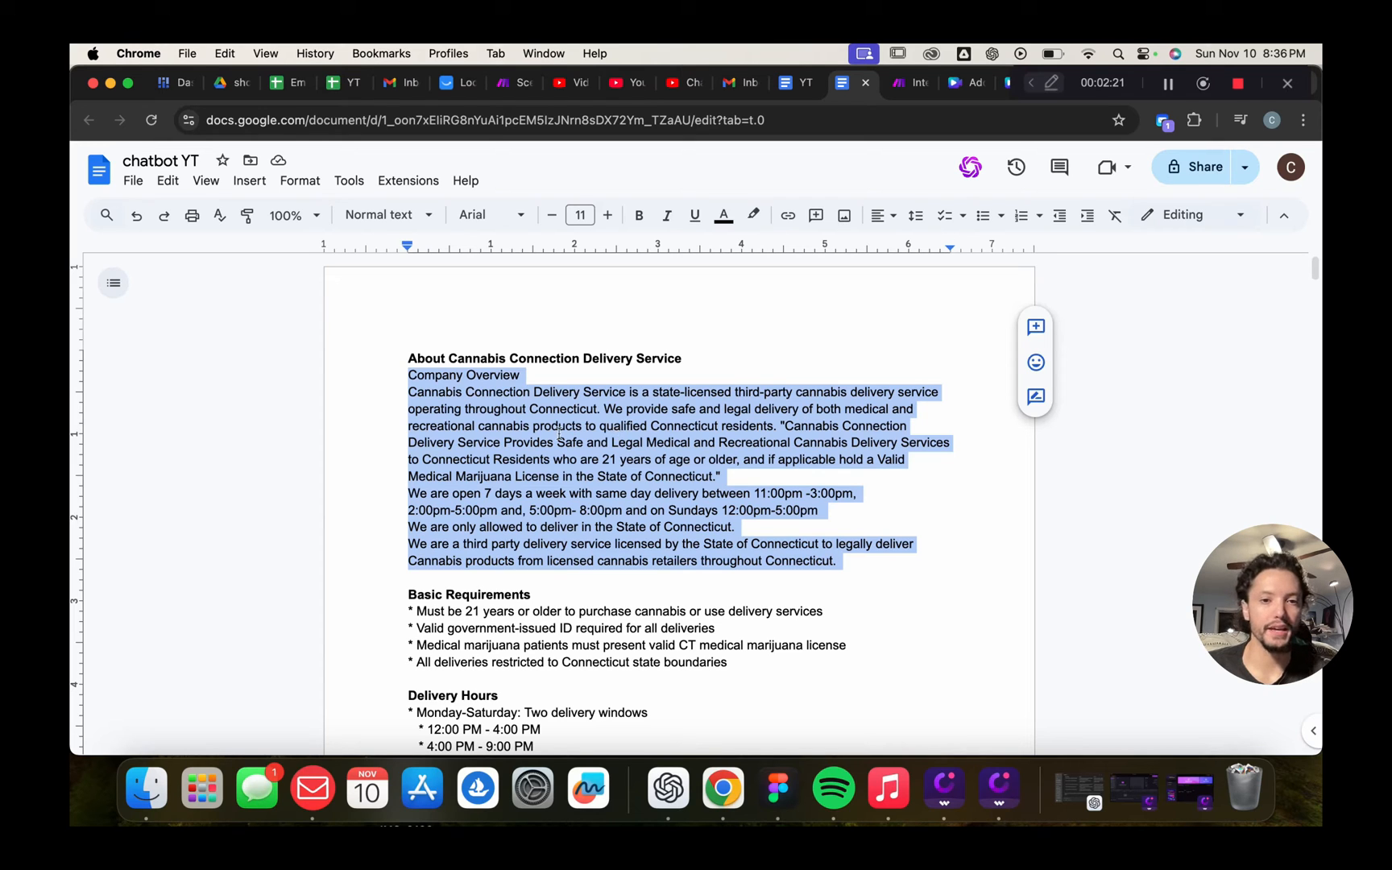
click(814, 358)
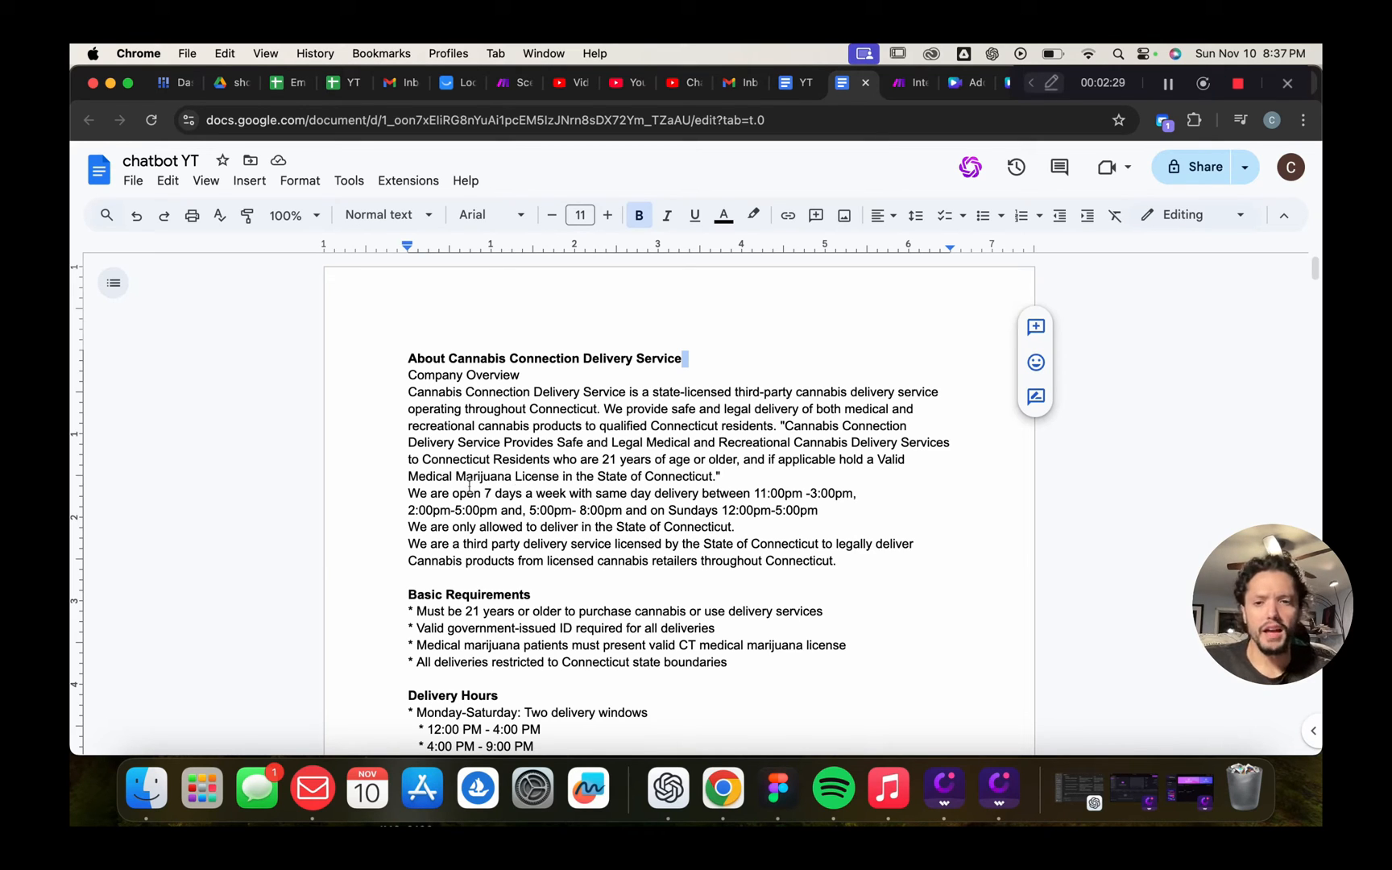
drag(408, 476, 738, 532)
click(815, 580)
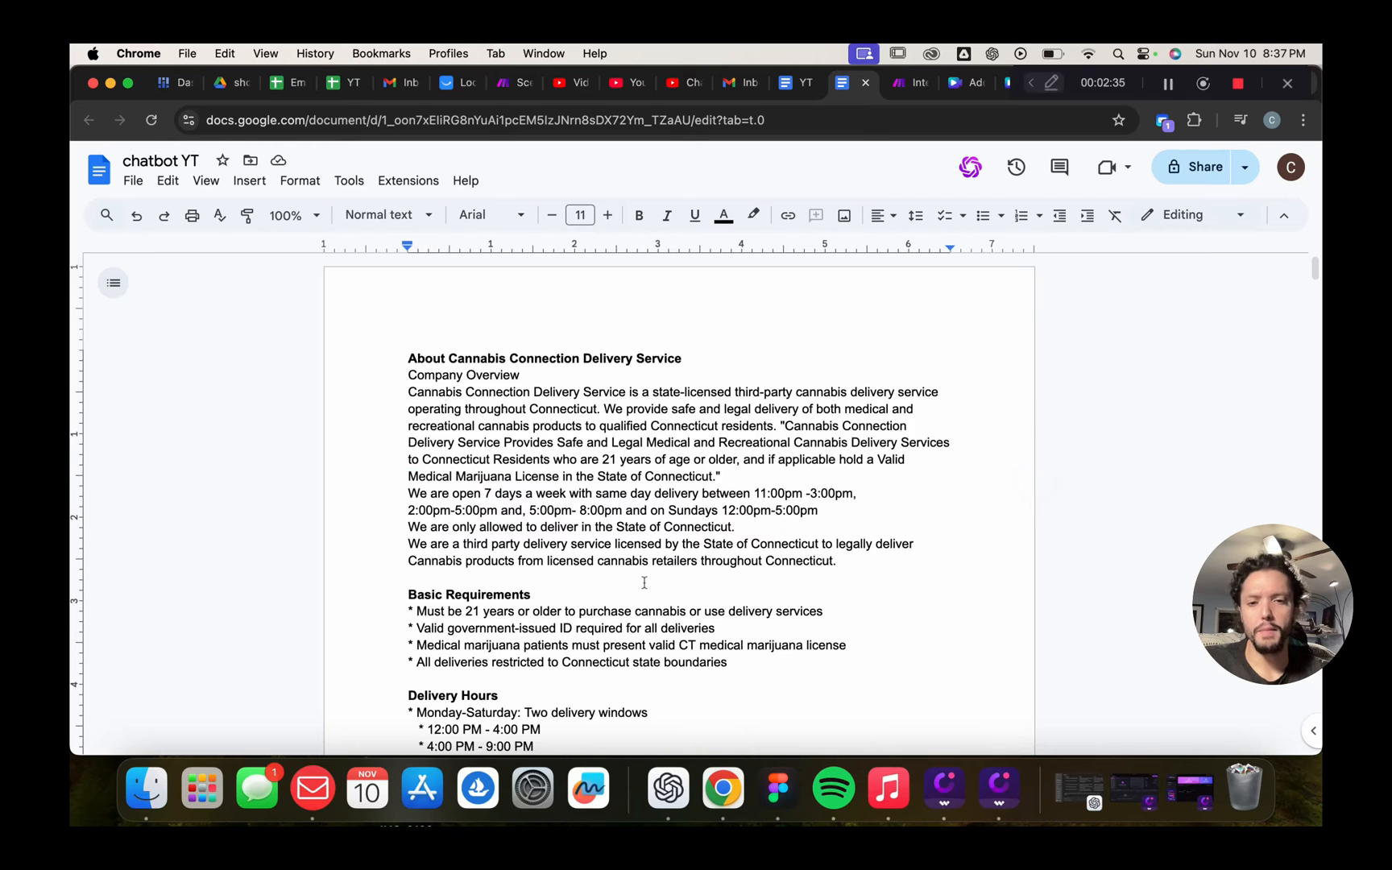
Scroll to Delivery Fee and highlight the $10 towns and zip codes, including Bridgeport
scroll(504, 472, down, 5)
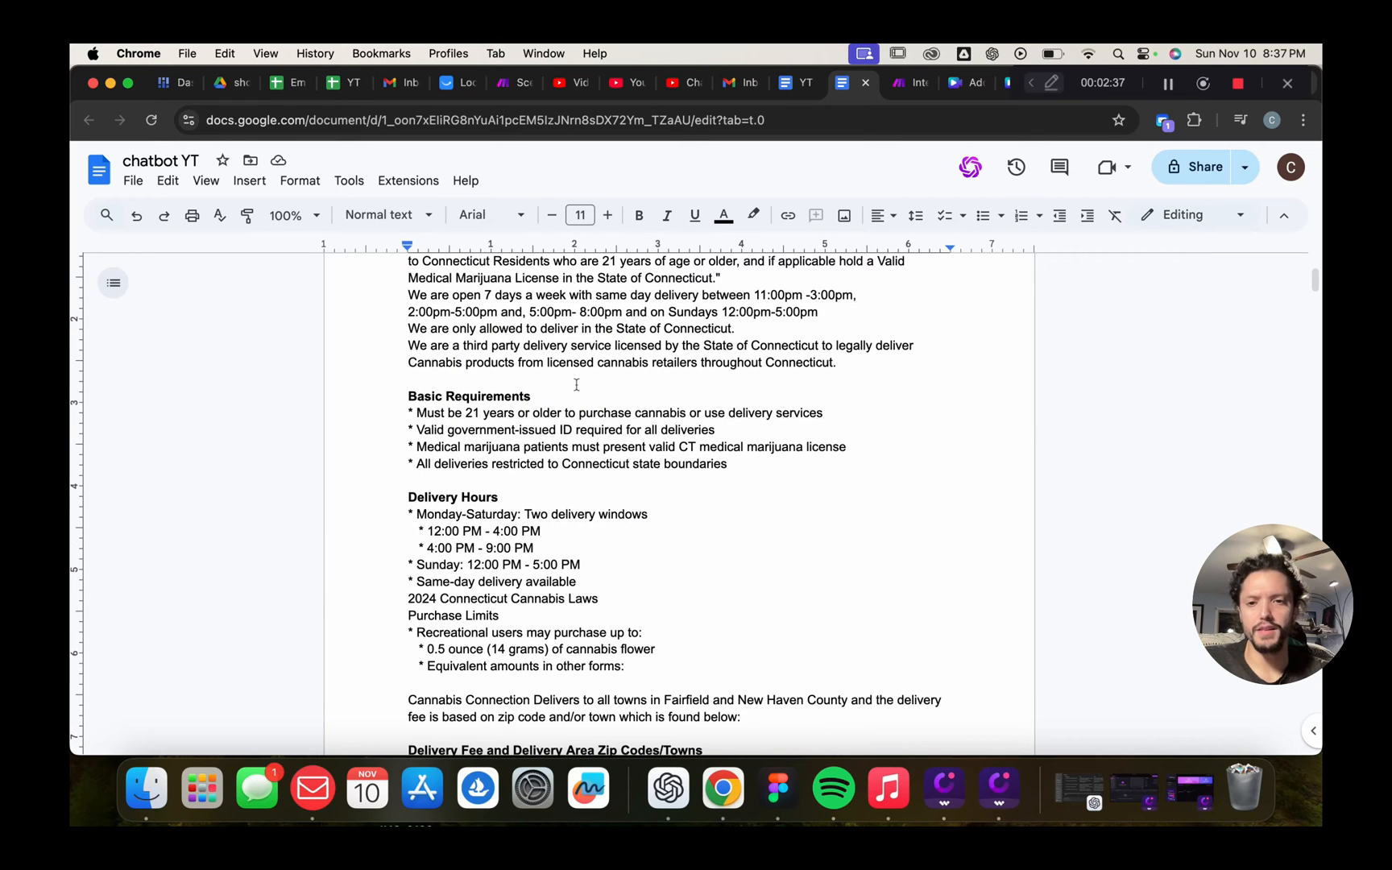
scroll(532, 419, down, 2)
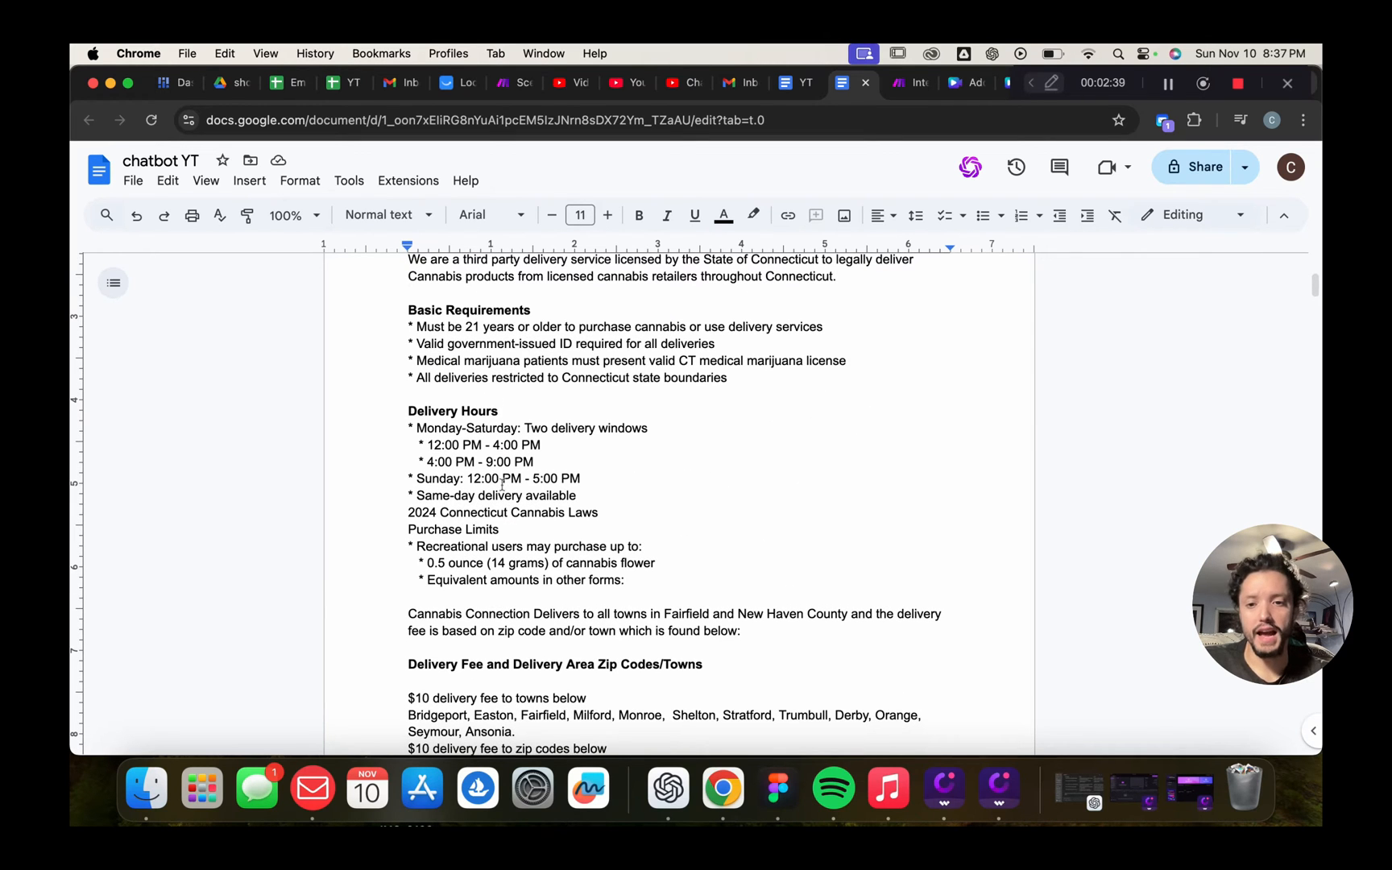
scroll(661, 516, down, 8)
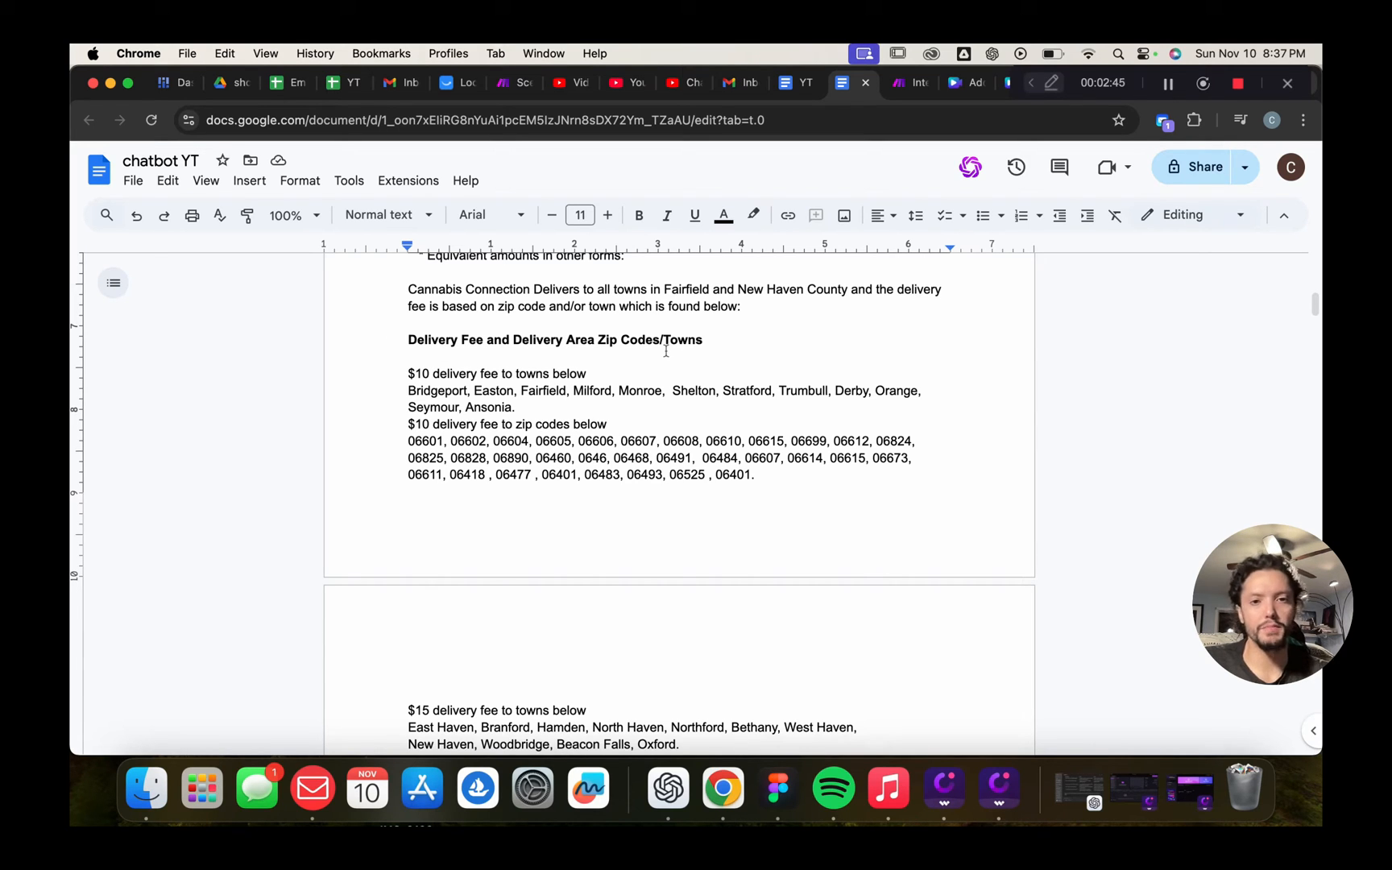
scroll(615, 480, down, 1)
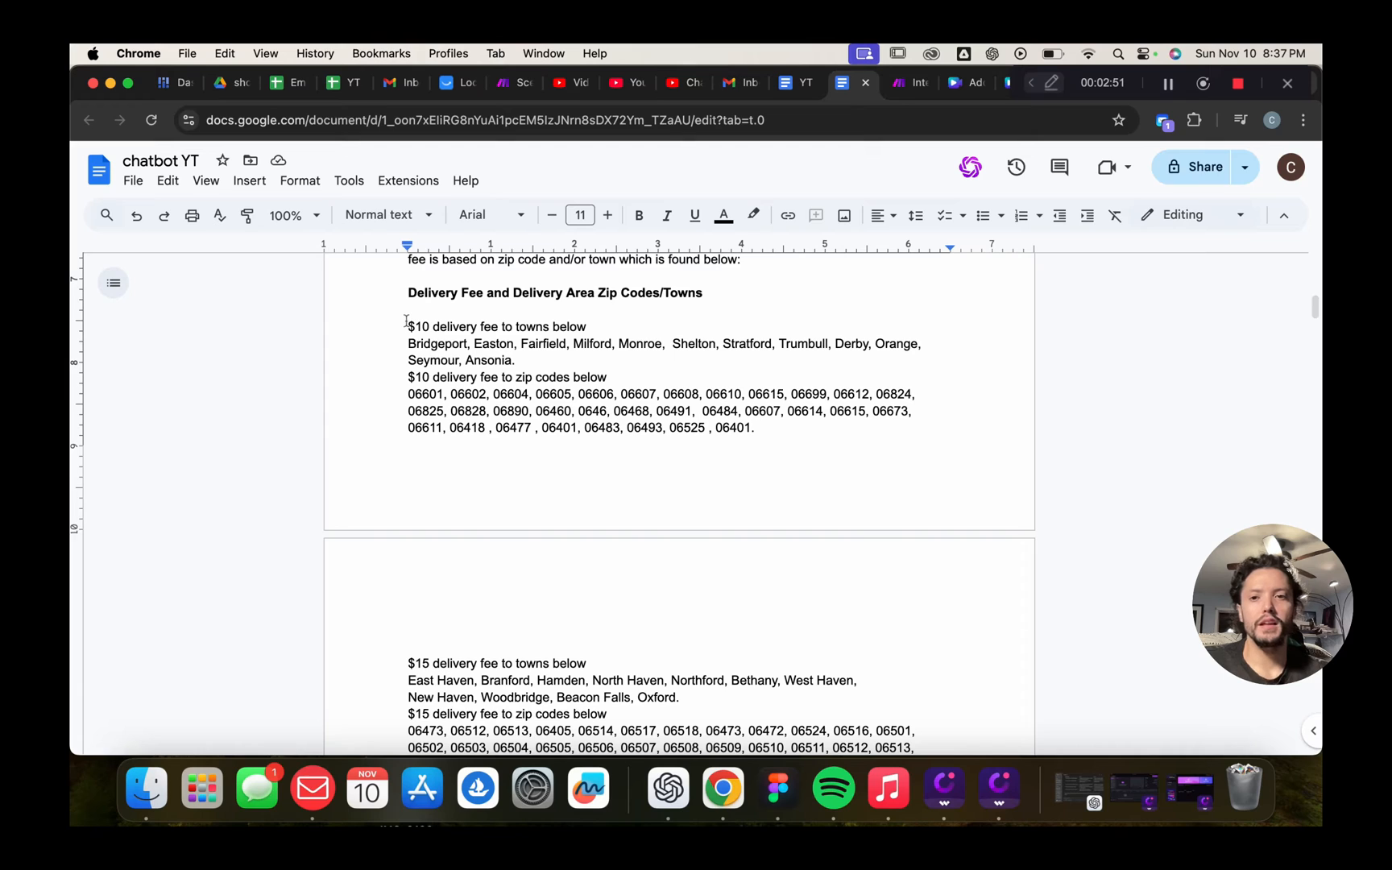
drag(406, 321, 938, 356)
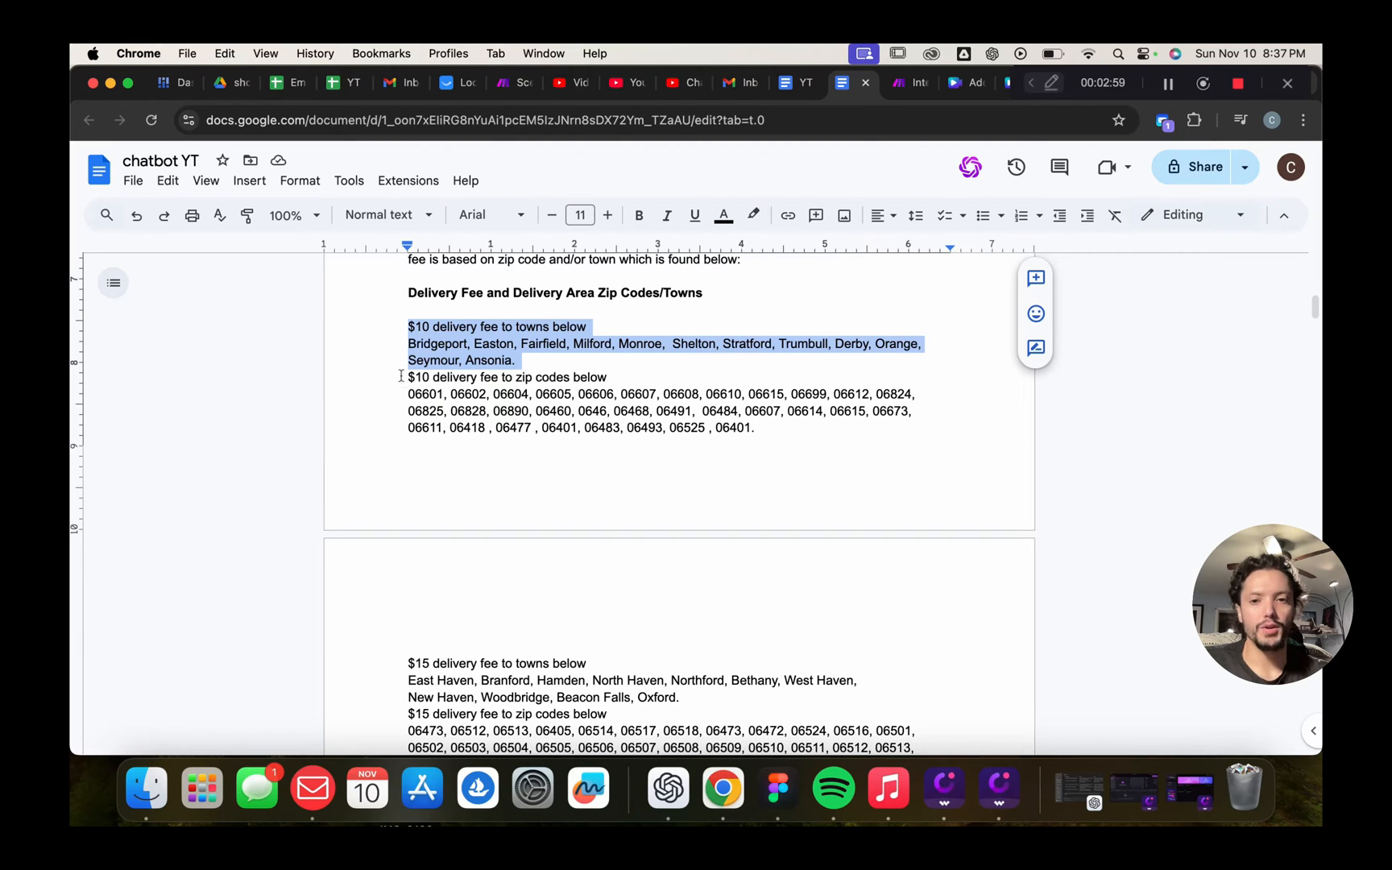
drag(403, 376, 788, 443)
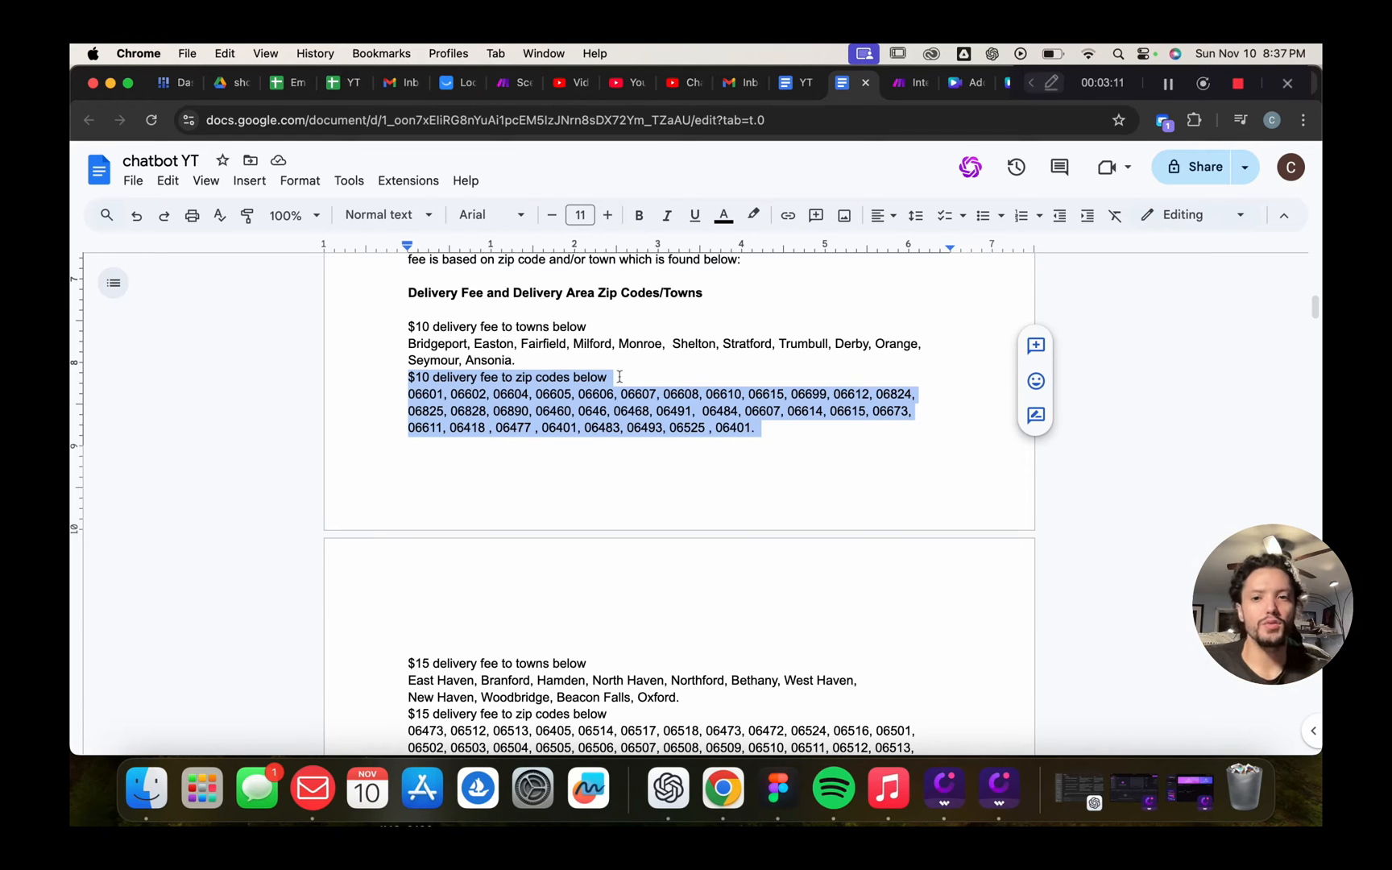
drag(399, 312, 582, 363)
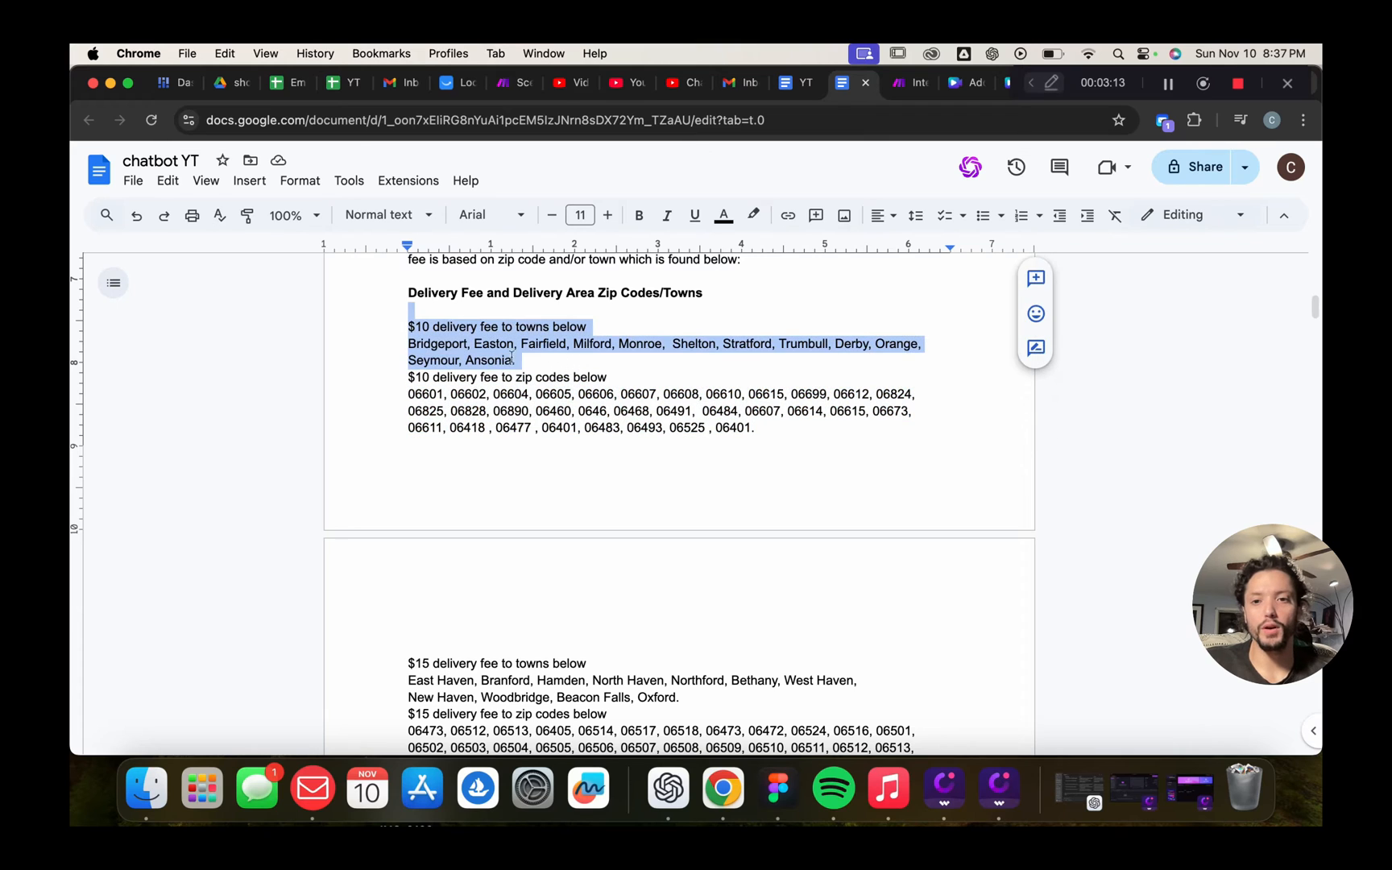
drag(408, 345, 462, 342)
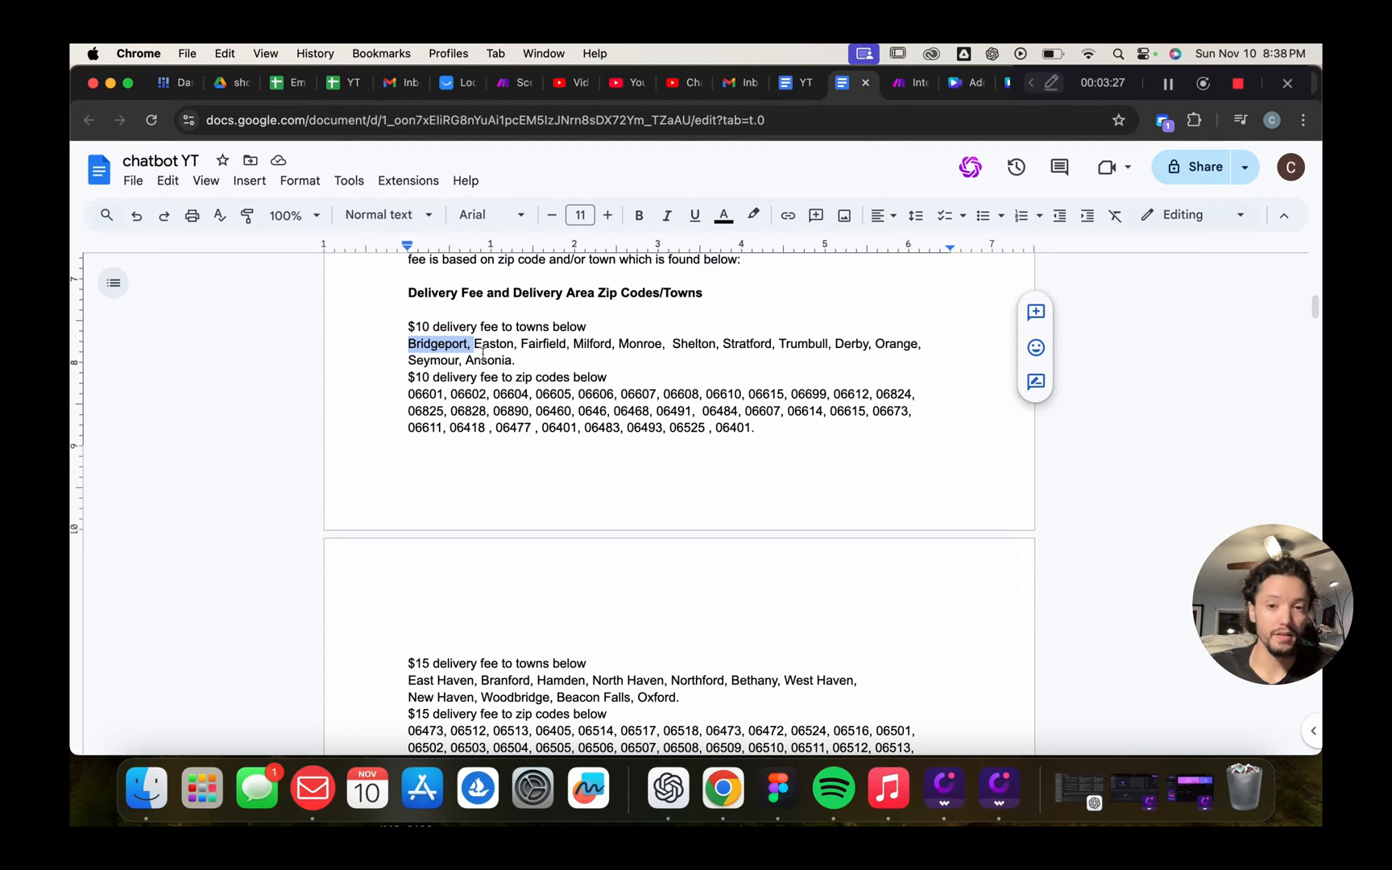
click(499, 486)
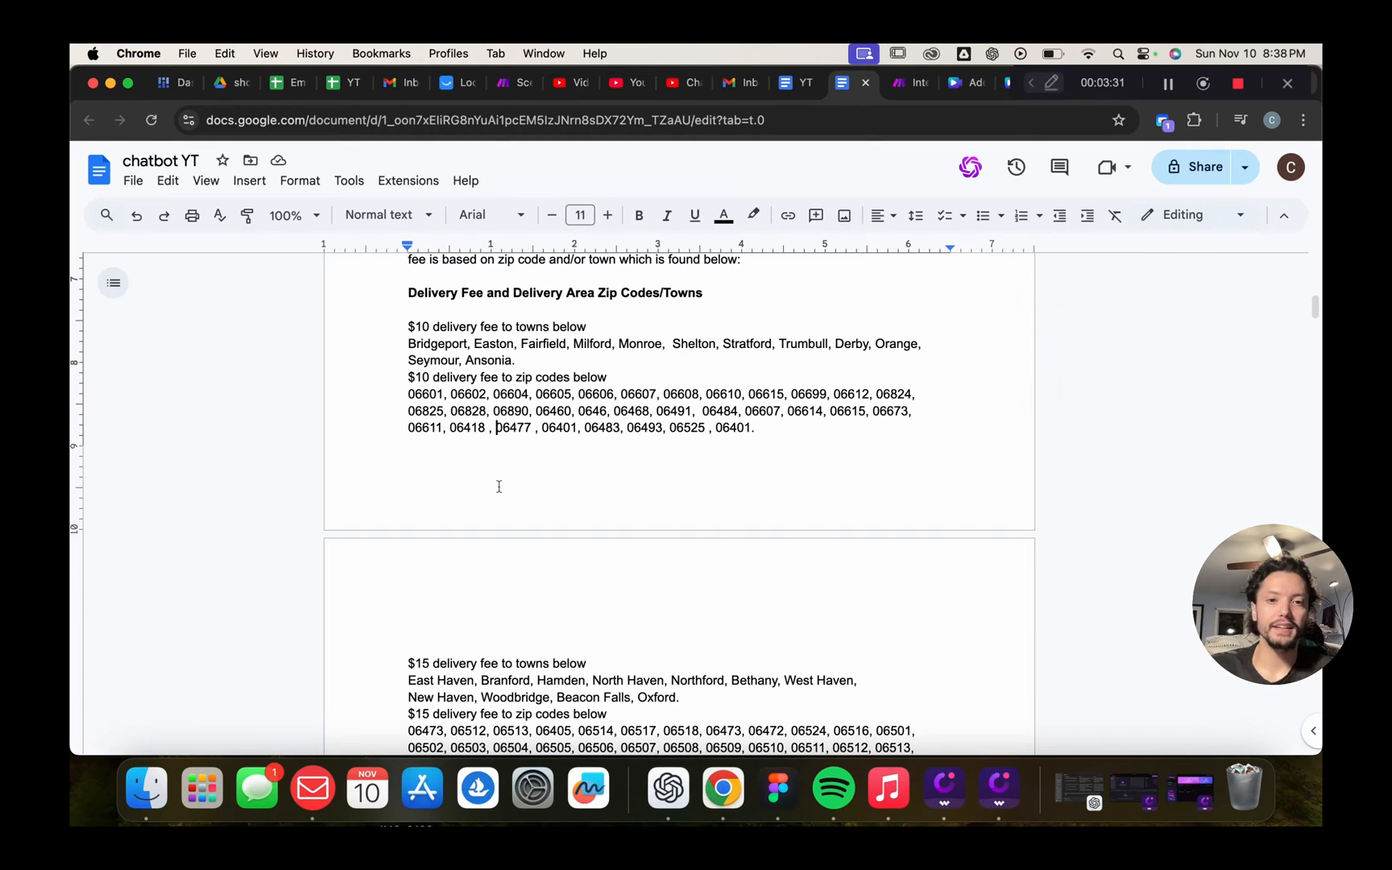
scroll(499, 486, down, 3)
scroll(498, 487, up, 2)
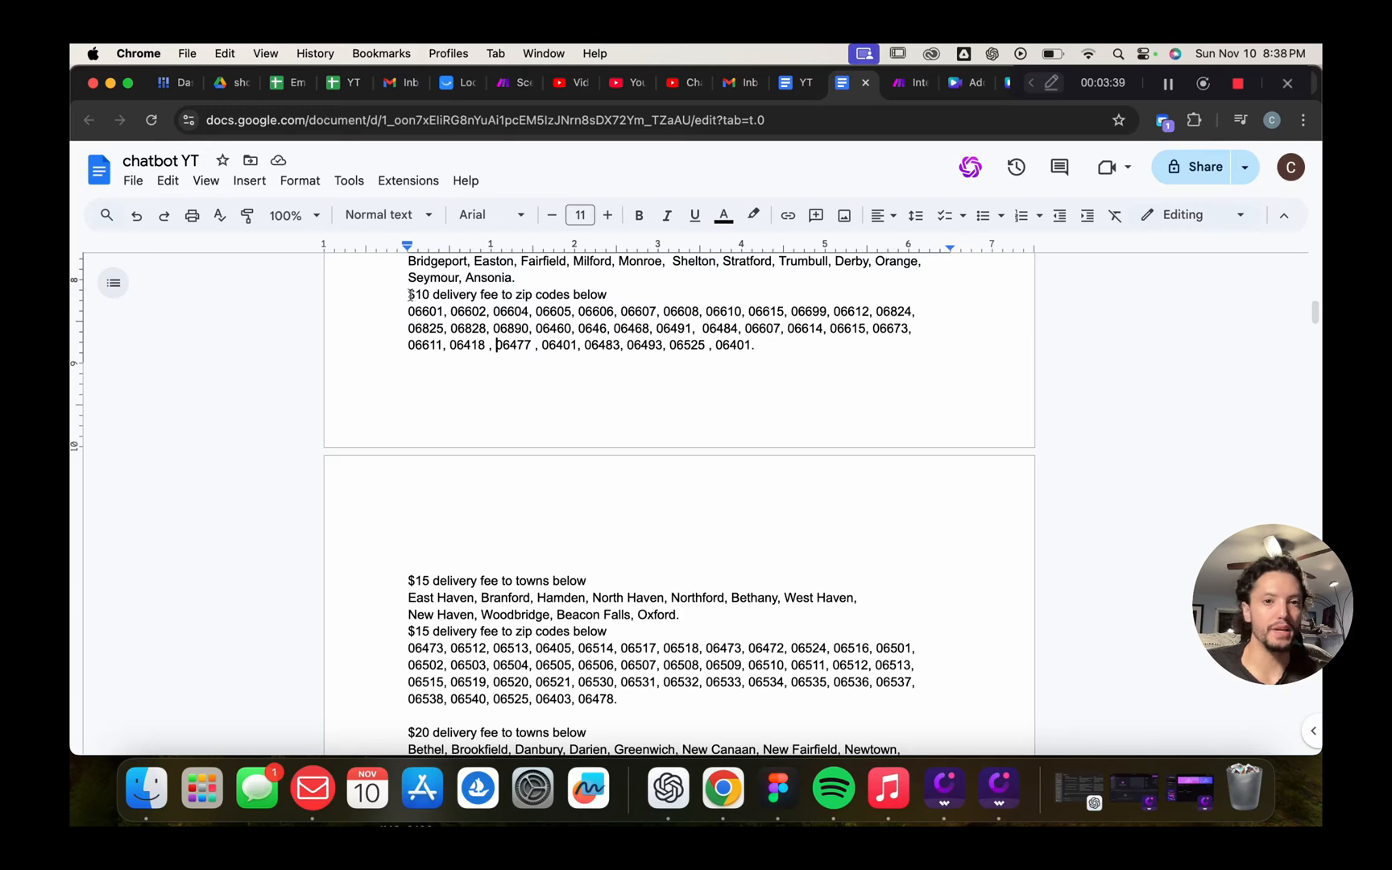
scroll(410, 295, up, 1)
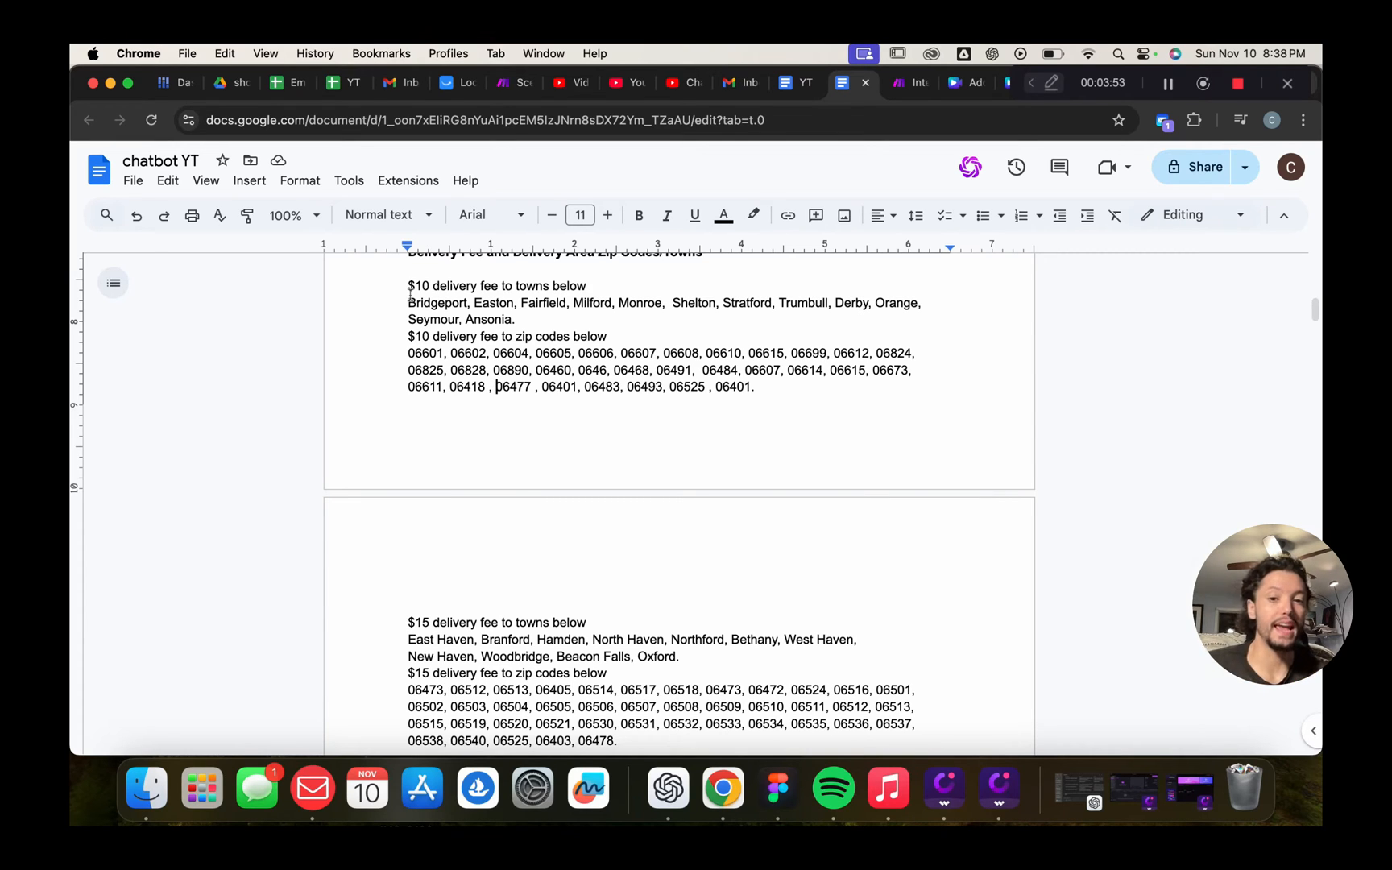
scroll(717, 489, down, 10)
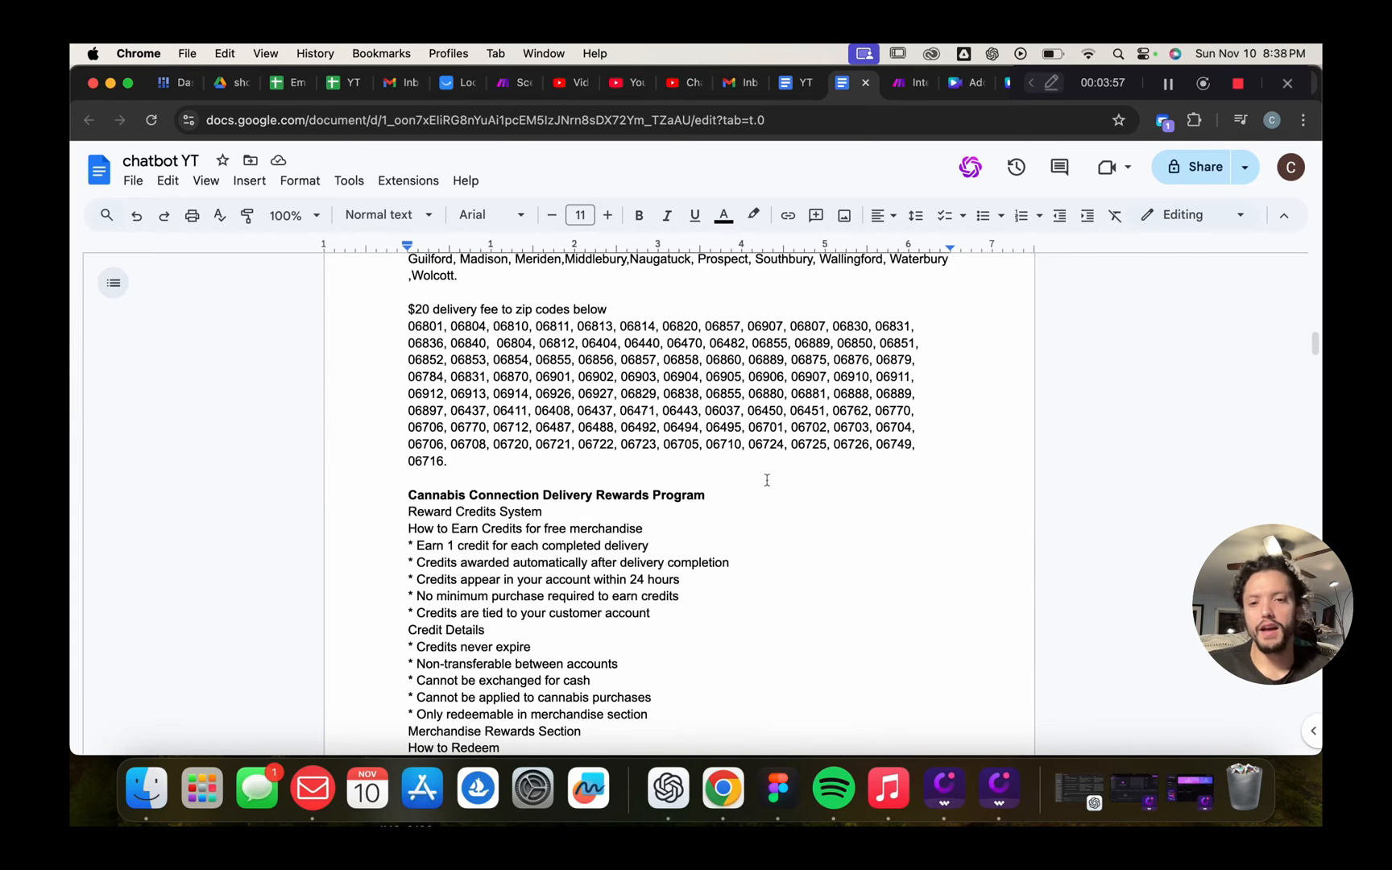
scroll(765, 479, down, 4)
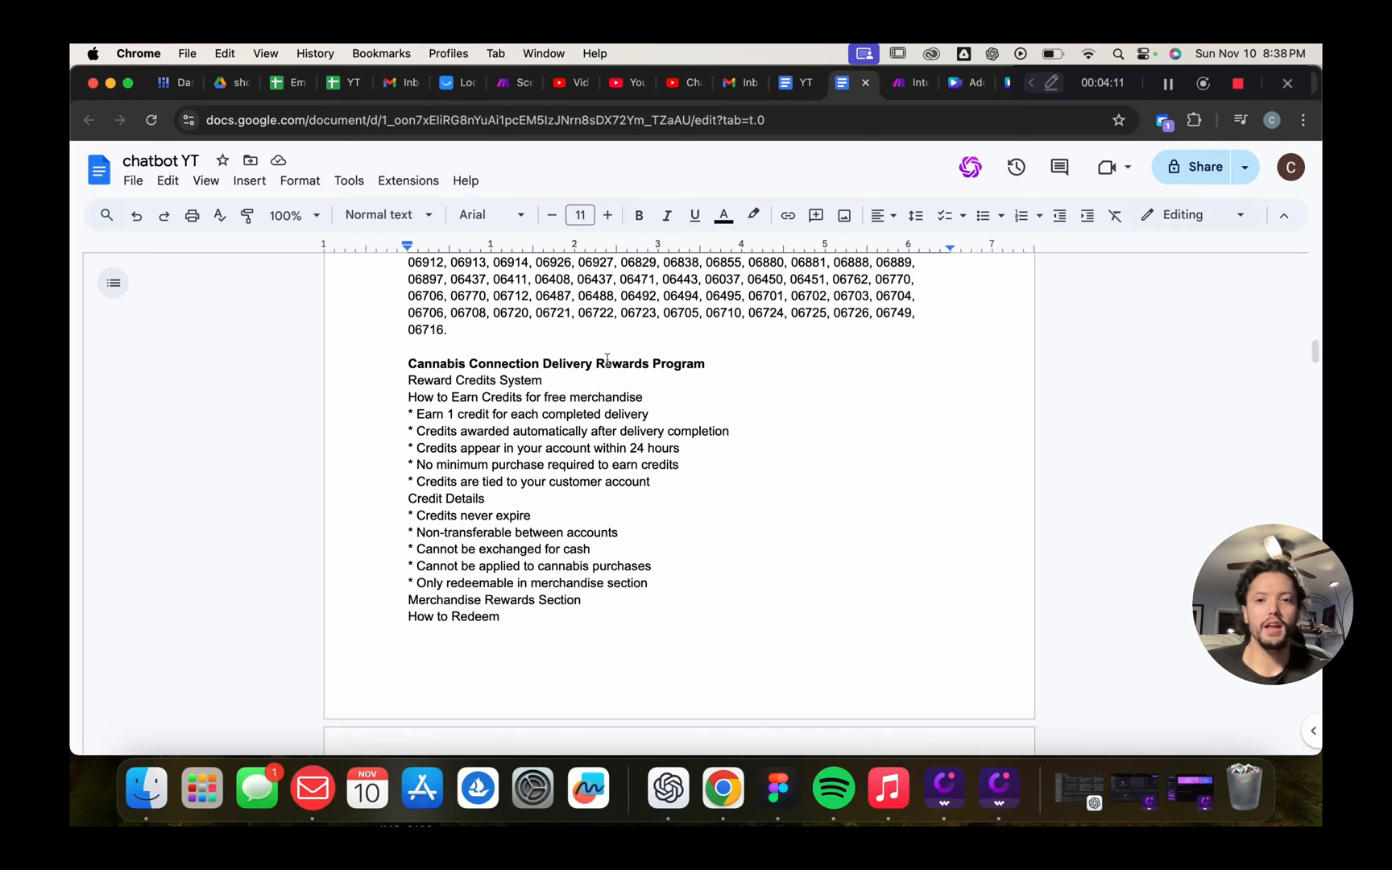
scroll(707, 442, down, 15)
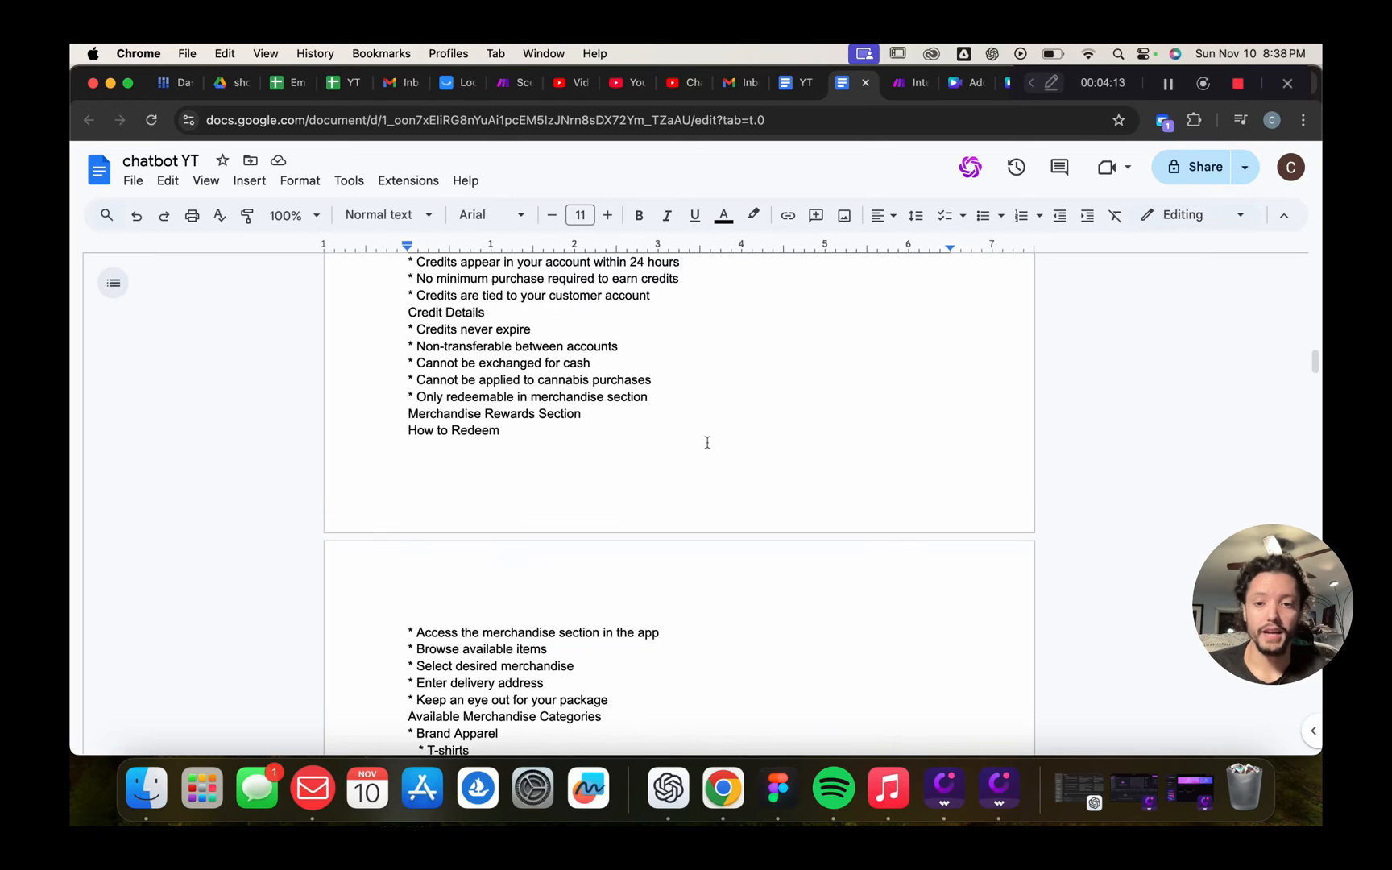
scroll(708, 443, down, 1)
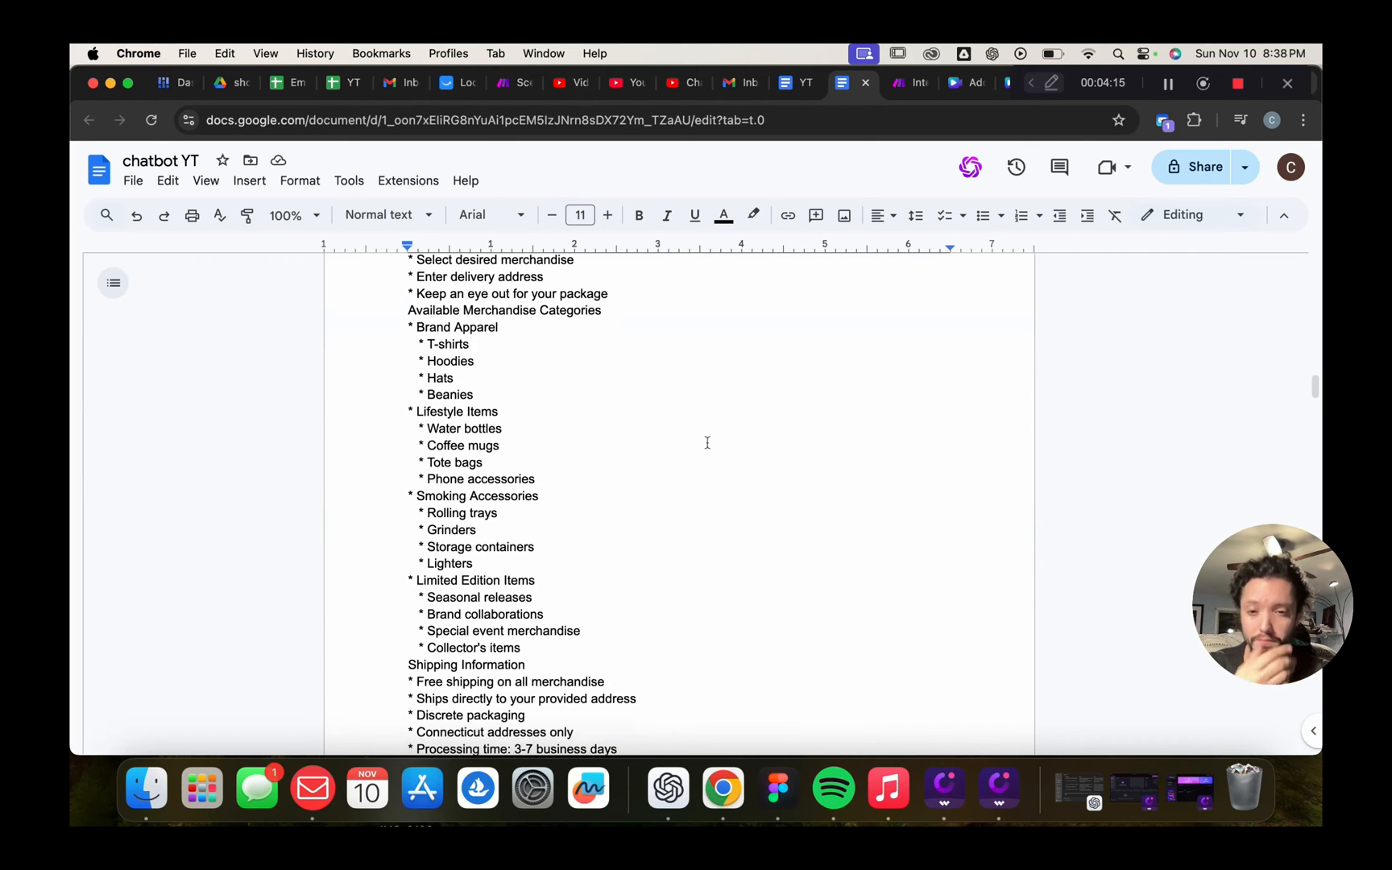
scroll(707, 442, down, 10)
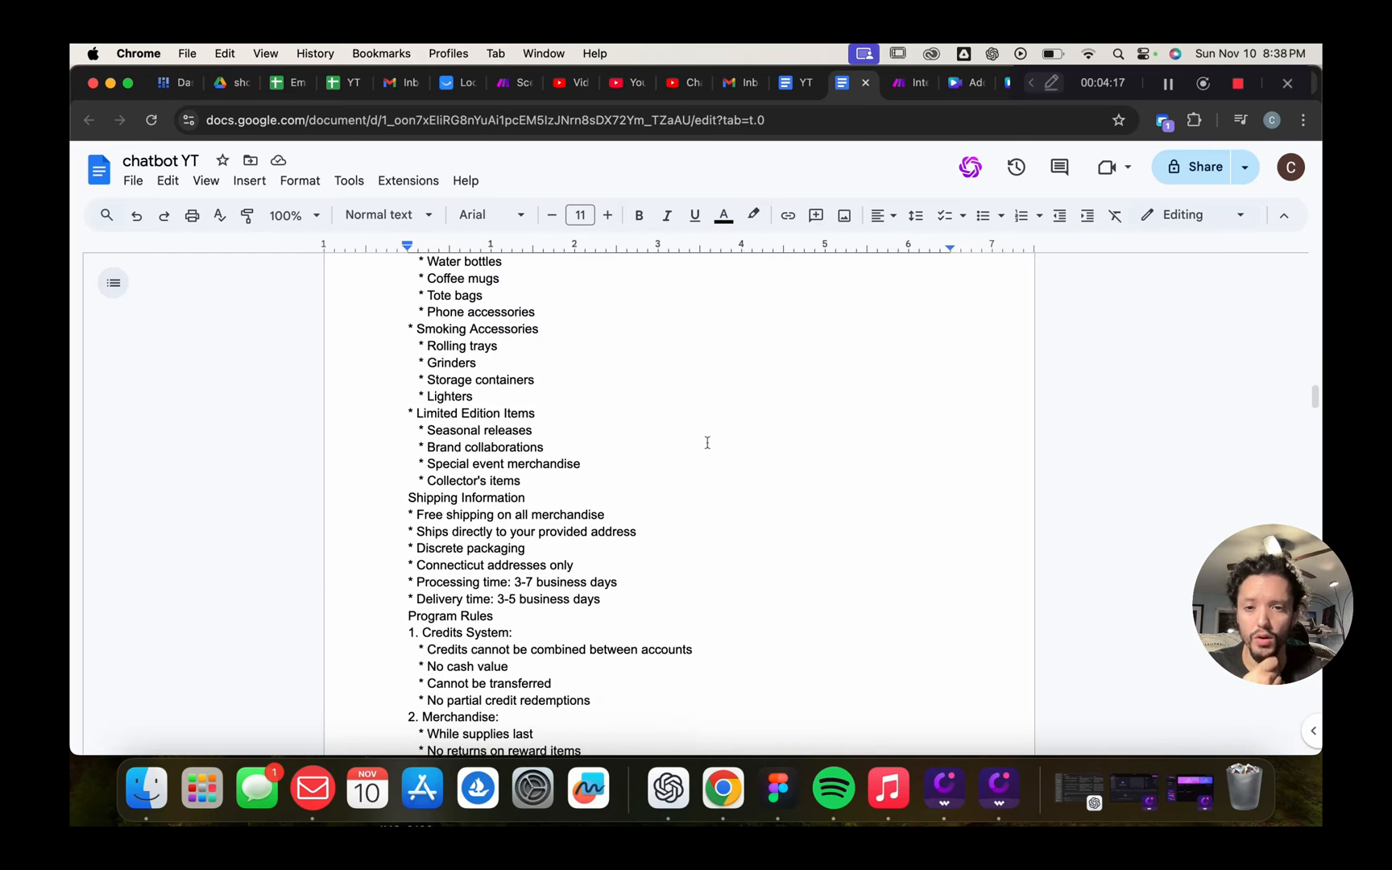
scroll(708, 442, down, 20)
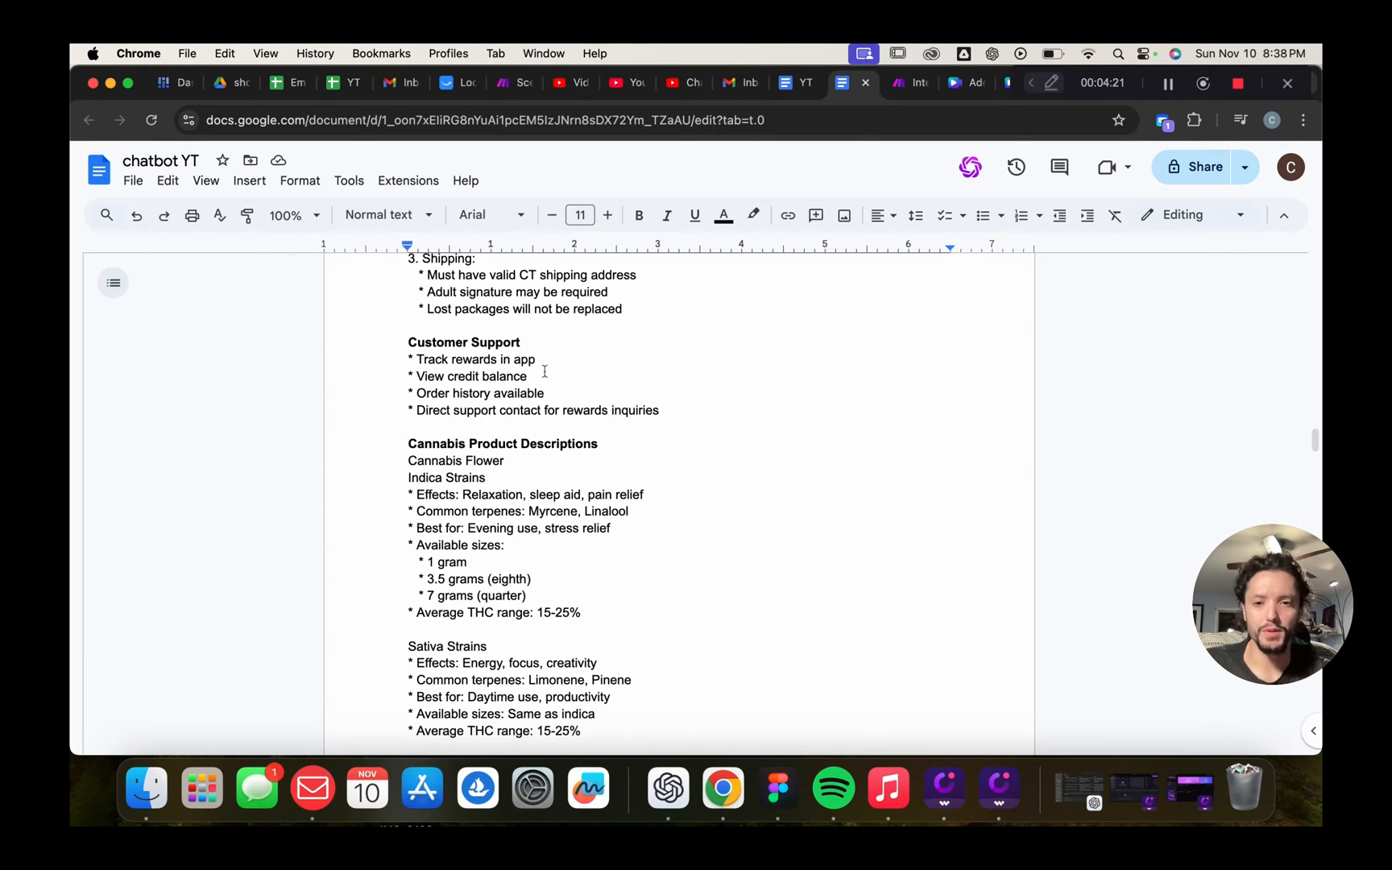
scroll(545, 371, down, 4)
scroll(596, 507, down, 3)
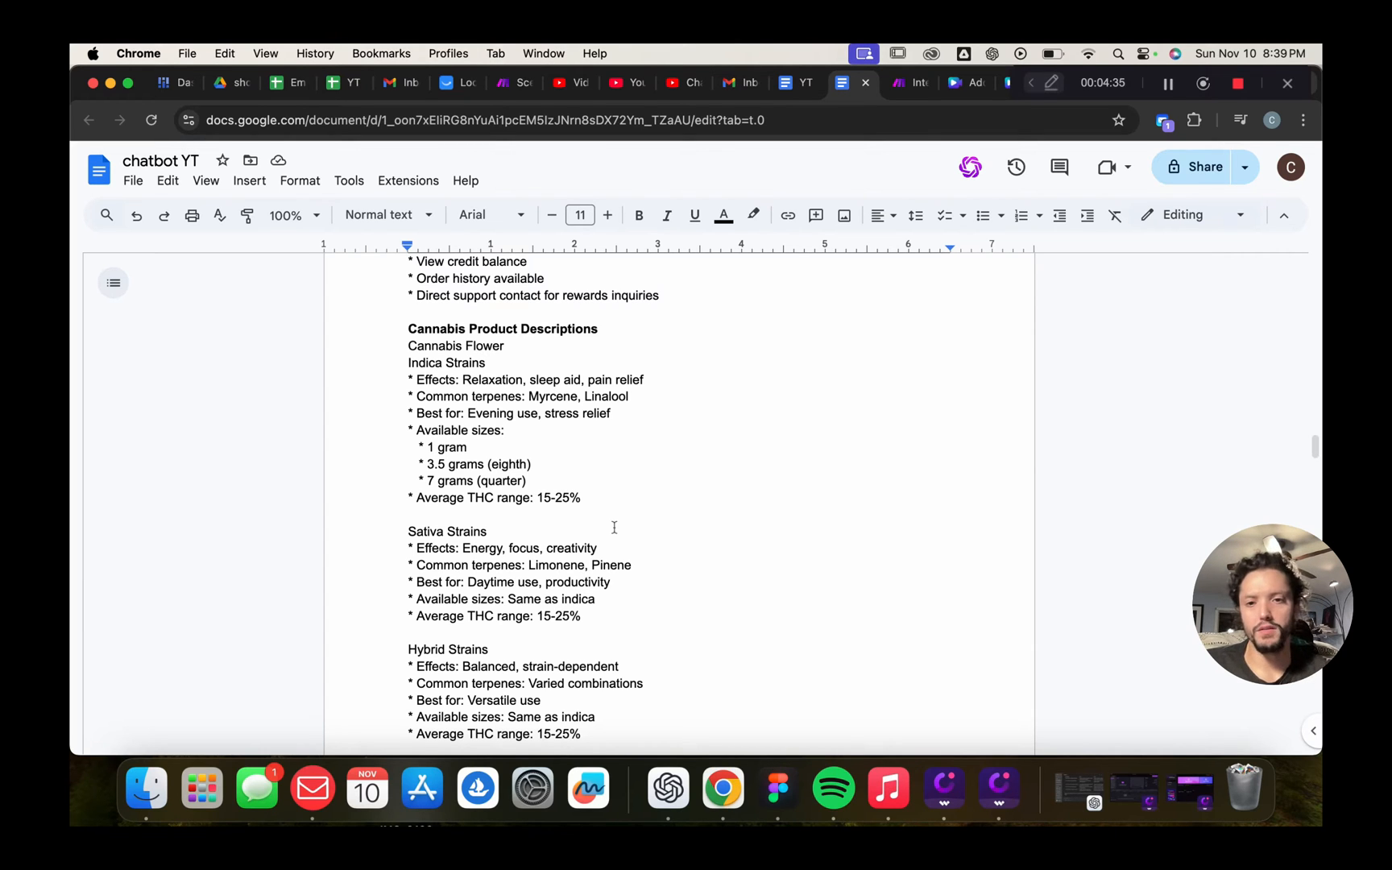
scroll(614, 527, down, 15)
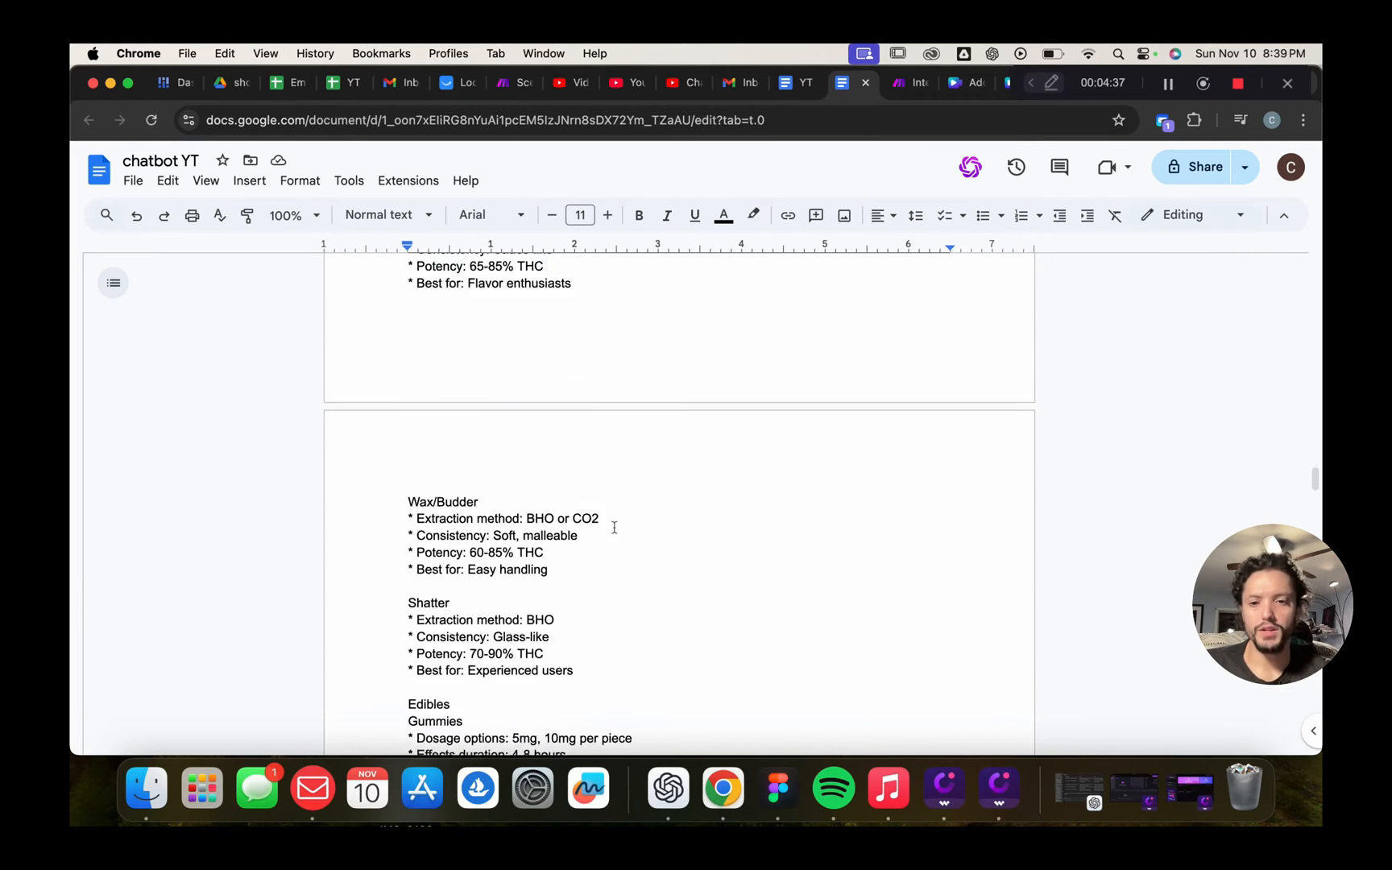
scroll(614, 527, down, 14)
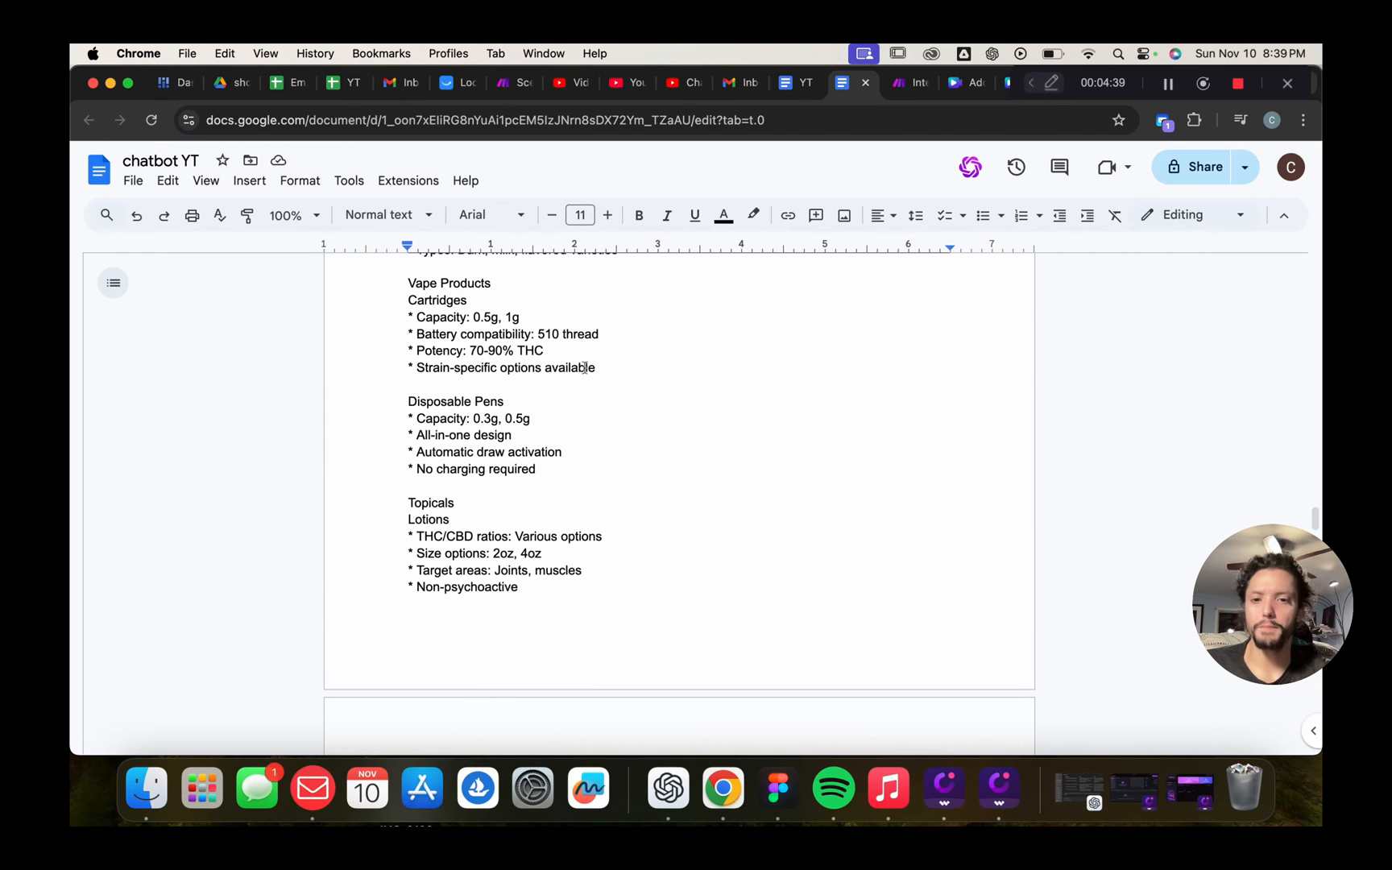
scroll(632, 476, down, 12)
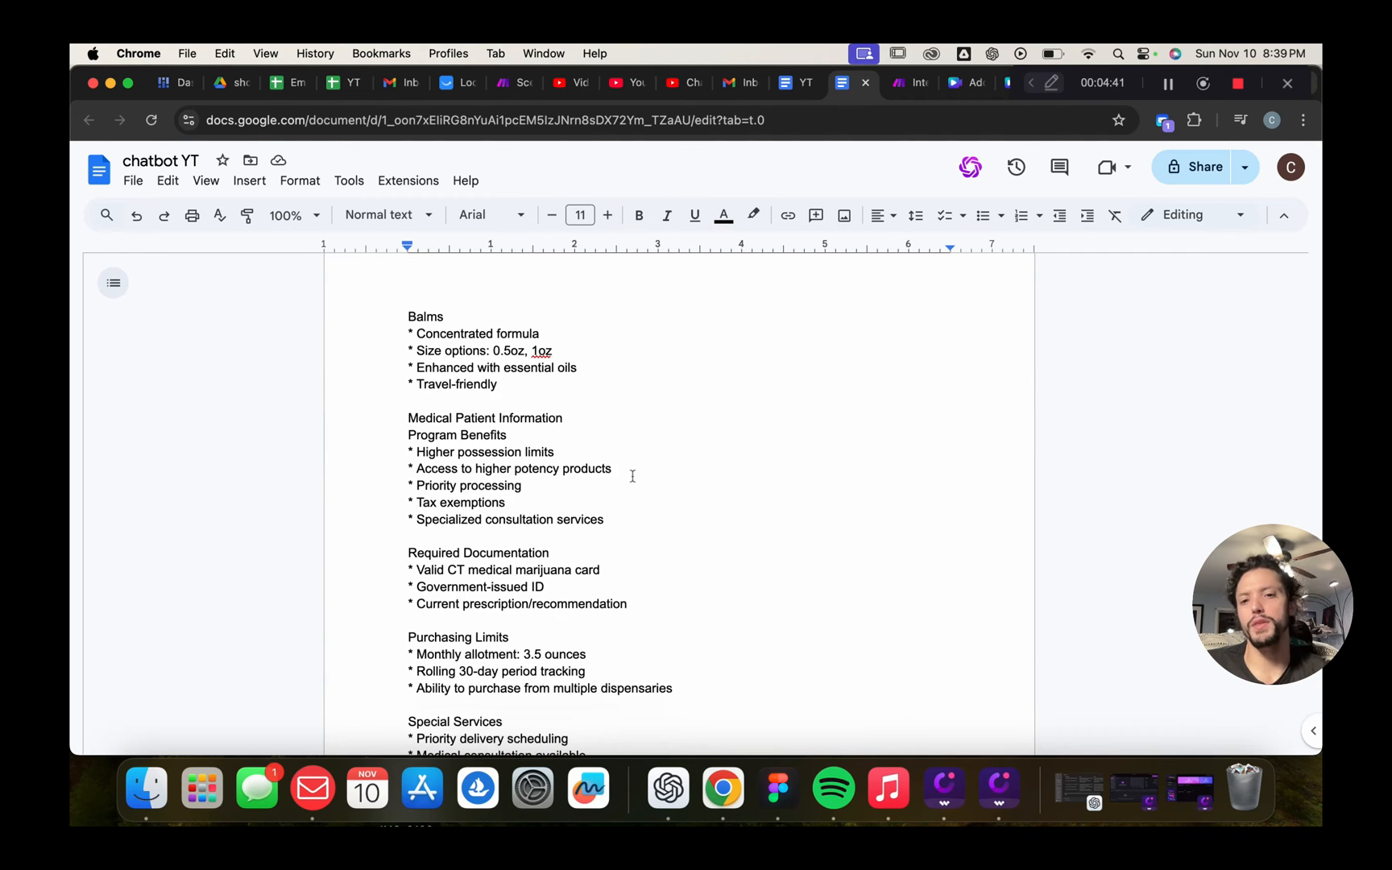
scroll(633, 476, down, 10)
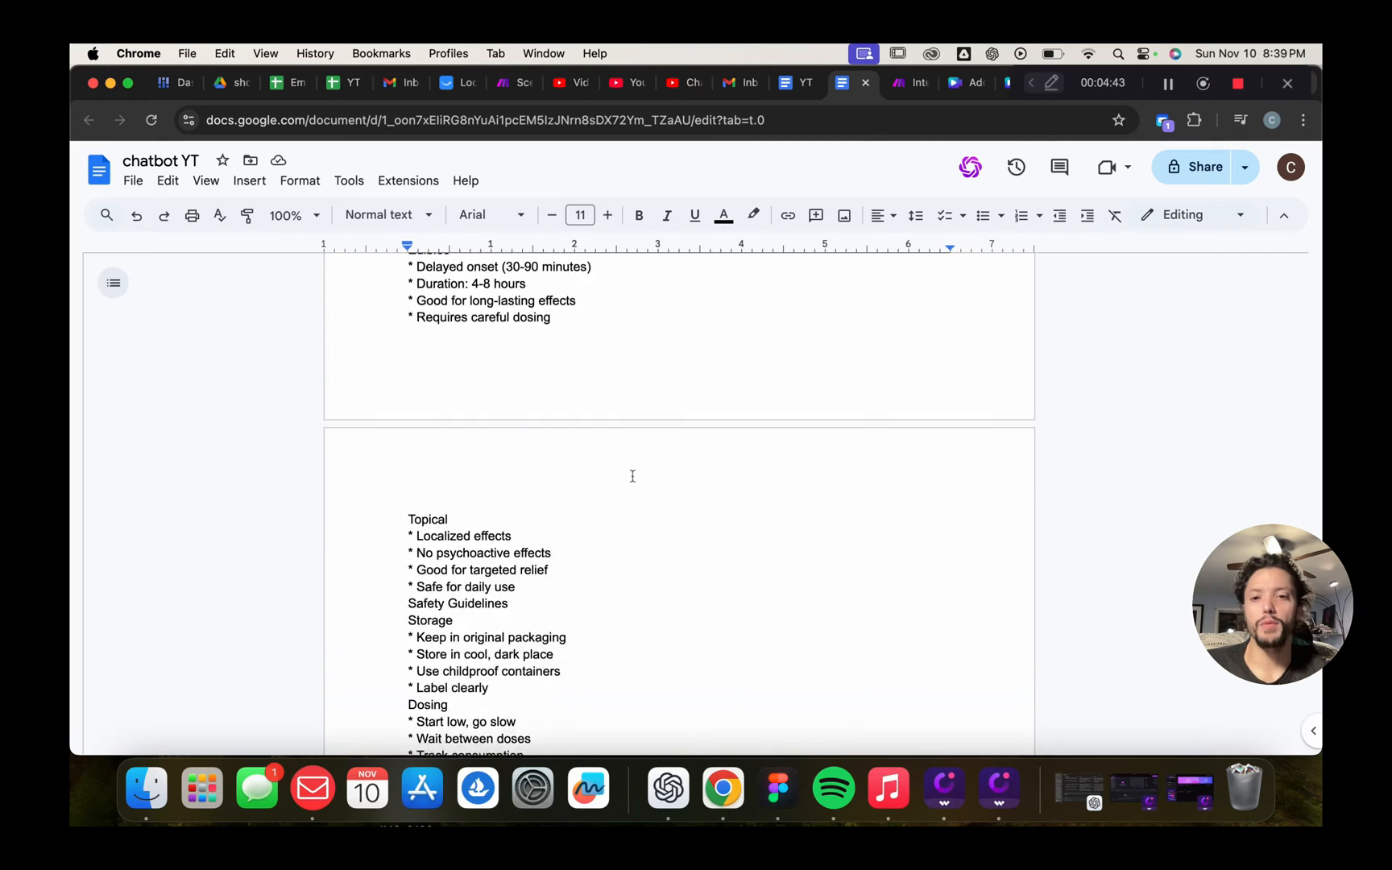
scroll(632, 477, down, 12)
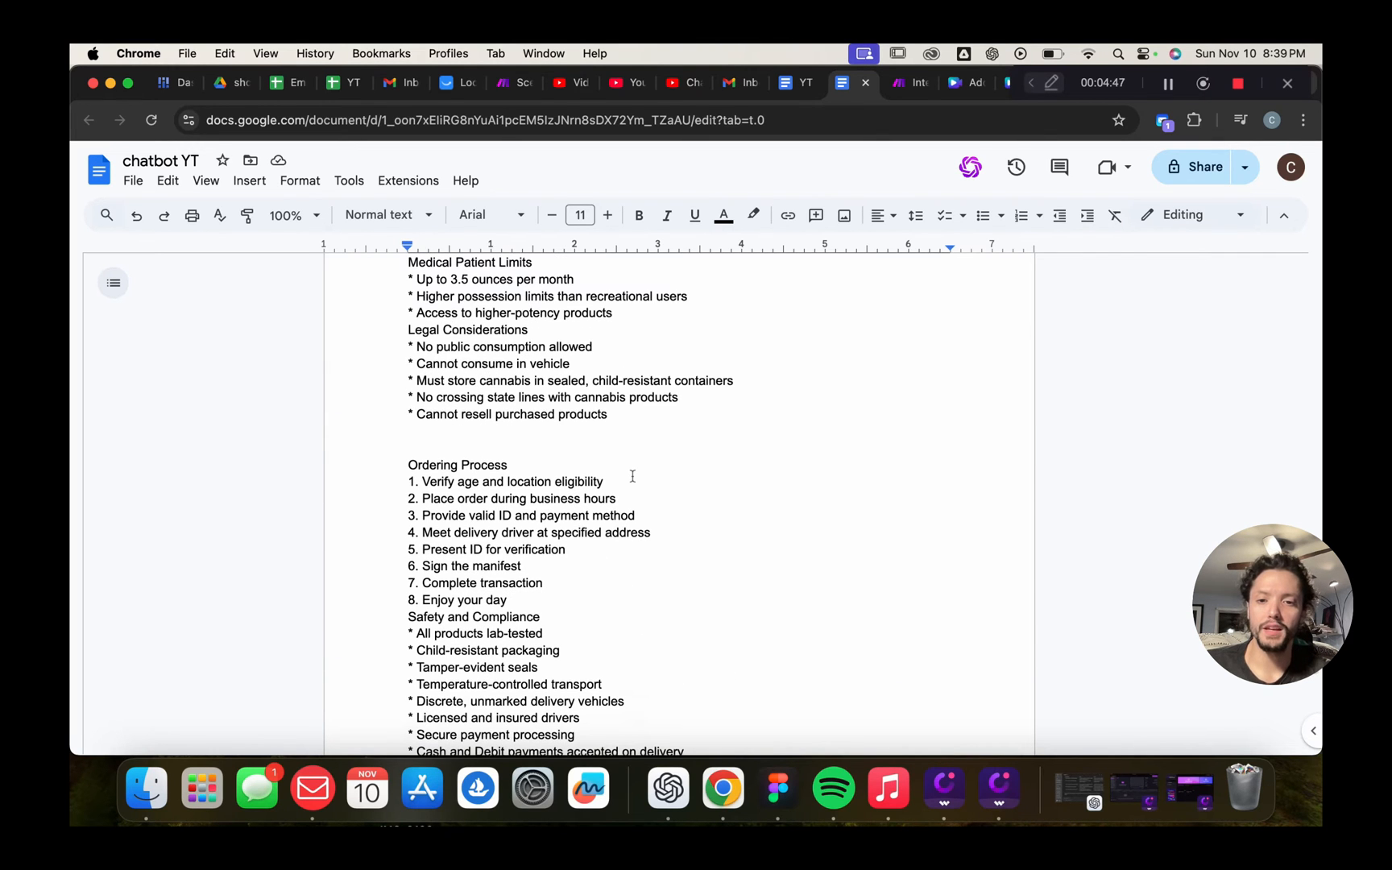
scroll(633, 476, down, 4)
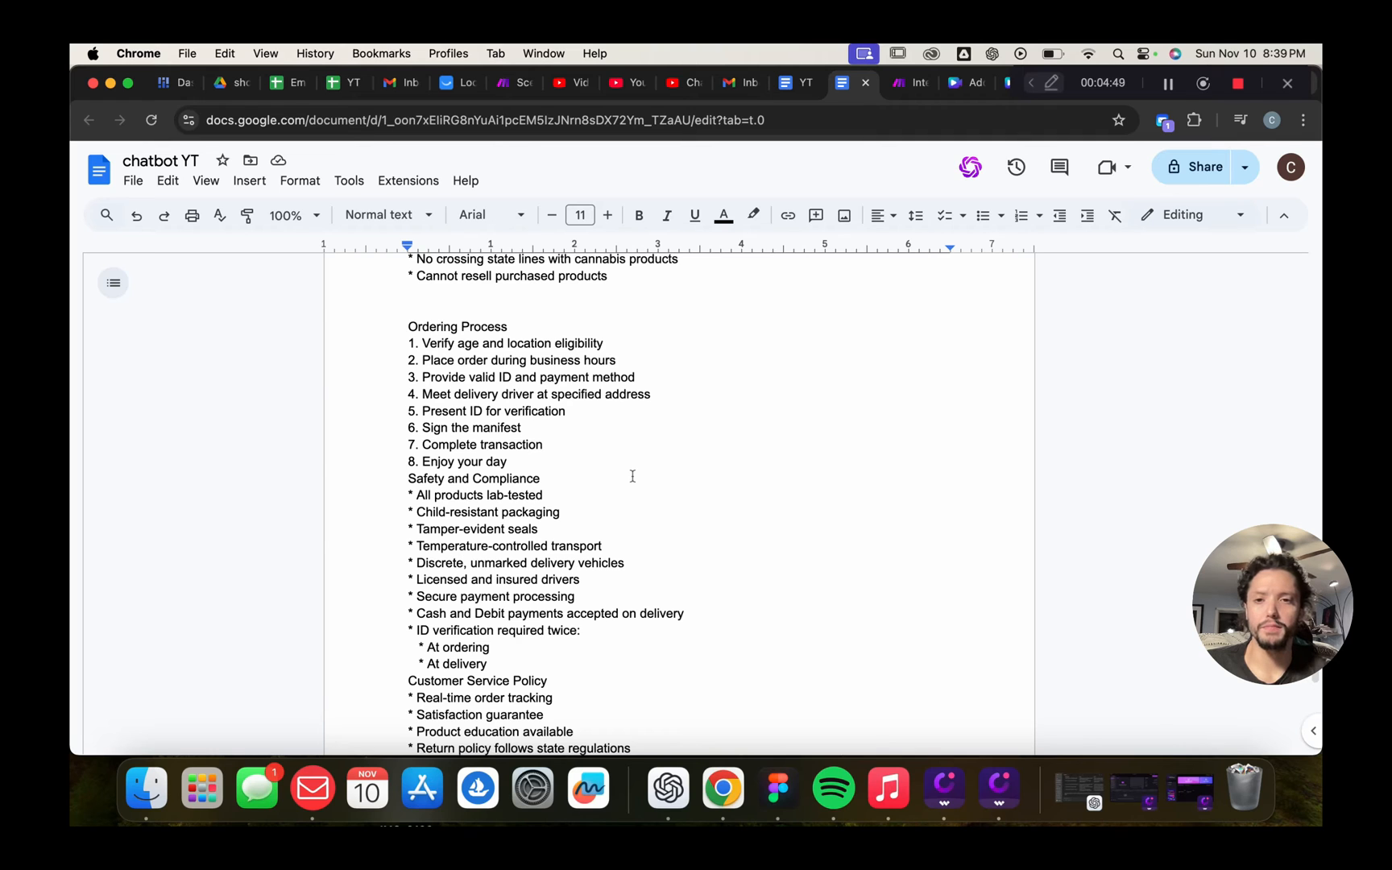
scroll(632, 477, down, 2)
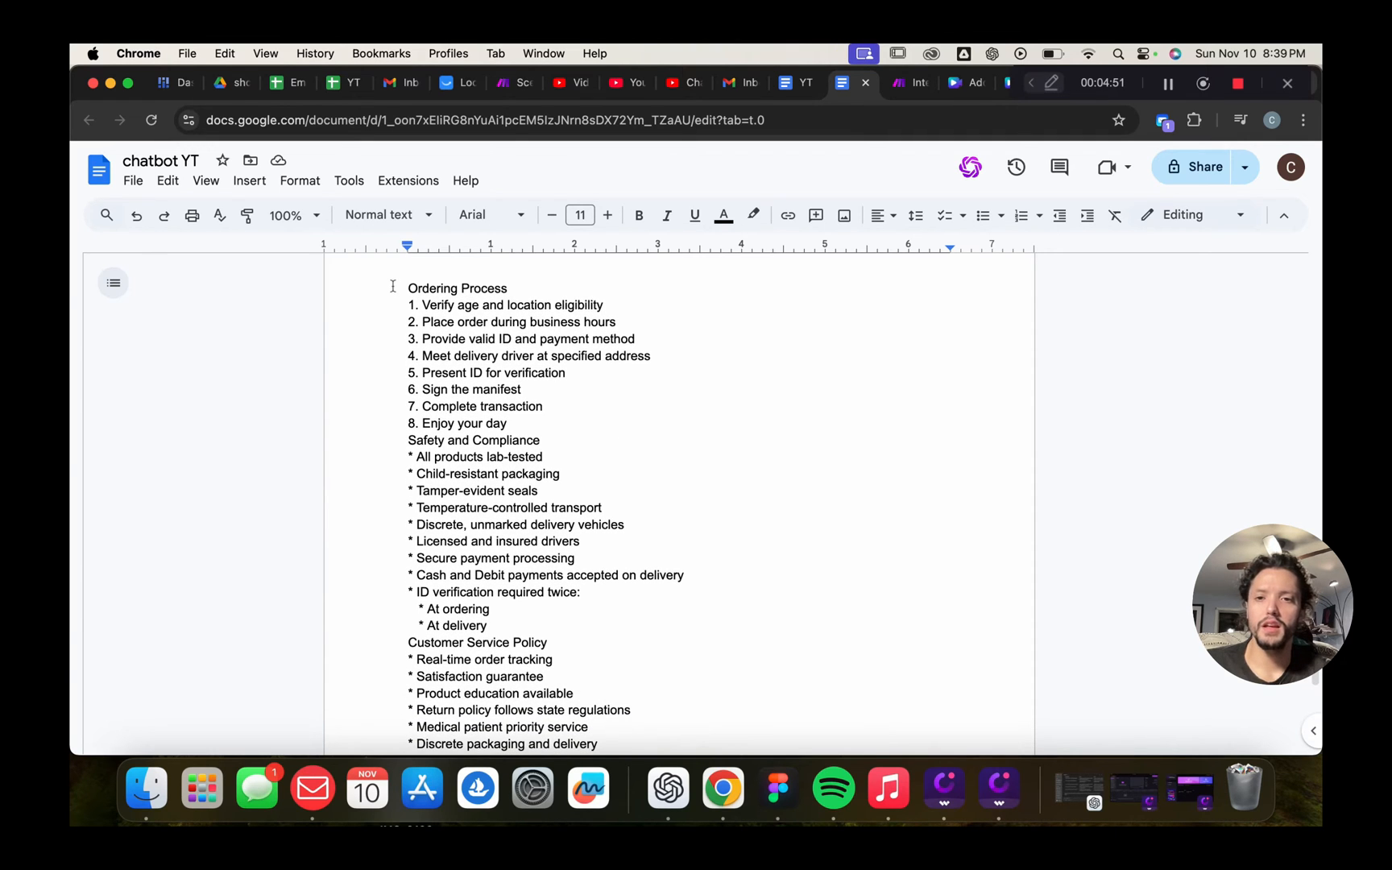
drag(393, 286, 693, 632)
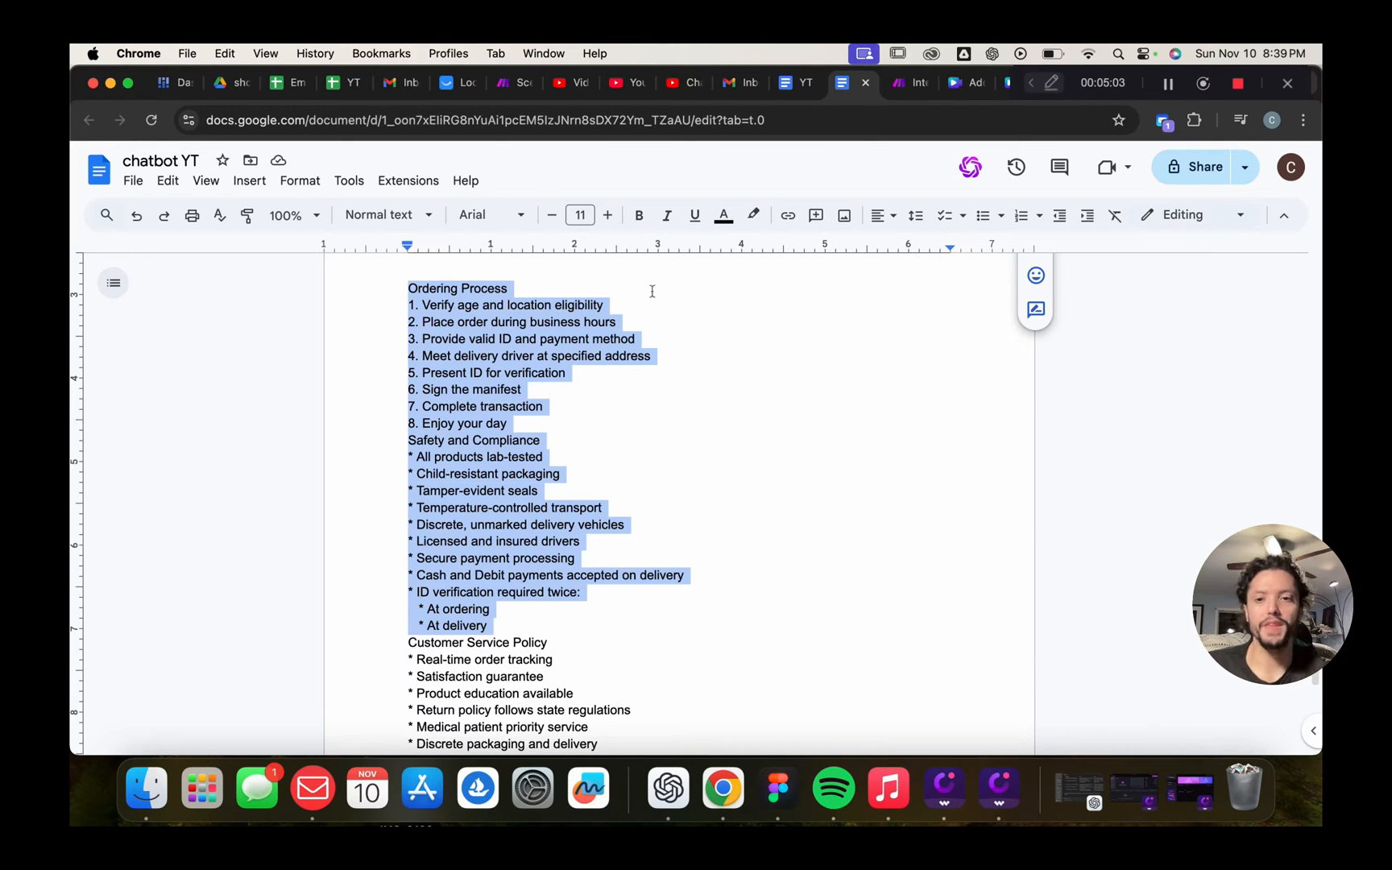
click(575, 497)
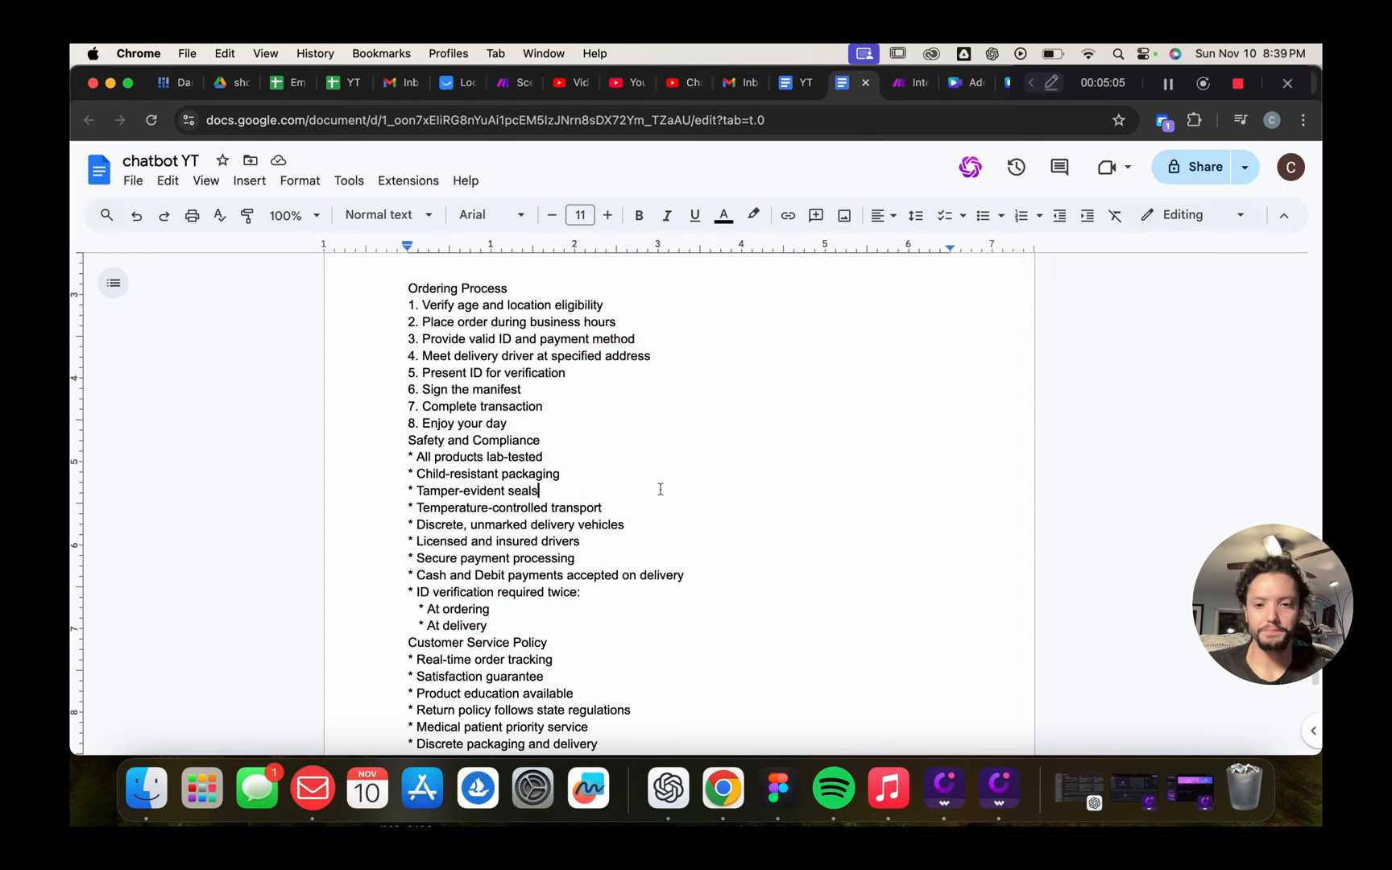
scroll(660, 489, down, 3)
scroll(664, 447, down, 4)
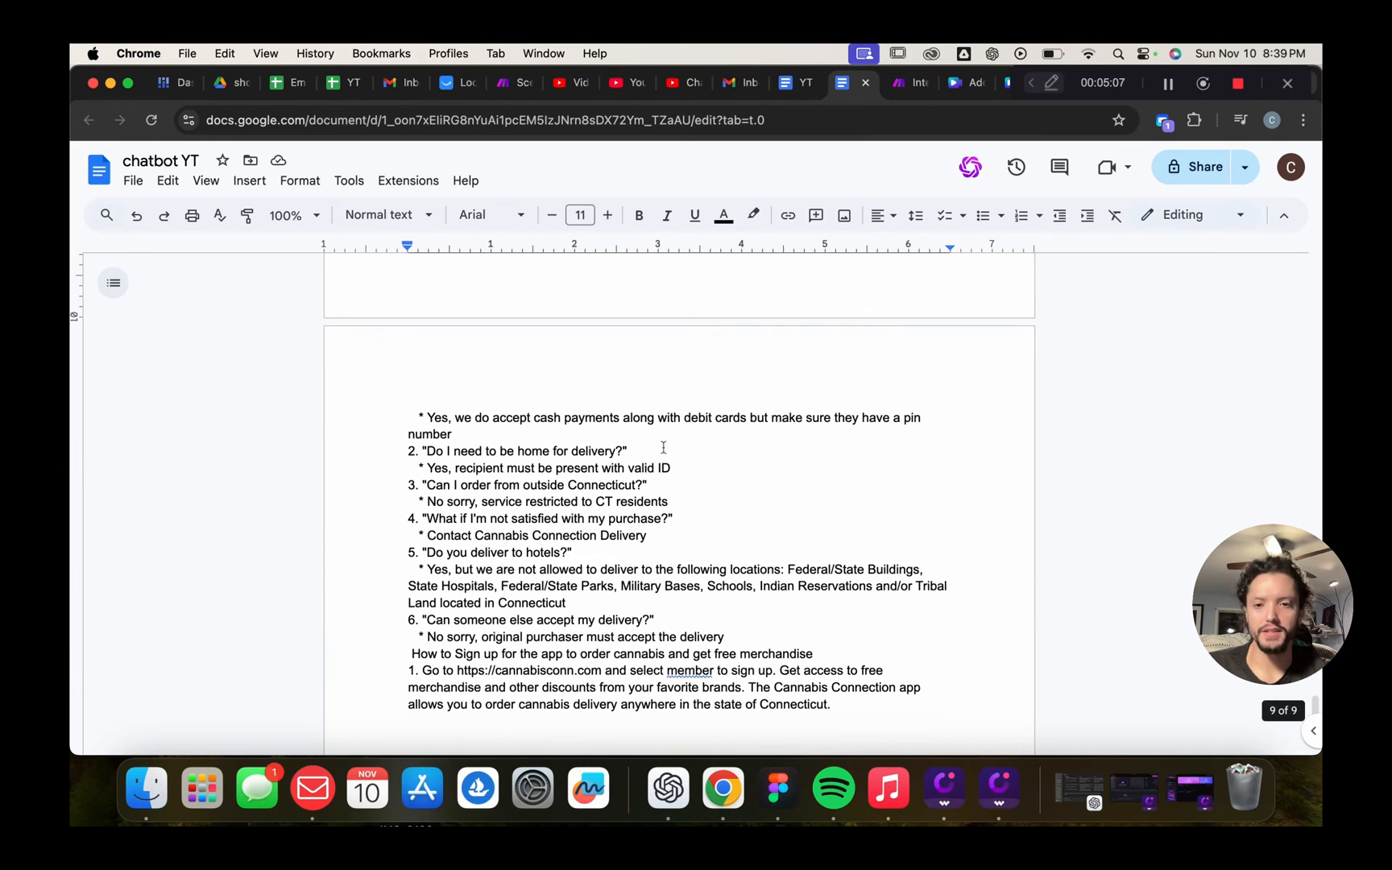
drag(413, 416, 988, 715)
scroll(721, 535, down, 3)
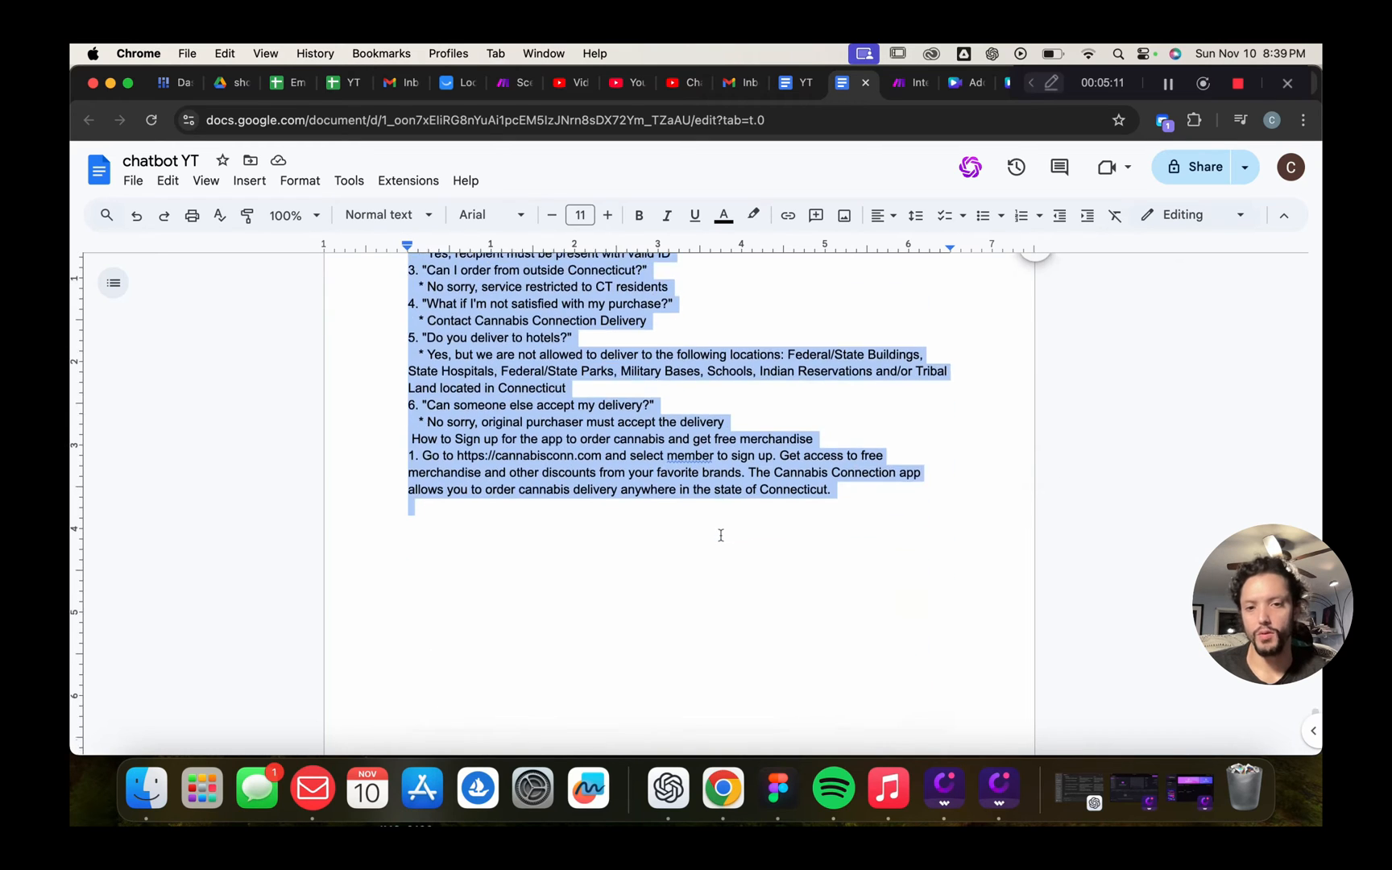
scroll(721, 534, up, 3)
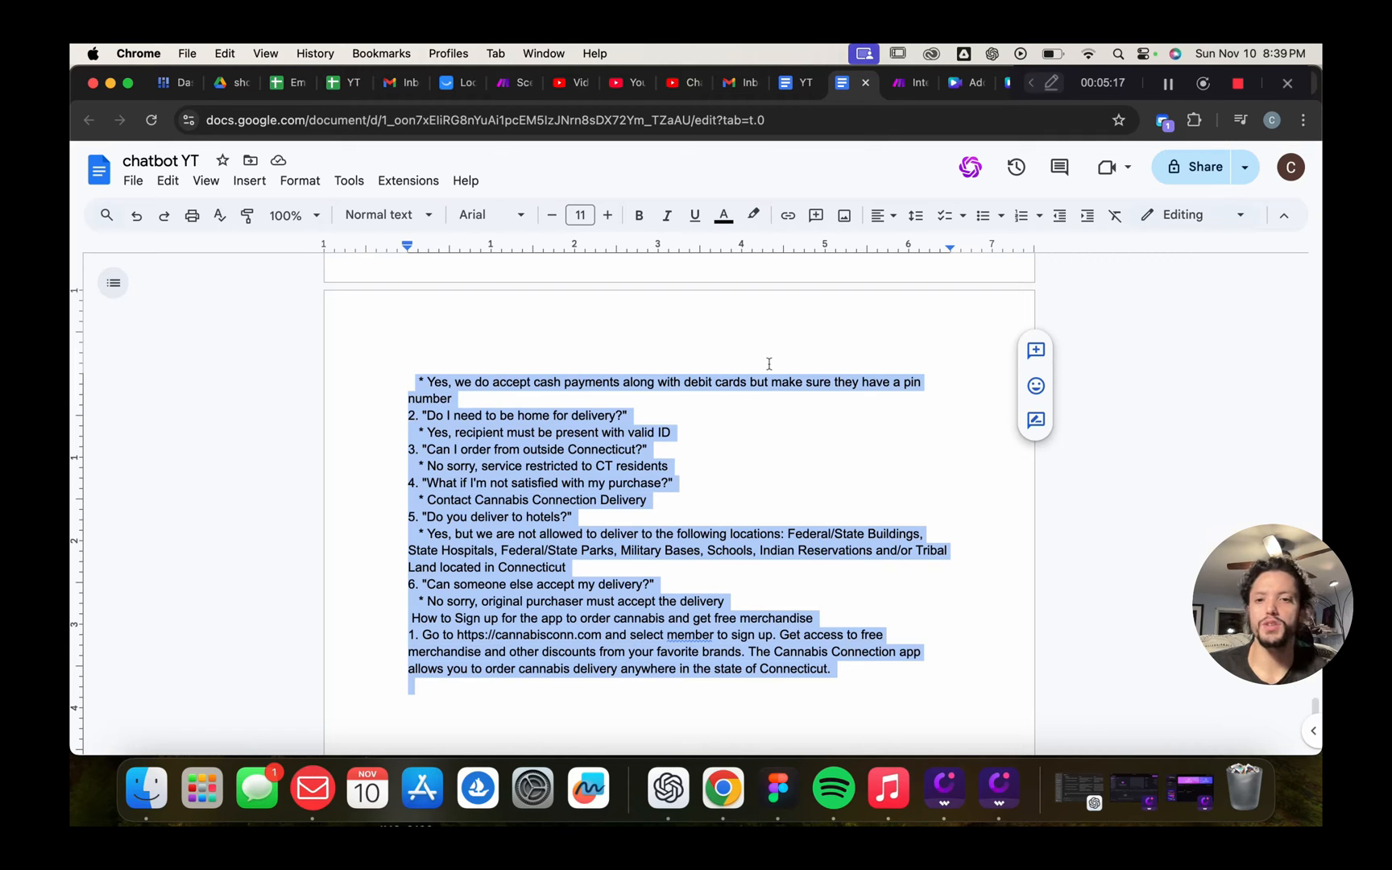
click(694, 458)
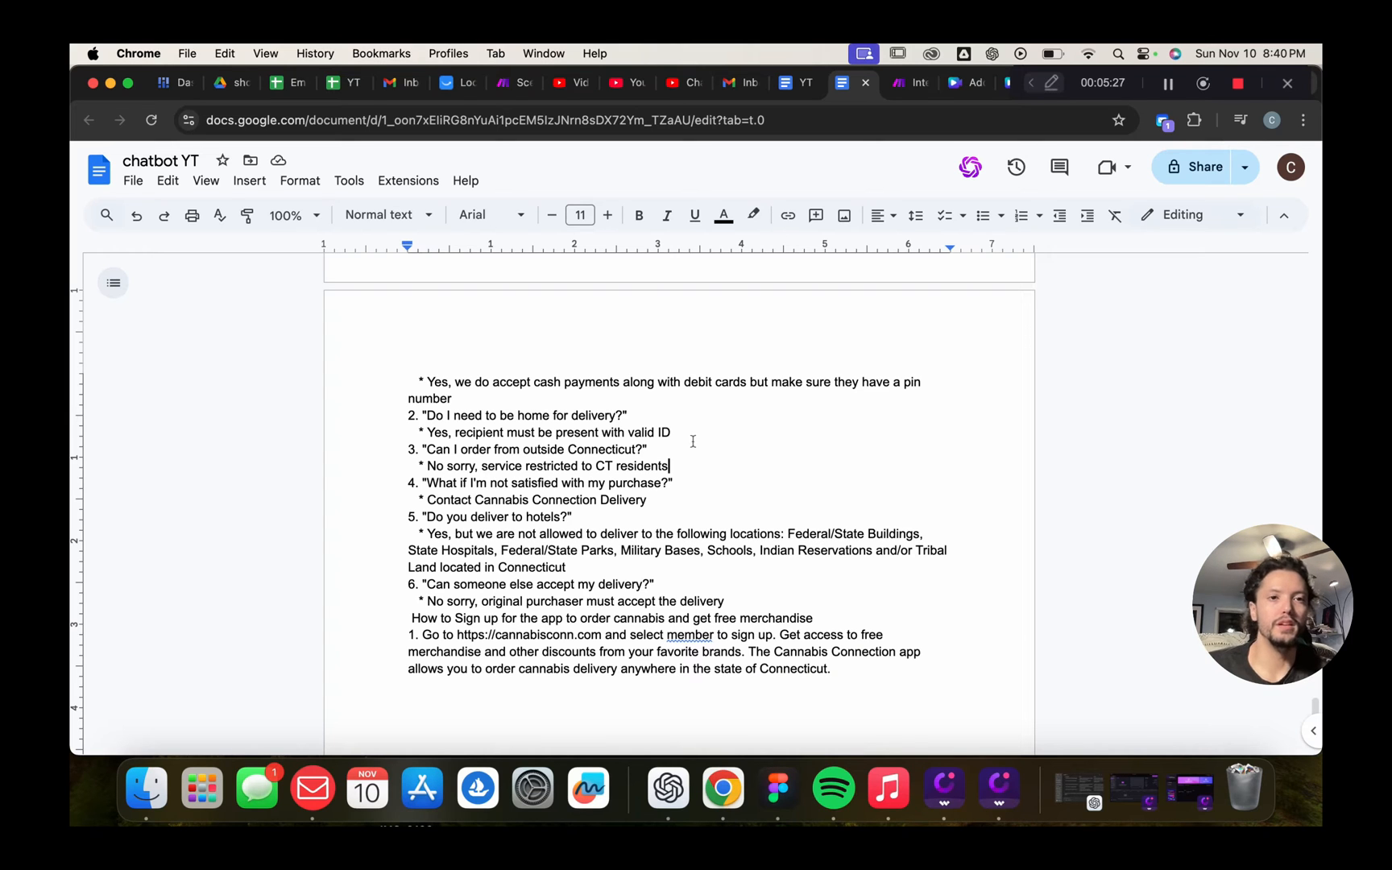
scroll(693, 442, up, 20)
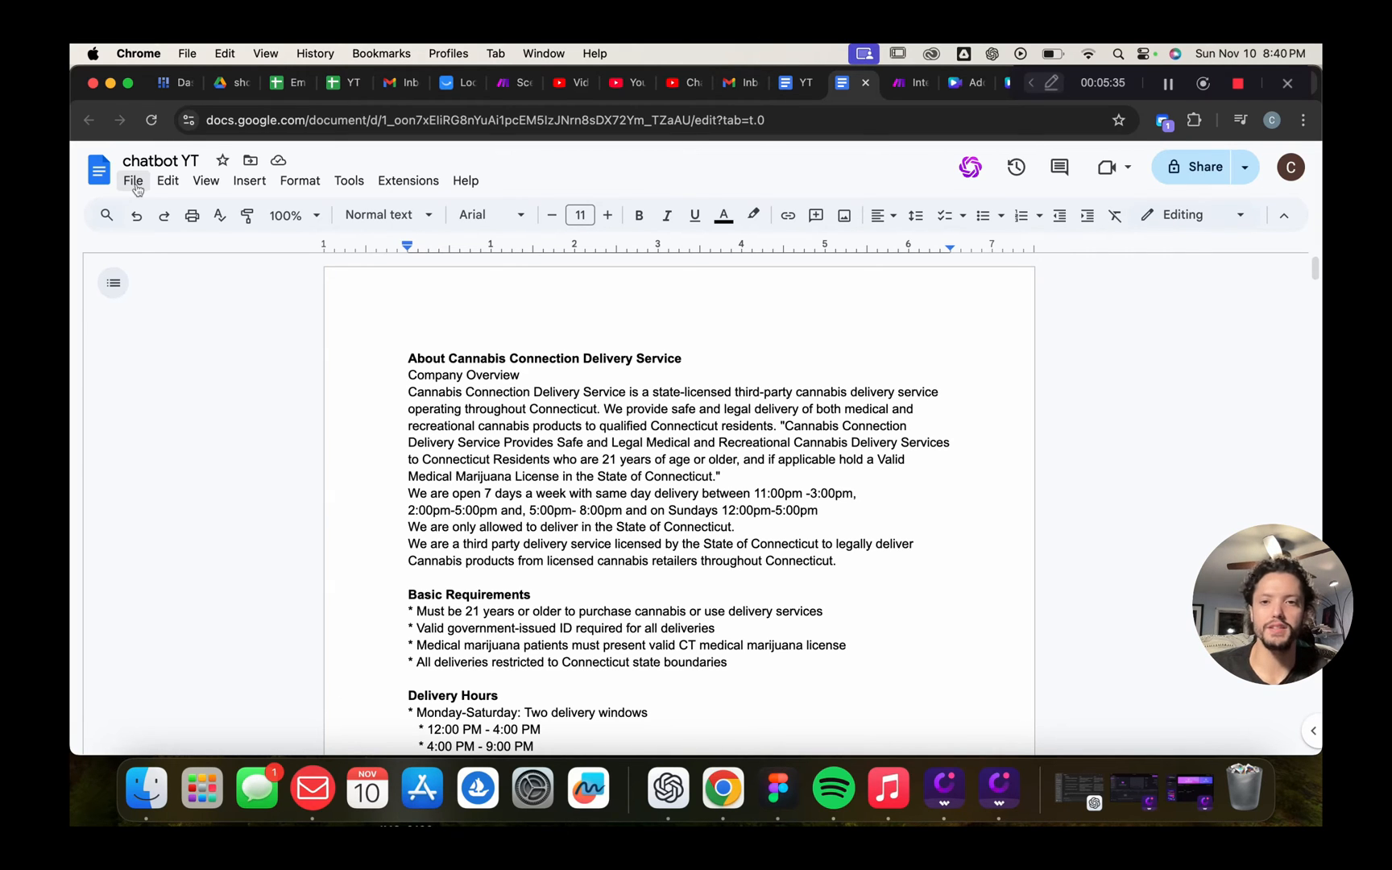
Download the chatbot YT document as Plain Text, producing chatbot YT.txt
click(137, 187)
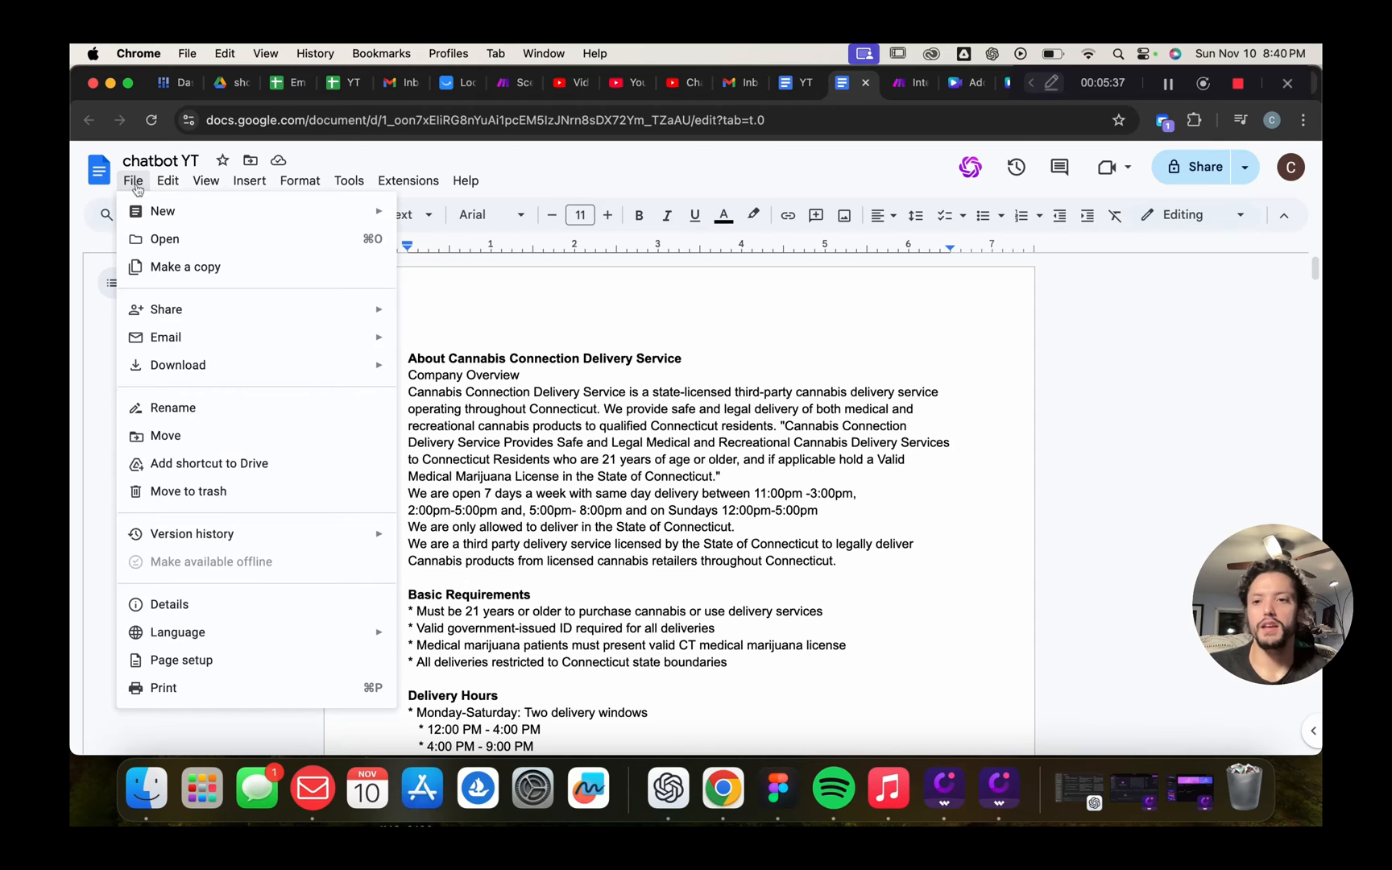
mouse_move(289, 367)
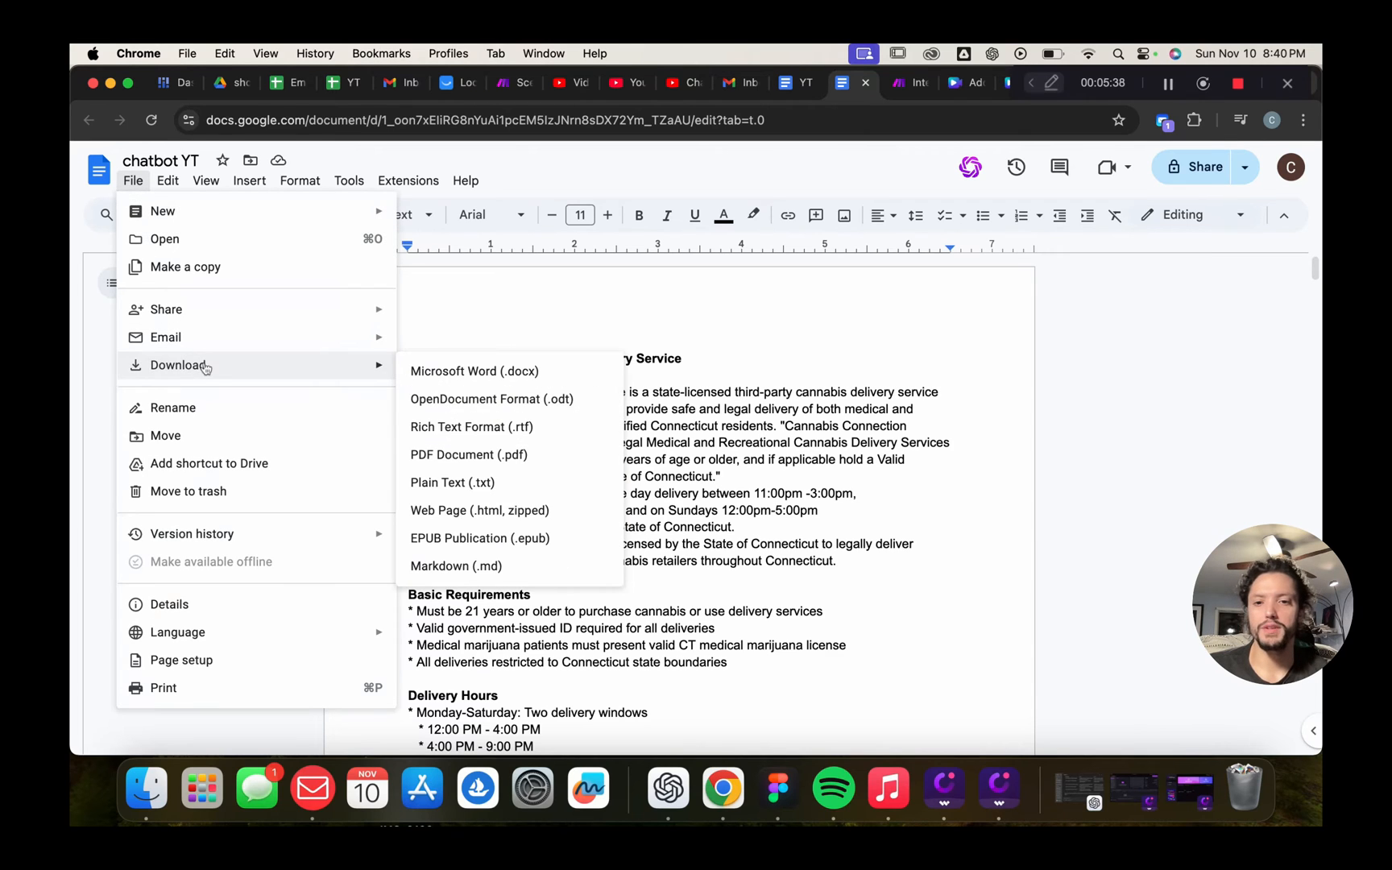
click(477, 483)
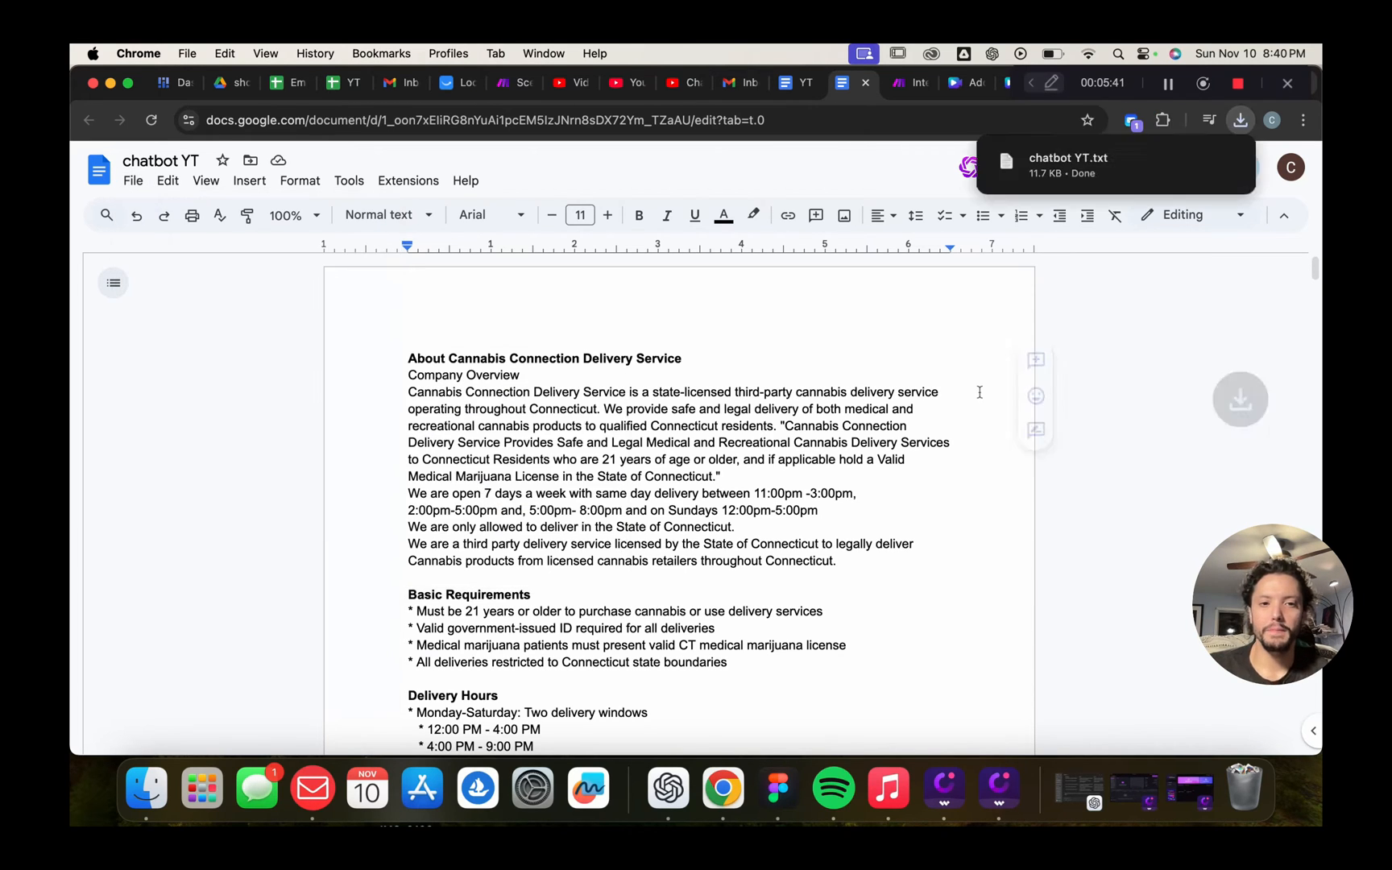
mouse_move(1089, 158)
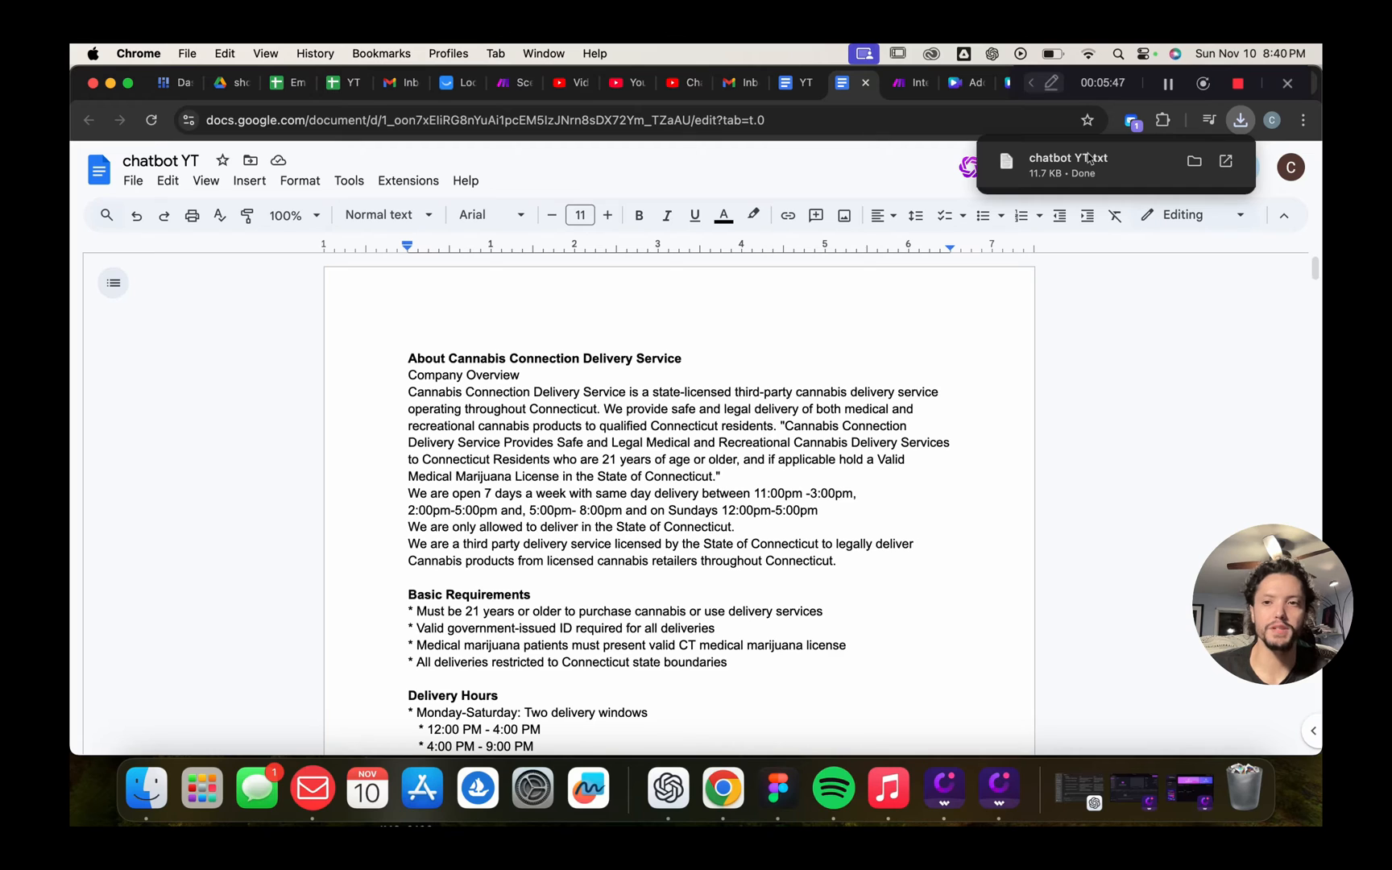
scroll(888, 491, down, 10)
scroll(888, 491, up, 10)
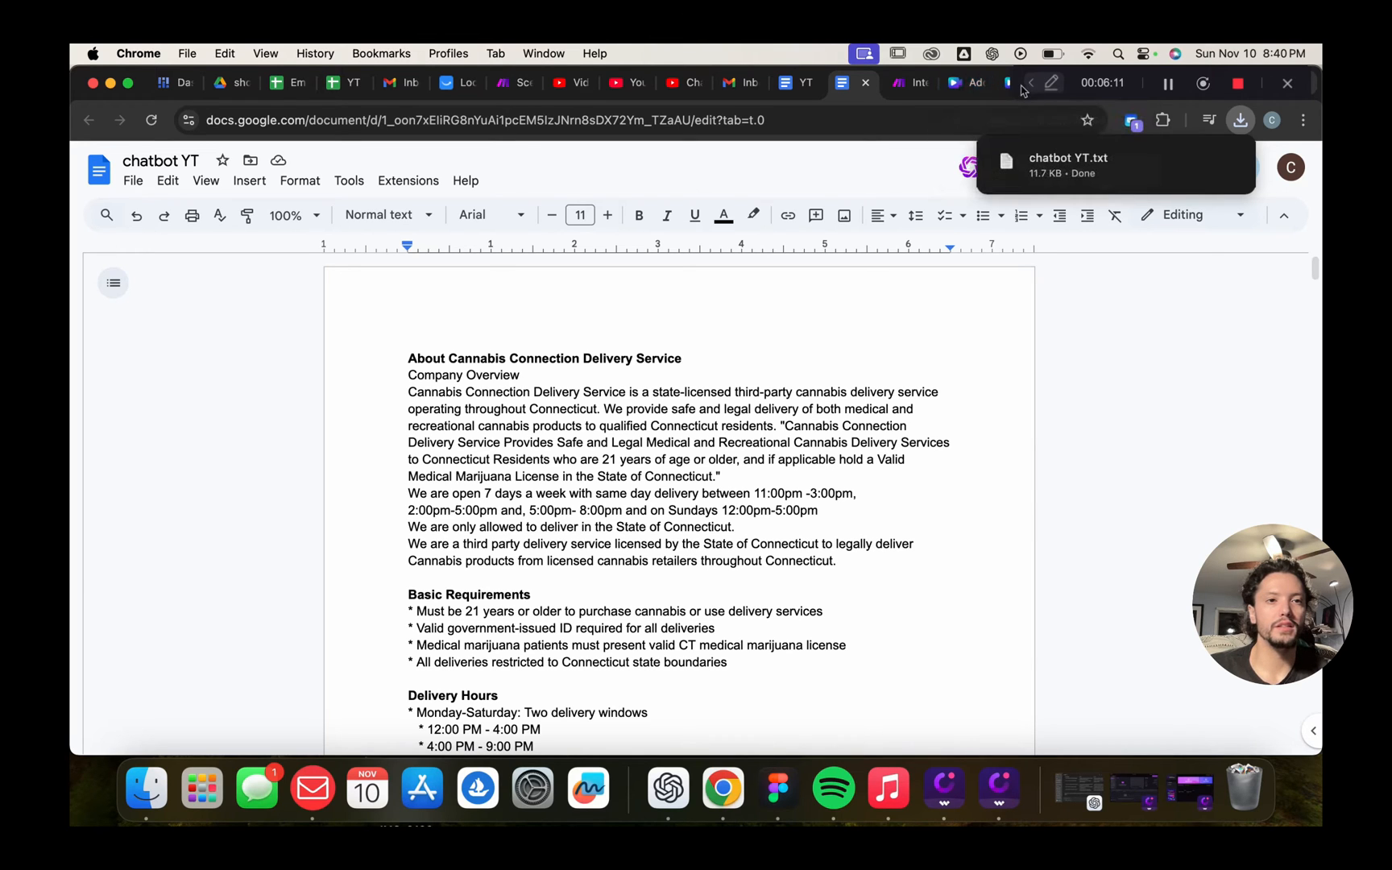
Switch to the Google Cloud console dashboard tab
drag(1124, 78, 1148, 294)
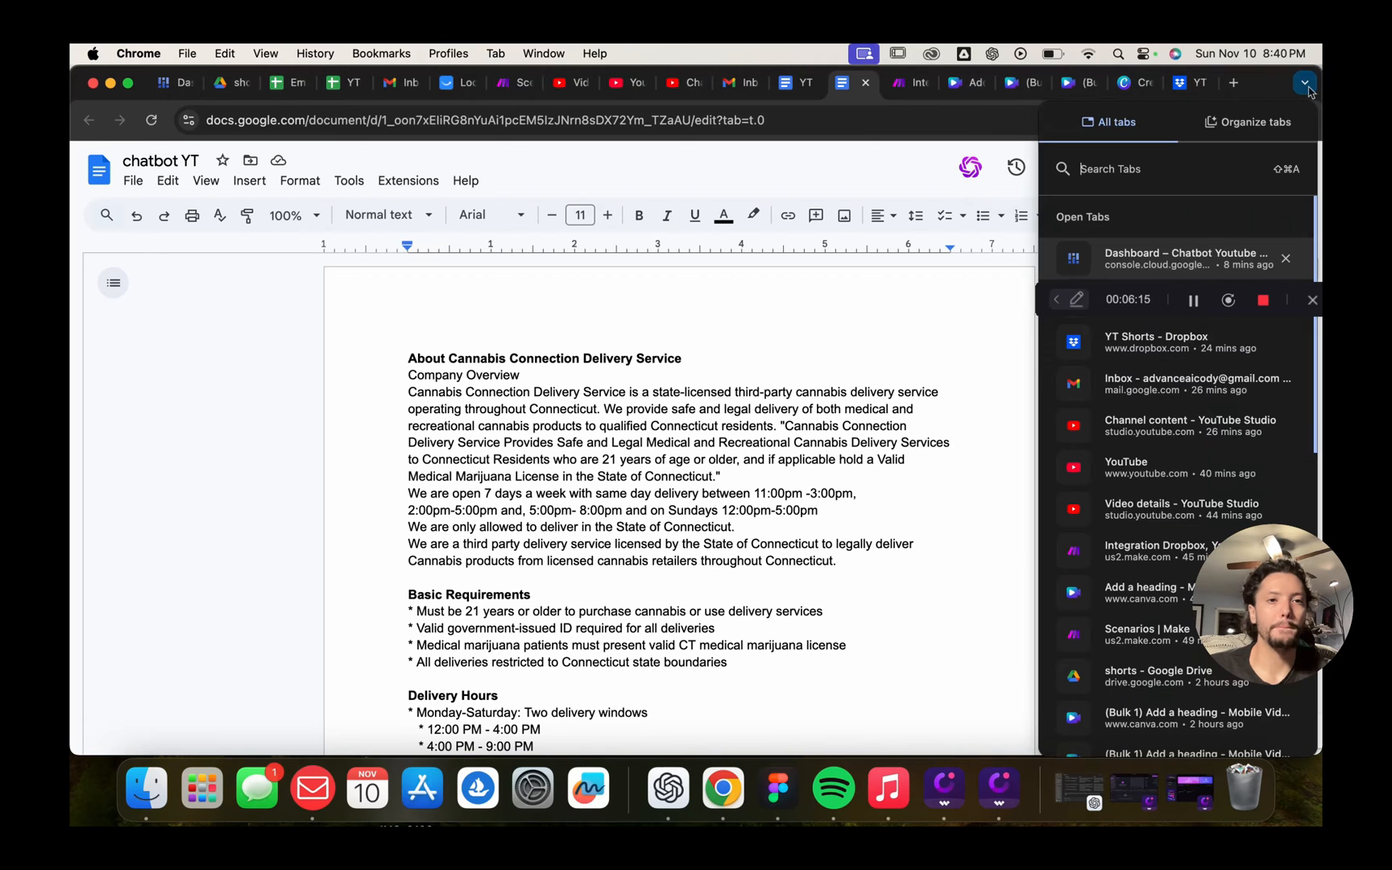
click(1305, 82)
click(1138, 264)
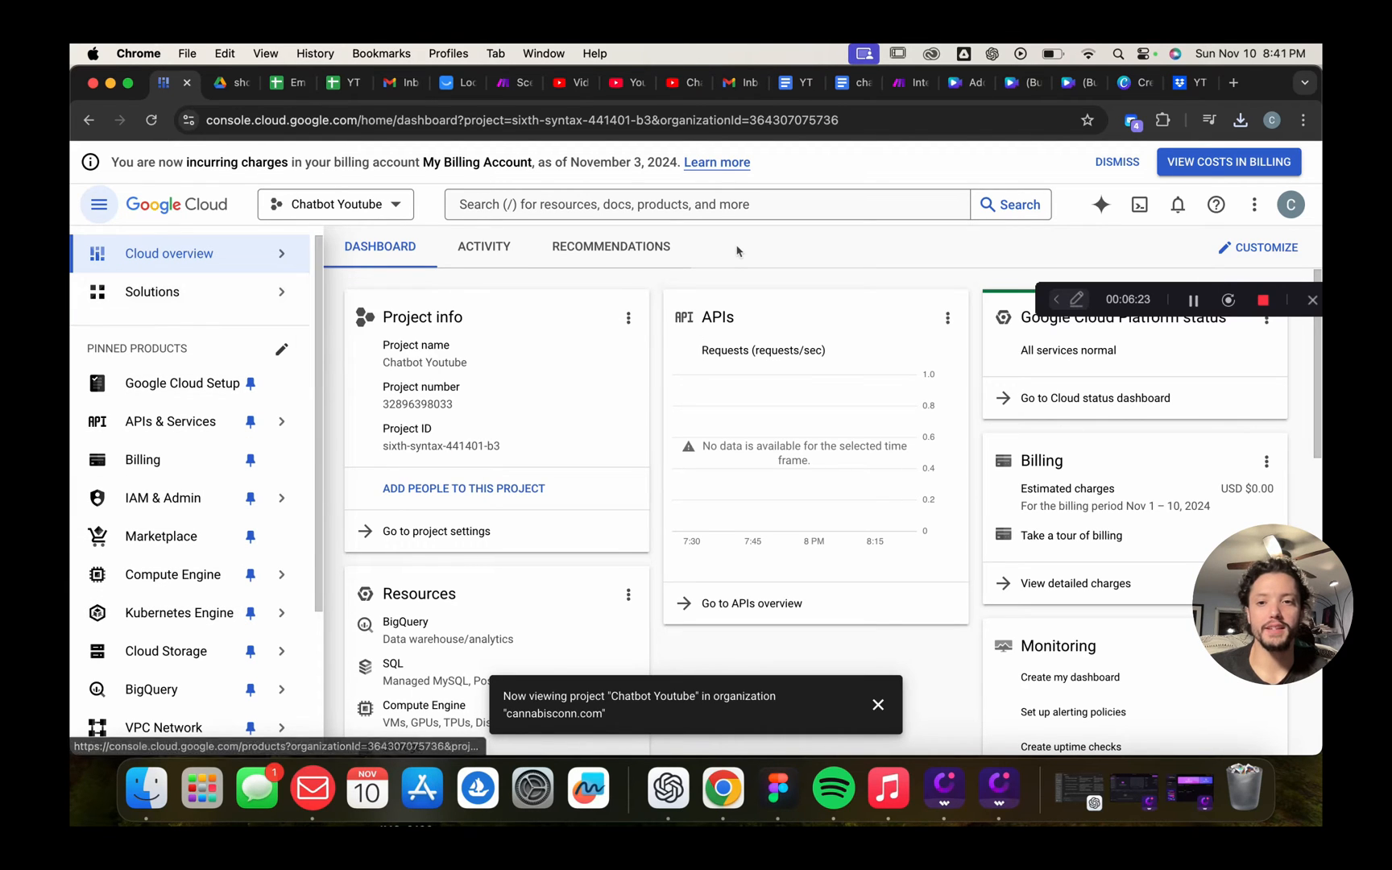
Open the Cloud Storage overview from the dashboard's navigation menu
scroll(119, 580, down, 3)
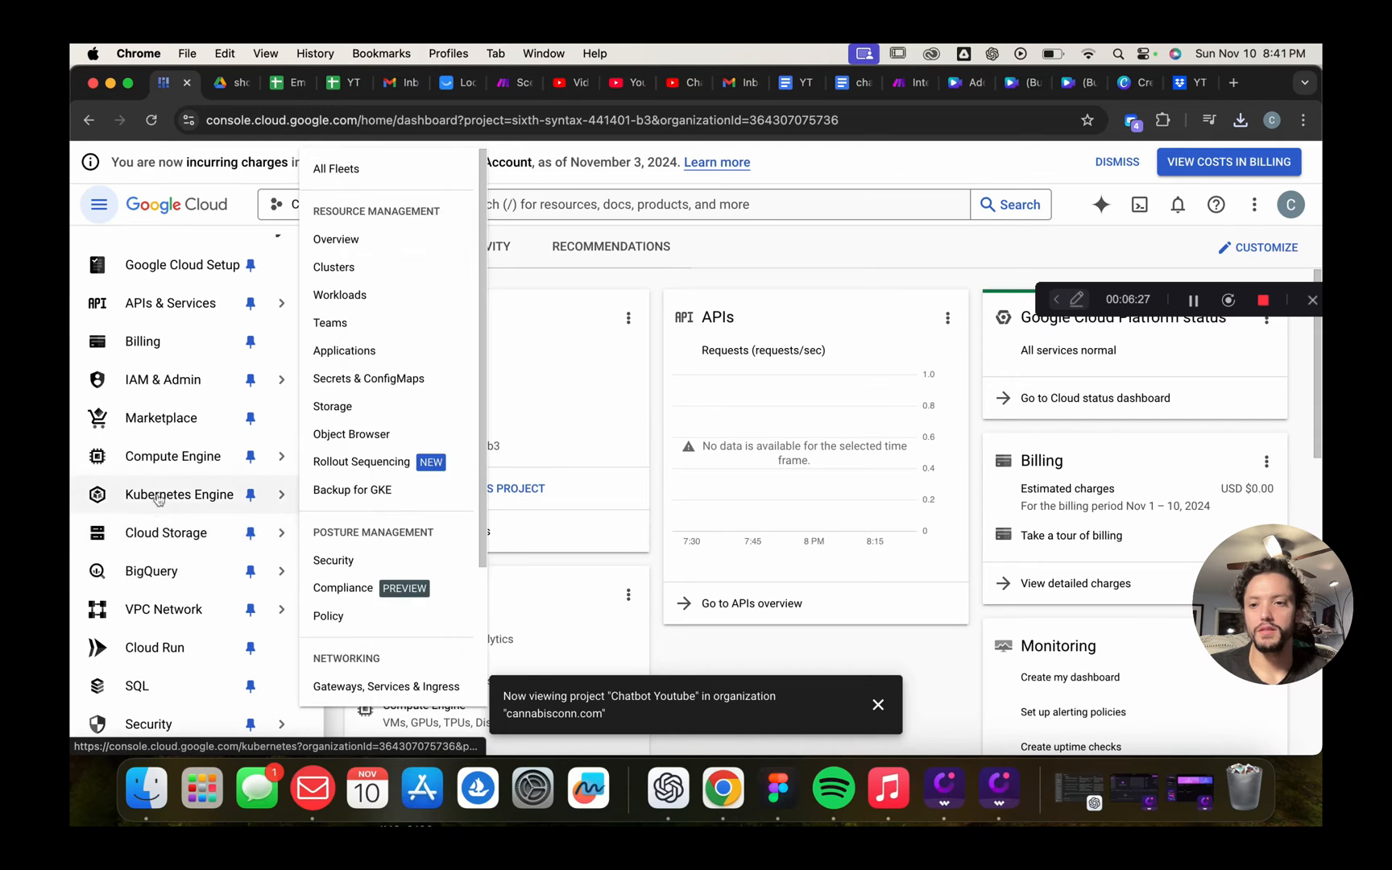
scroll(164, 491, down, 2)
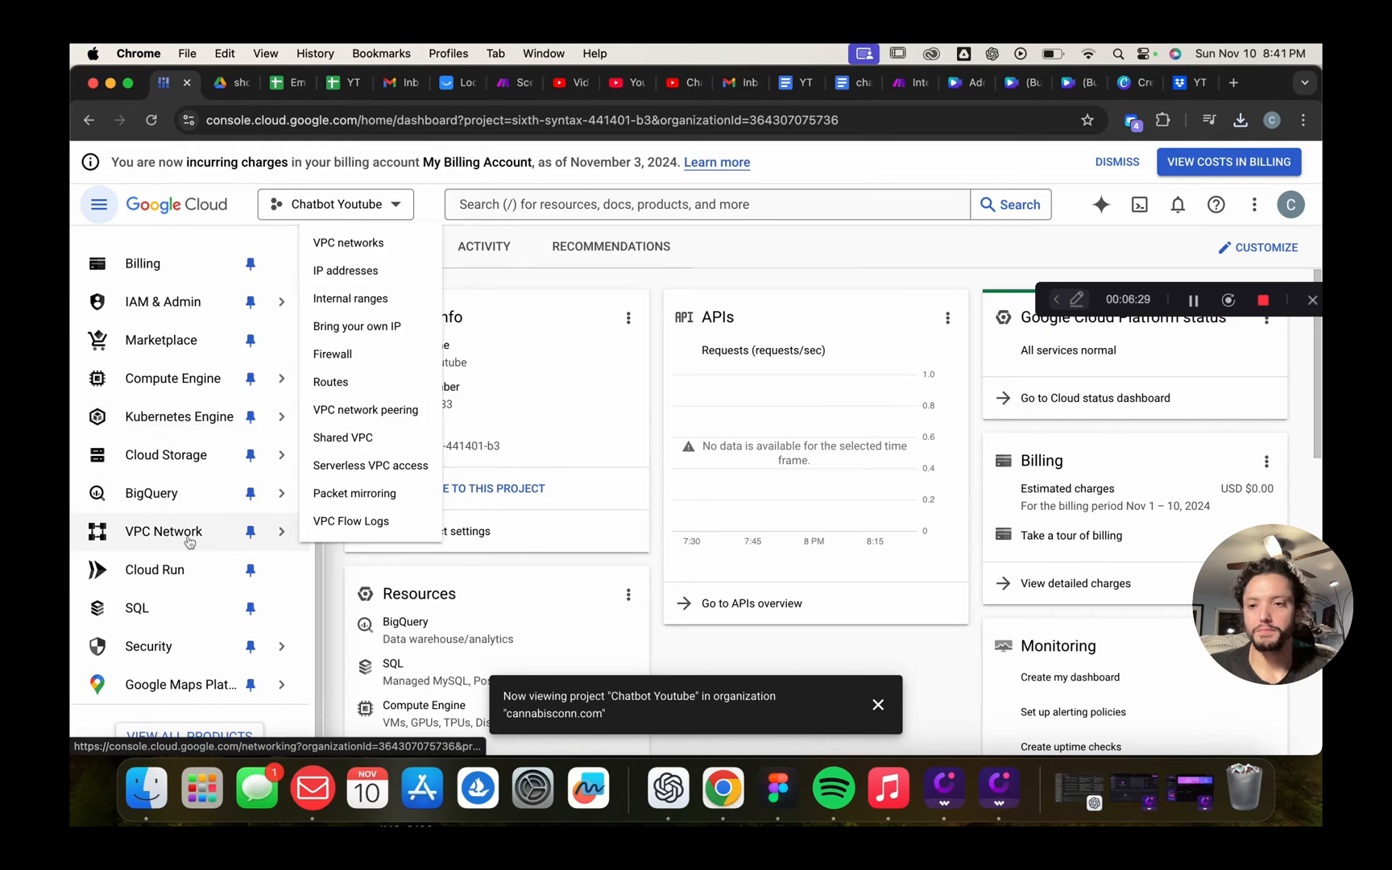
scroll(186, 537, up, 3)
mouse_move(157, 583)
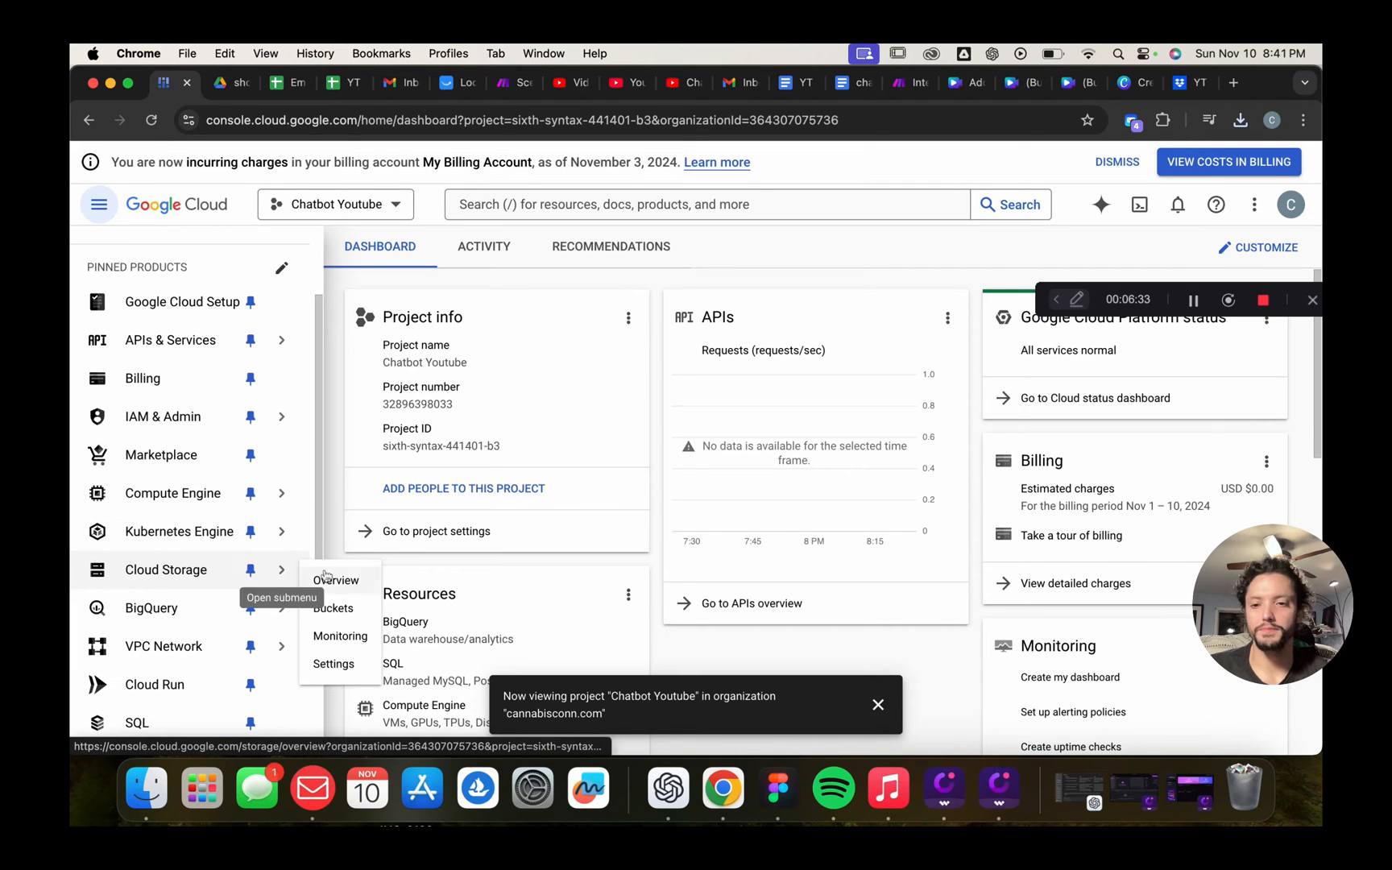
click(161, 576)
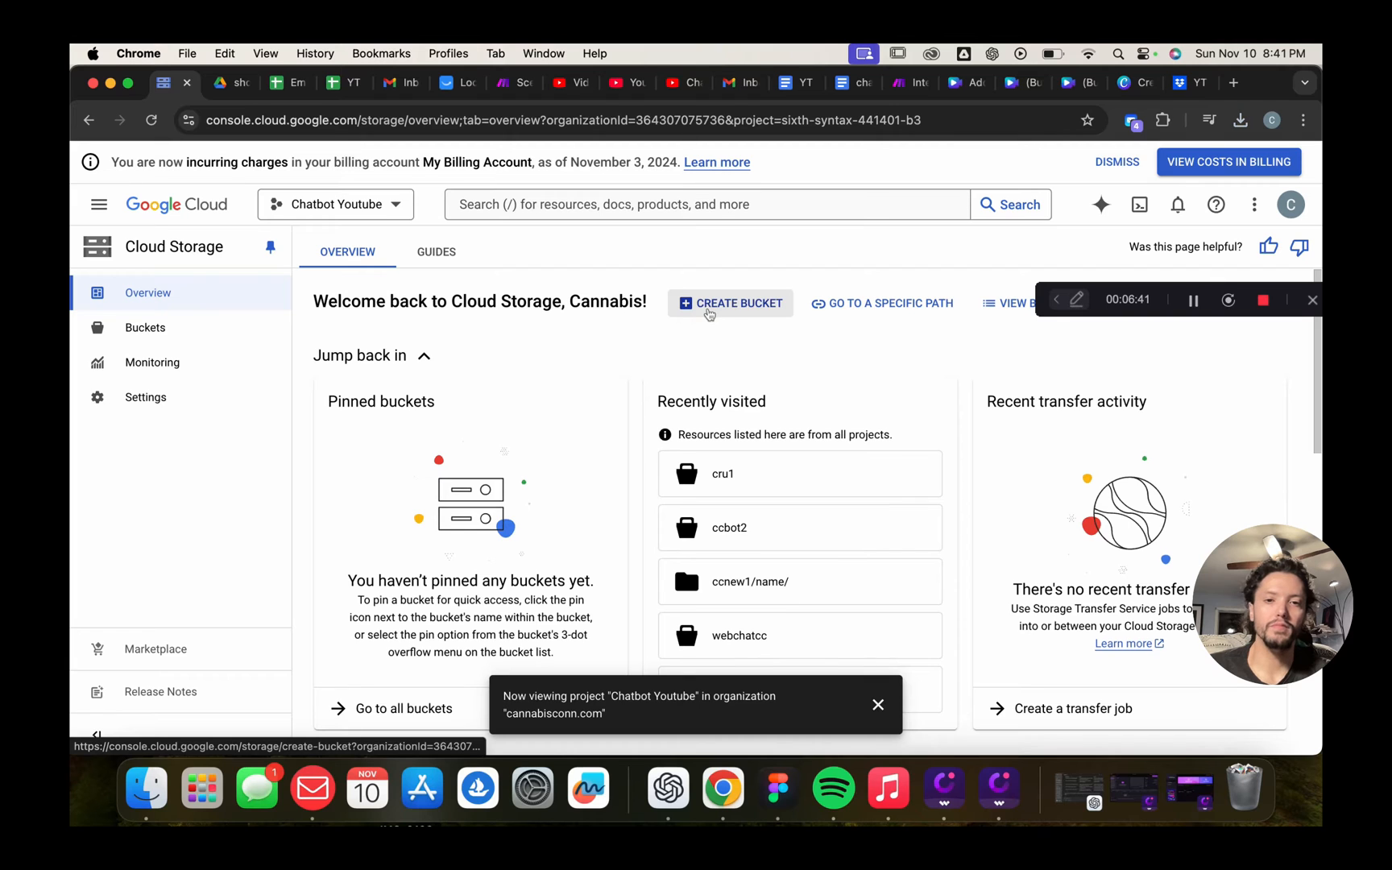
scroll(705, 310, down, 1)
scroll(701, 310, up, 1)
Create the bucket 'ytchatbot' with default settings, confirming public access prevention
click(695, 304)
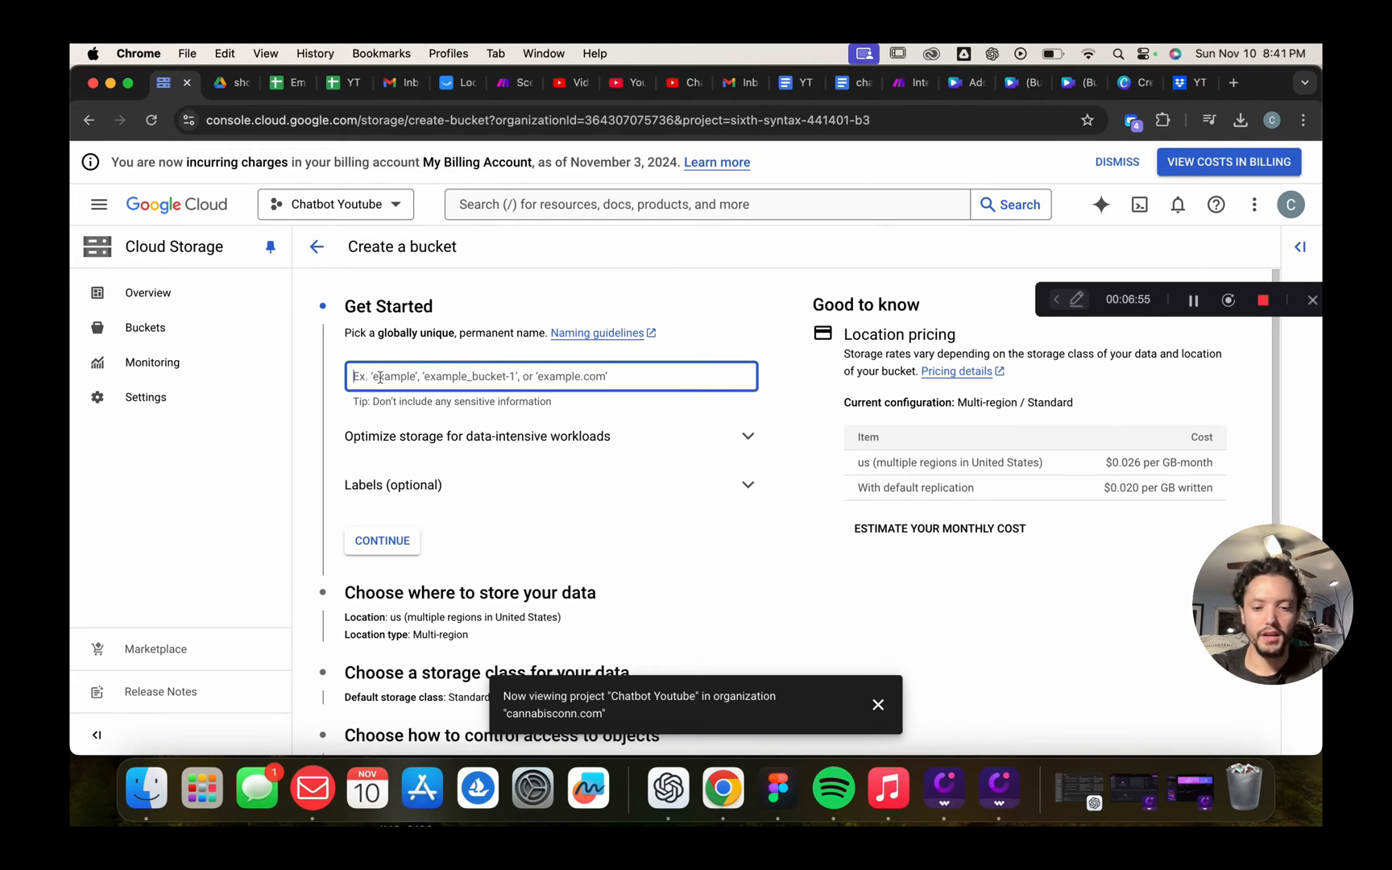
text(ytchatbot)
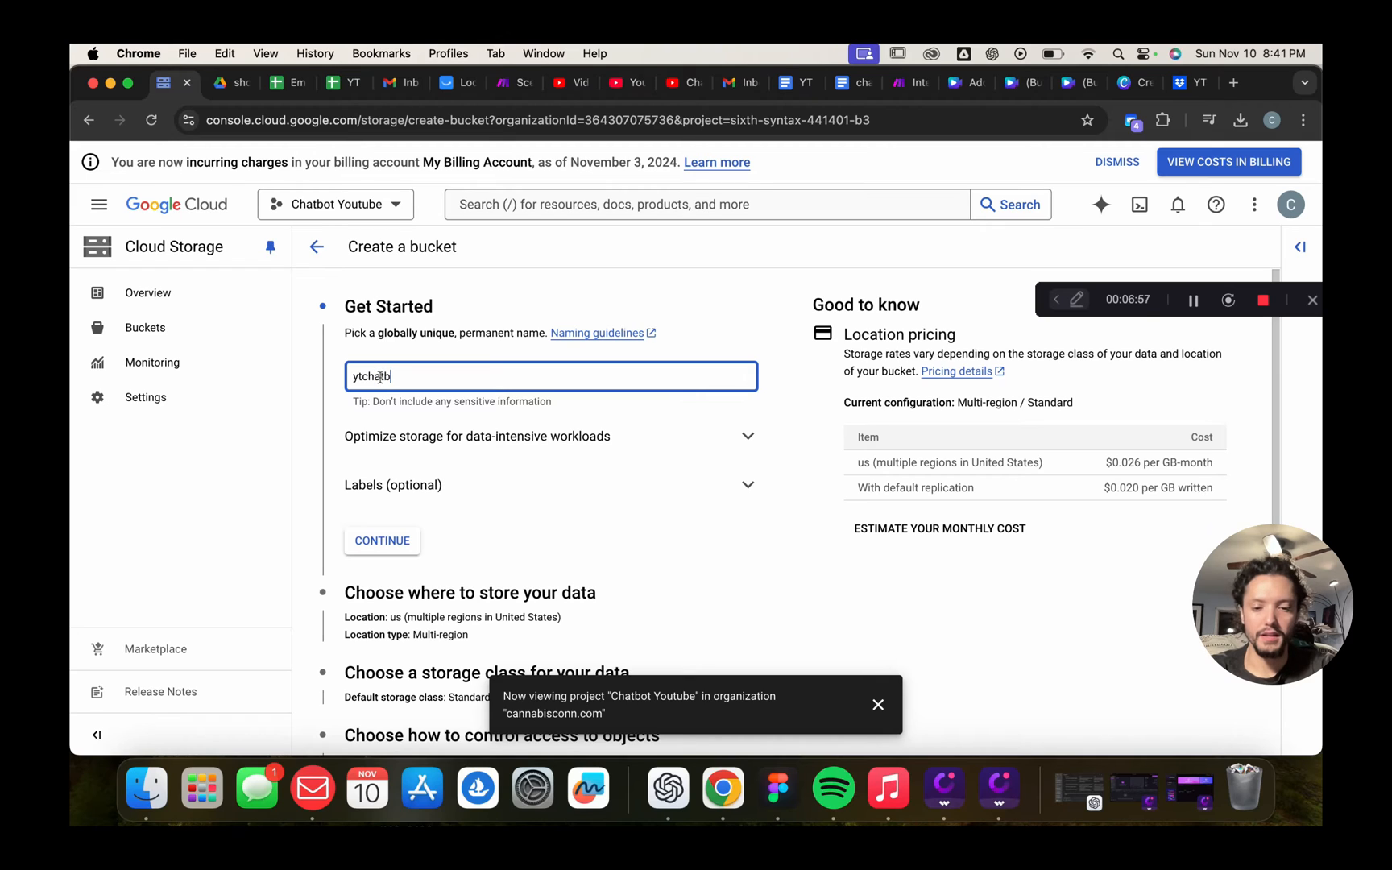
click(525, 525)
scroll(377, 439, down, 3)
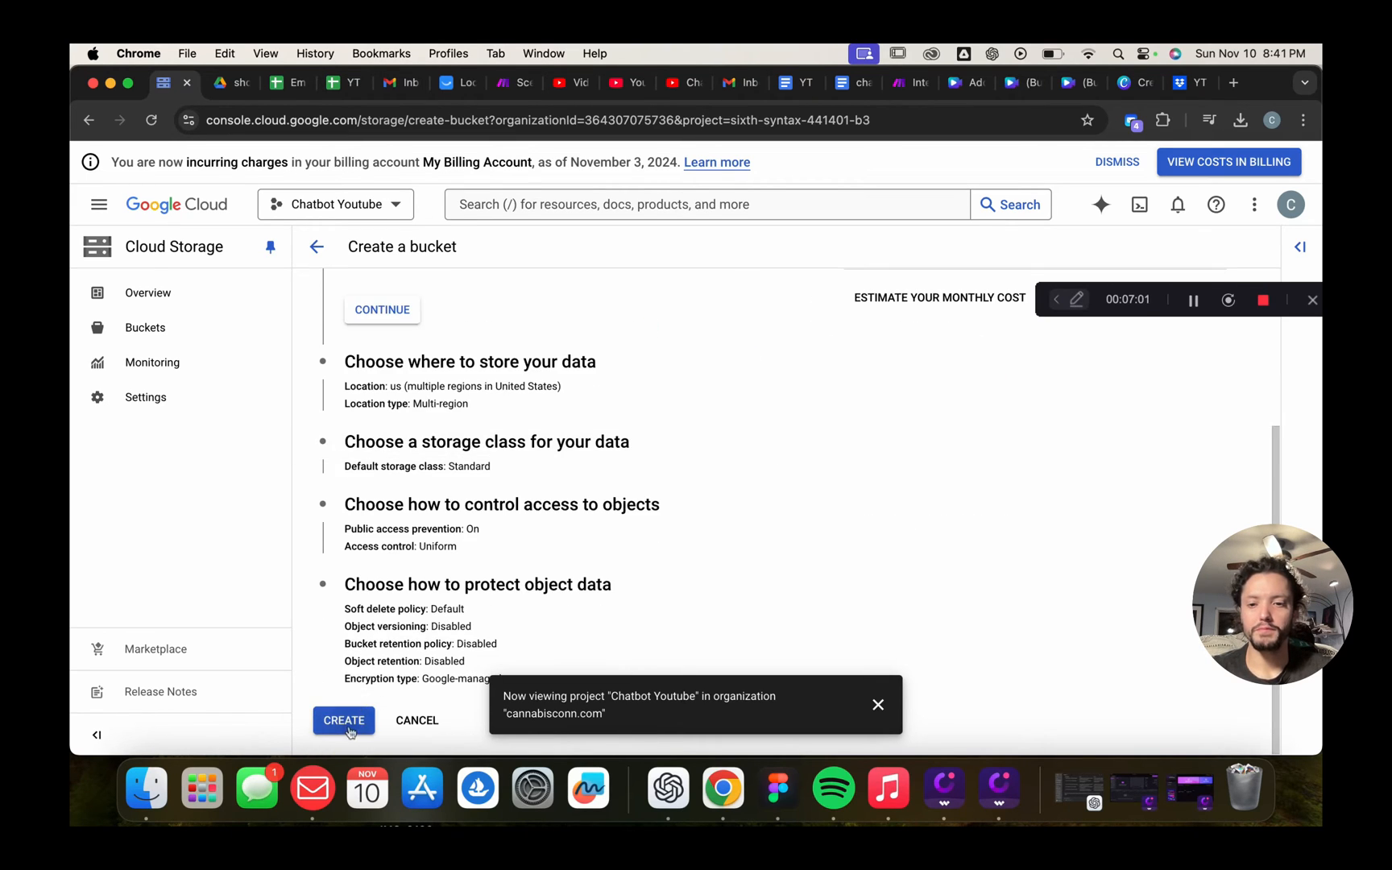
click(348, 721)
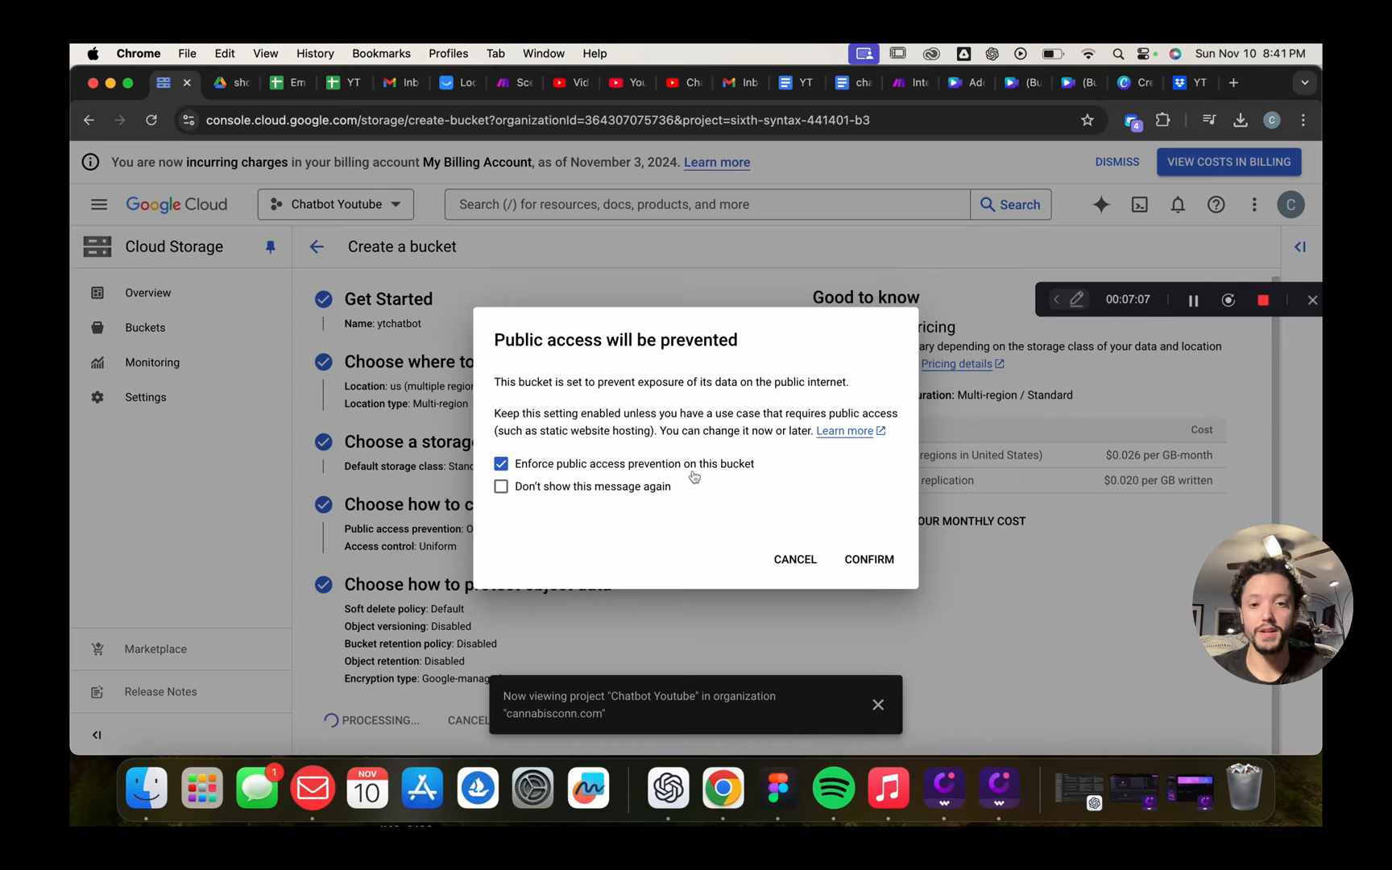
click(869, 562)
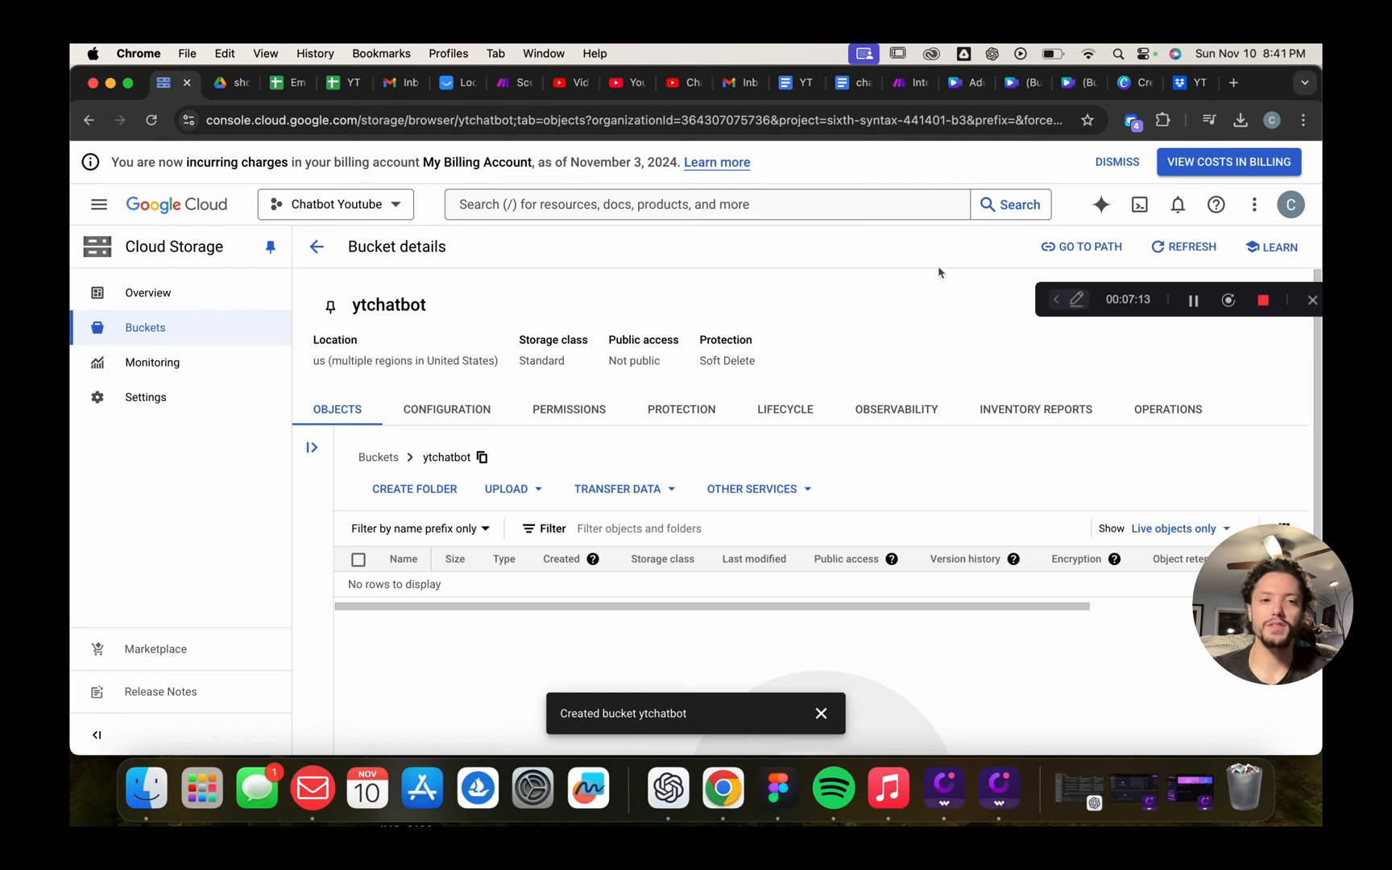
Create a folder named 'information' in the ytchatbot bucket
drag(1162, 305, 1162, 122)
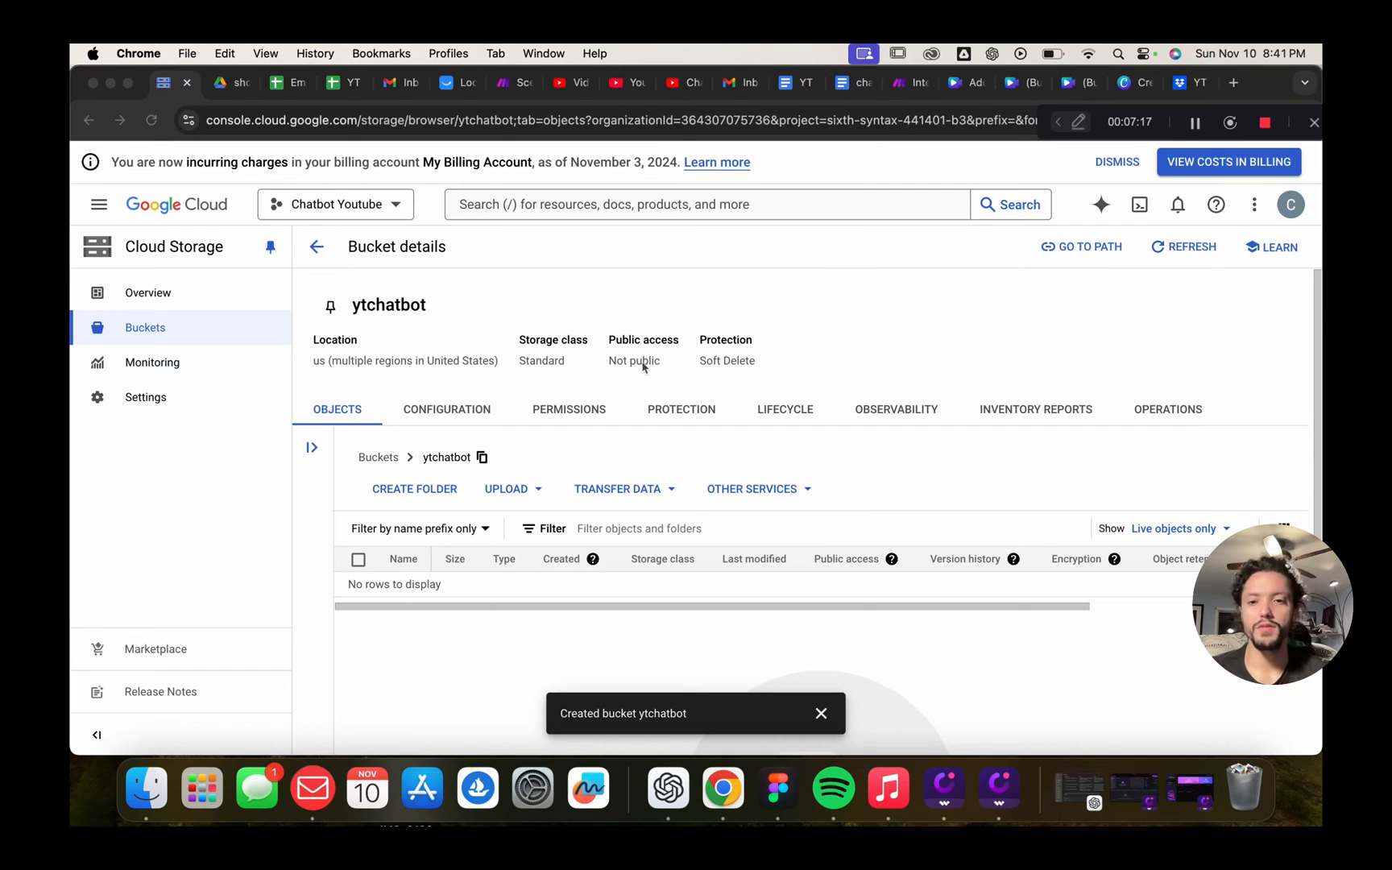
click(645, 367)
scroll(644, 367, down, 3)
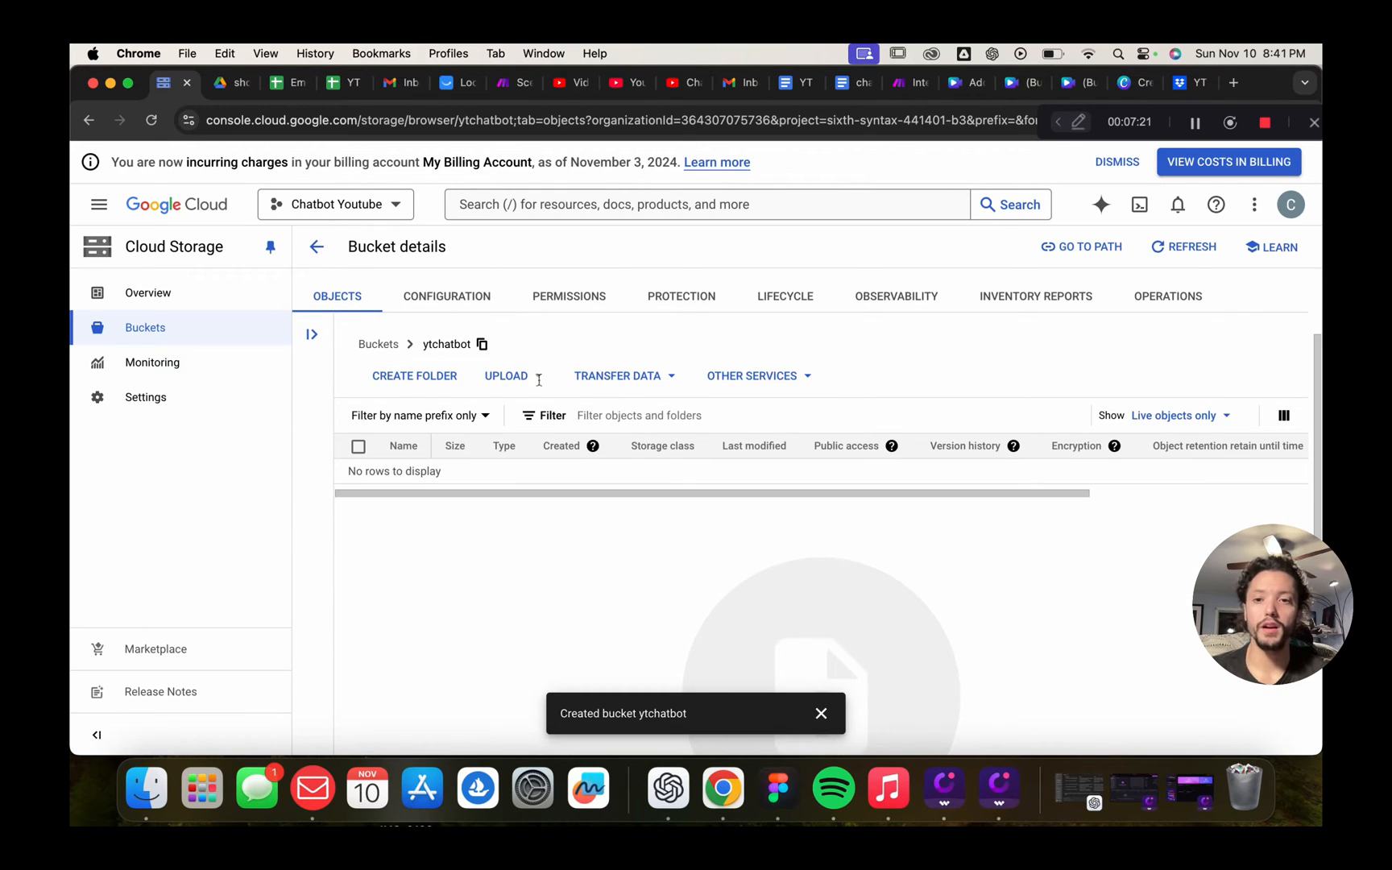
scroll(577, 399, up, 1)
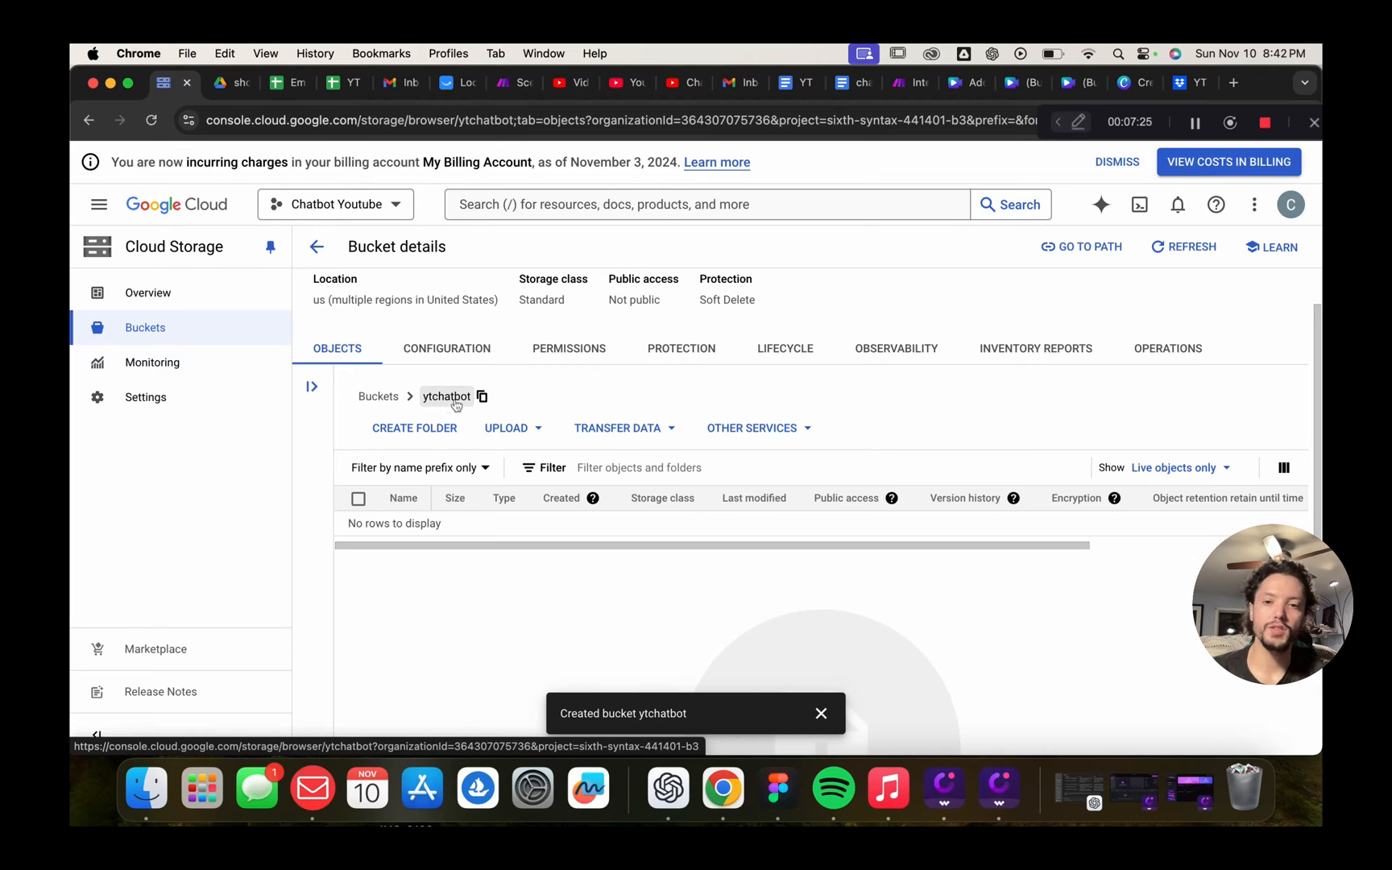
click(409, 431)
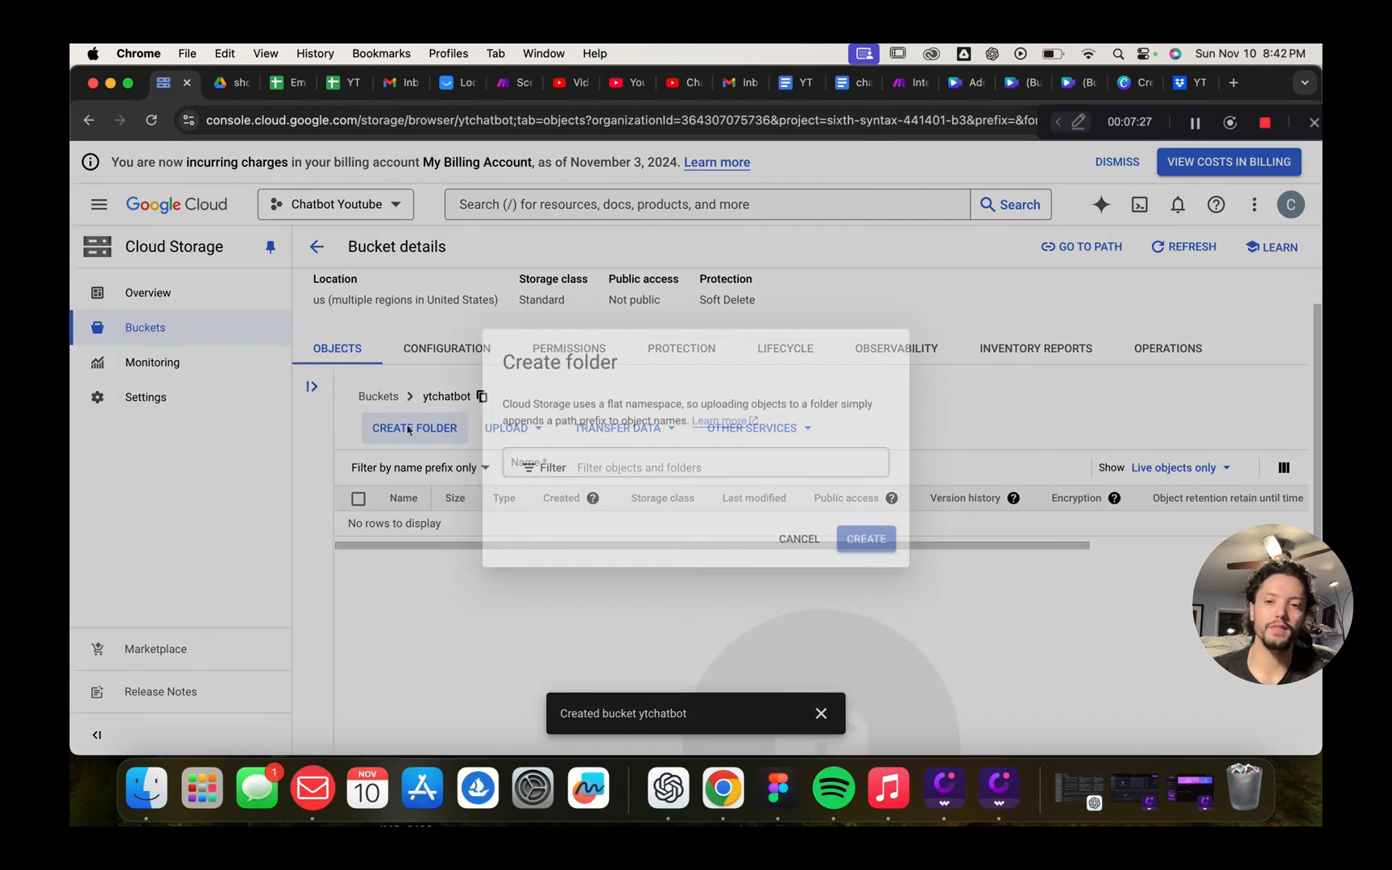
click(620, 467)
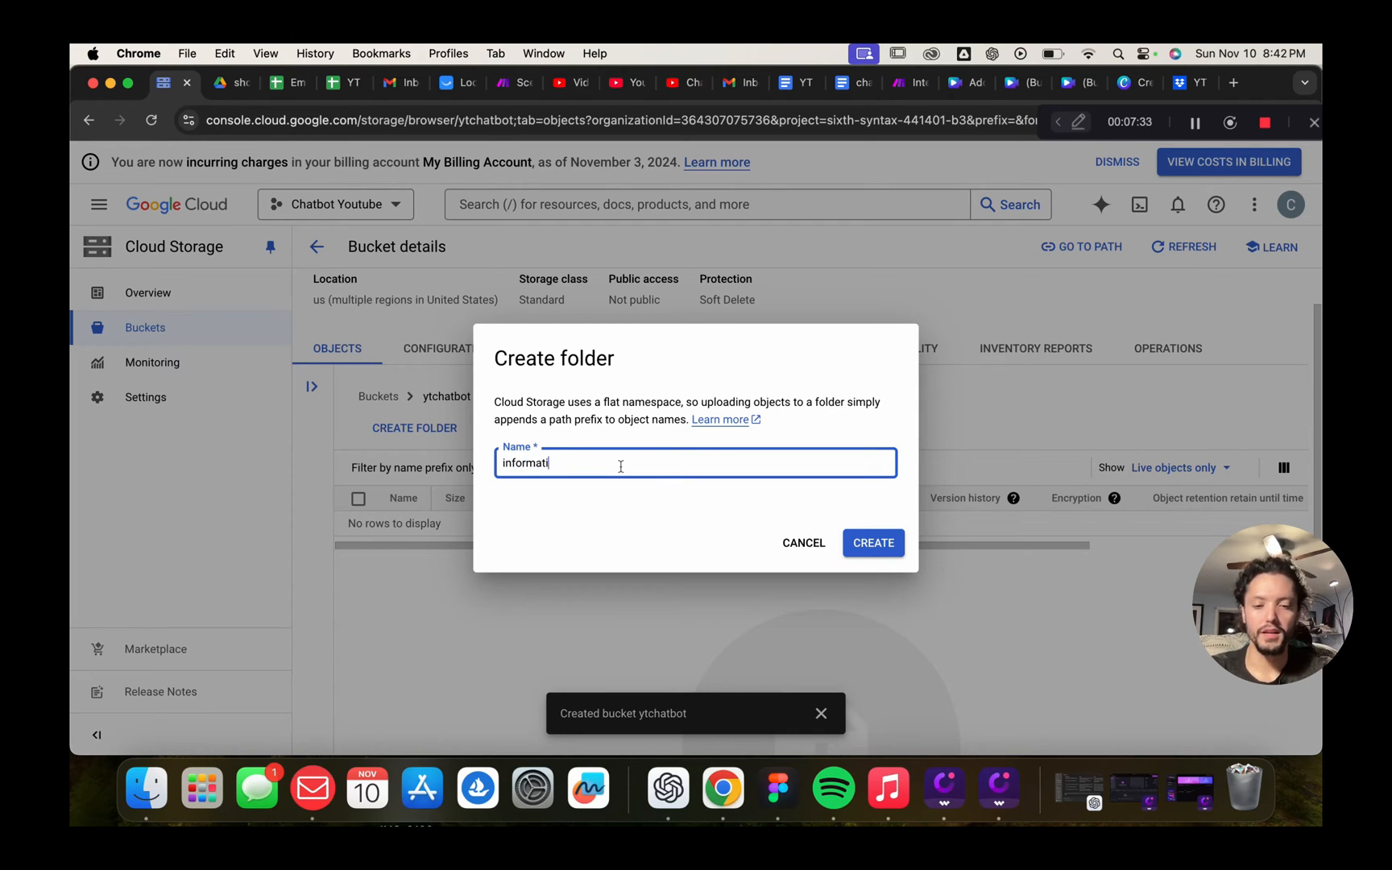
click(876, 543)
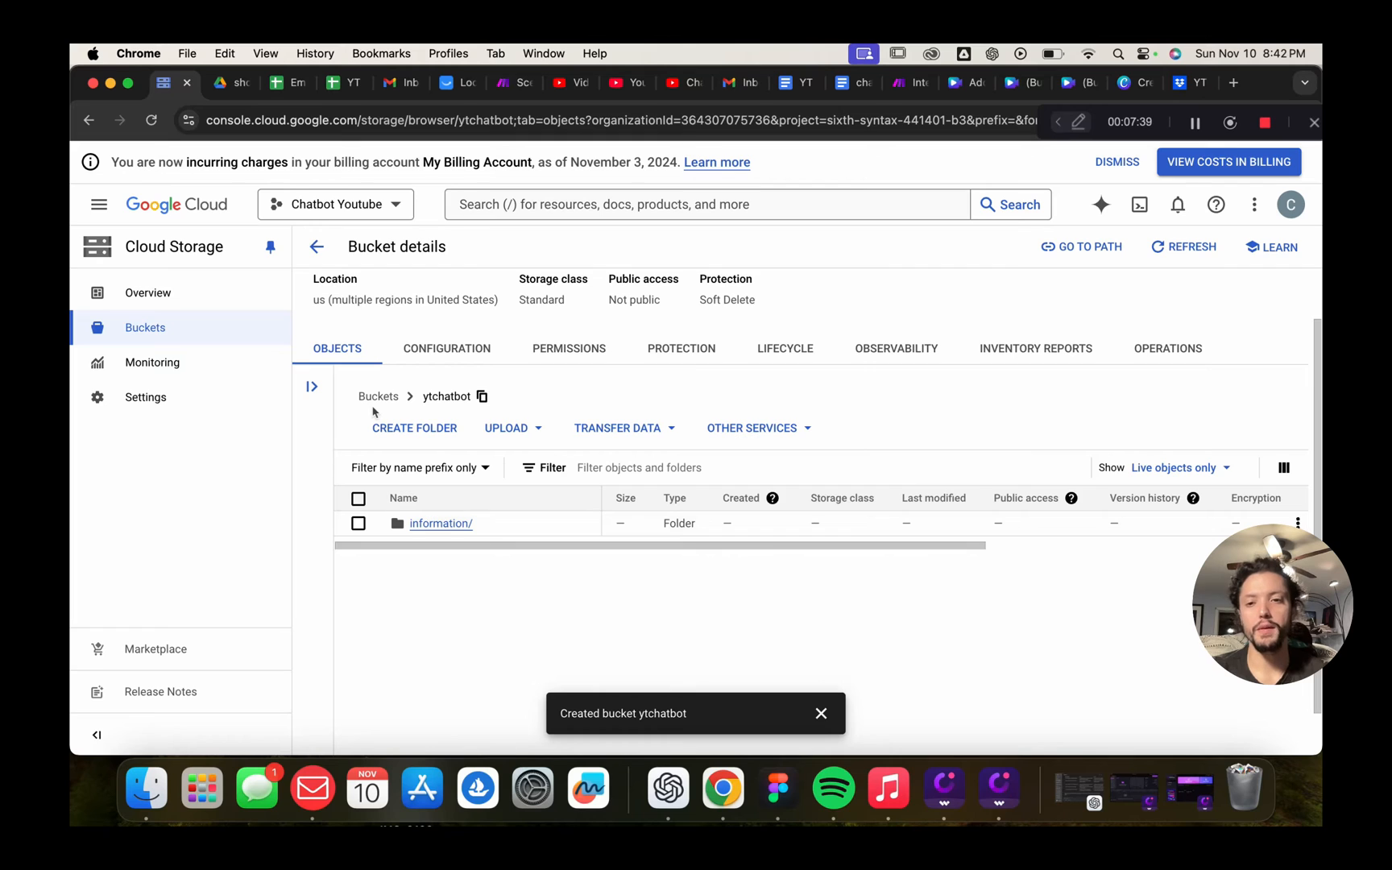
Open the information folder, then go back to the Buckets list
click(359, 524)
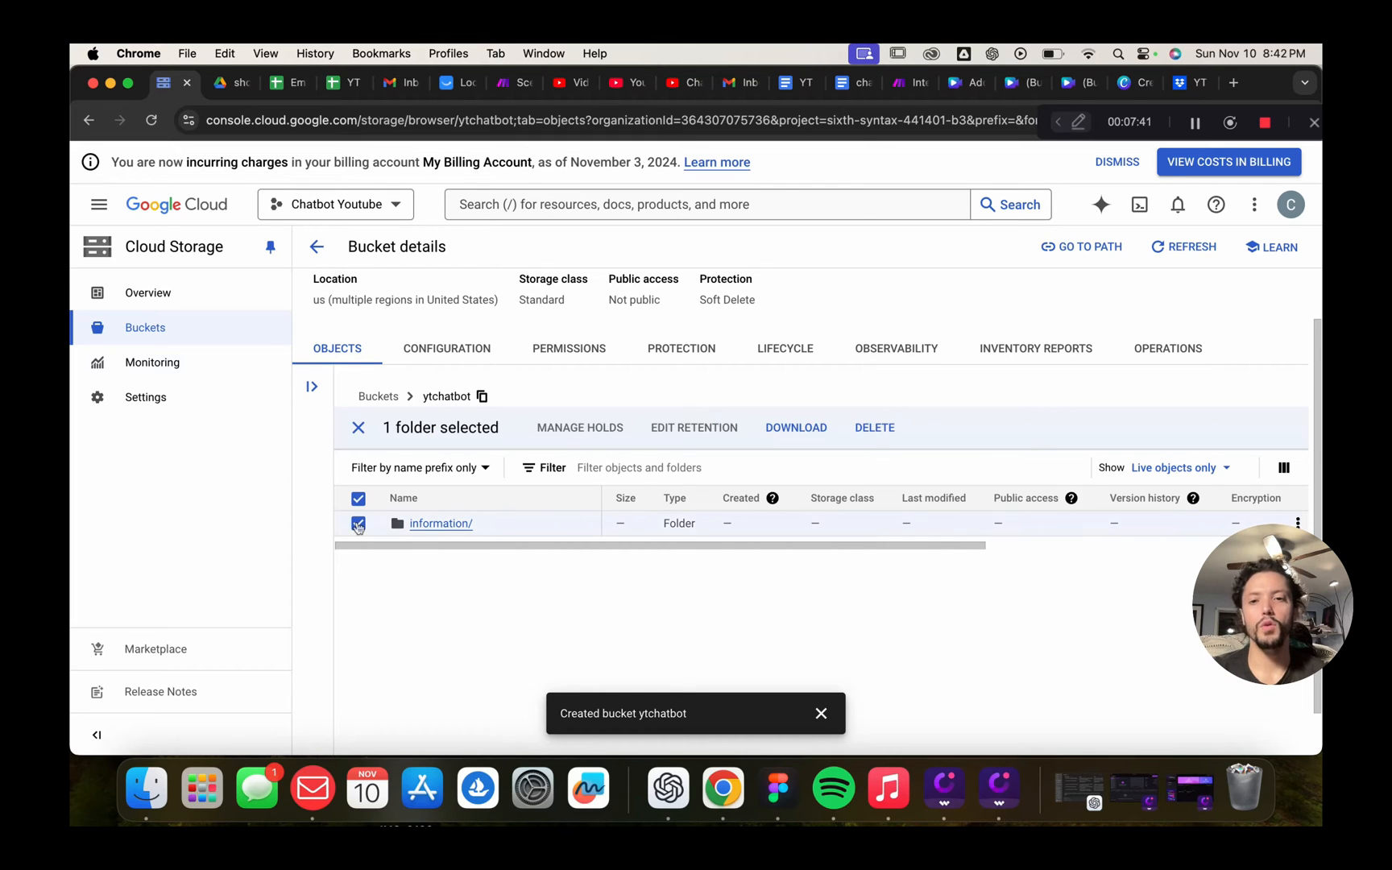
click(359, 525)
scroll(682, 606, down, 1)
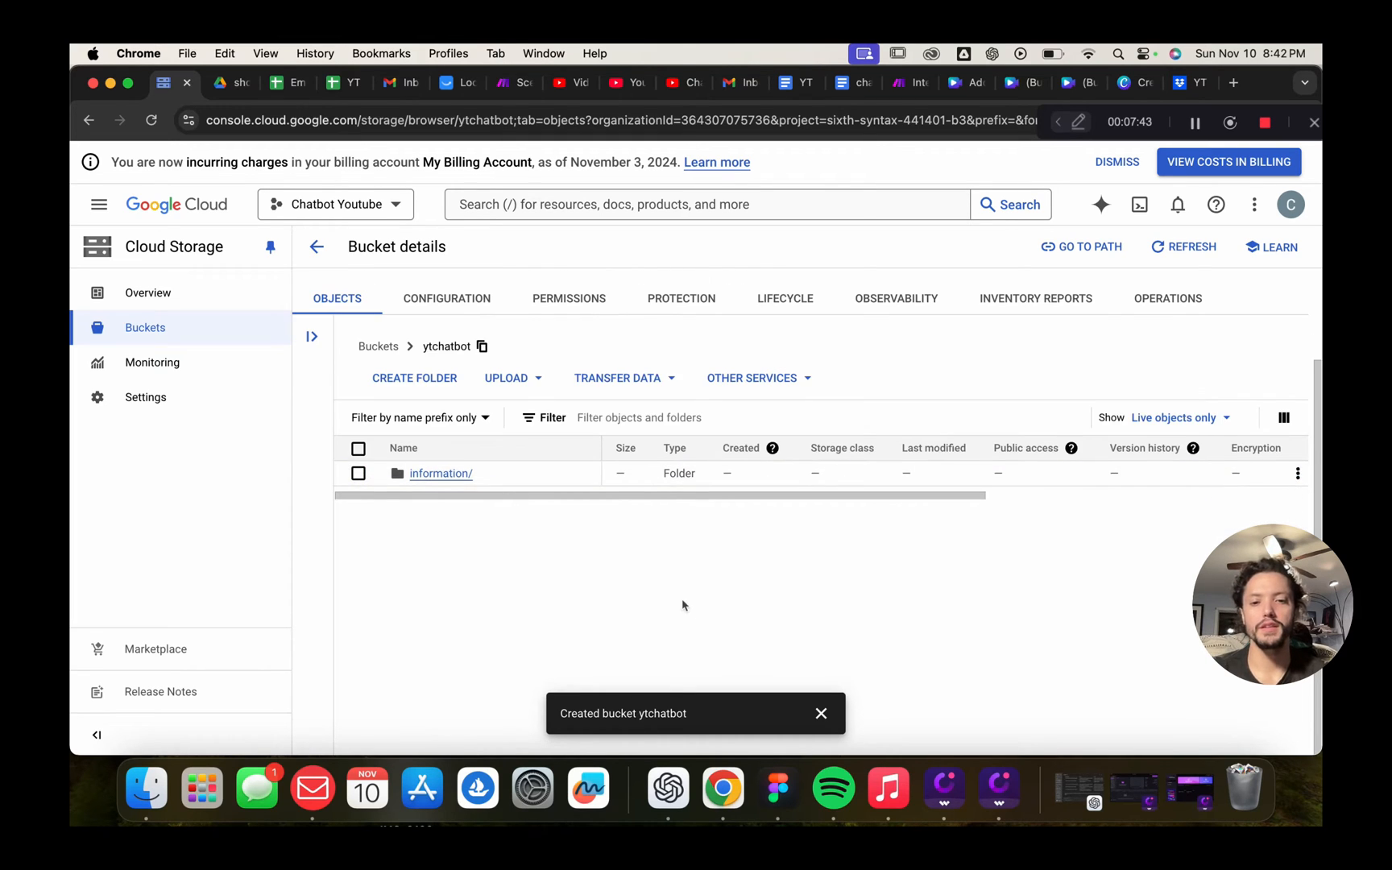
click(455, 474)
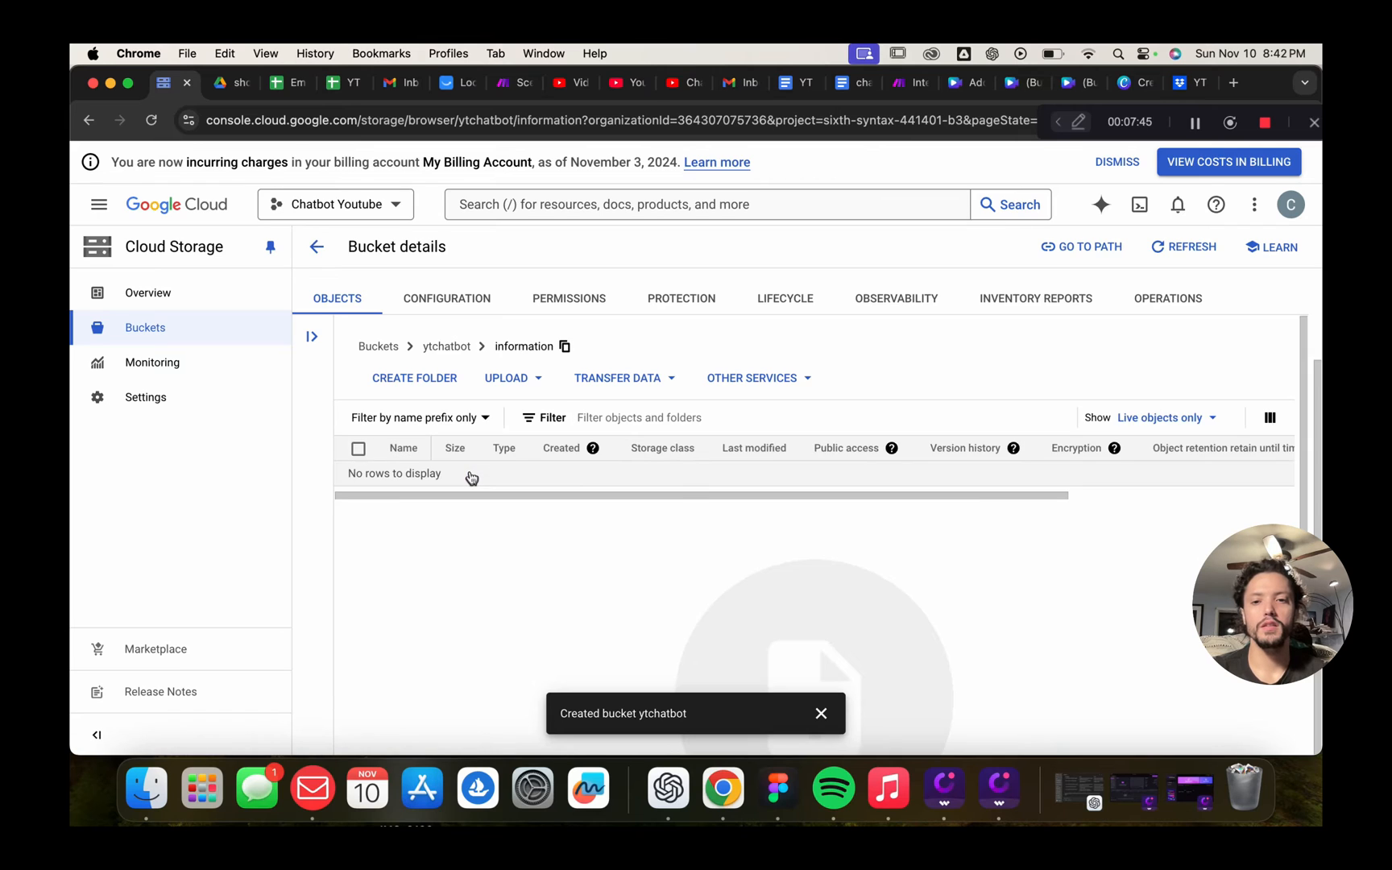
scroll(668, 525, down, 3)
scroll(413, 363, up, 3)
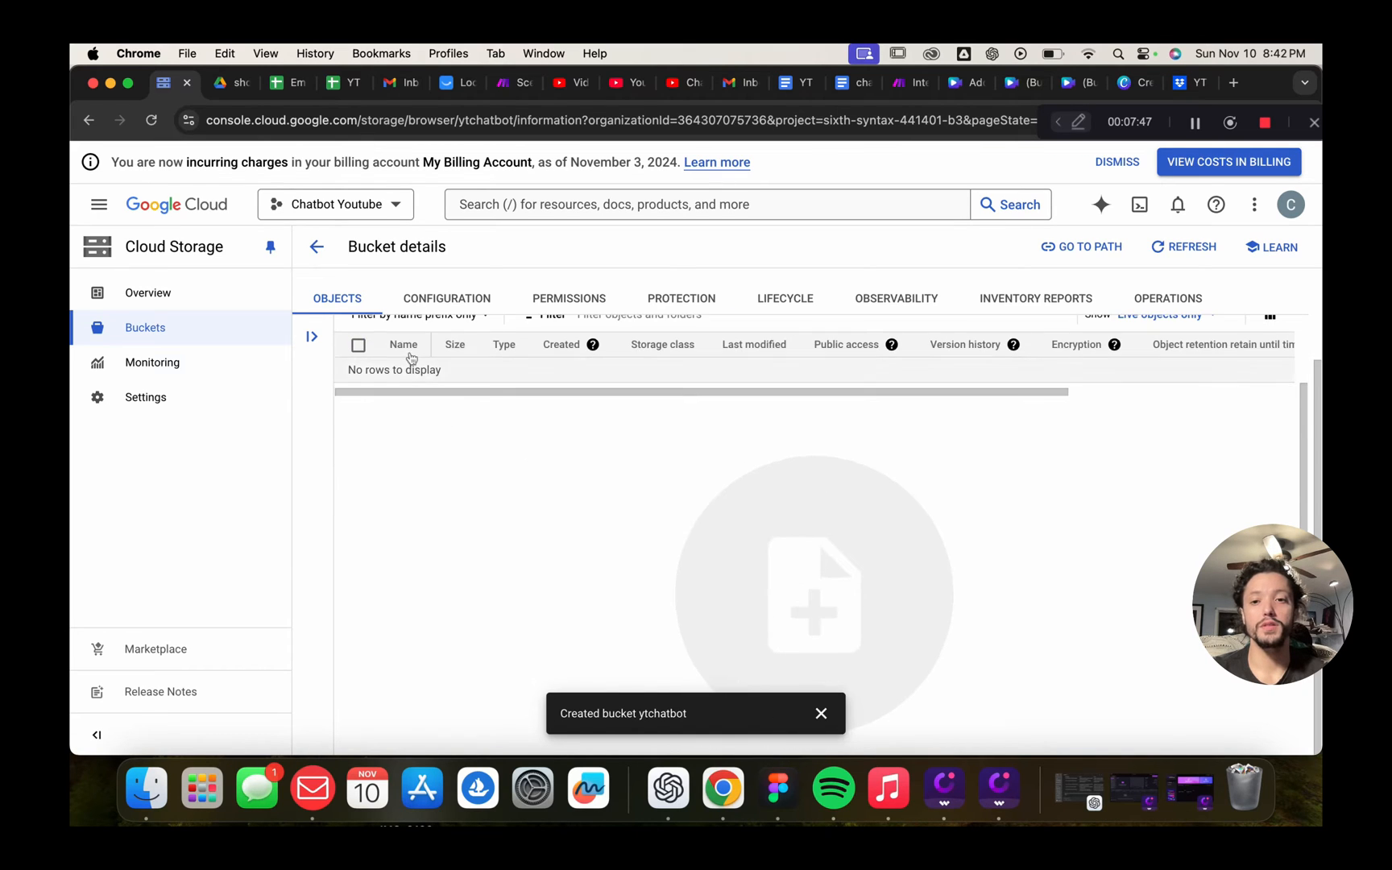
click(315, 248)
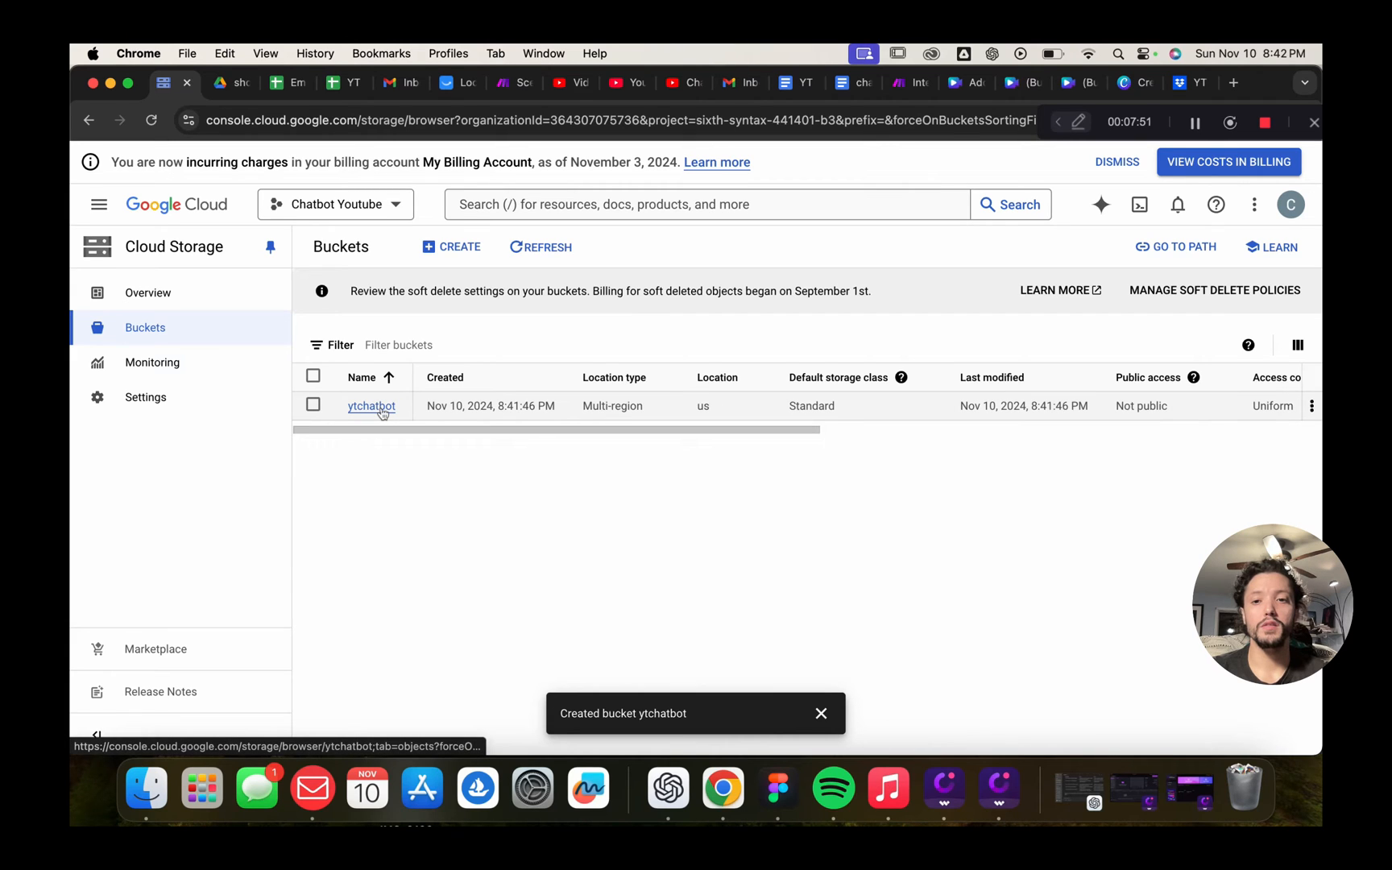
Open the information folder inside the ytchatbot bucket
click(382, 412)
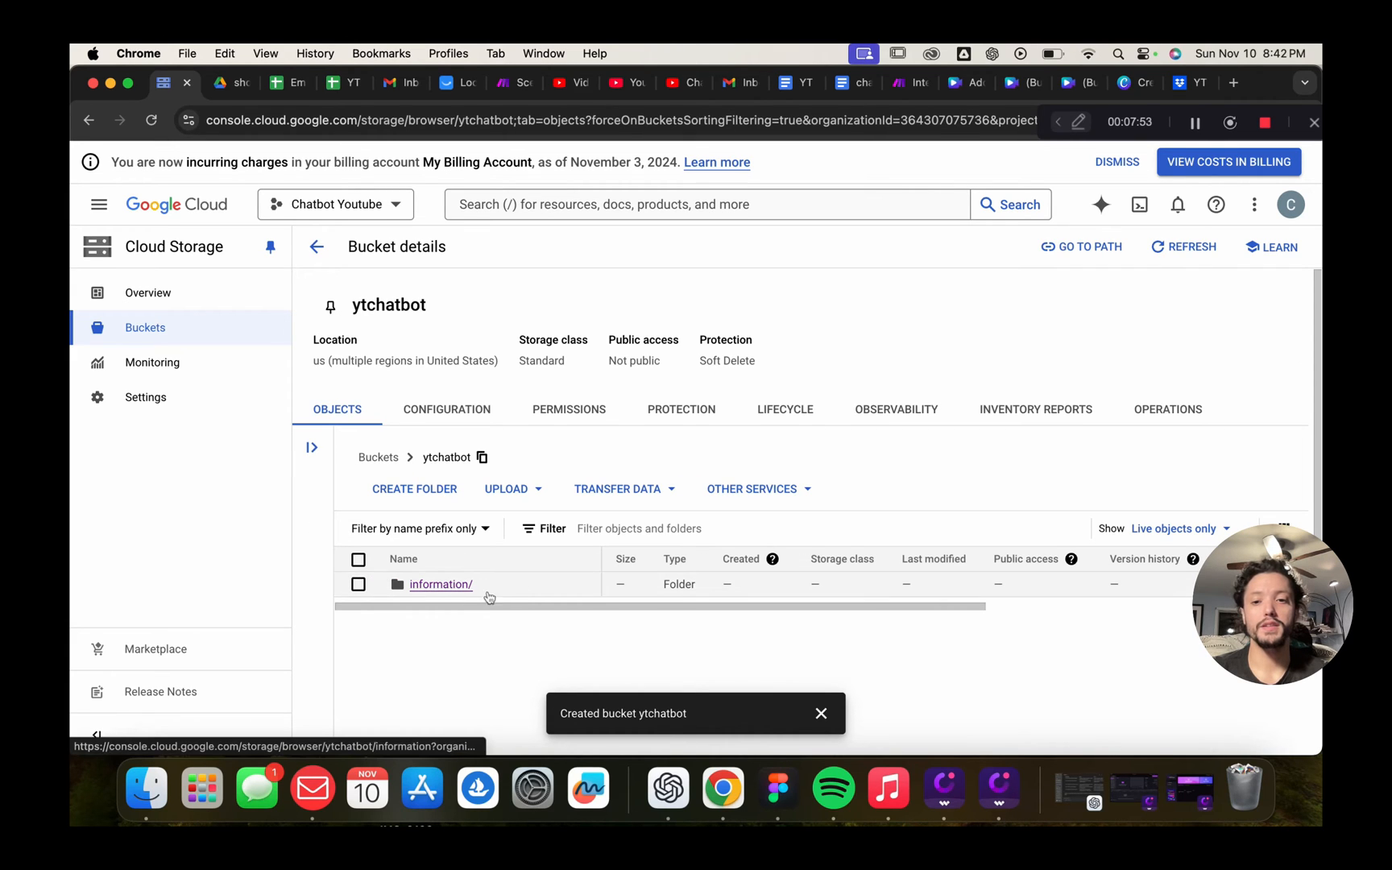
scroll(443, 531, down, 3)
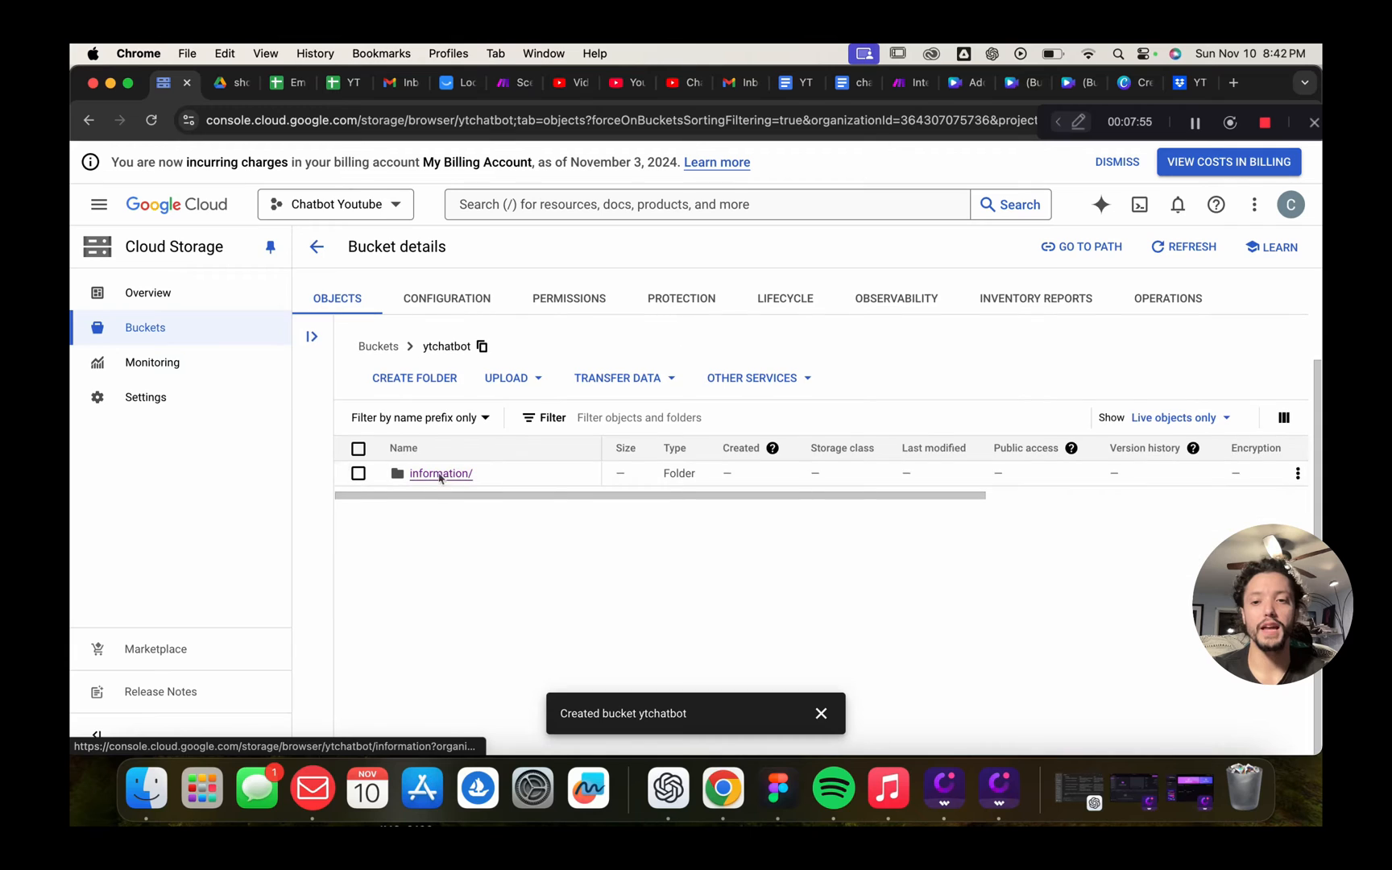
click(442, 476)
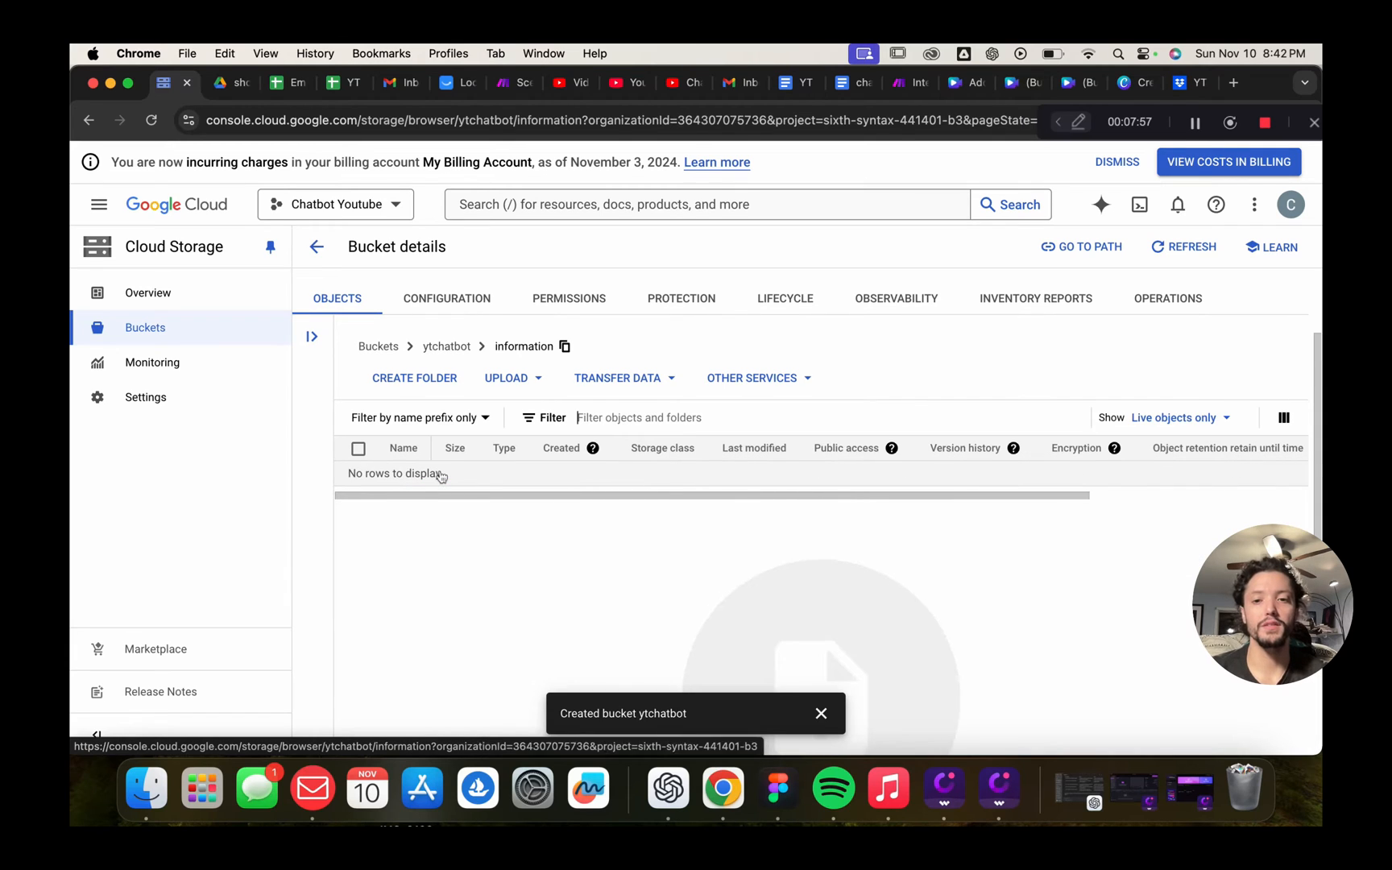
scroll(778, 568, down, 5)
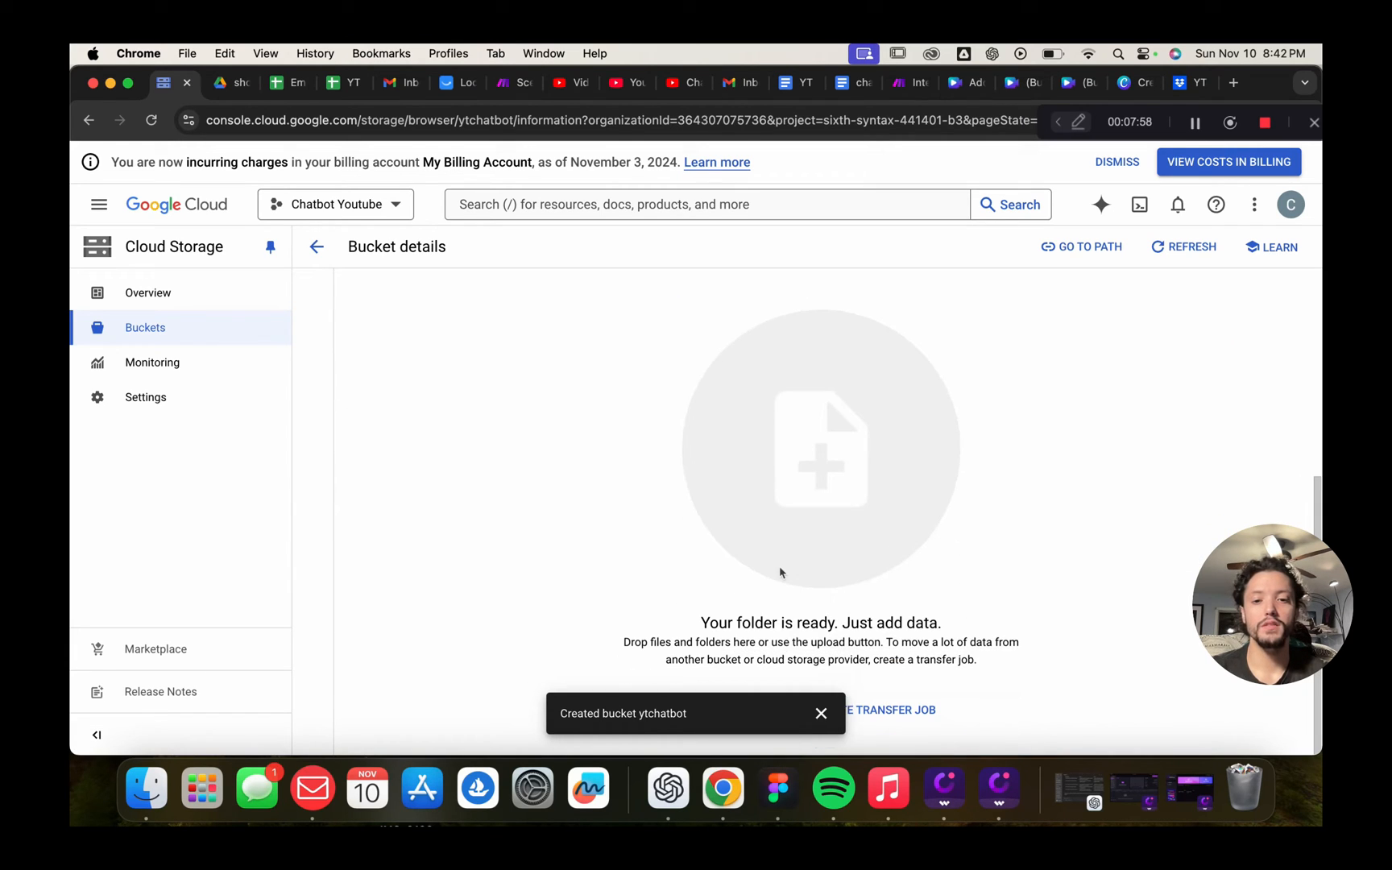
click(821, 713)
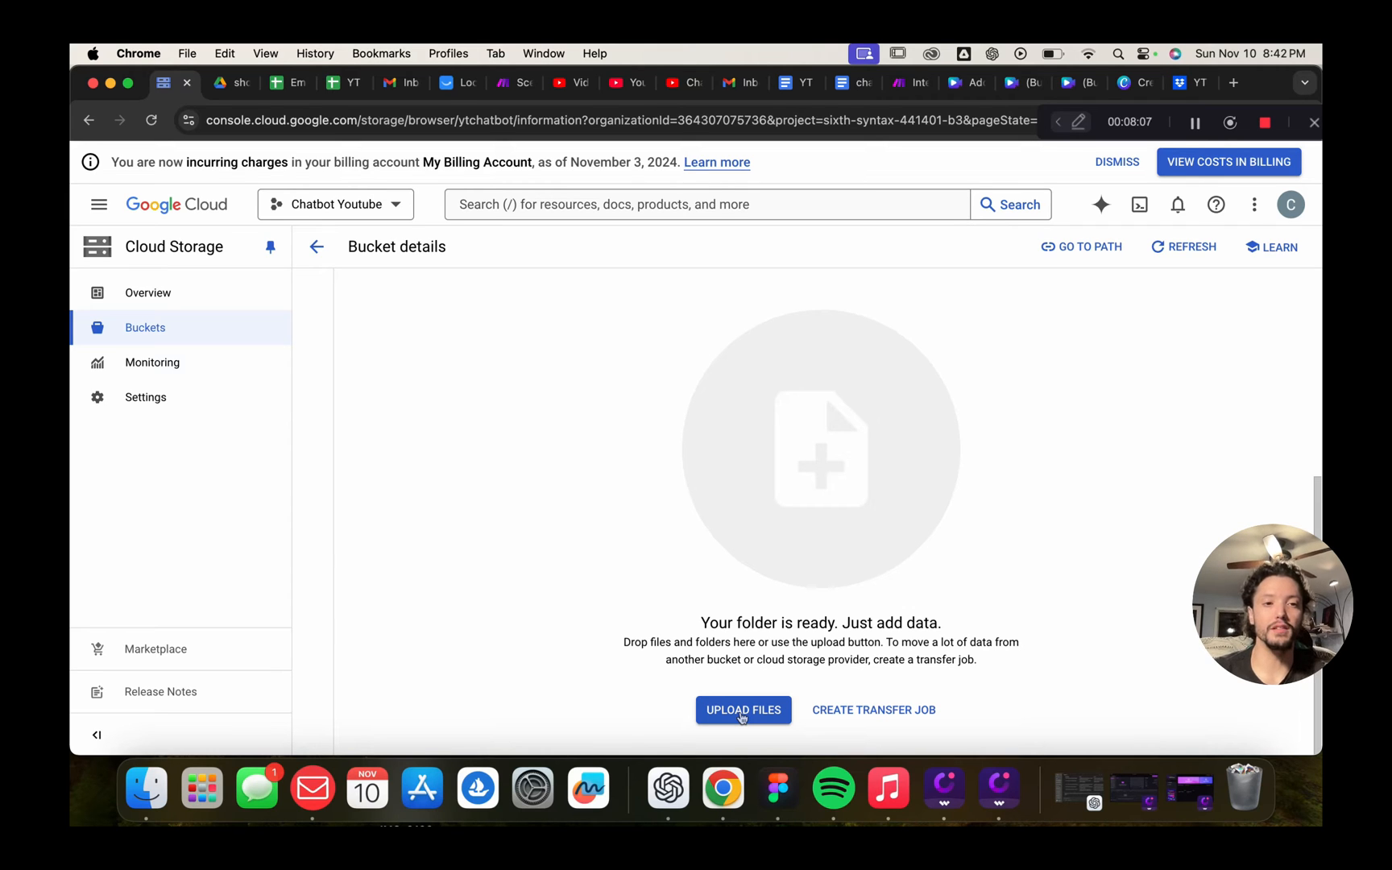
Browse Documents, Downloads and Recent in the upload file chooser, then cancel it
click(742, 712)
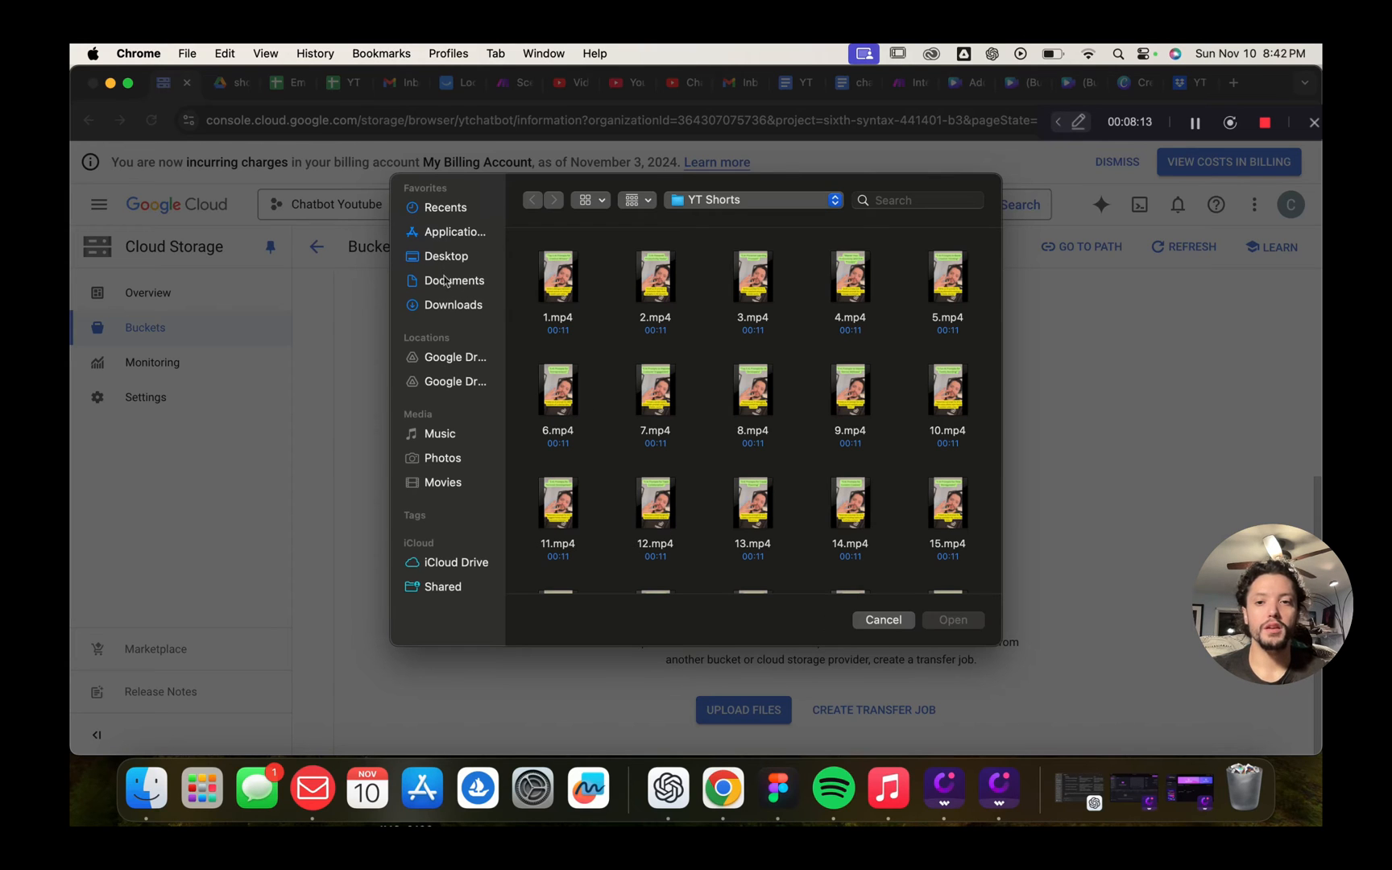
click(451, 289)
click(463, 312)
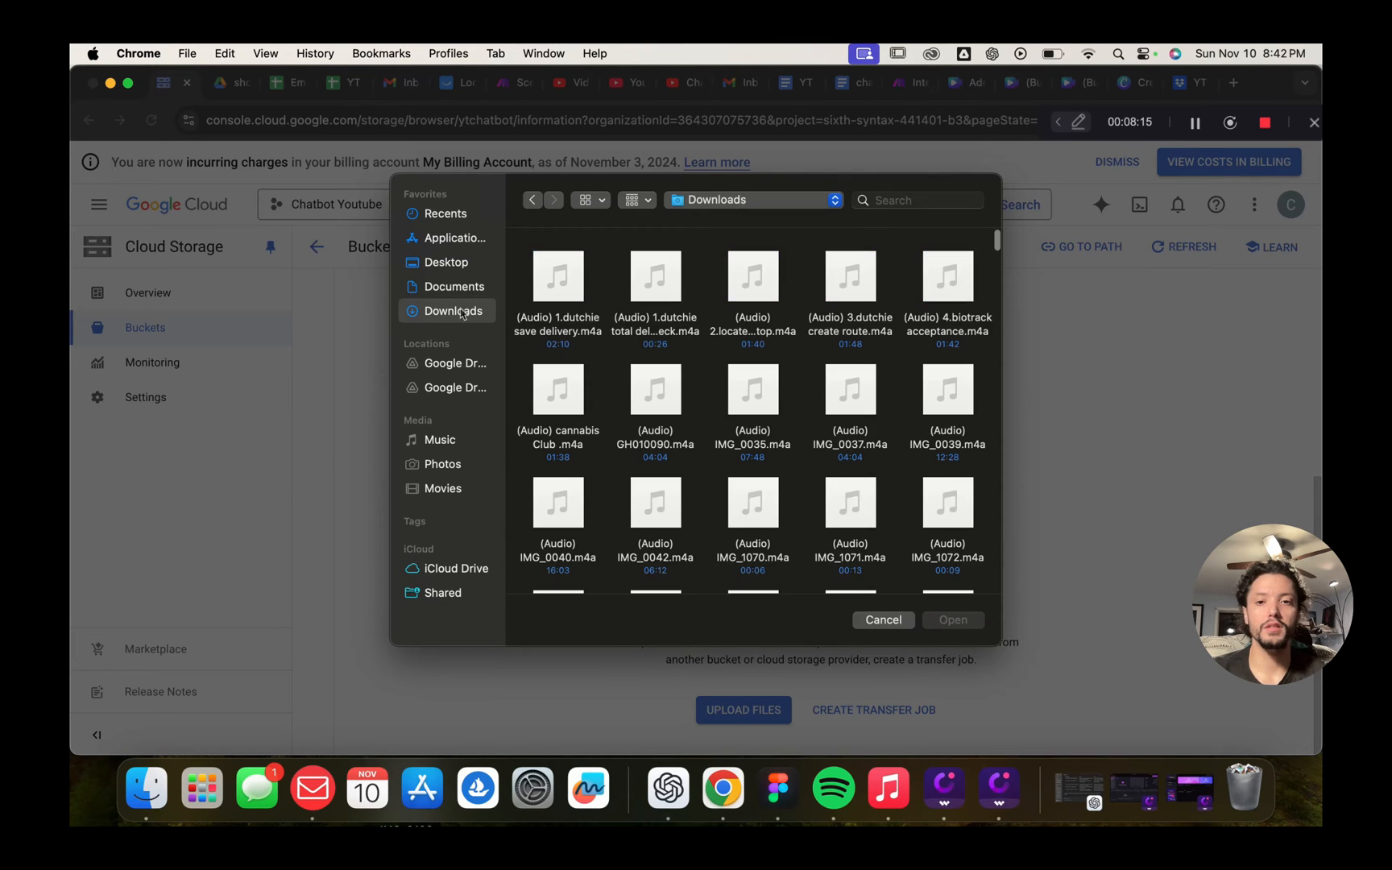
click(456, 216)
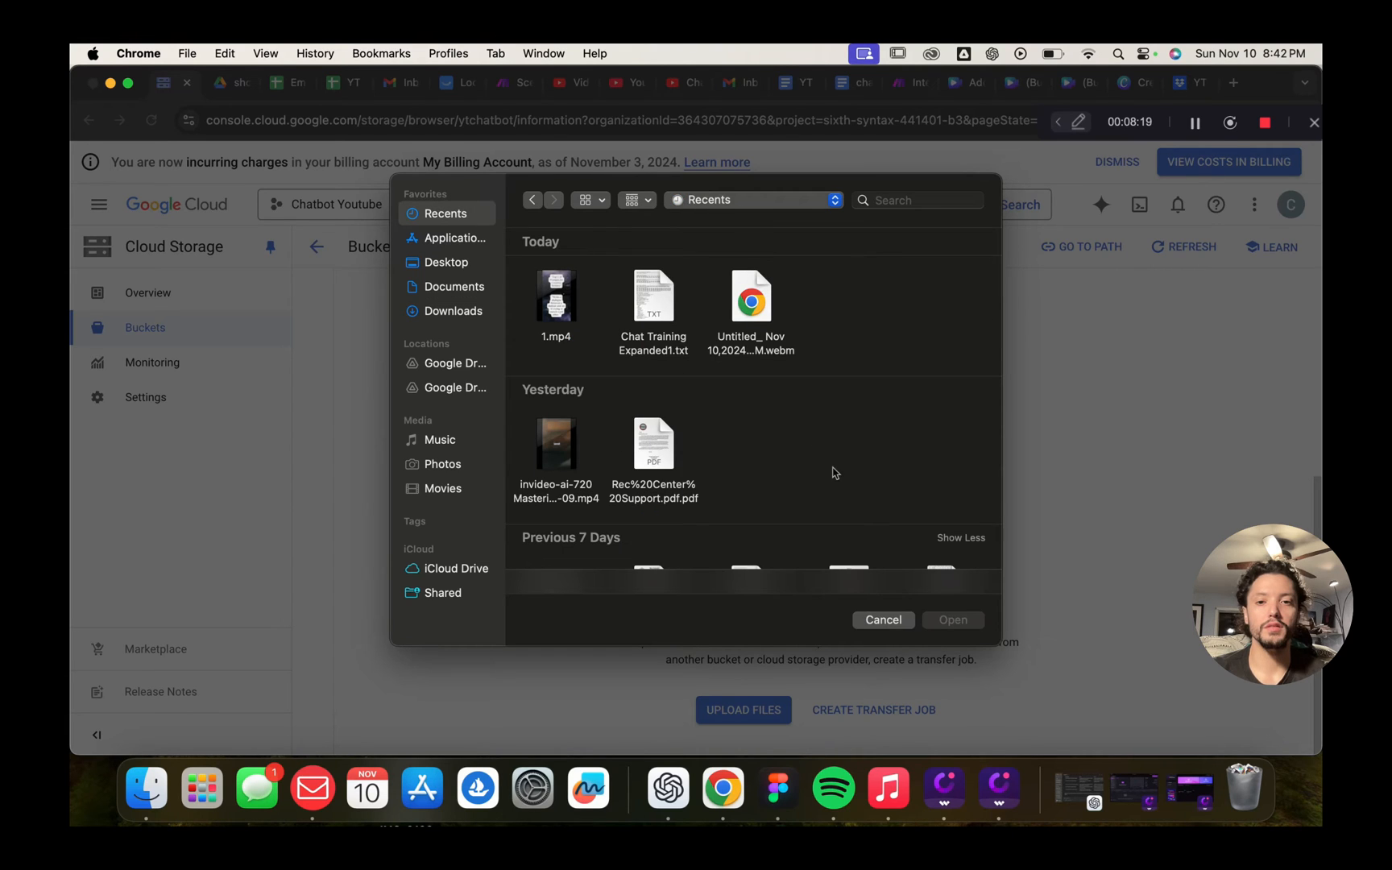
click(883, 620)
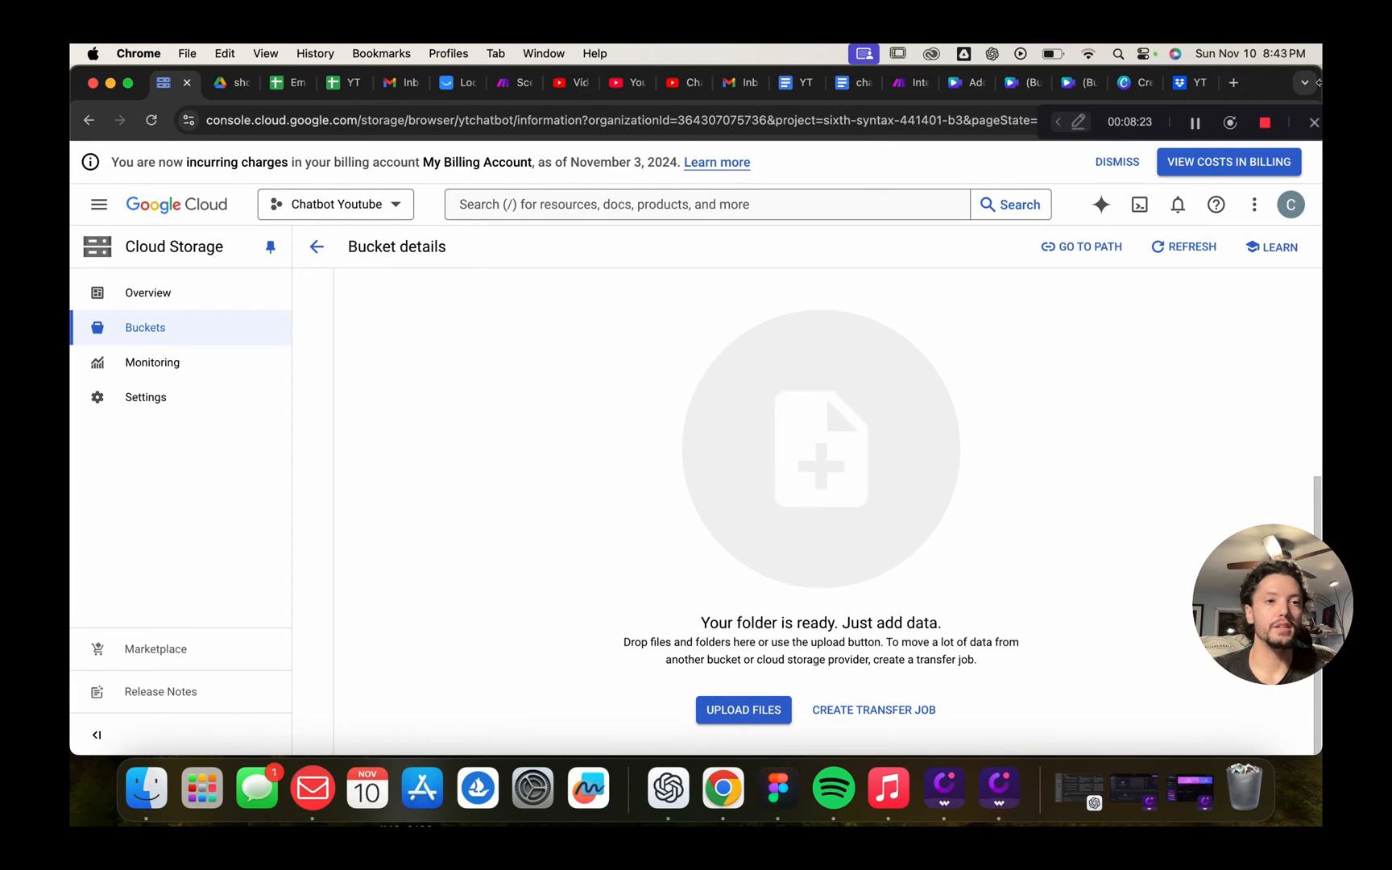
Drag chatbot YT.txt from Chrome's downloads into the information folder to upload it
drag(1114, 112, 1124, 179)
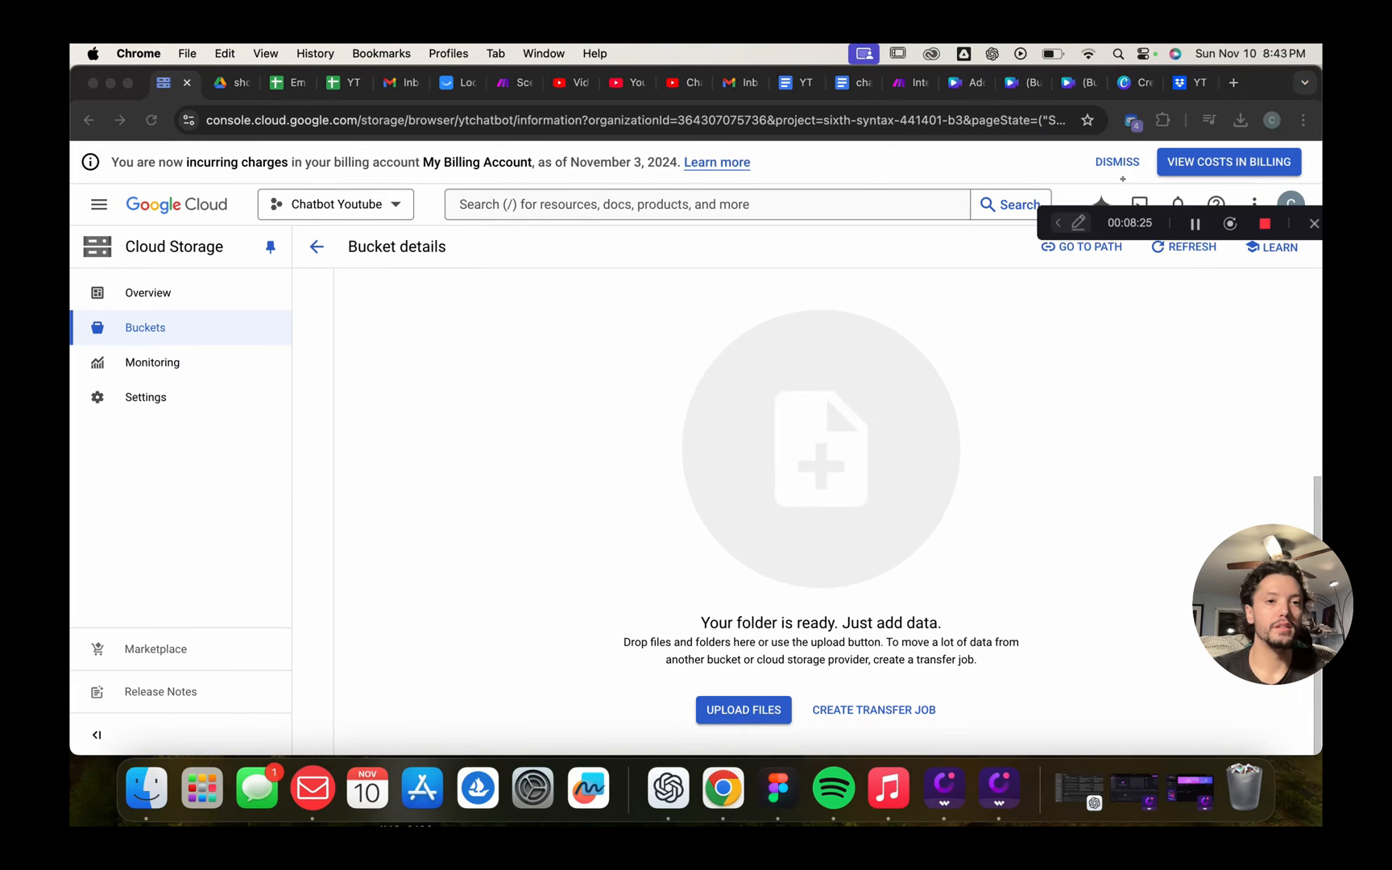
click(1240, 120)
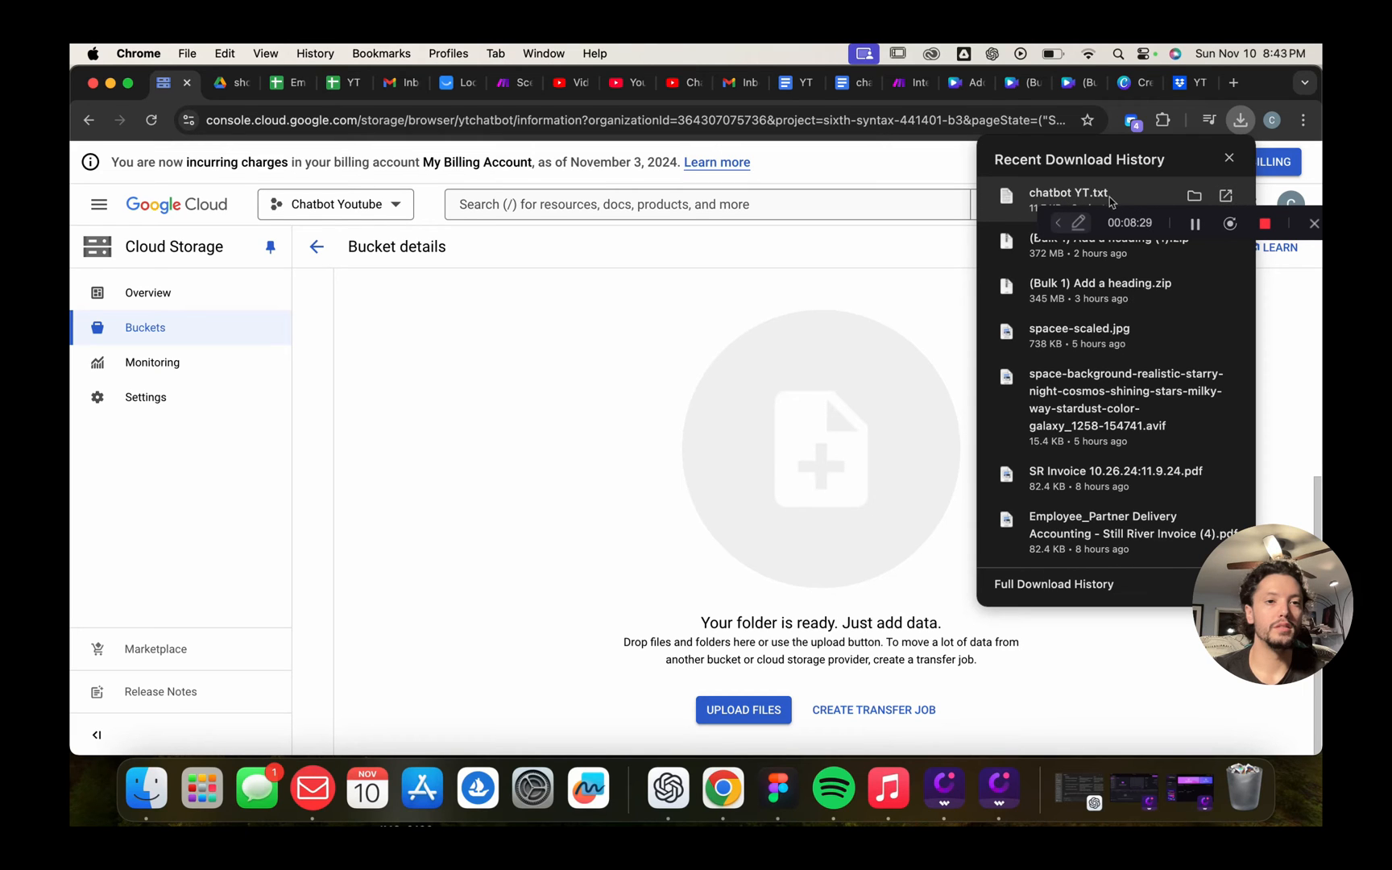
drag(1110, 193, 811, 379)
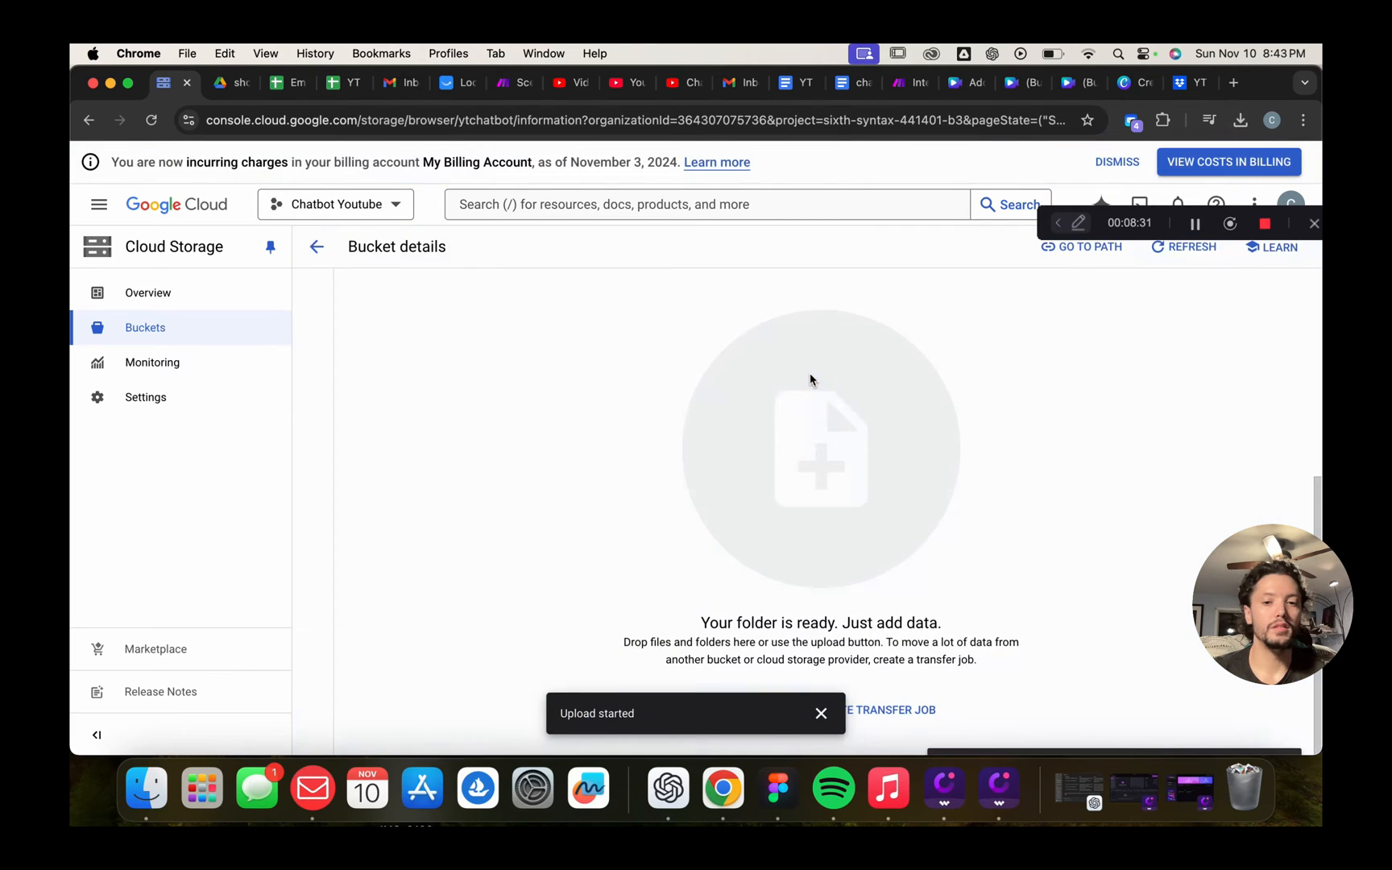
click(821, 713)
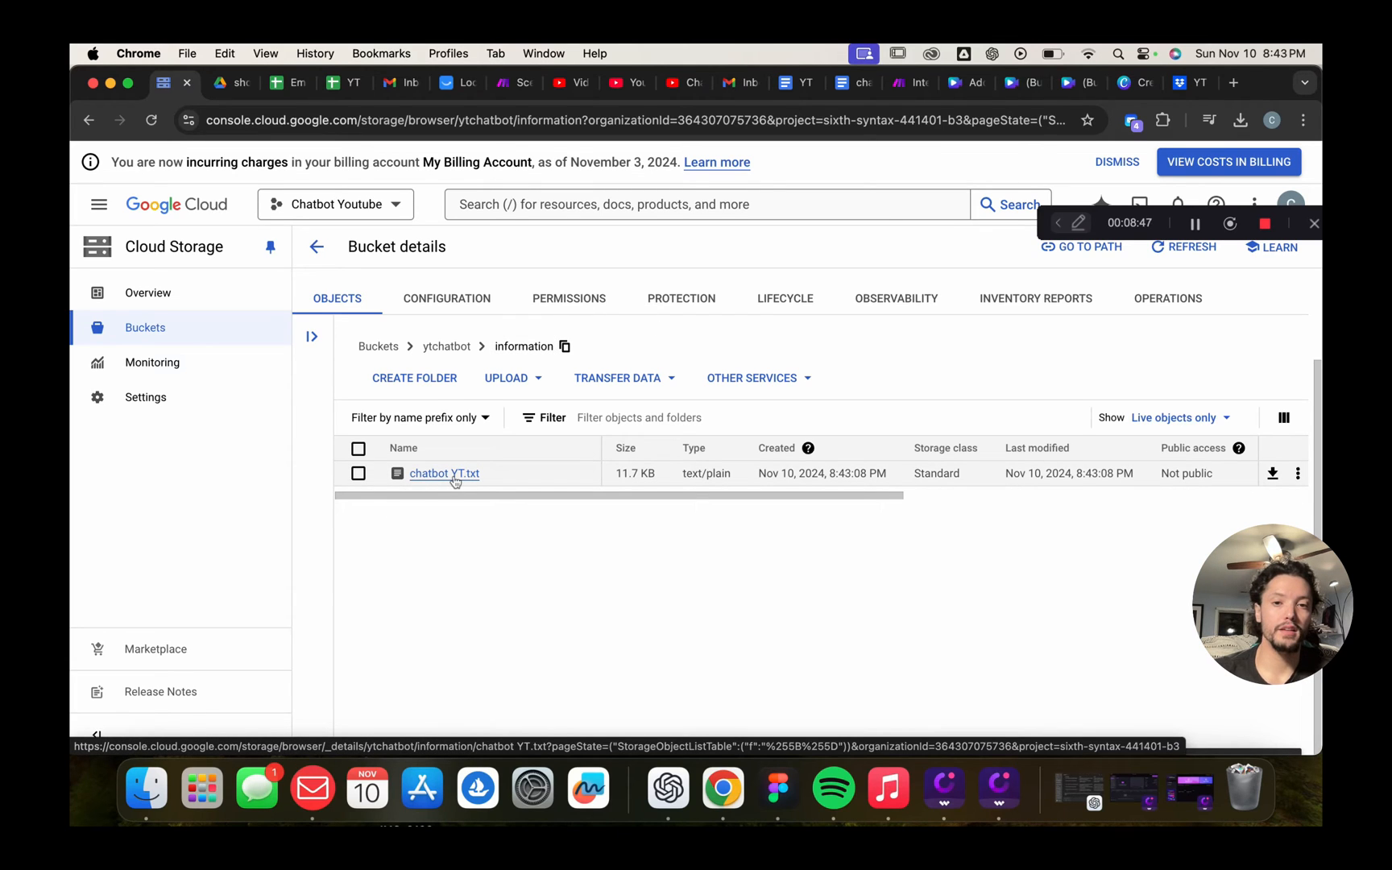
Review the object details of chatbot YT.txt in the information folder
click(446, 474)
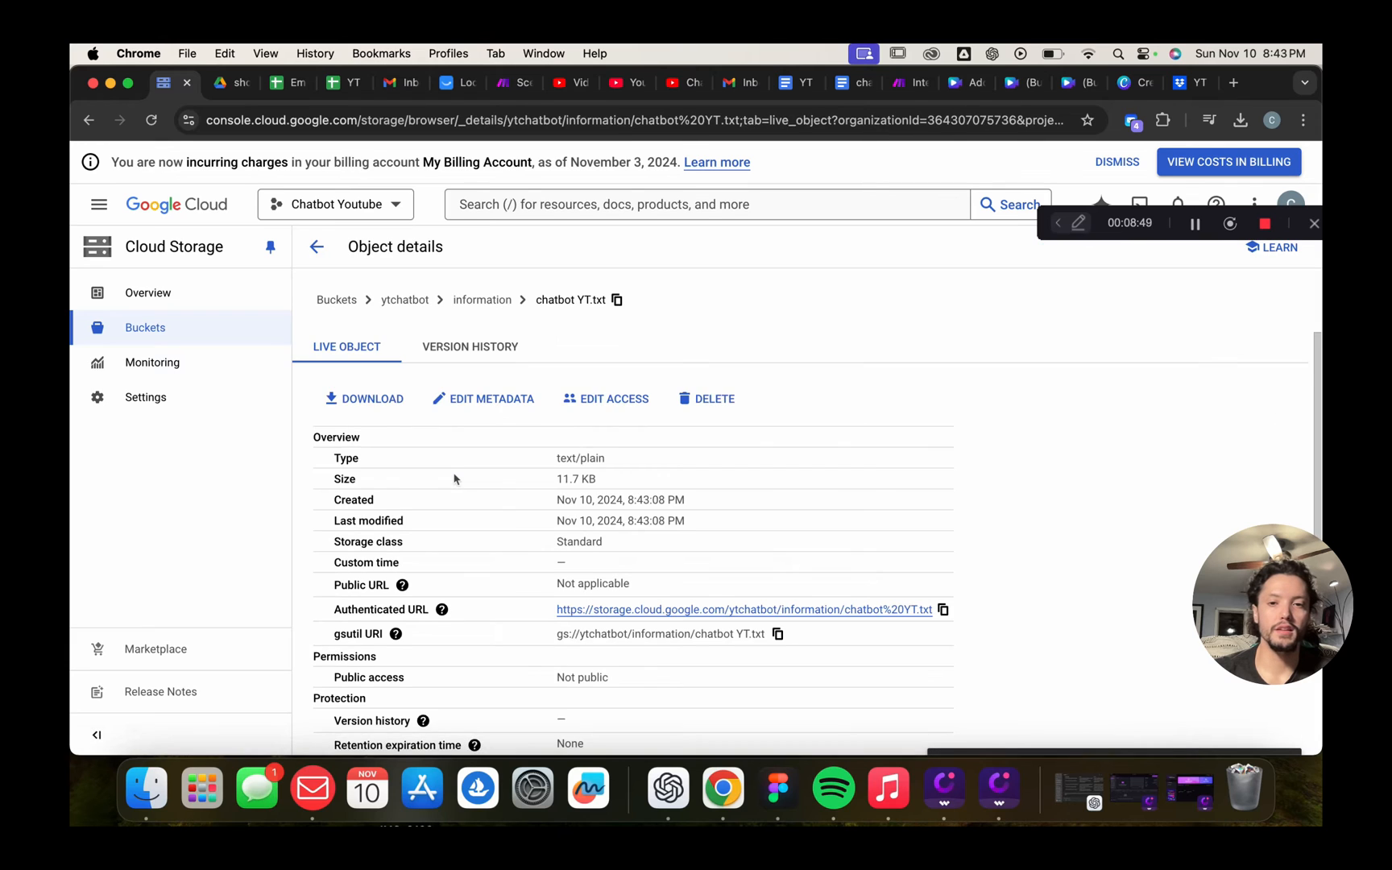
click(316, 246)
click(358, 585)
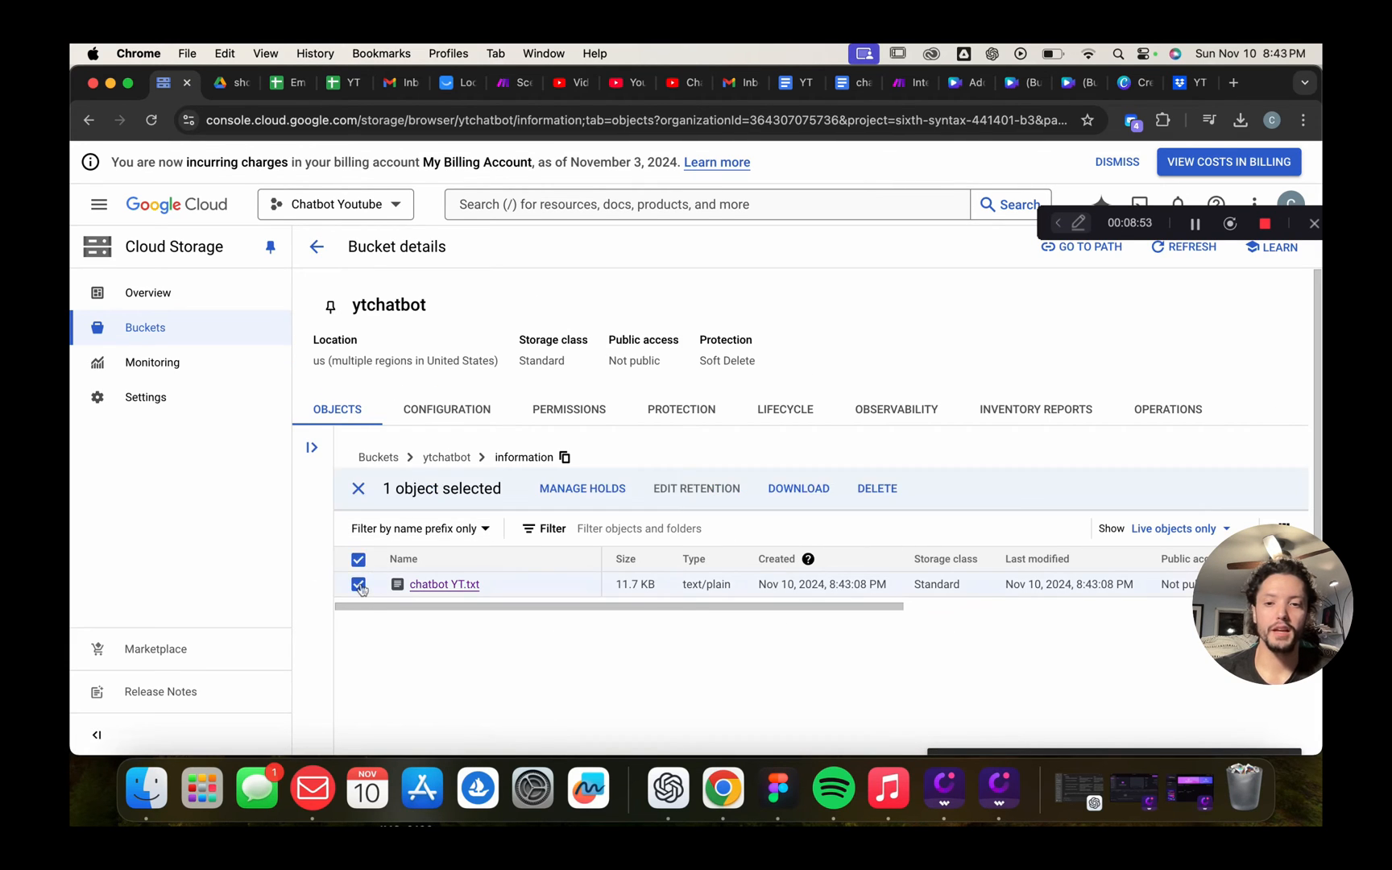
scroll(450, 627, down, 3)
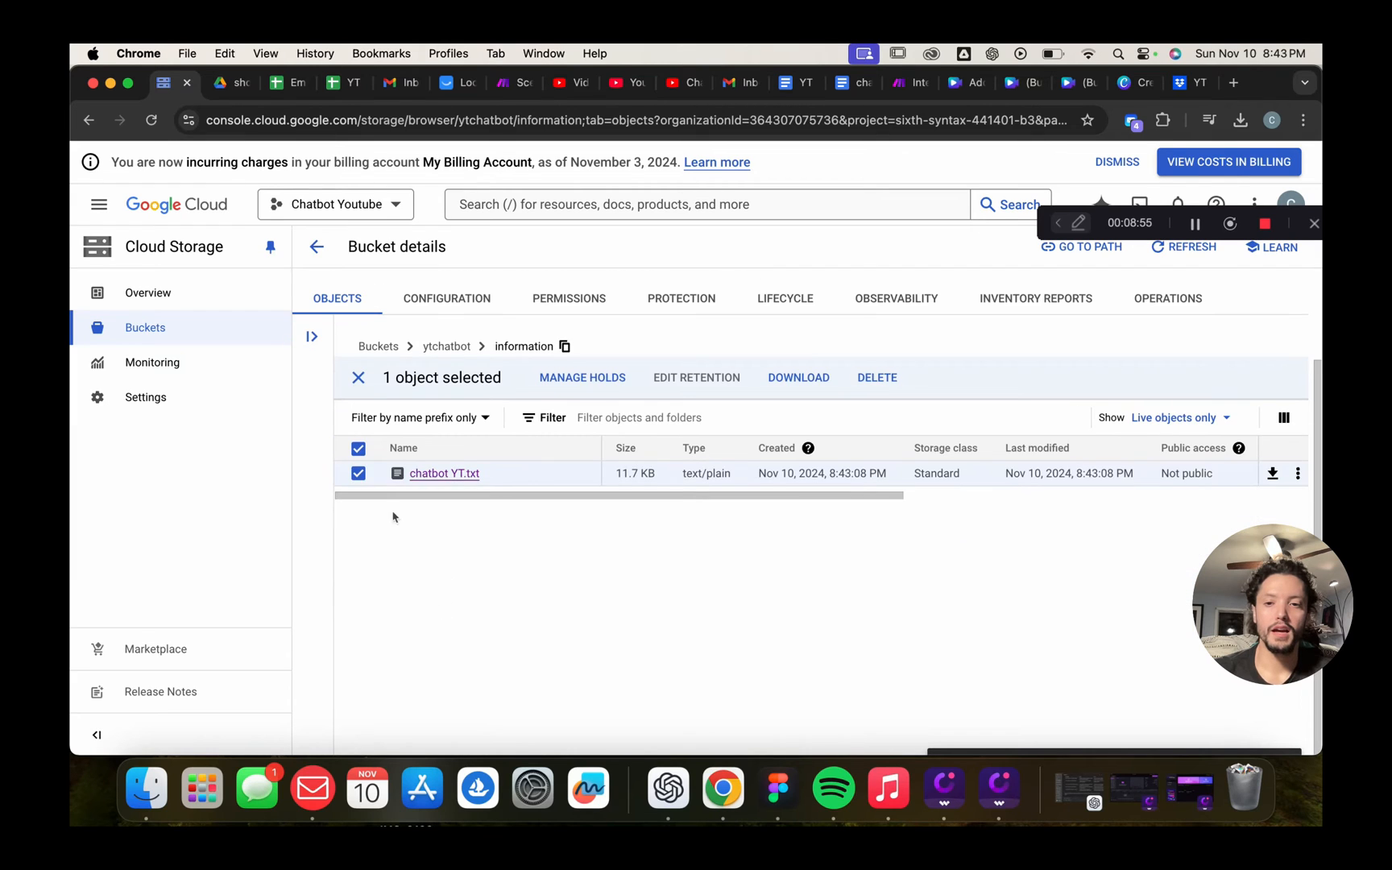
click(358, 473)
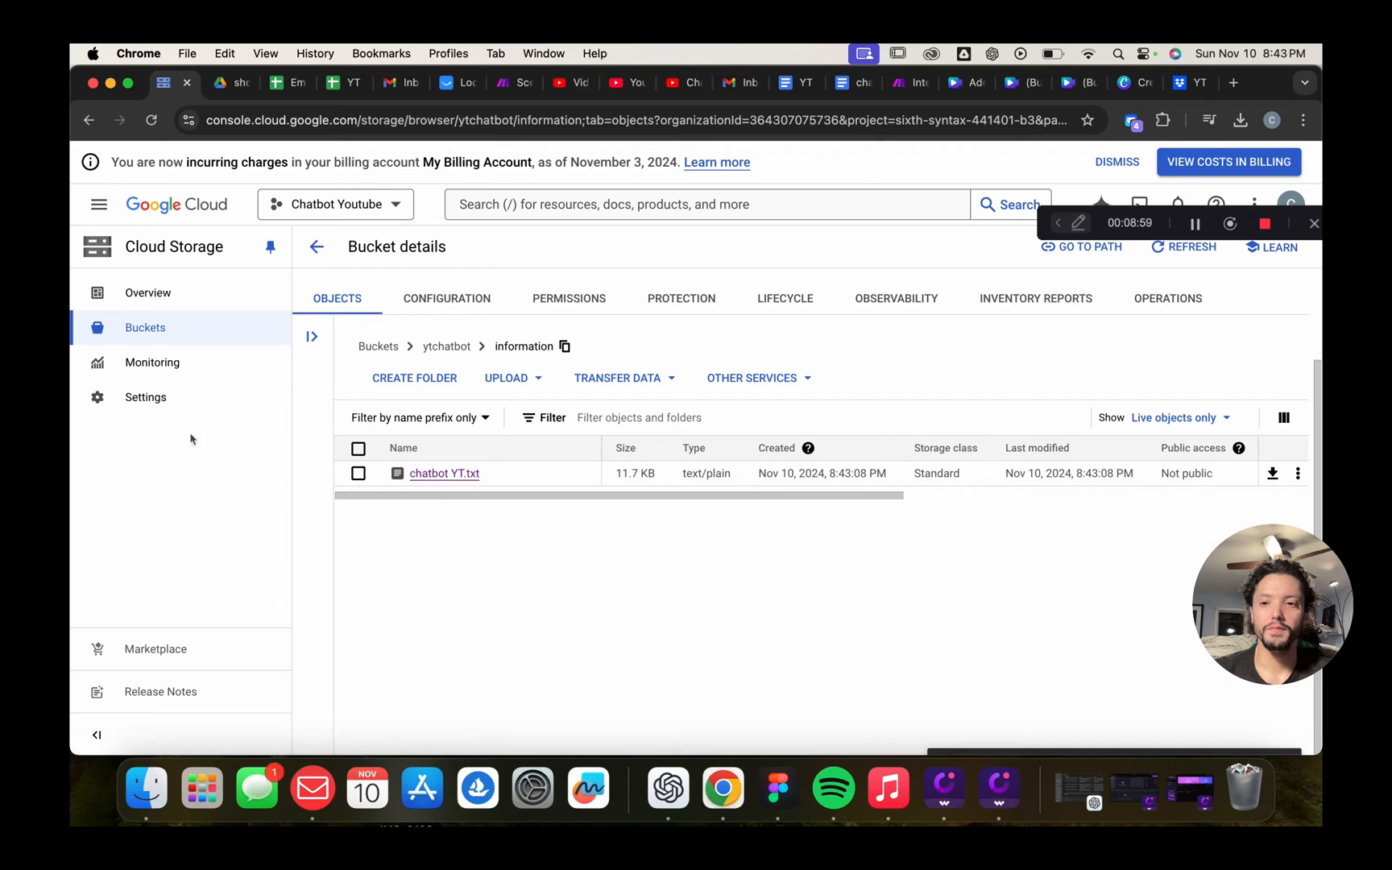
click(450, 476)
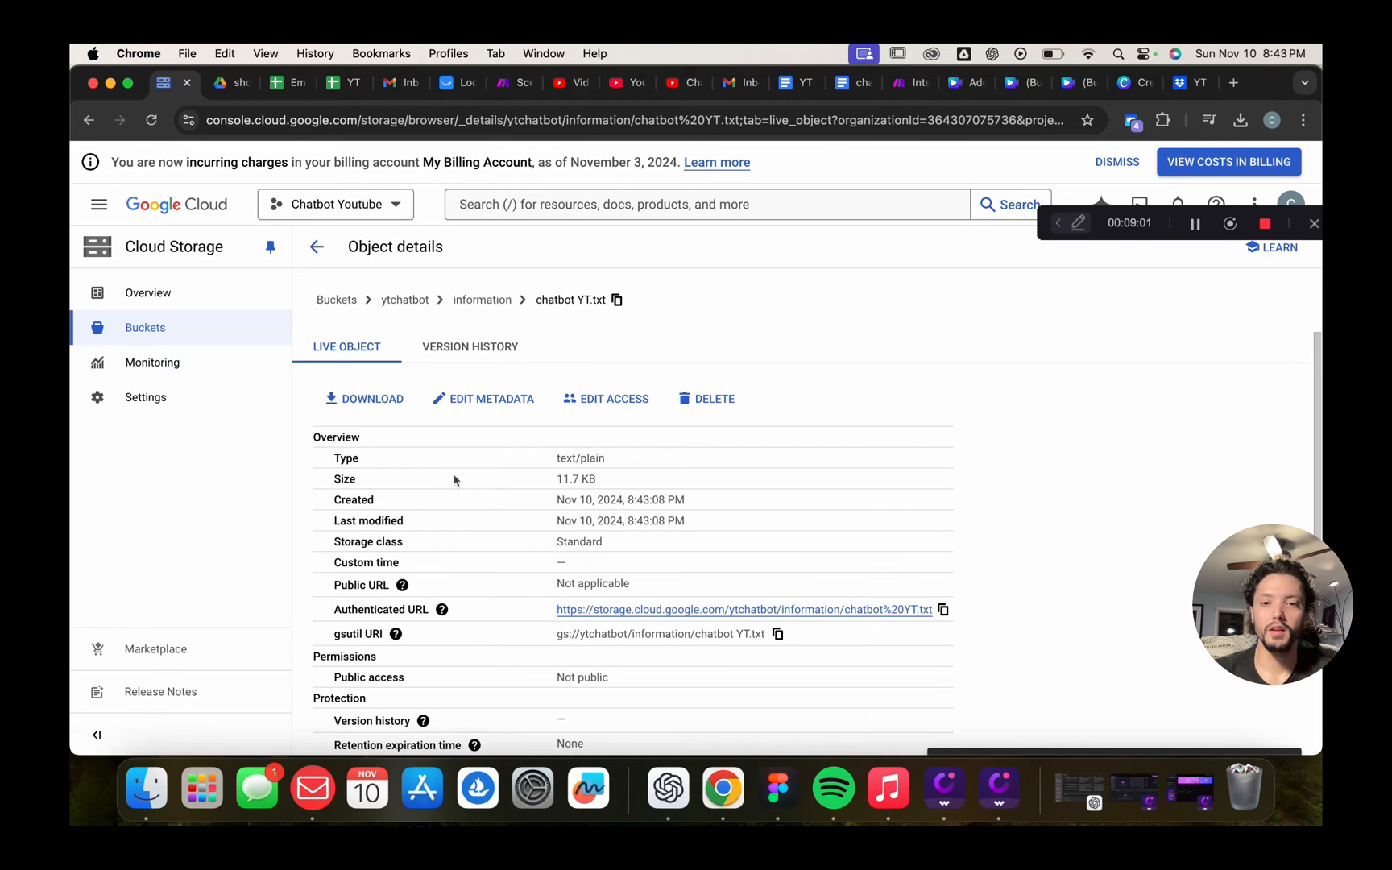
scroll(636, 497, down, 3)
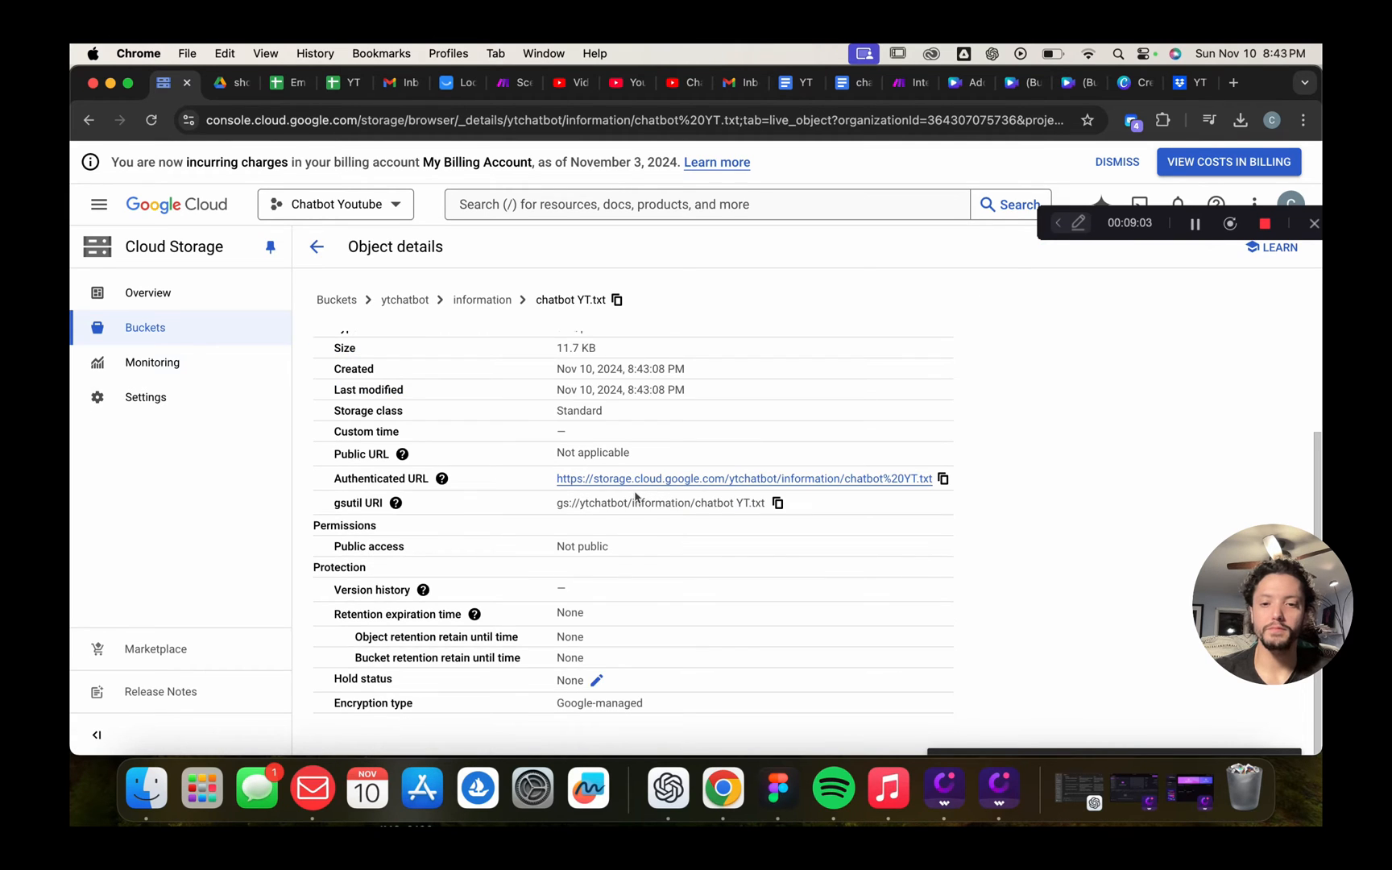
scroll(518, 501, up, 3)
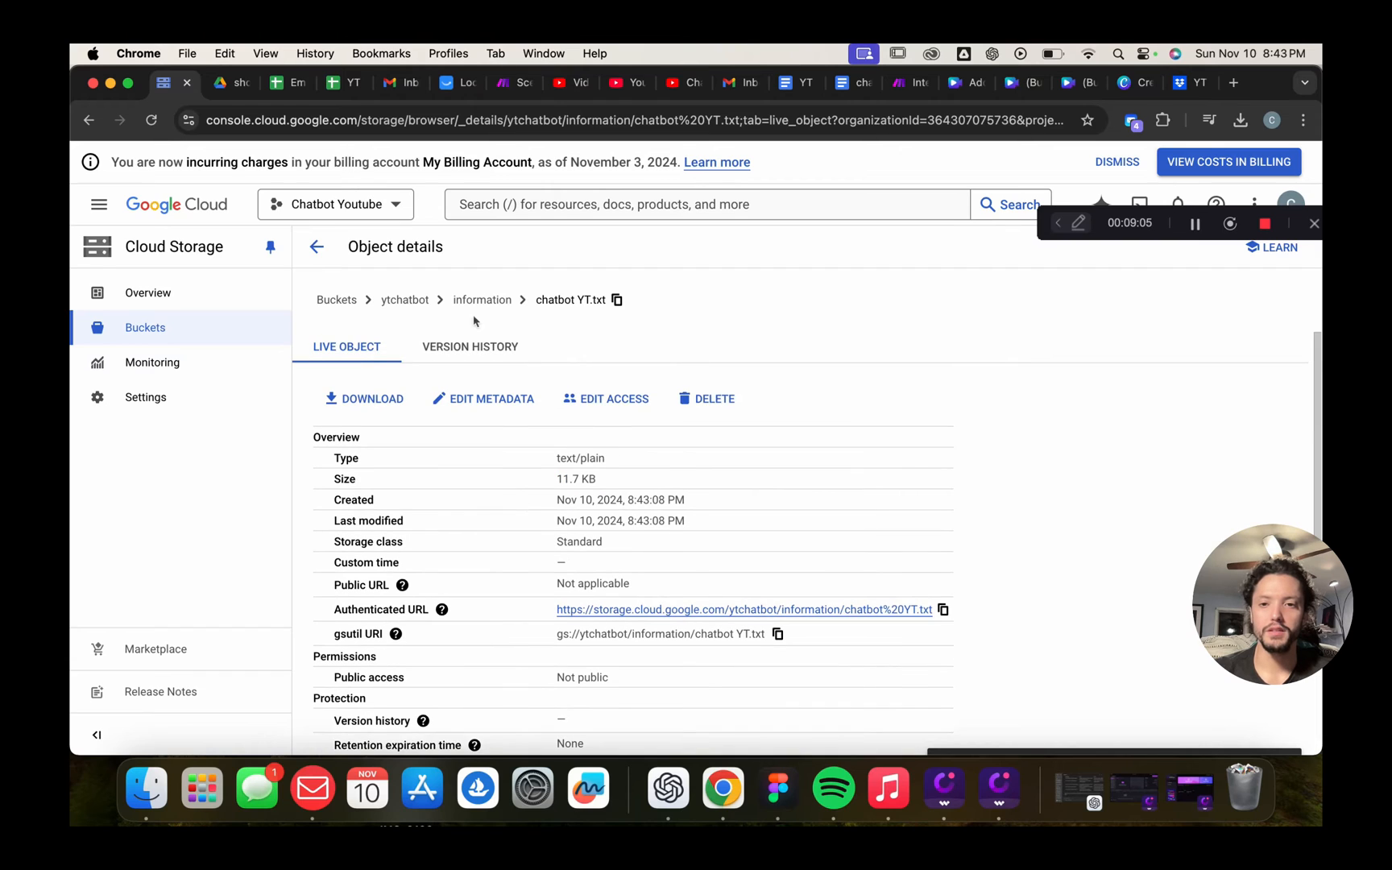
Return to the Cloud Storage Buckets list showing ytchatbot
click(332, 300)
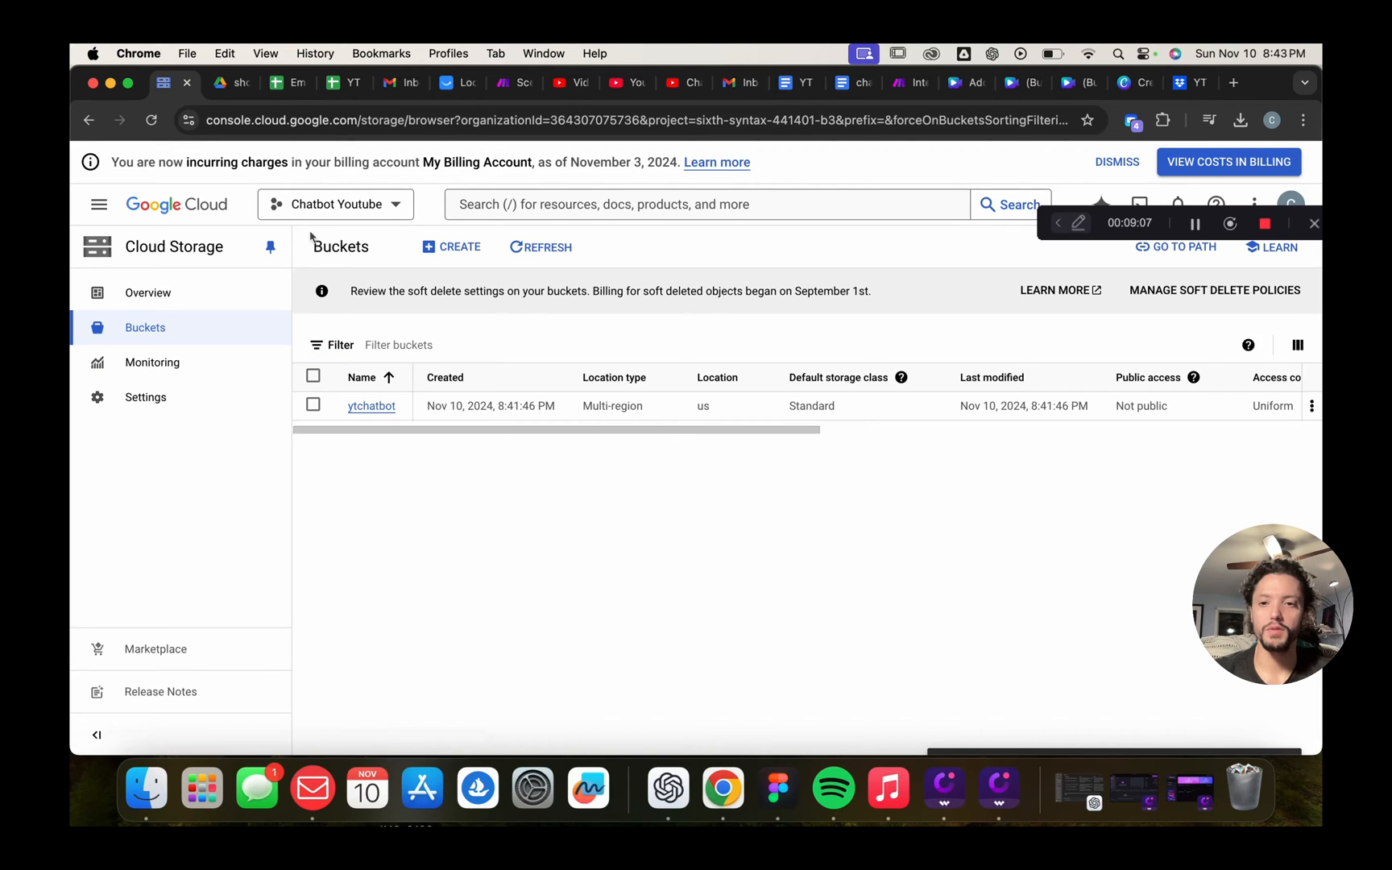
click(313, 404)
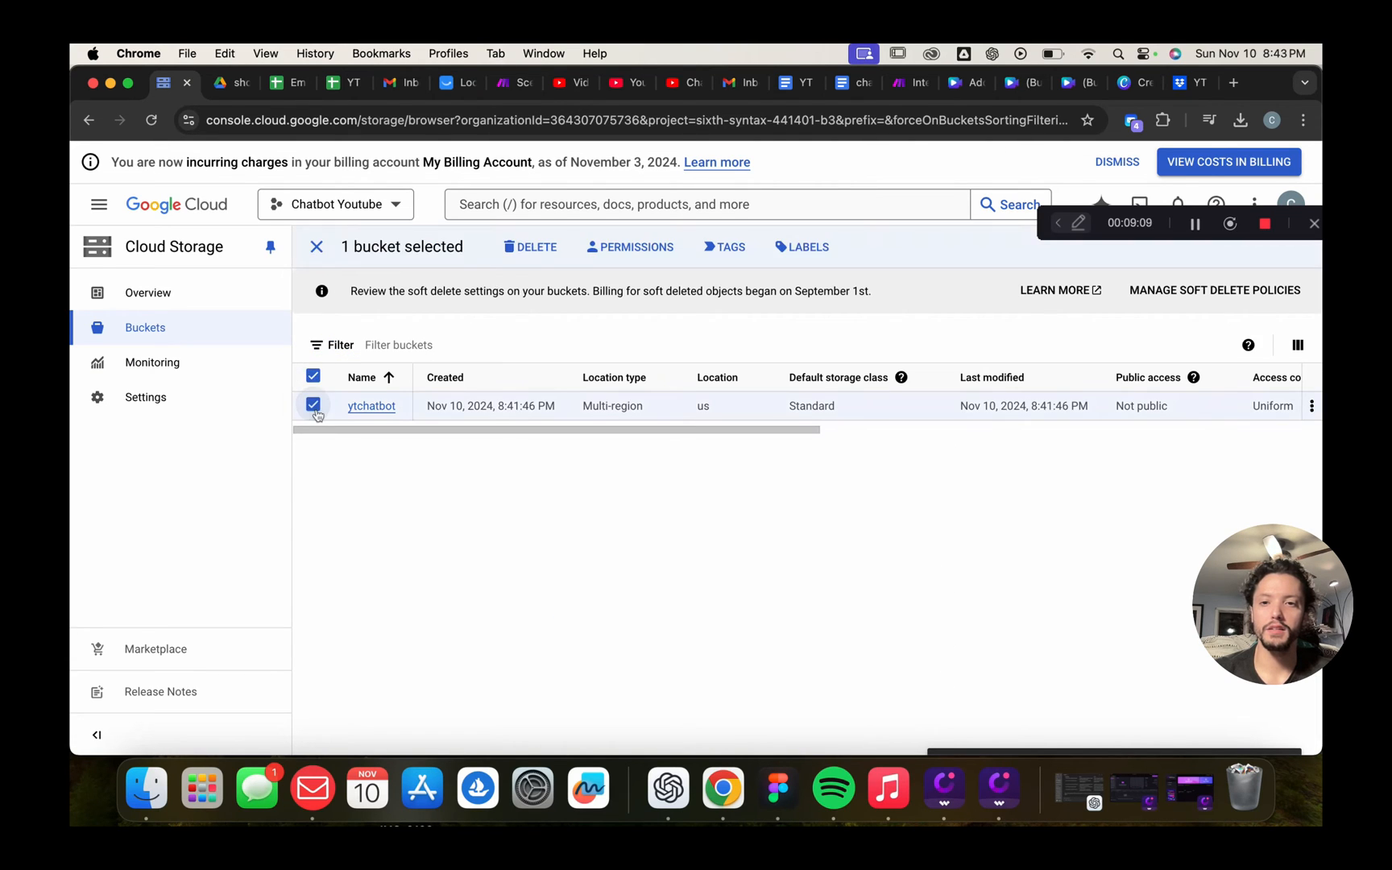
click(312, 405)
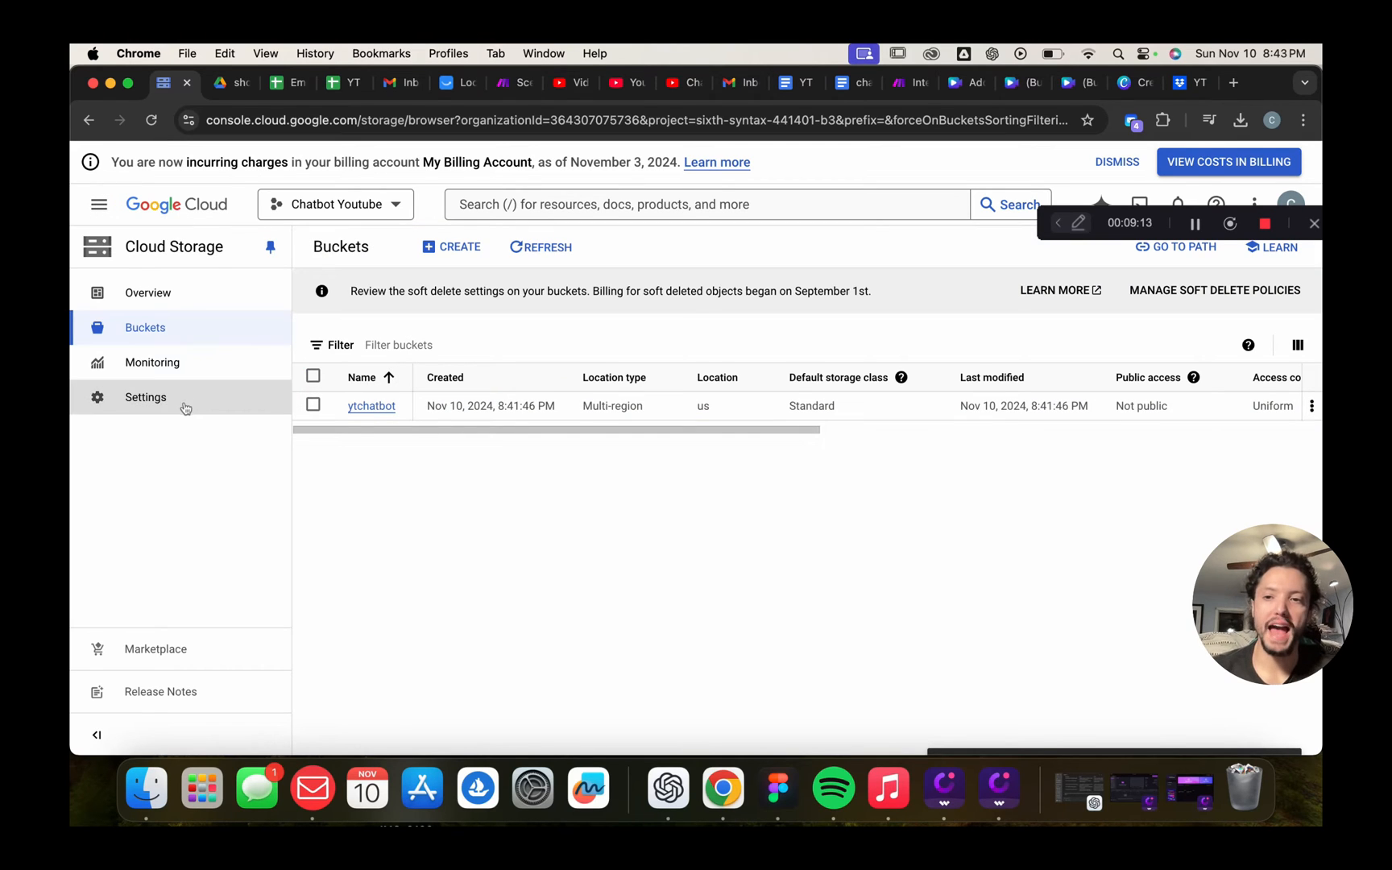
Find Agent Builder via the console search and activate its API with data sampling allowed
click(554, 201)
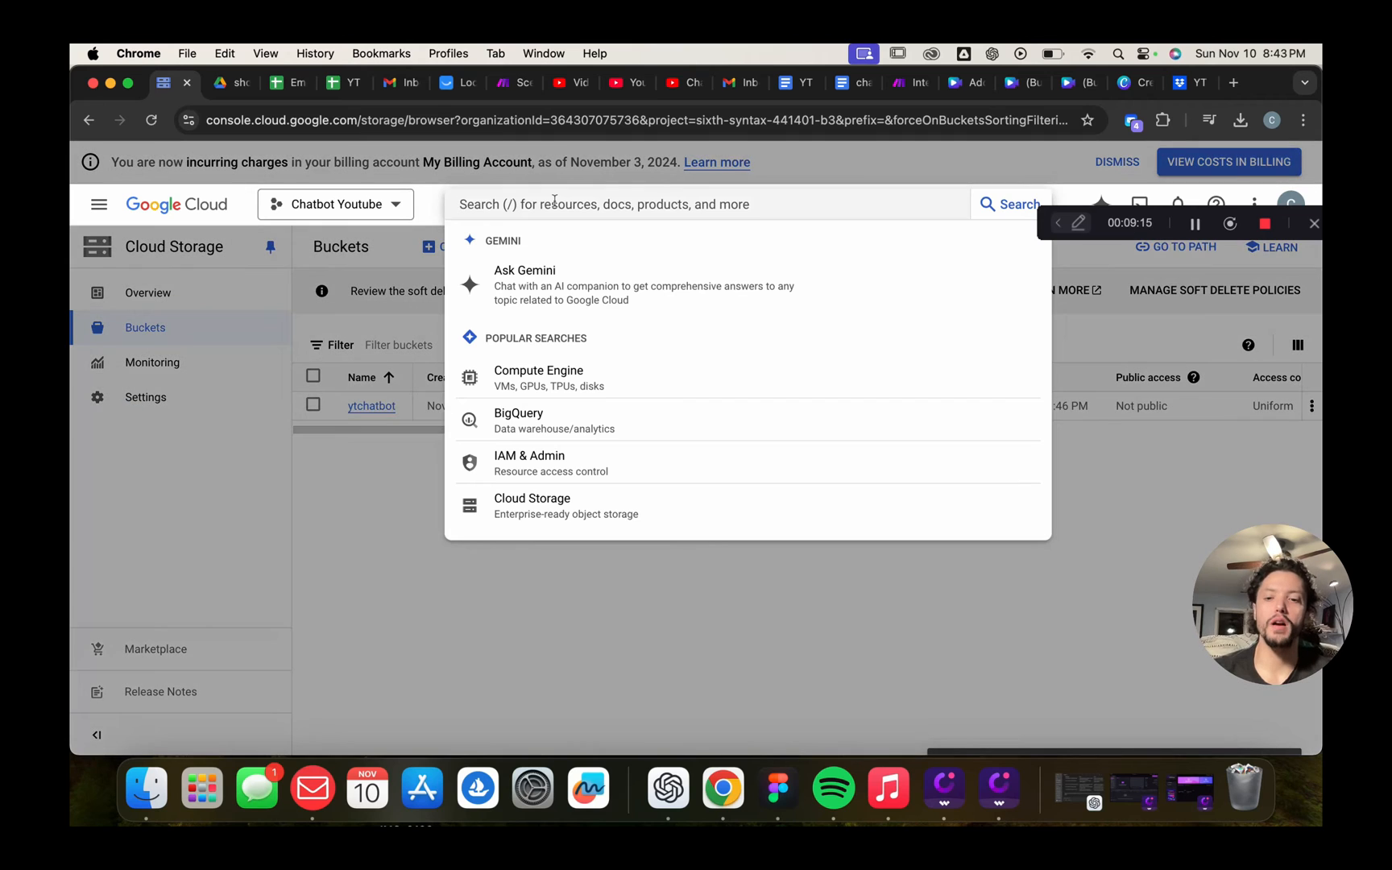
text(agent builder)
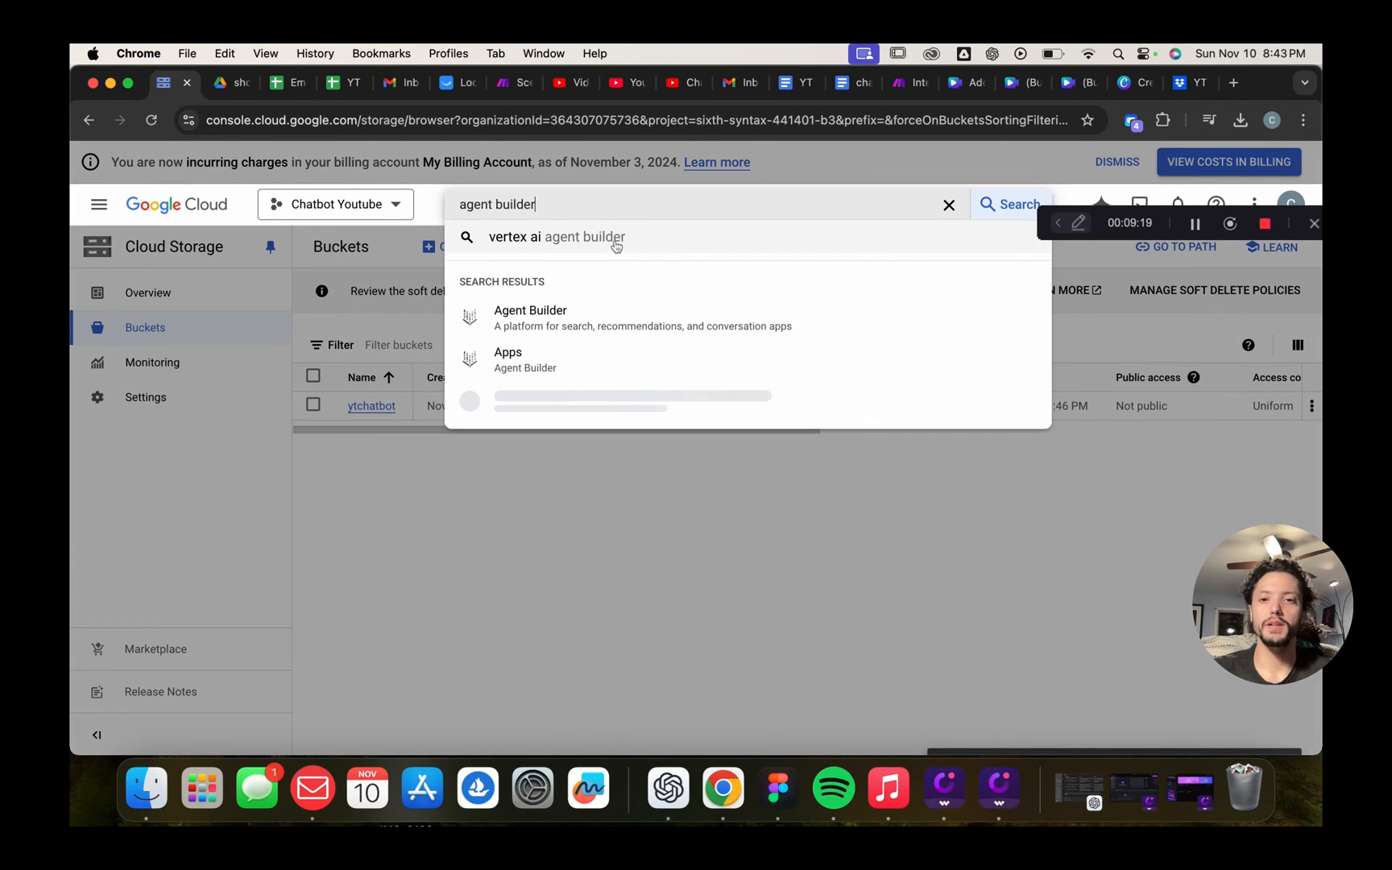
click(579, 320)
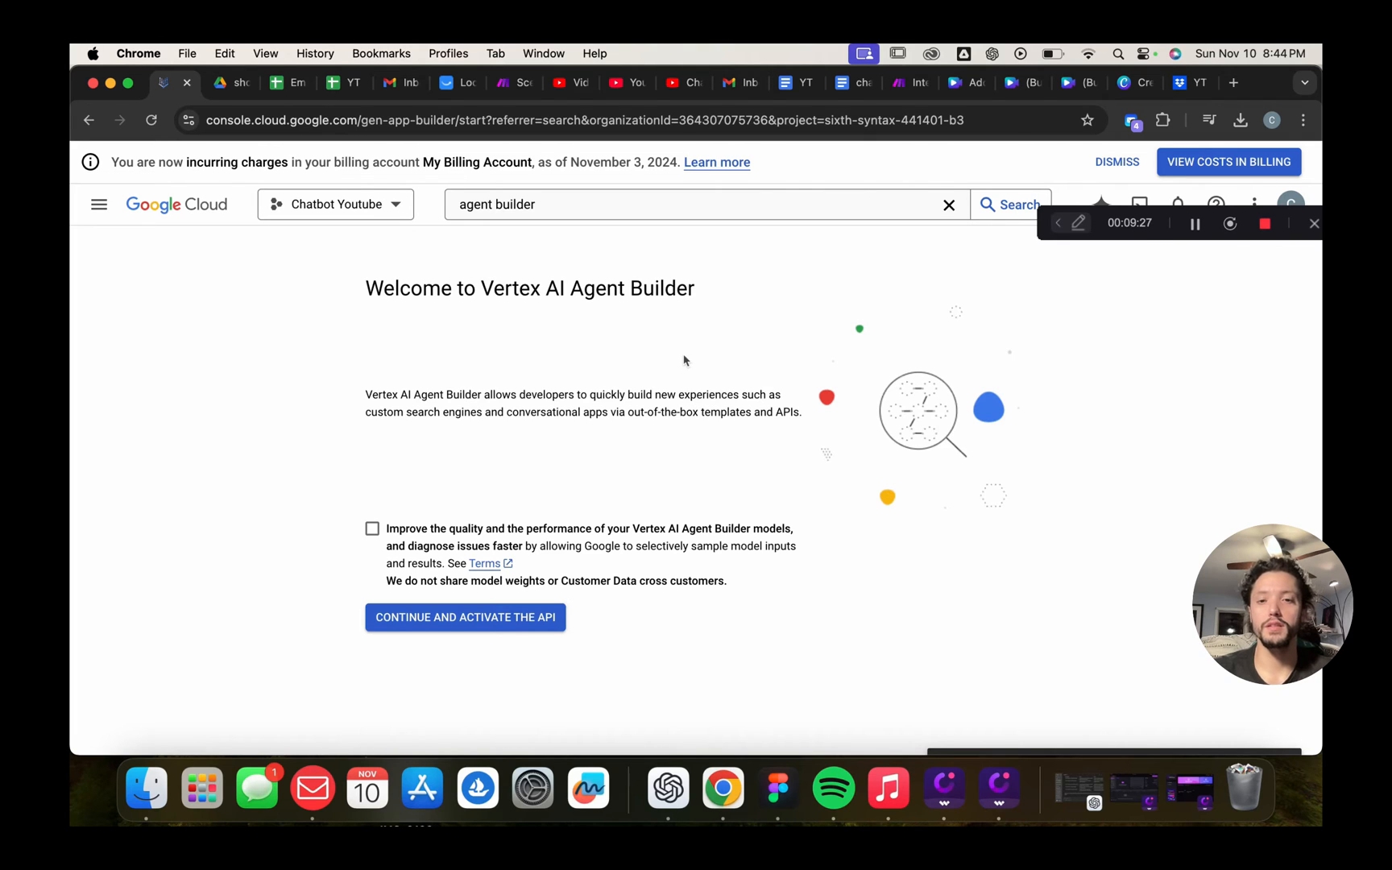
click(372, 530)
click(472, 622)
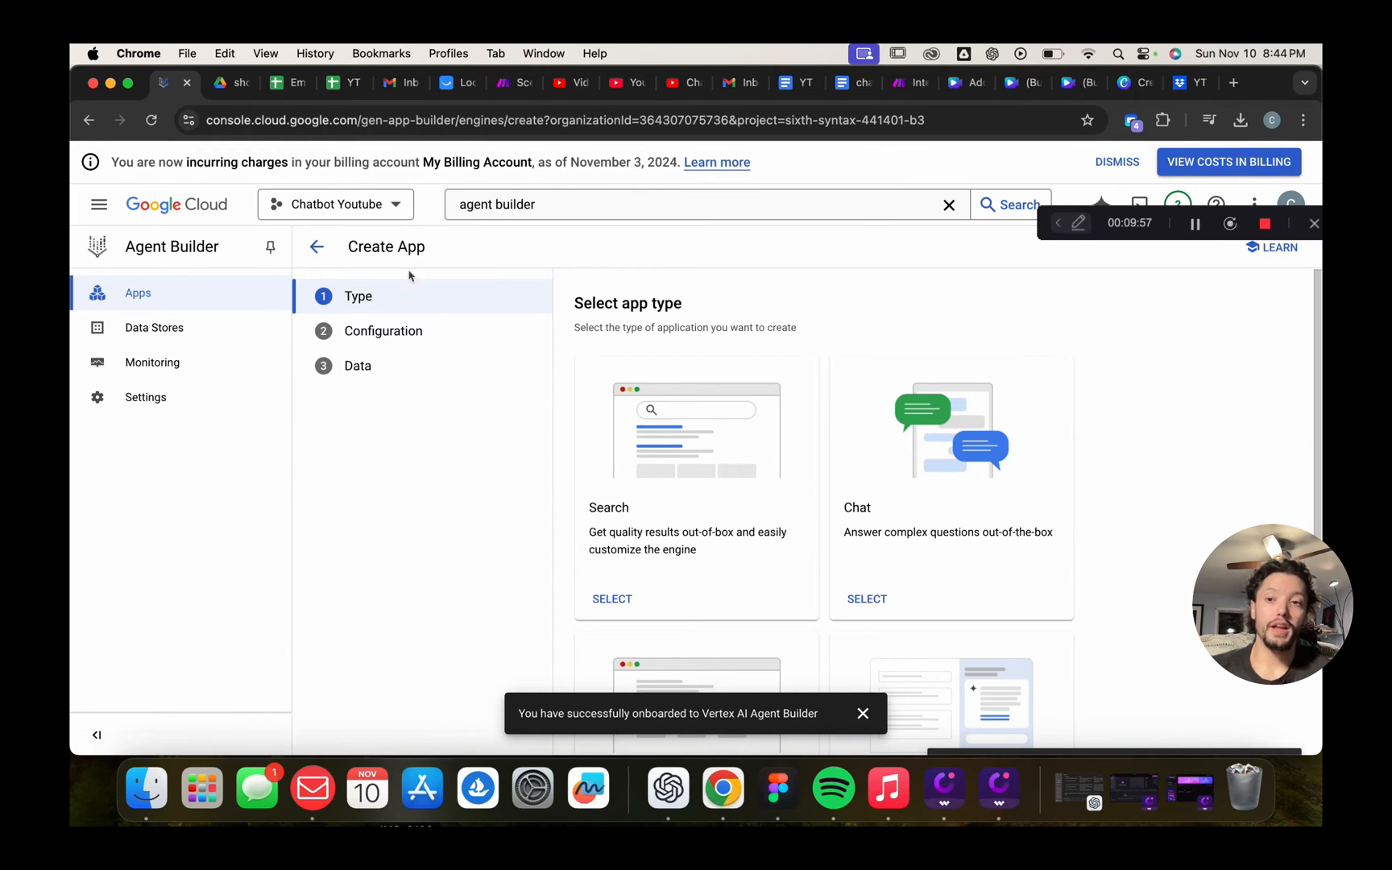
Choose Chat as the app type and enable the Dialogflow API
scroll(413, 536, down, 2)
scroll(413, 536, up, 2)
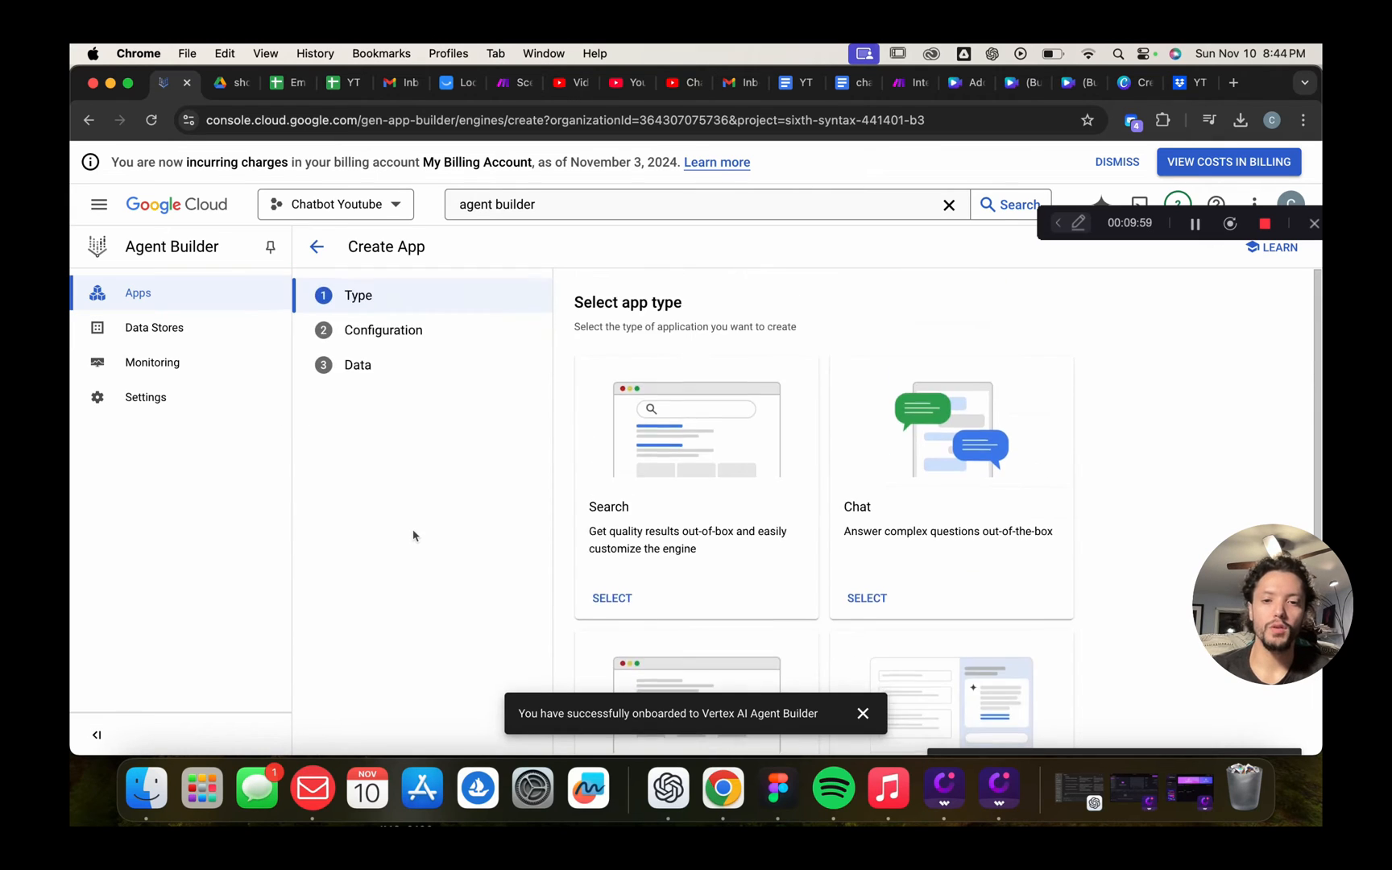
scroll(414, 536, down, 2)
scroll(413, 536, up, 2)
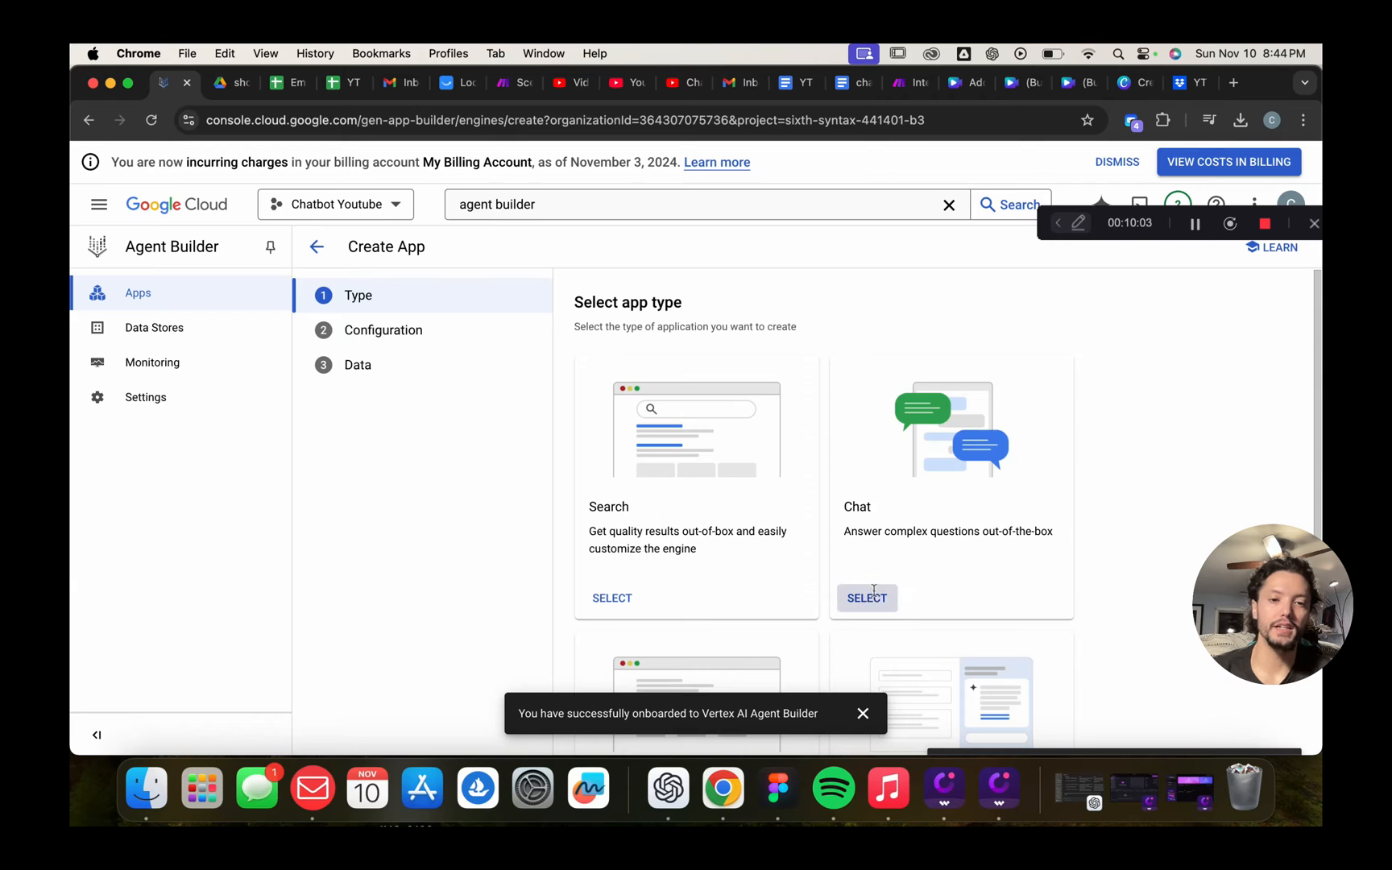
click(868, 596)
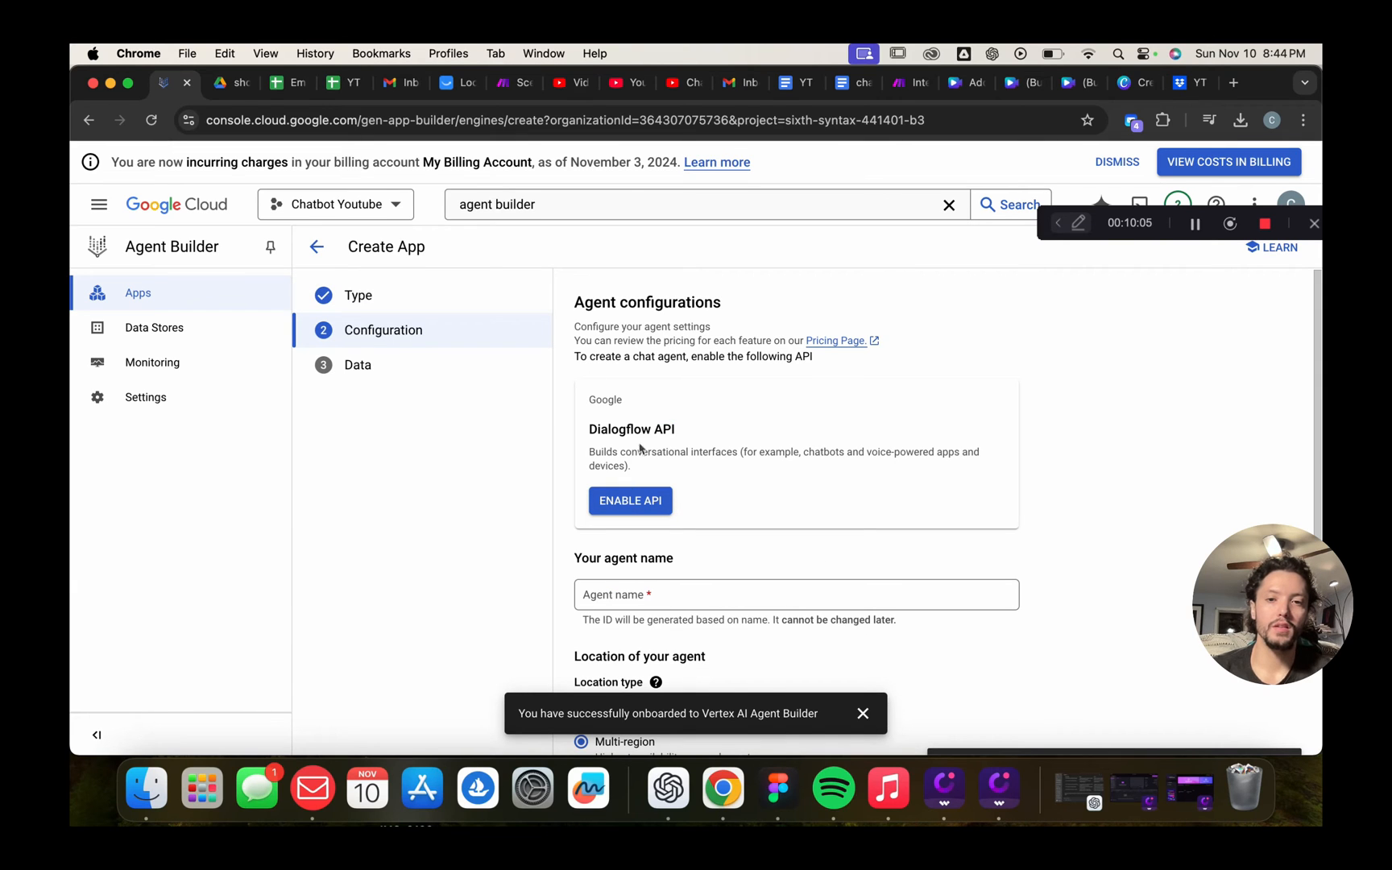
scroll(685, 431, down, 2)
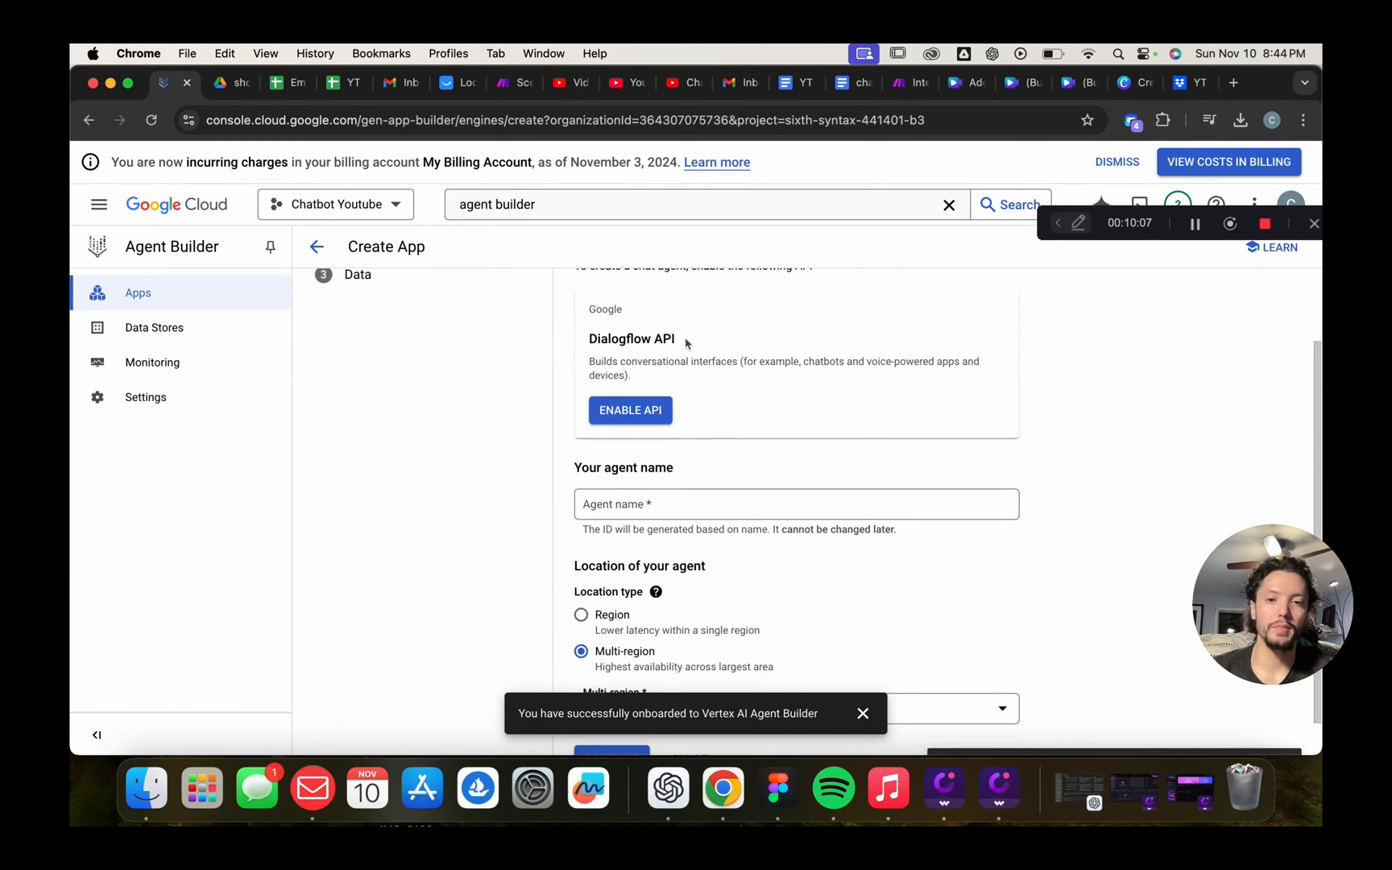
scroll(737, 389, up, 2)
click(629, 501)
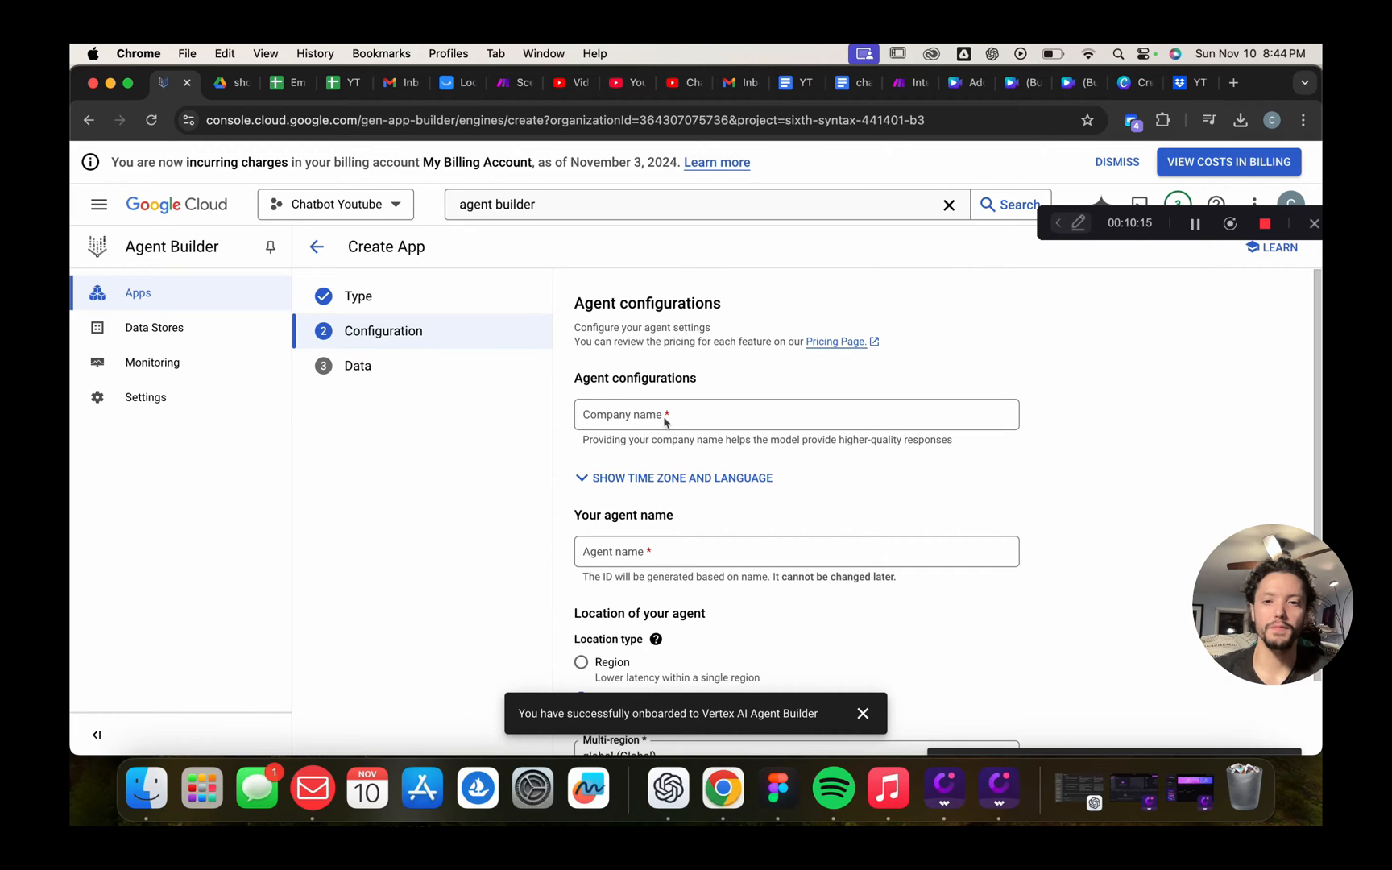
Enter company name CC and agent name 'Youtube Chat', then continue to the Data step
click(665, 414)
text(CC)
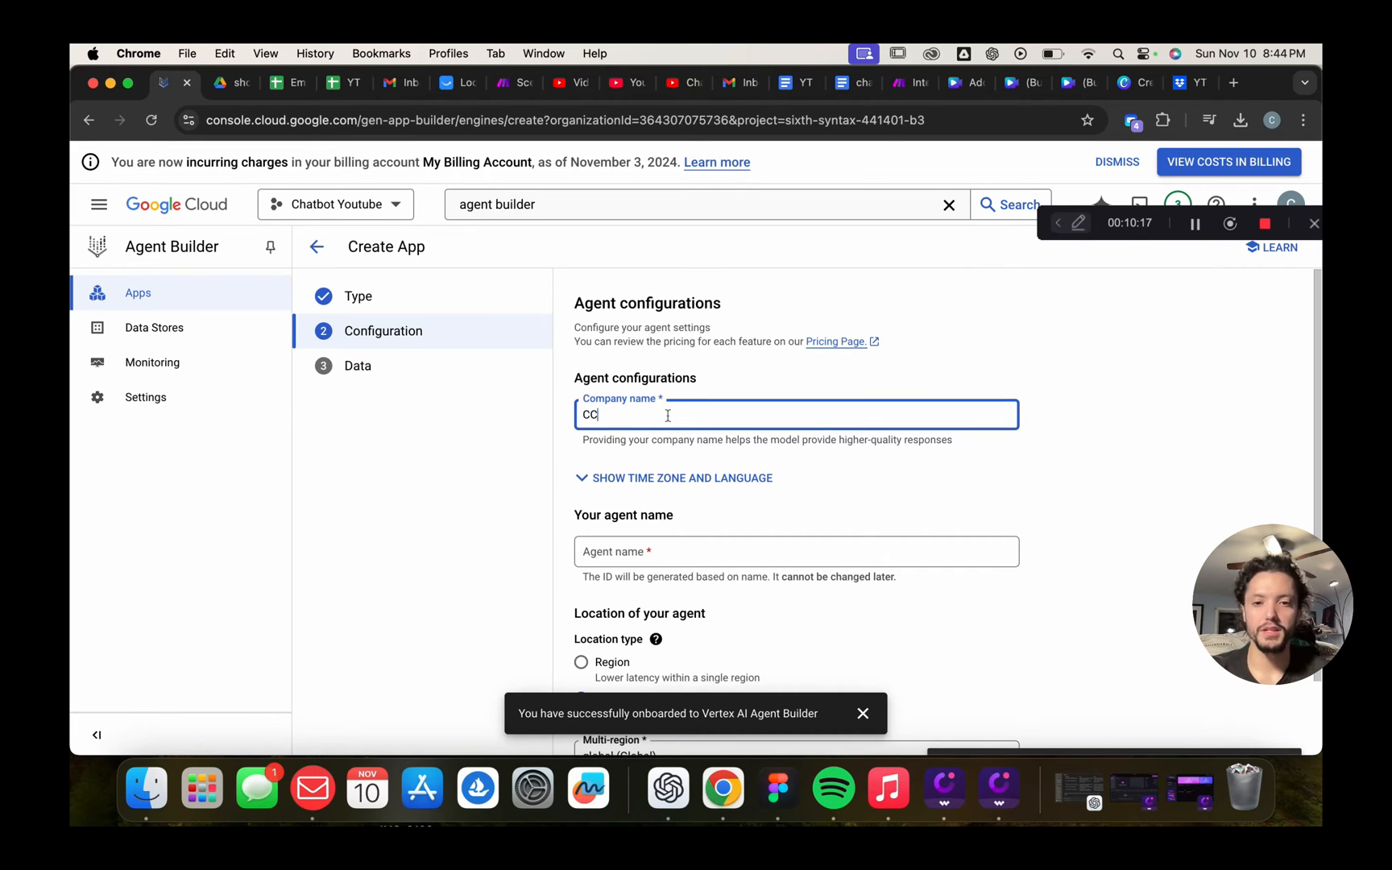
click(675, 547)
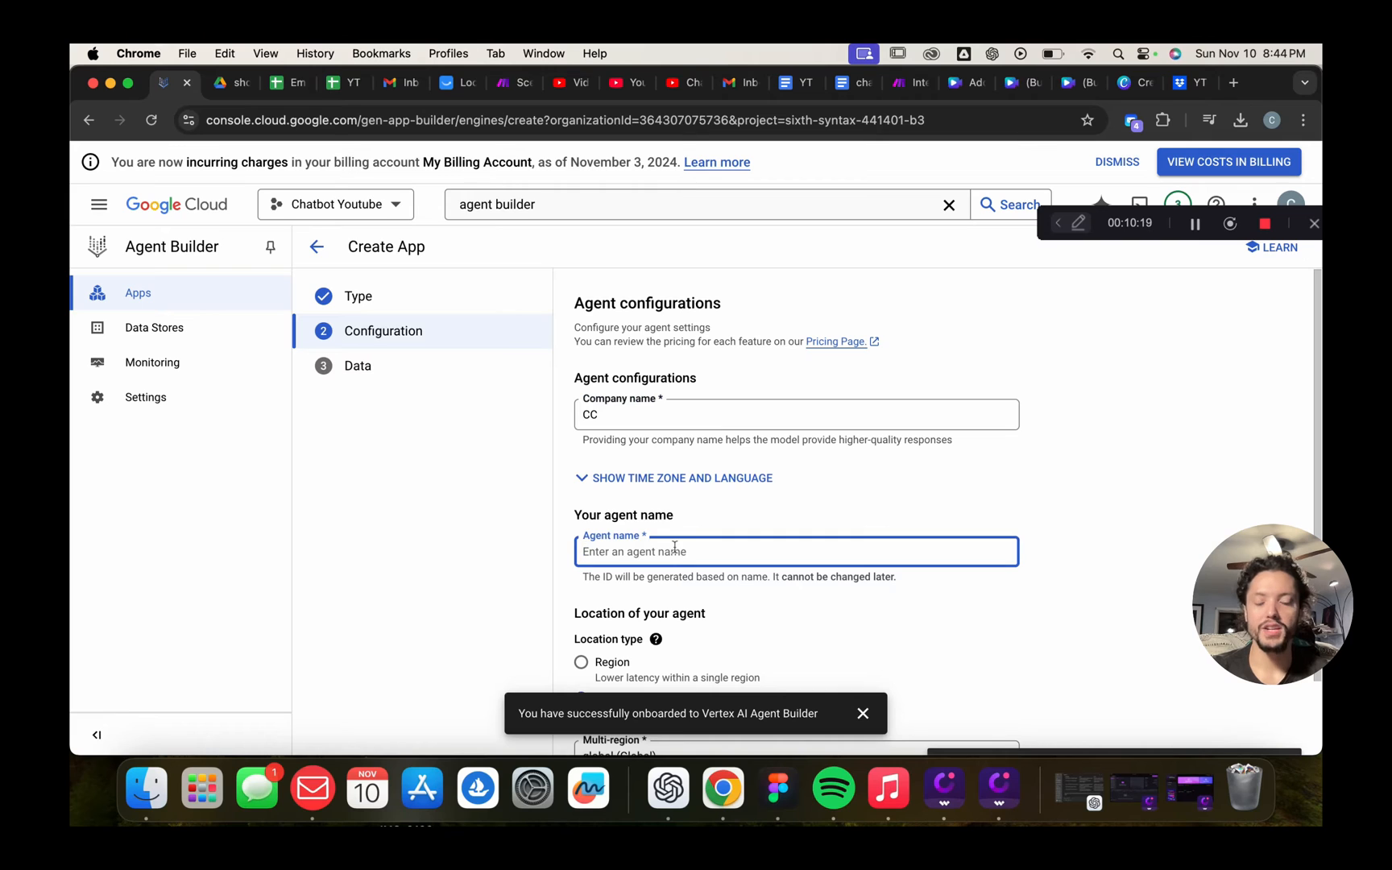
scroll(704, 490, down, 3)
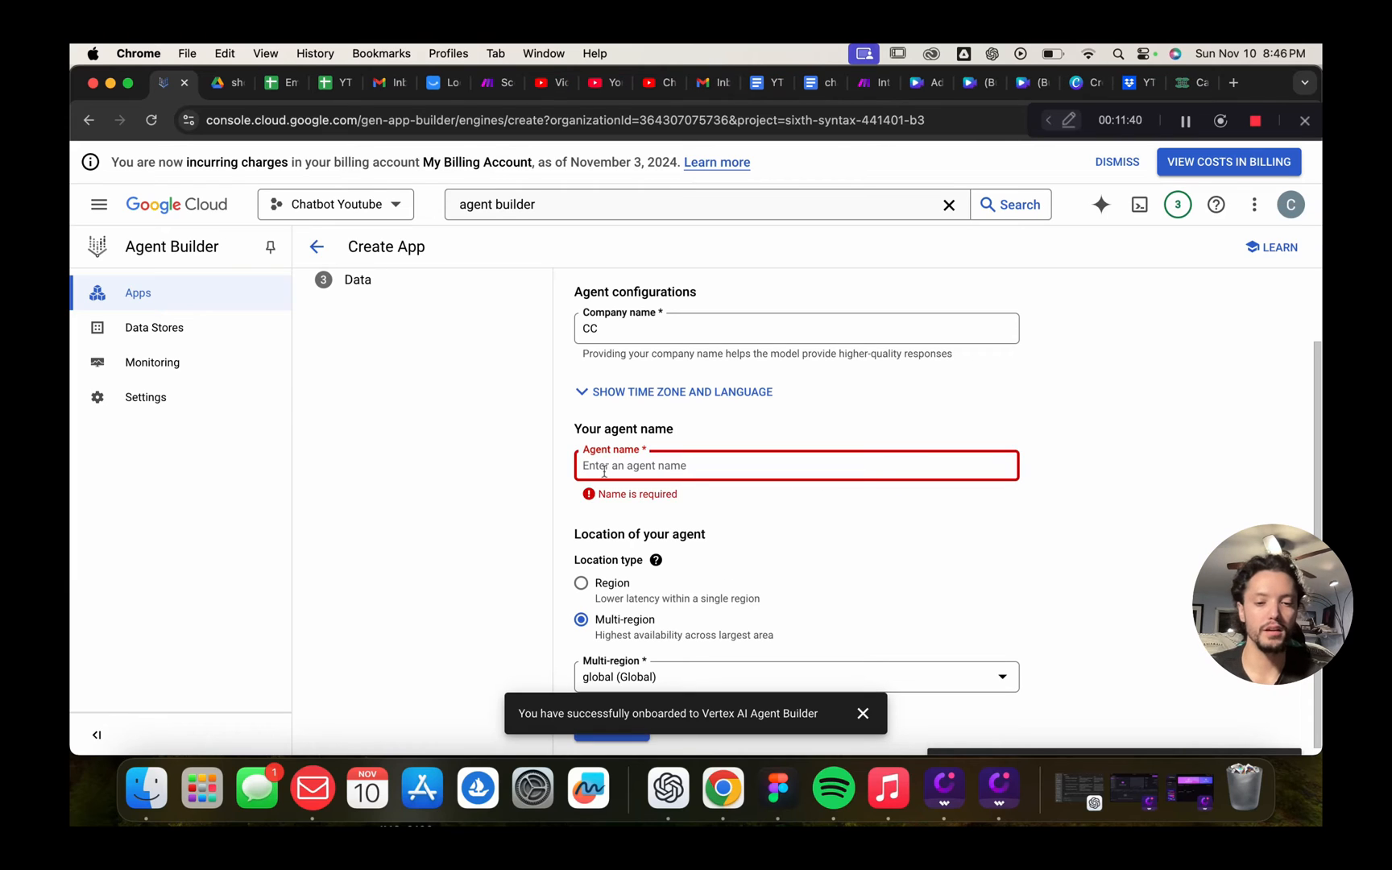
text(Cody Yo)
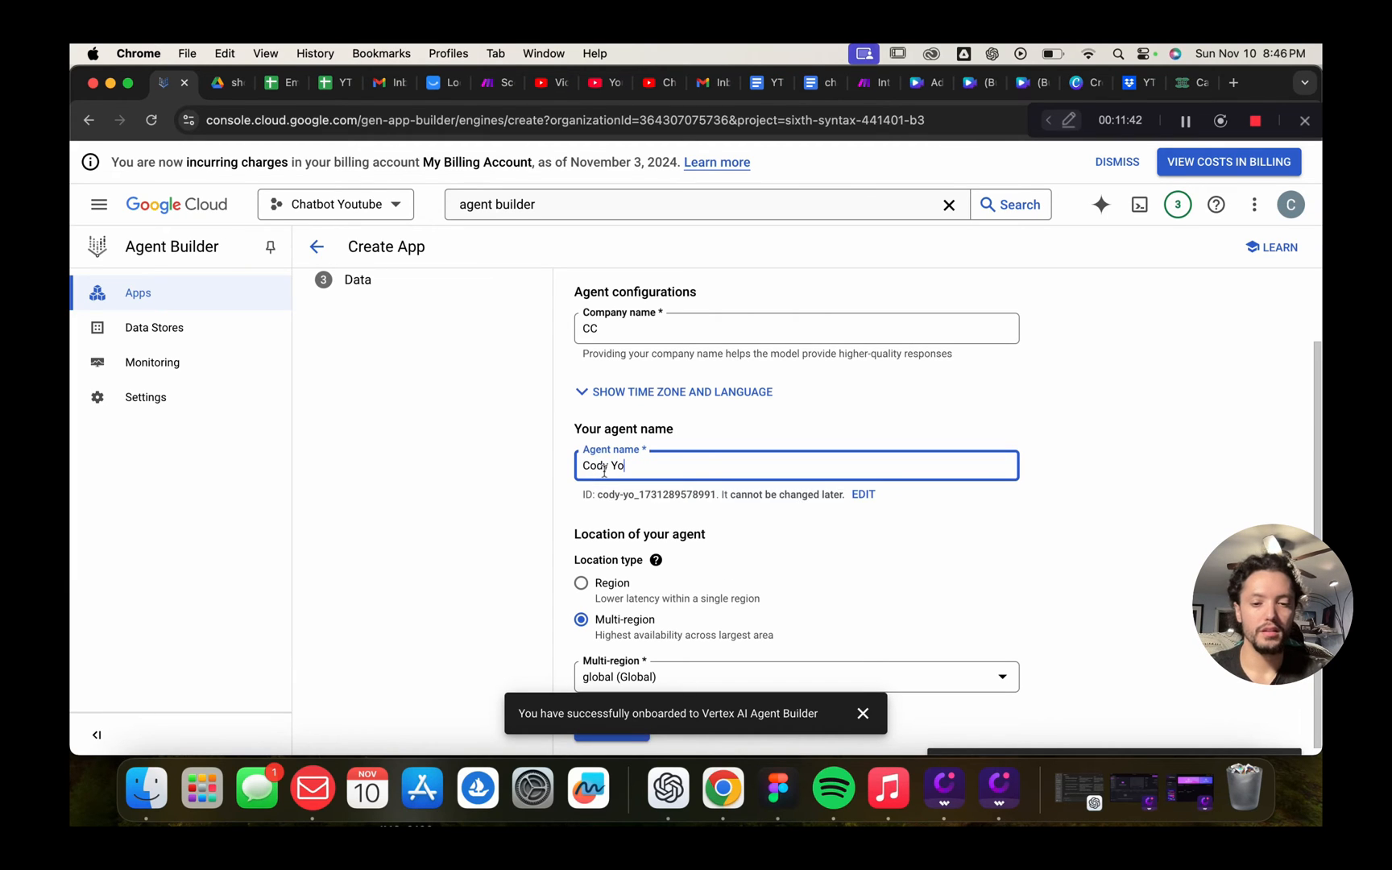
text(utube )
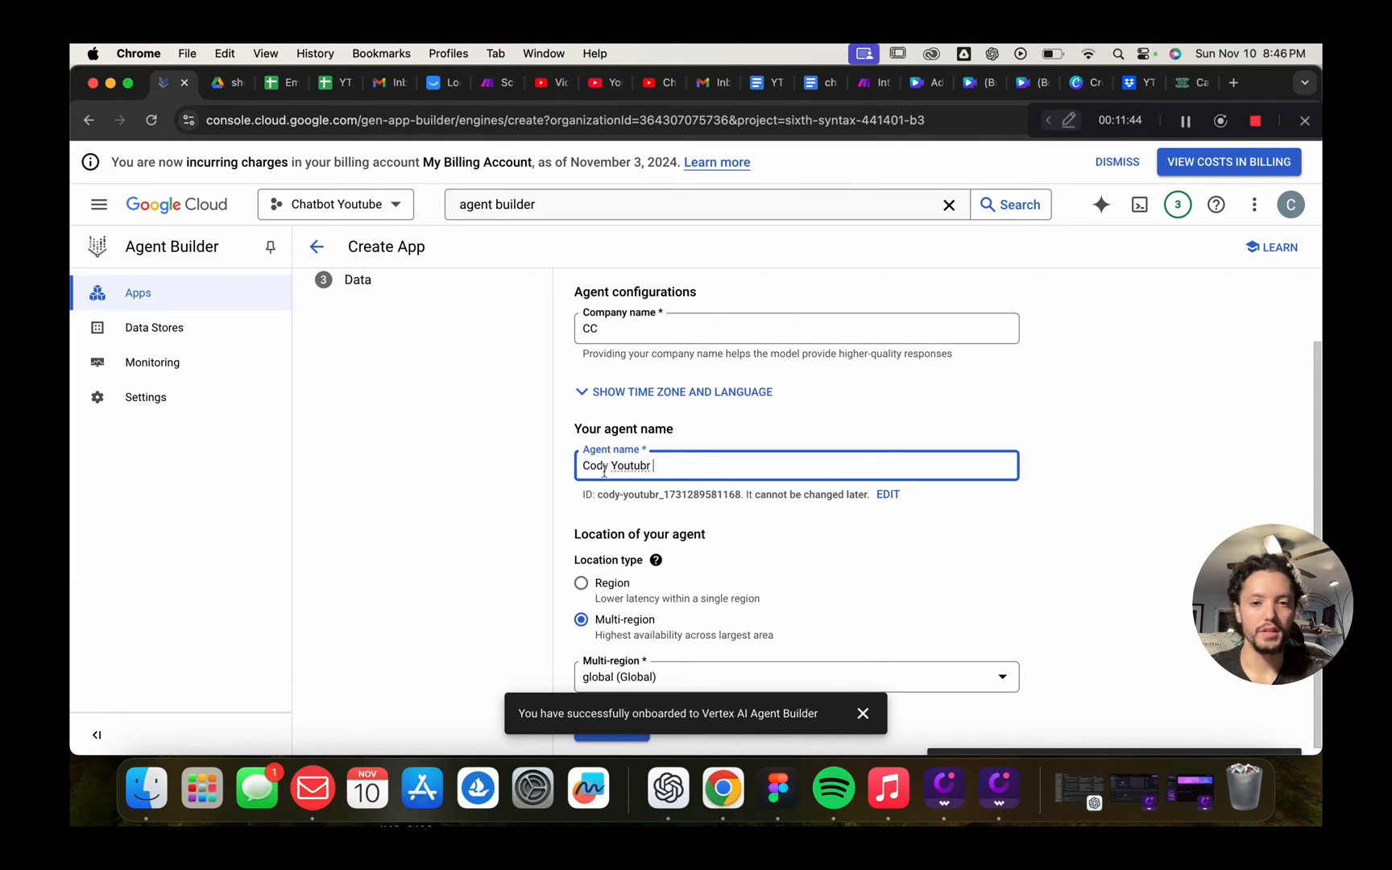
text(Chat)
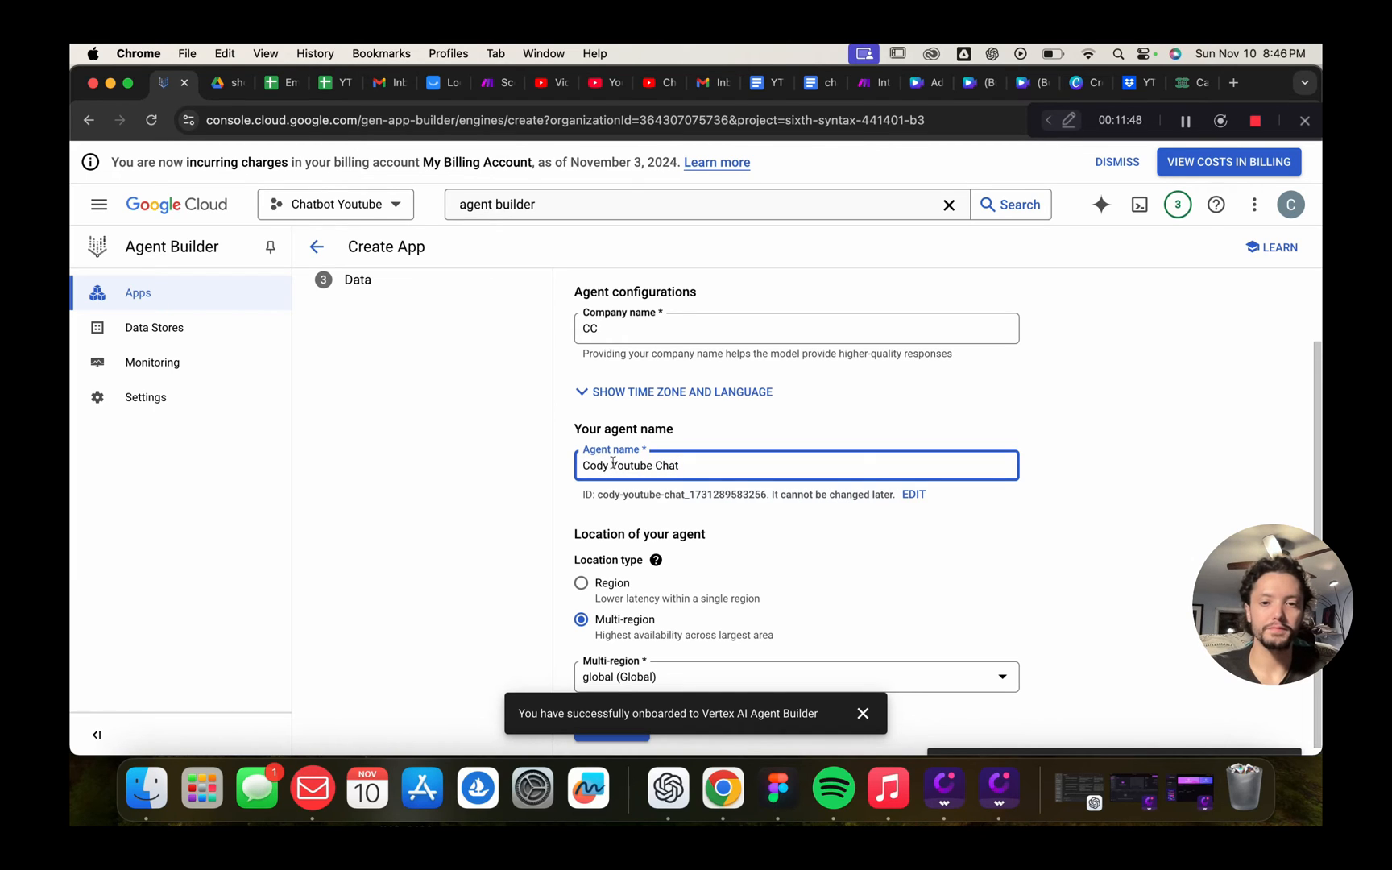
drag(613, 466, 559, 468)
key(BackSpace)
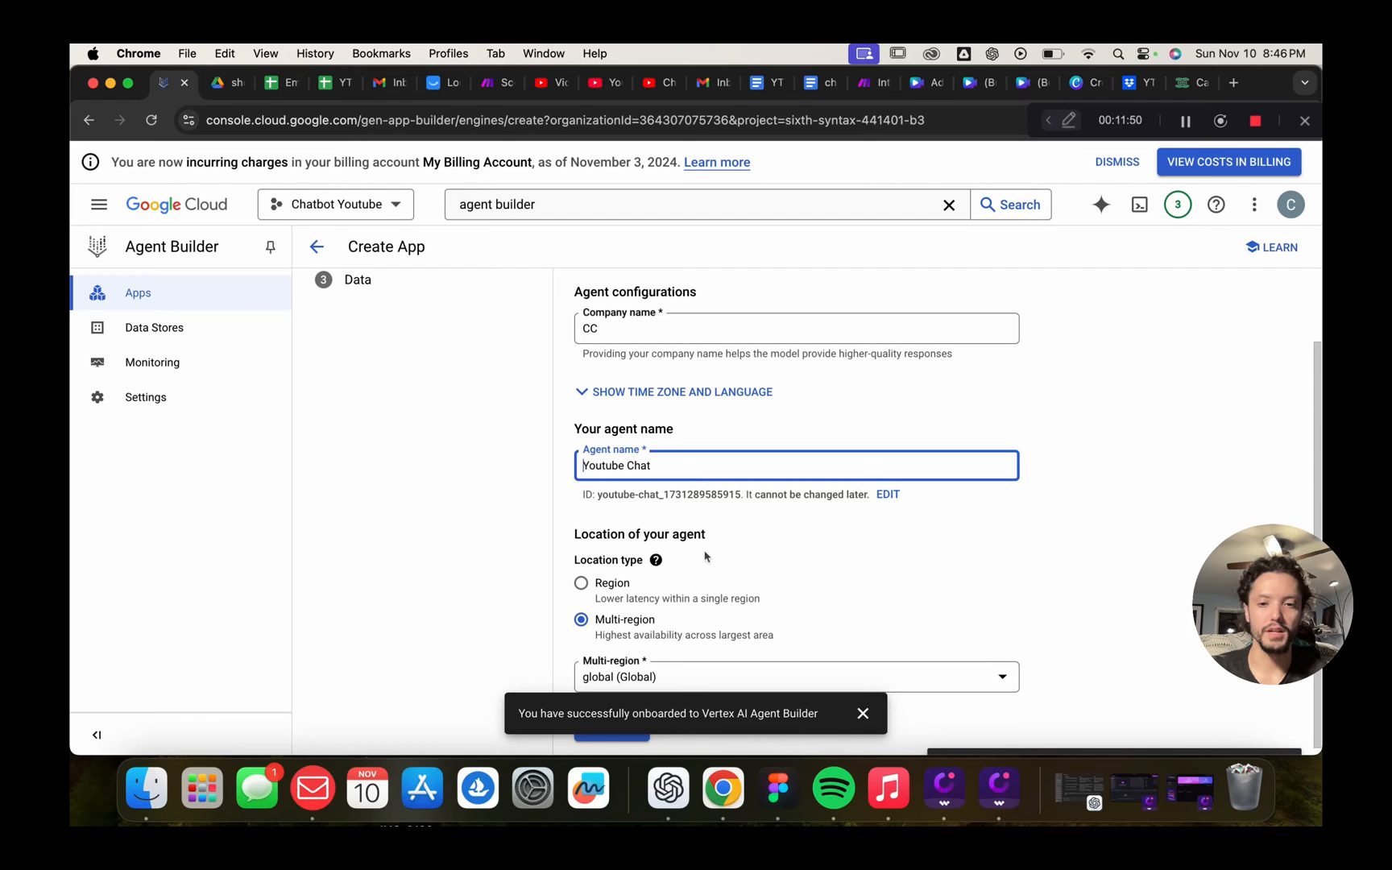
scroll(705, 556, down, 1)
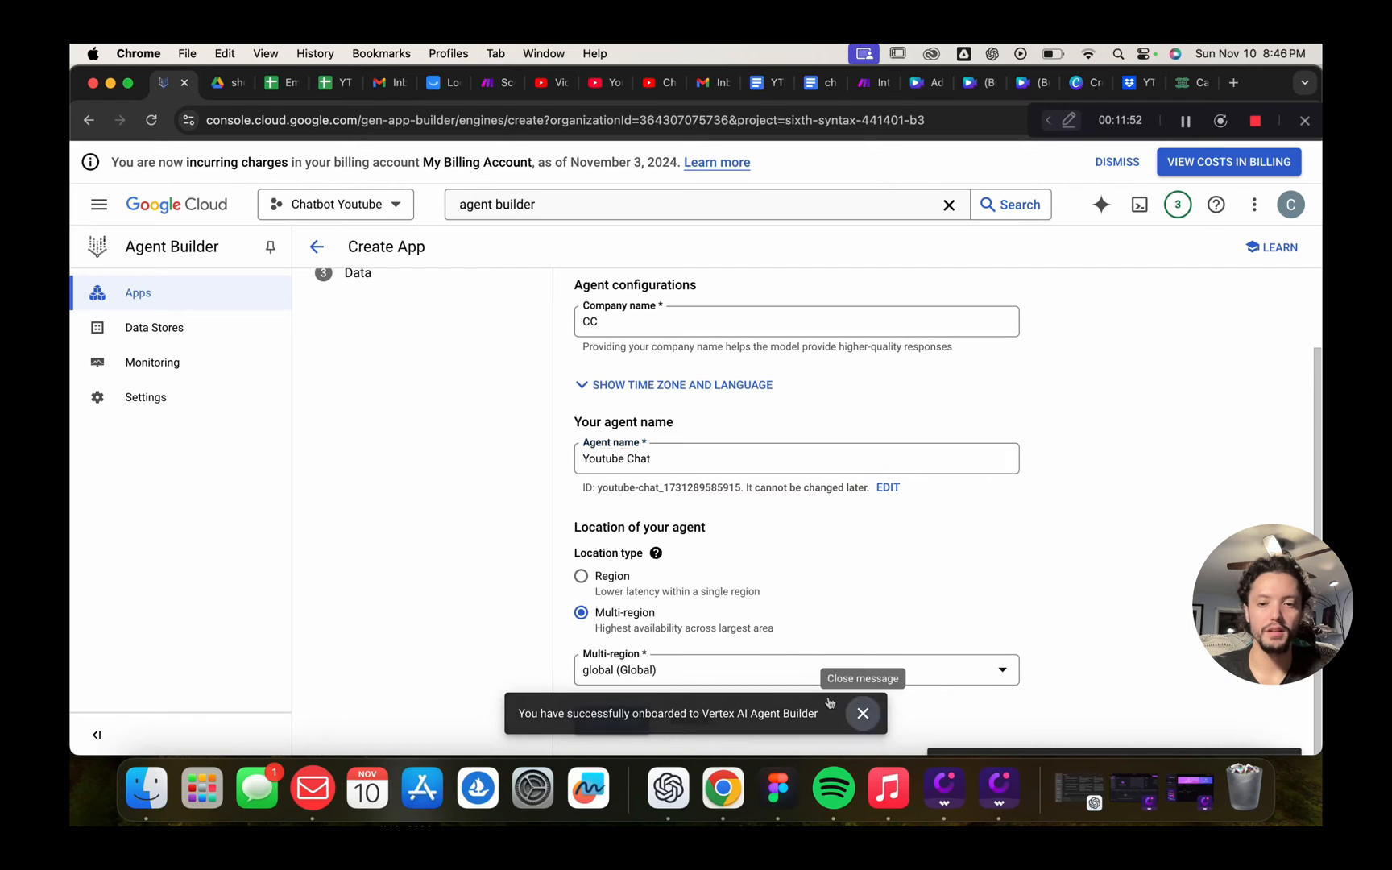
click(863, 713)
click(633, 719)
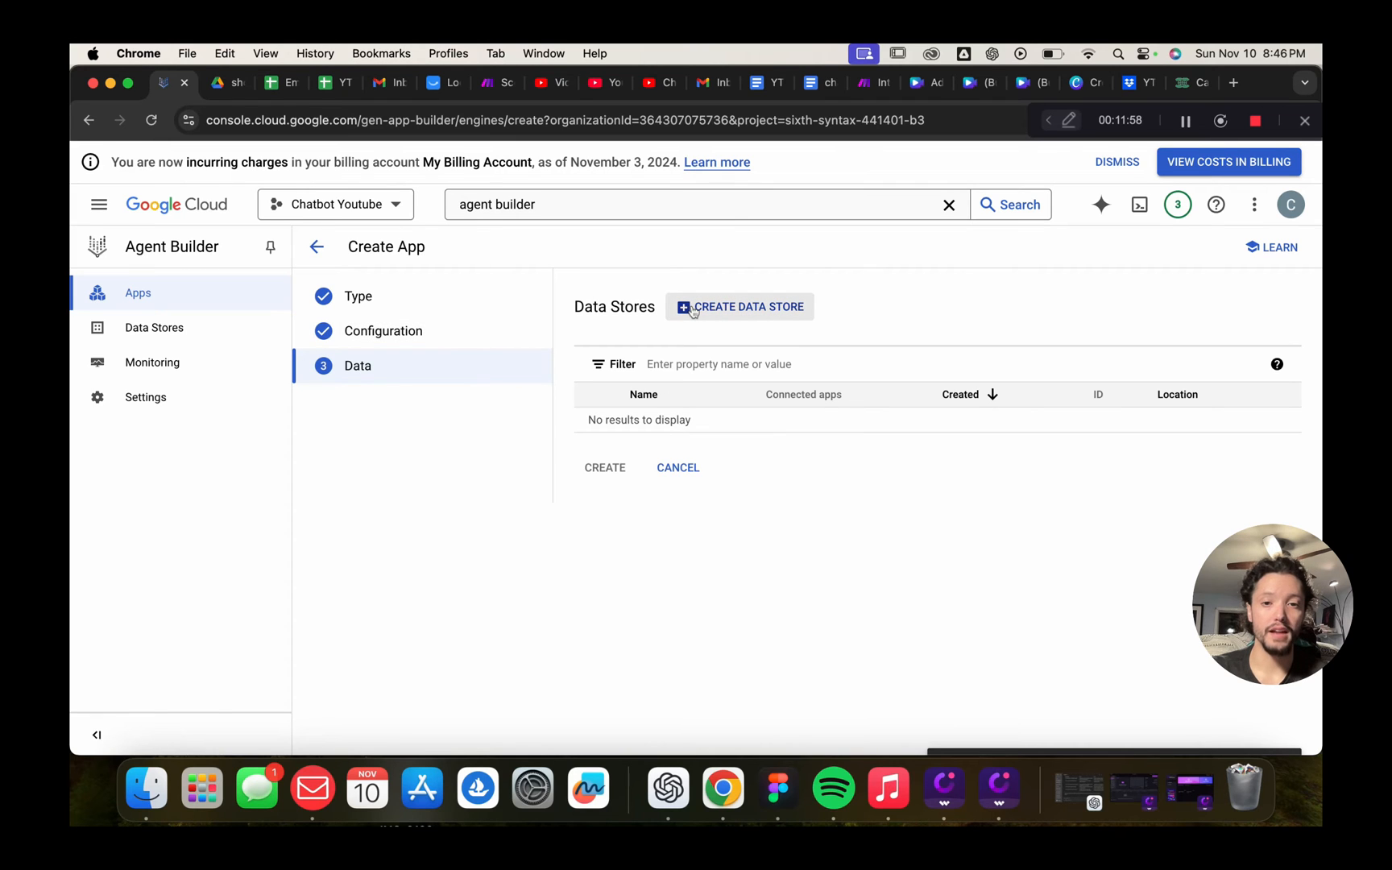
Start a new data store and pick Cloud Storage as its source
click(692, 310)
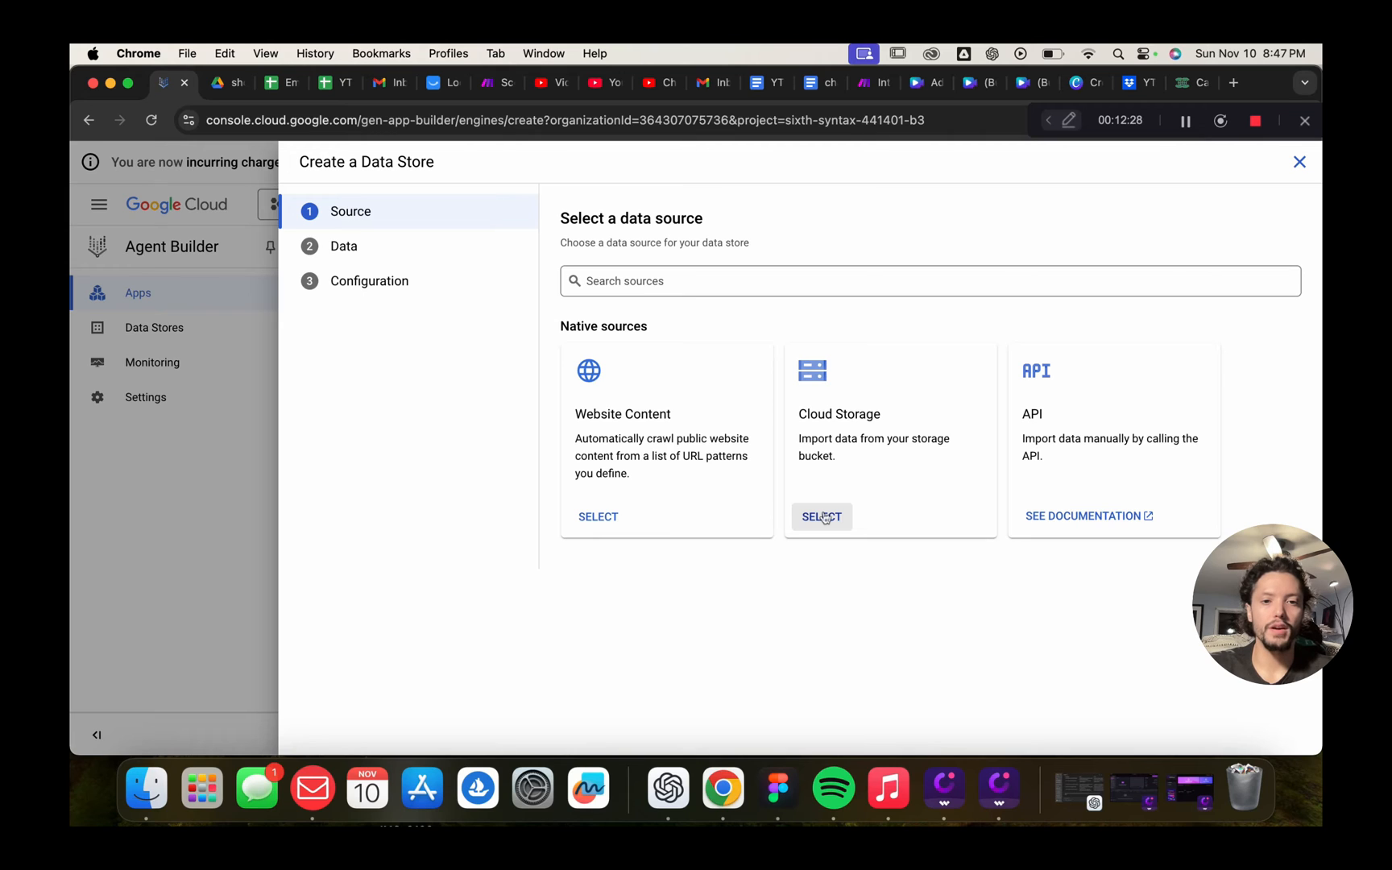
click(824, 517)
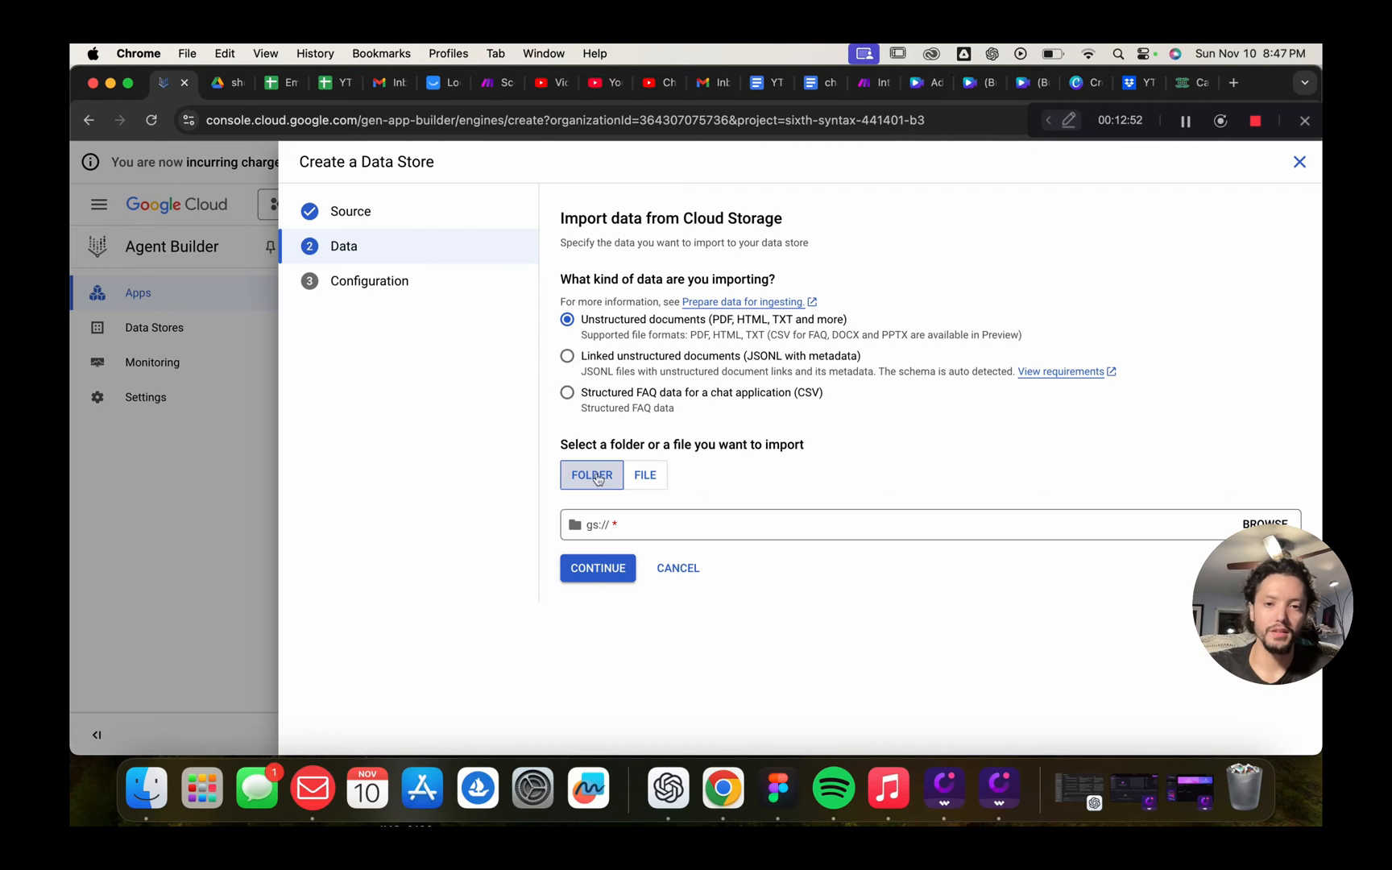
Import the single file chatbot YT.txt from ytchatbot/information, then continue to configuration
click(648, 476)
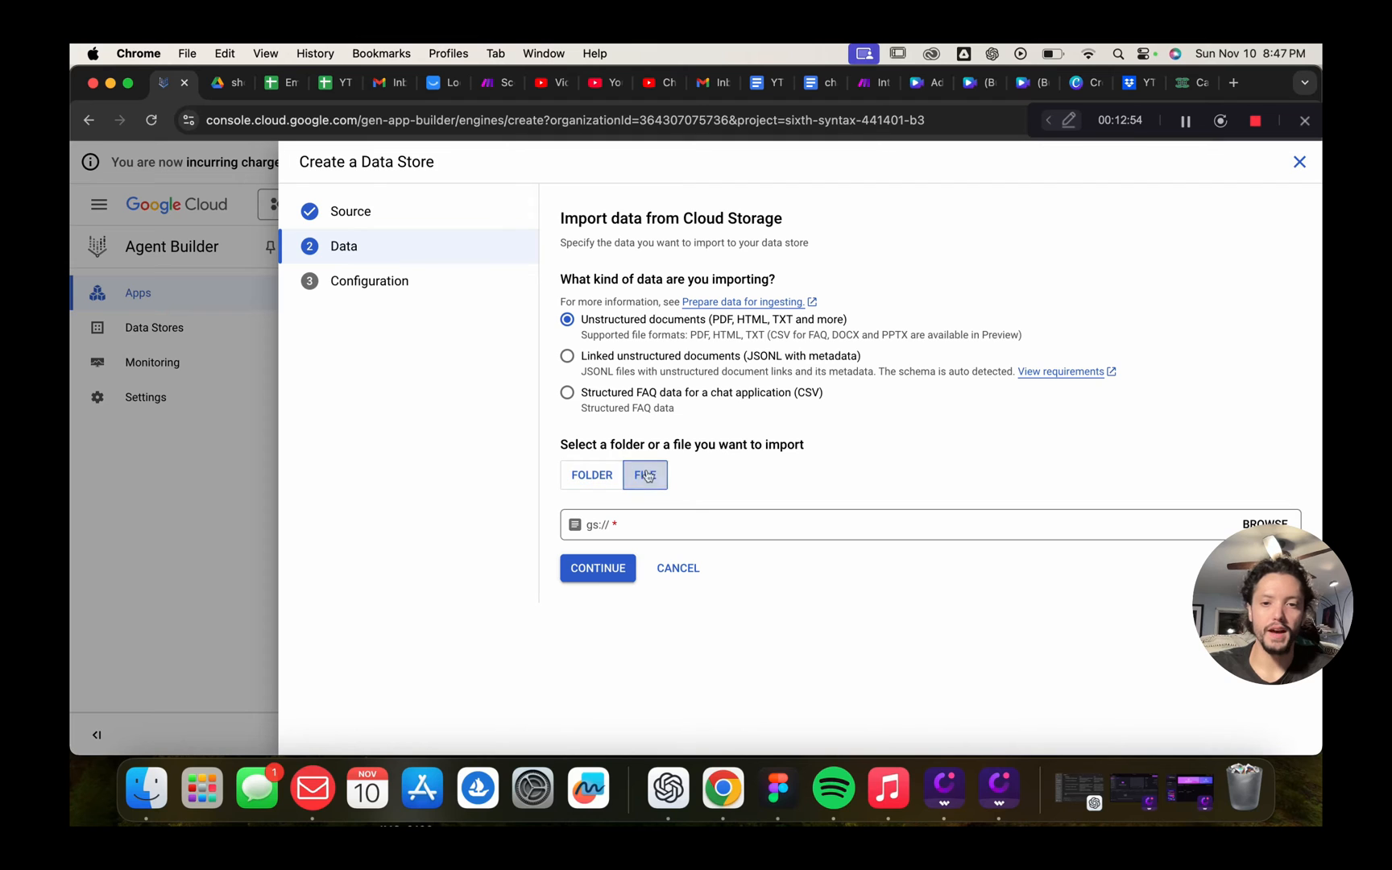
click(717, 529)
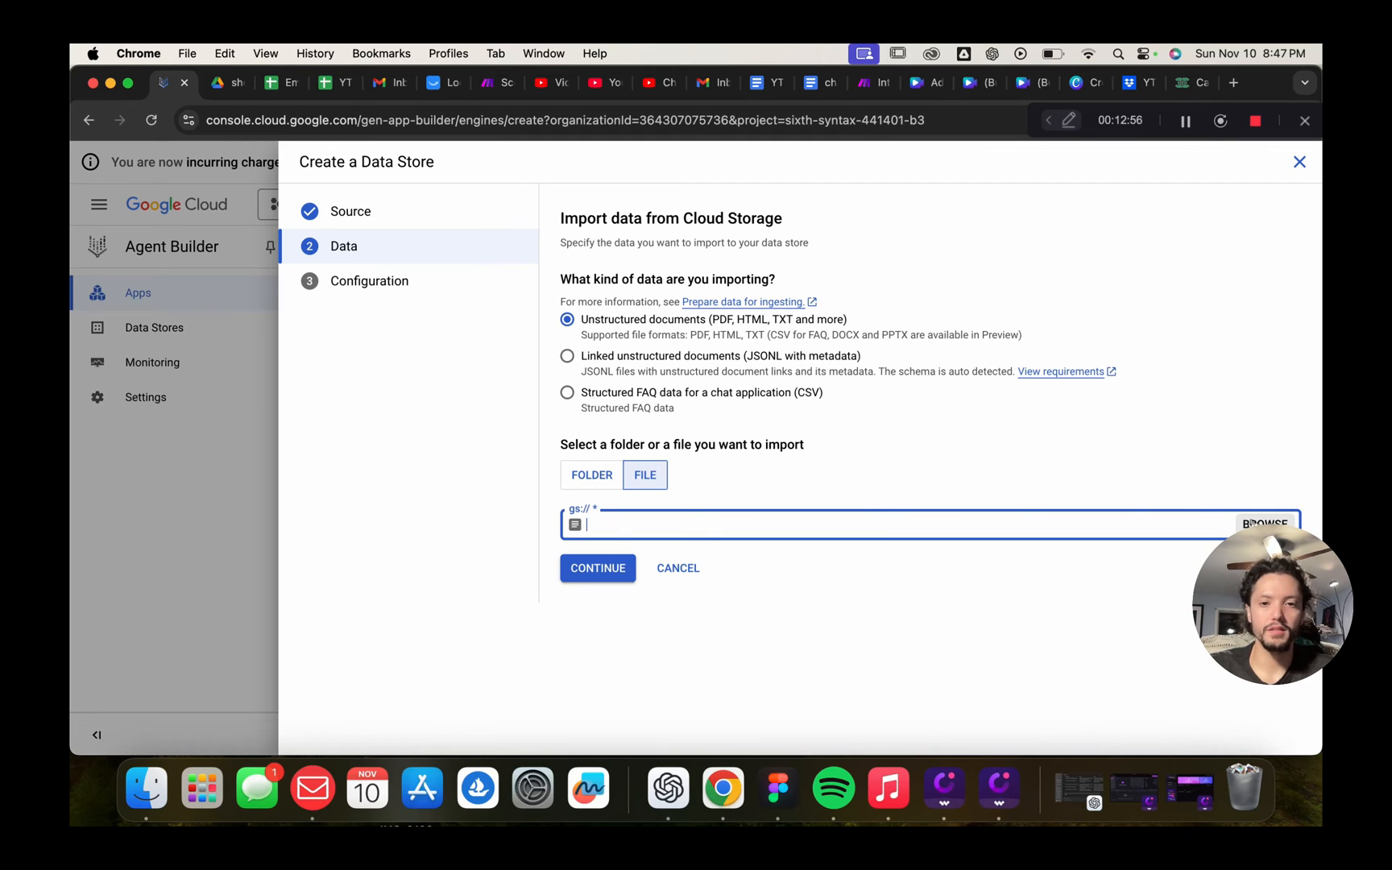
click(1252, 524)
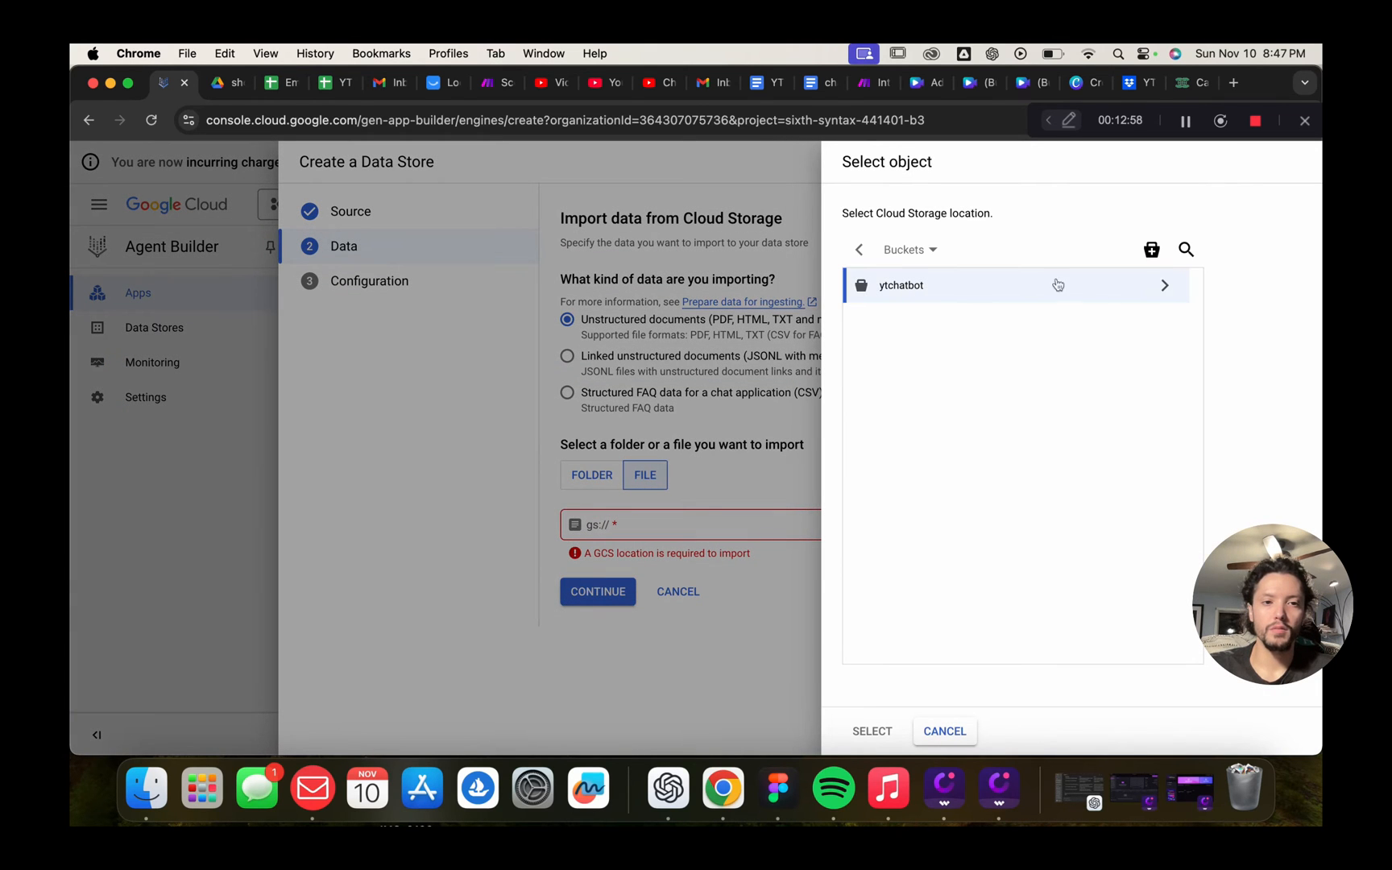
click(1165, 285)
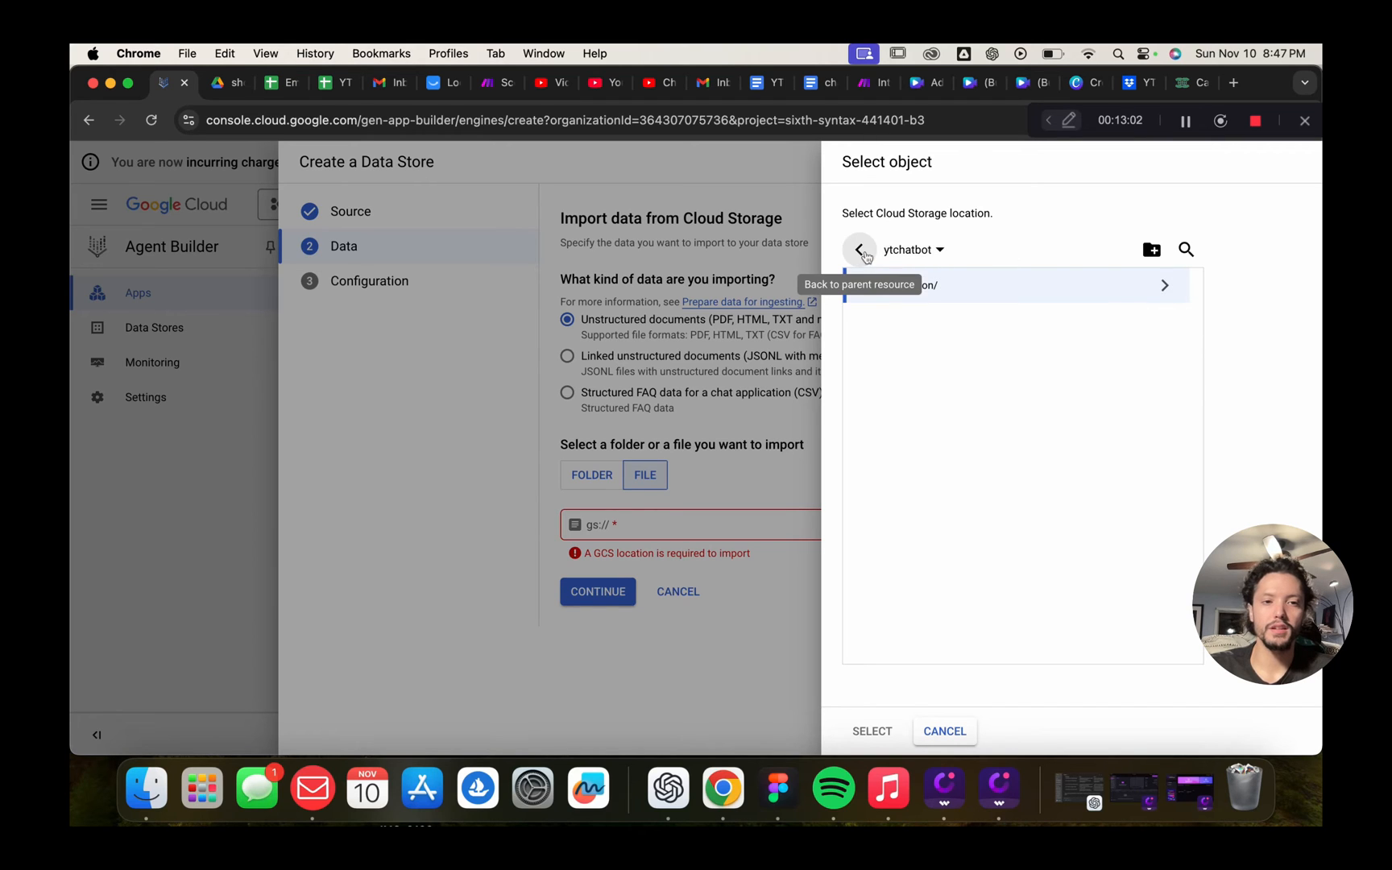
click(1162, 285)
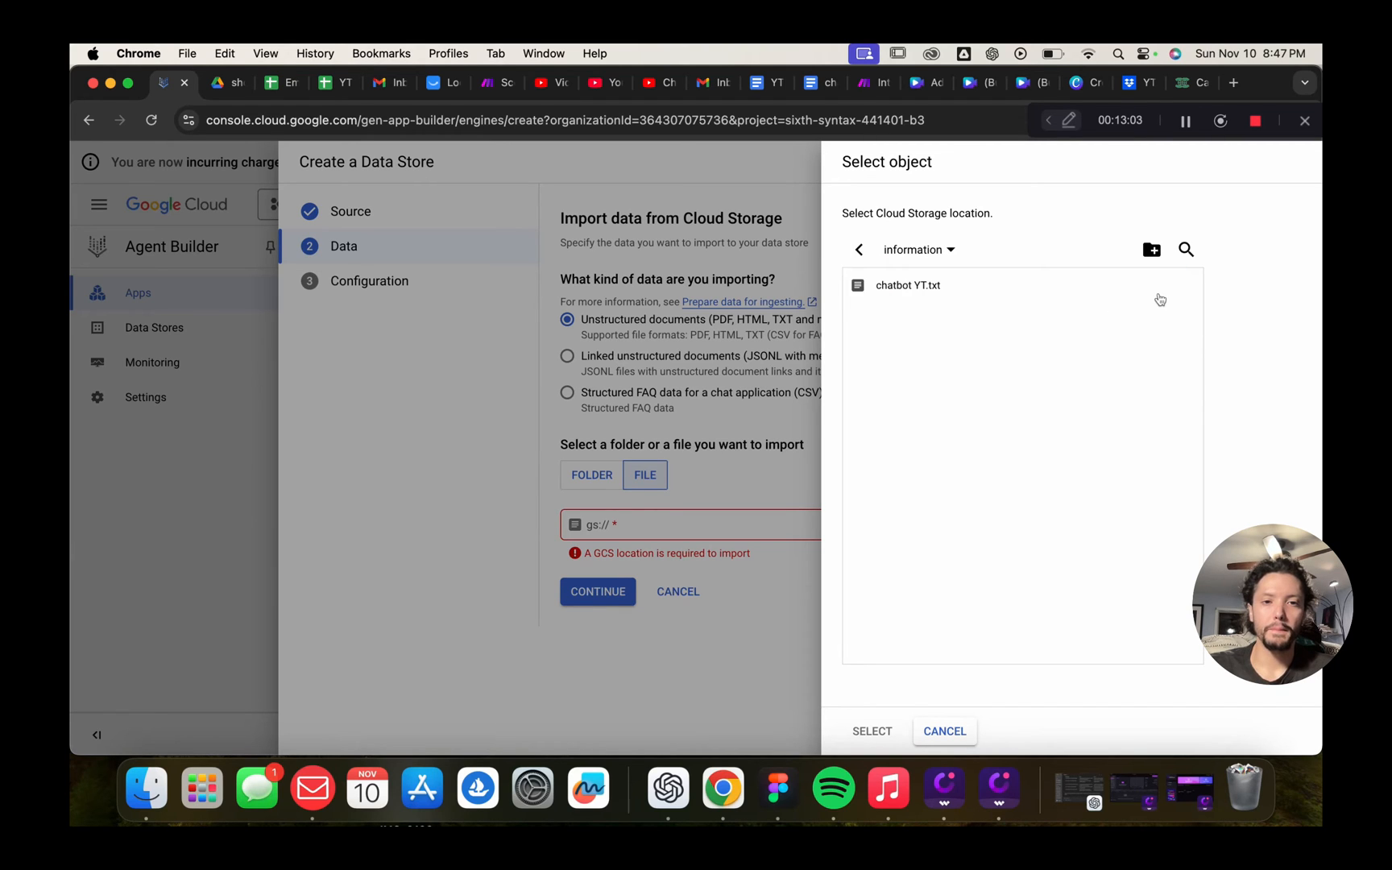
click(904, 295)
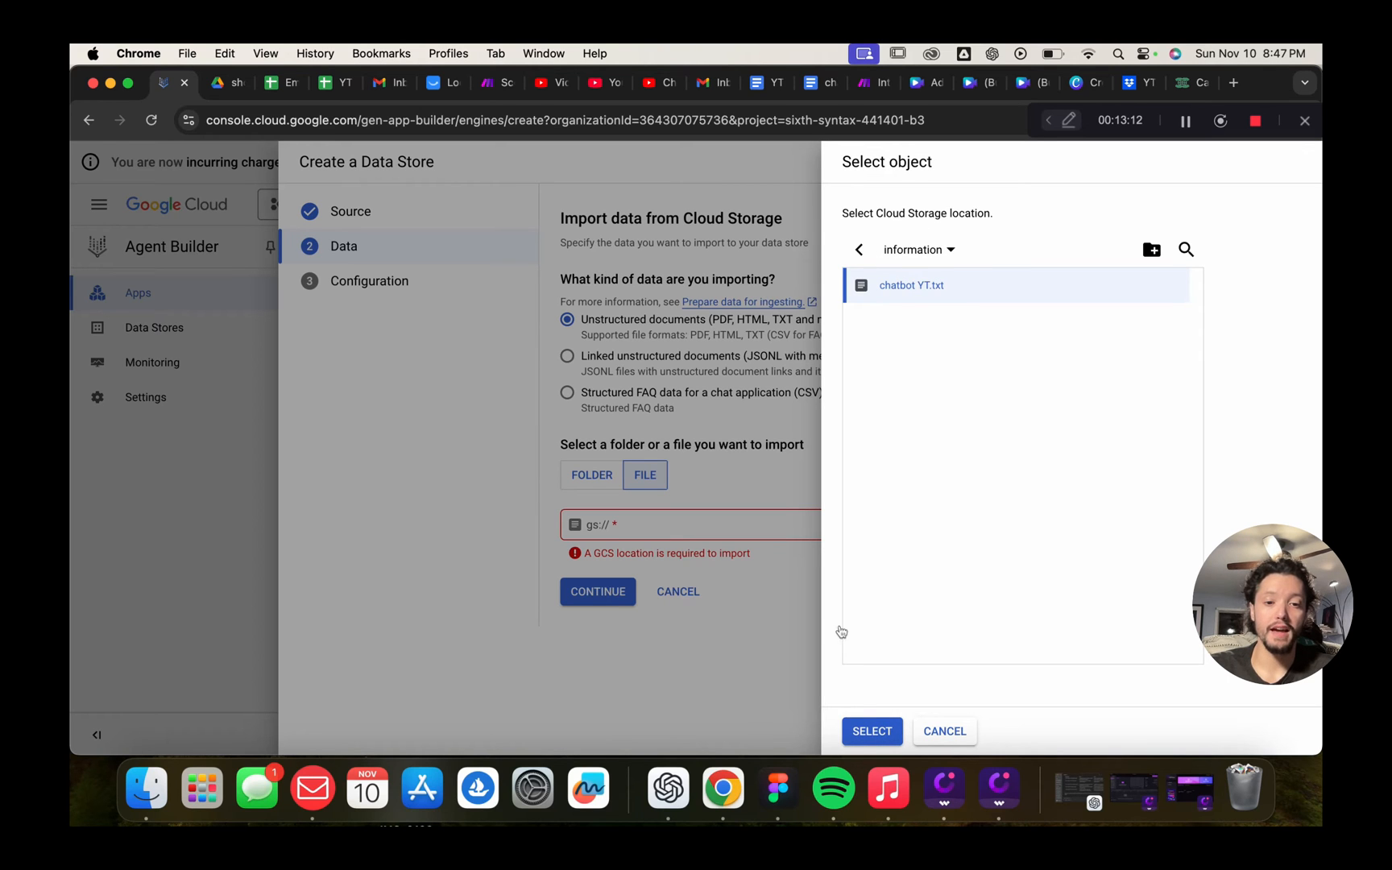
click(876, 730)
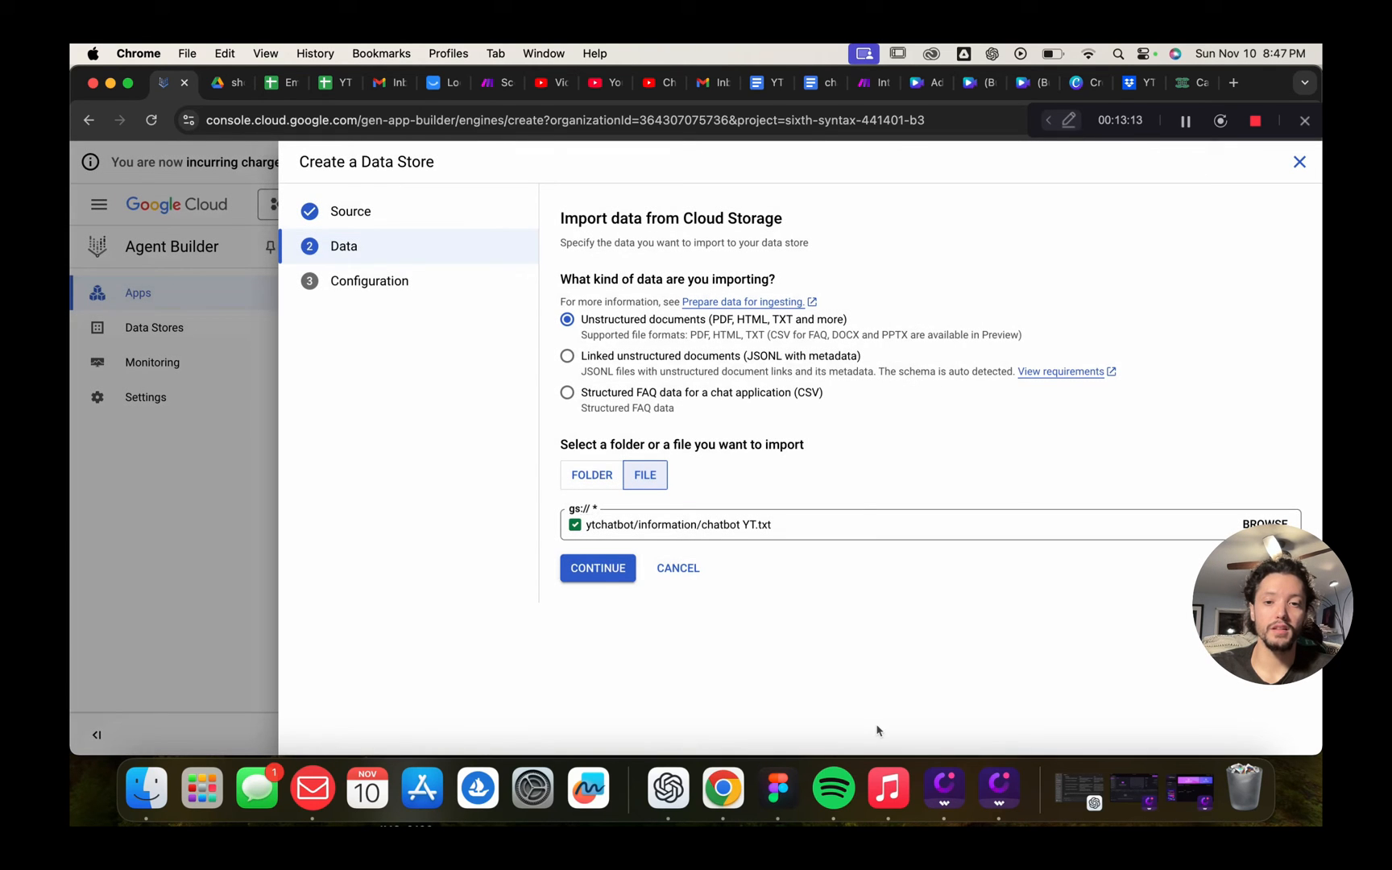
click(600, 572)
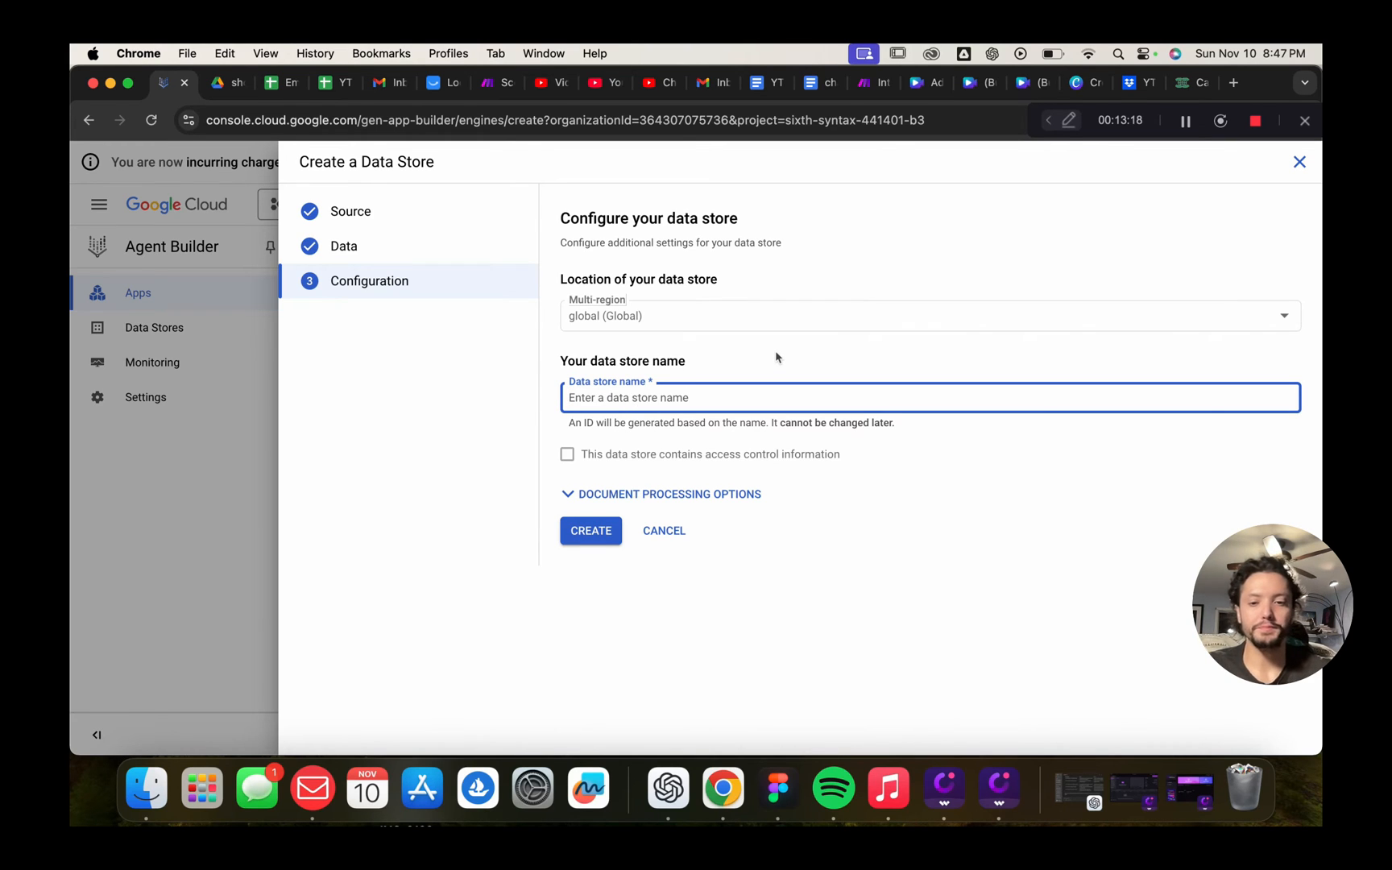
Name the data store 'ccinformation', correcting a typo, and create it
text(ccin)
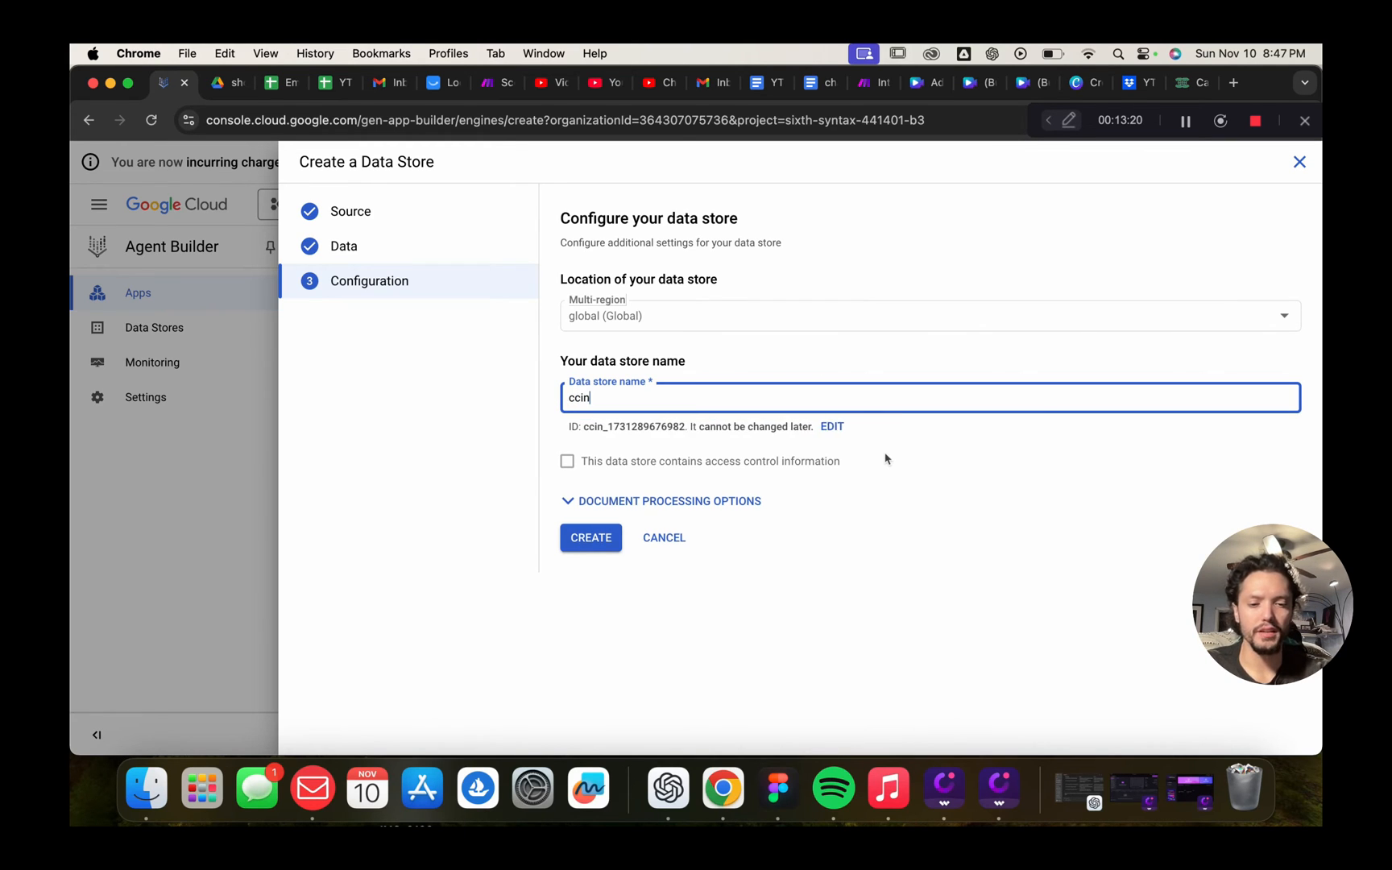
text(formstion)
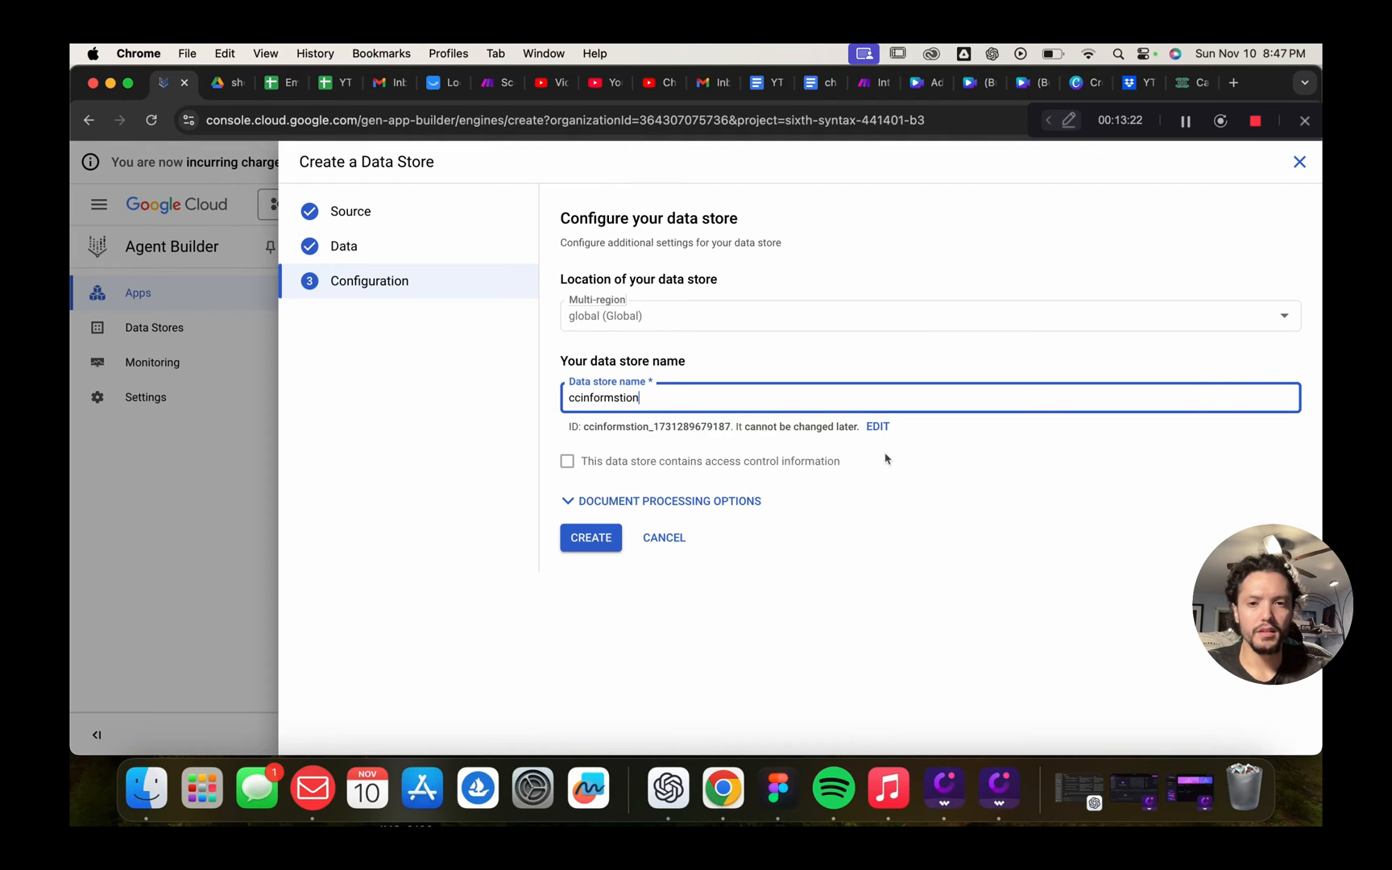
key(BackSpace)
key(BackSpace)
key(BackSpace)
key(BackSpace)
key(BackSpace)
text(a)
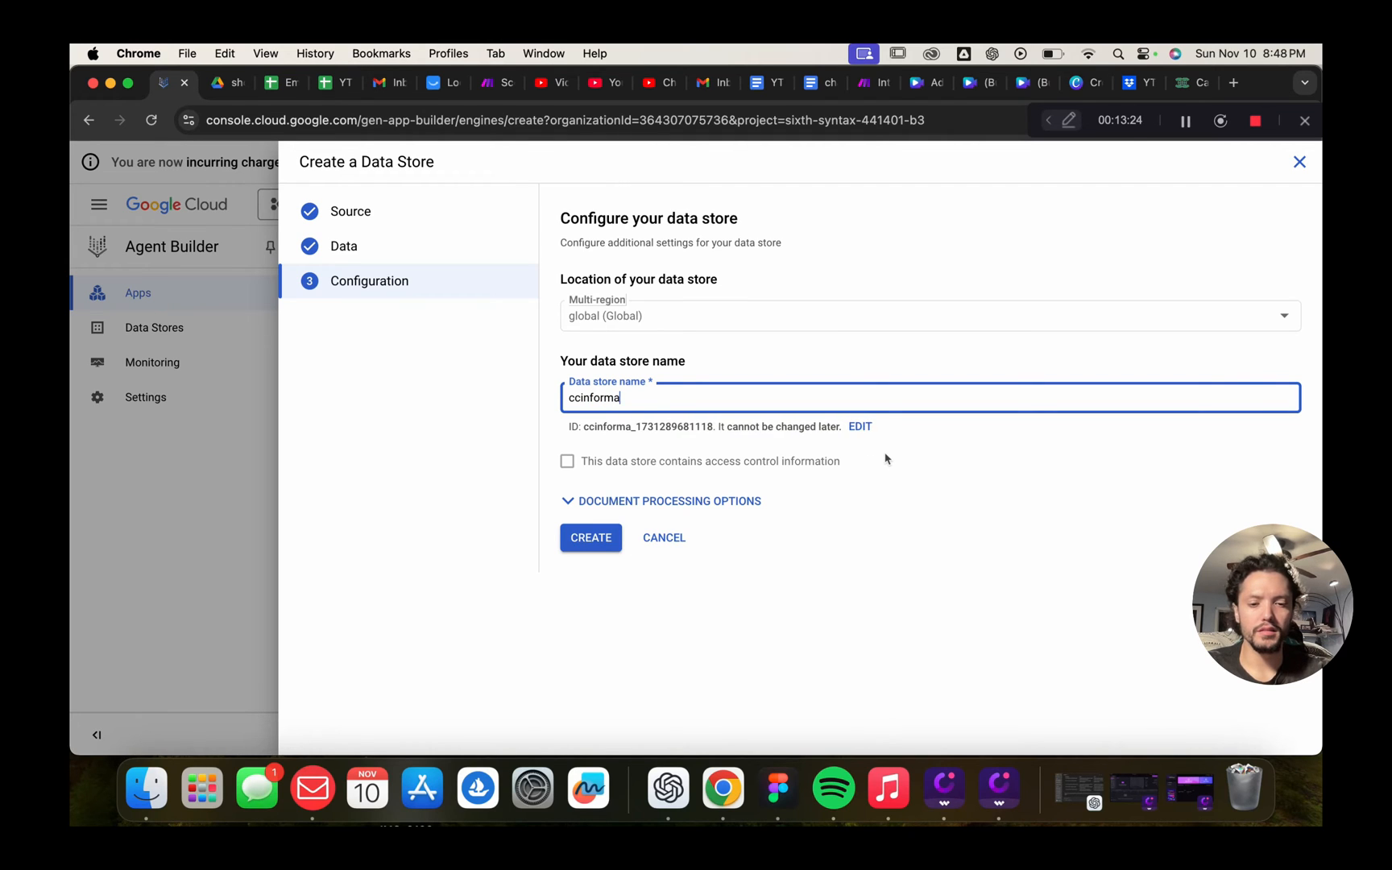
text(tion)
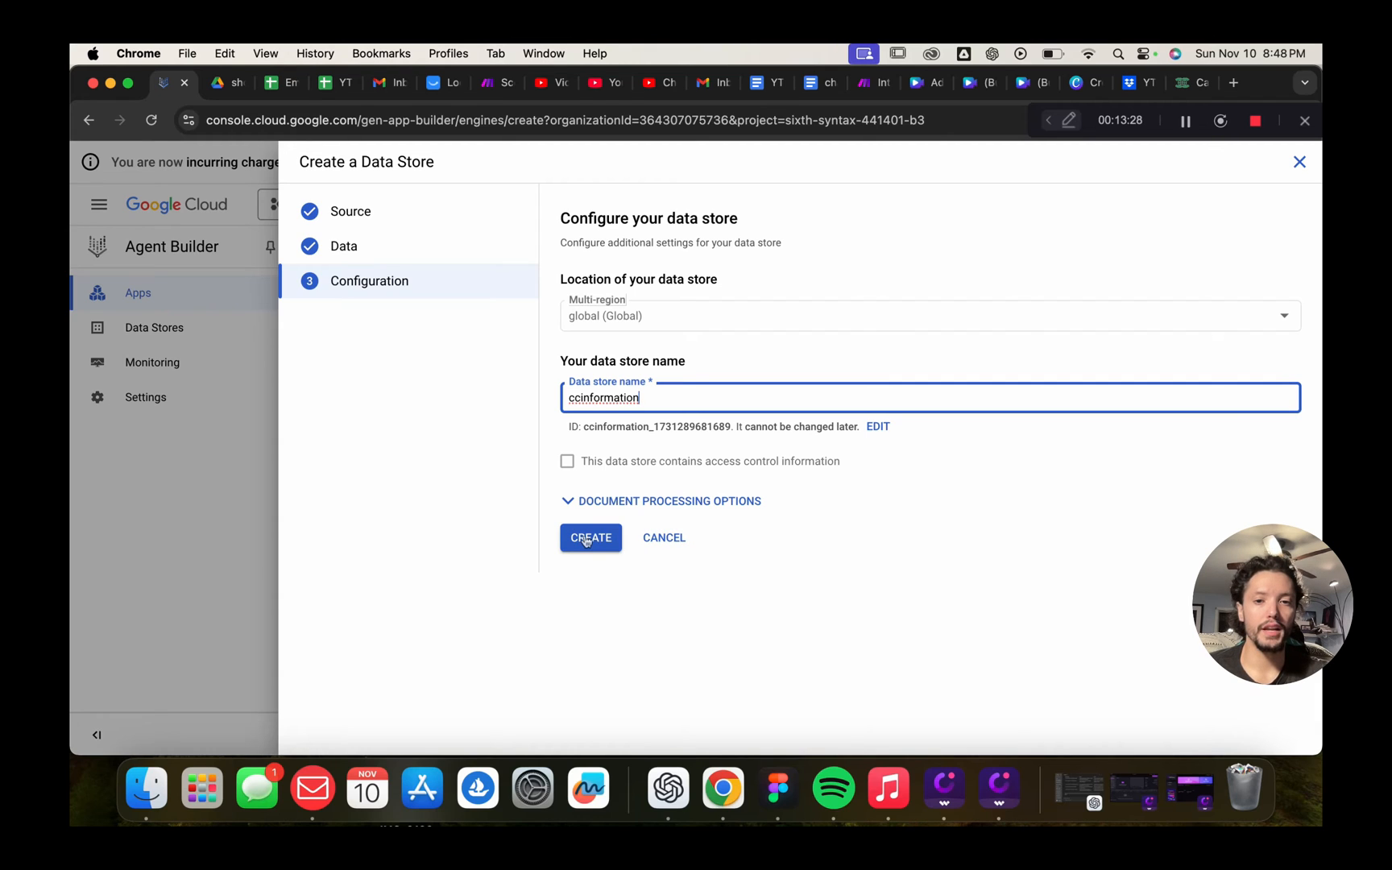
click(636, 501)
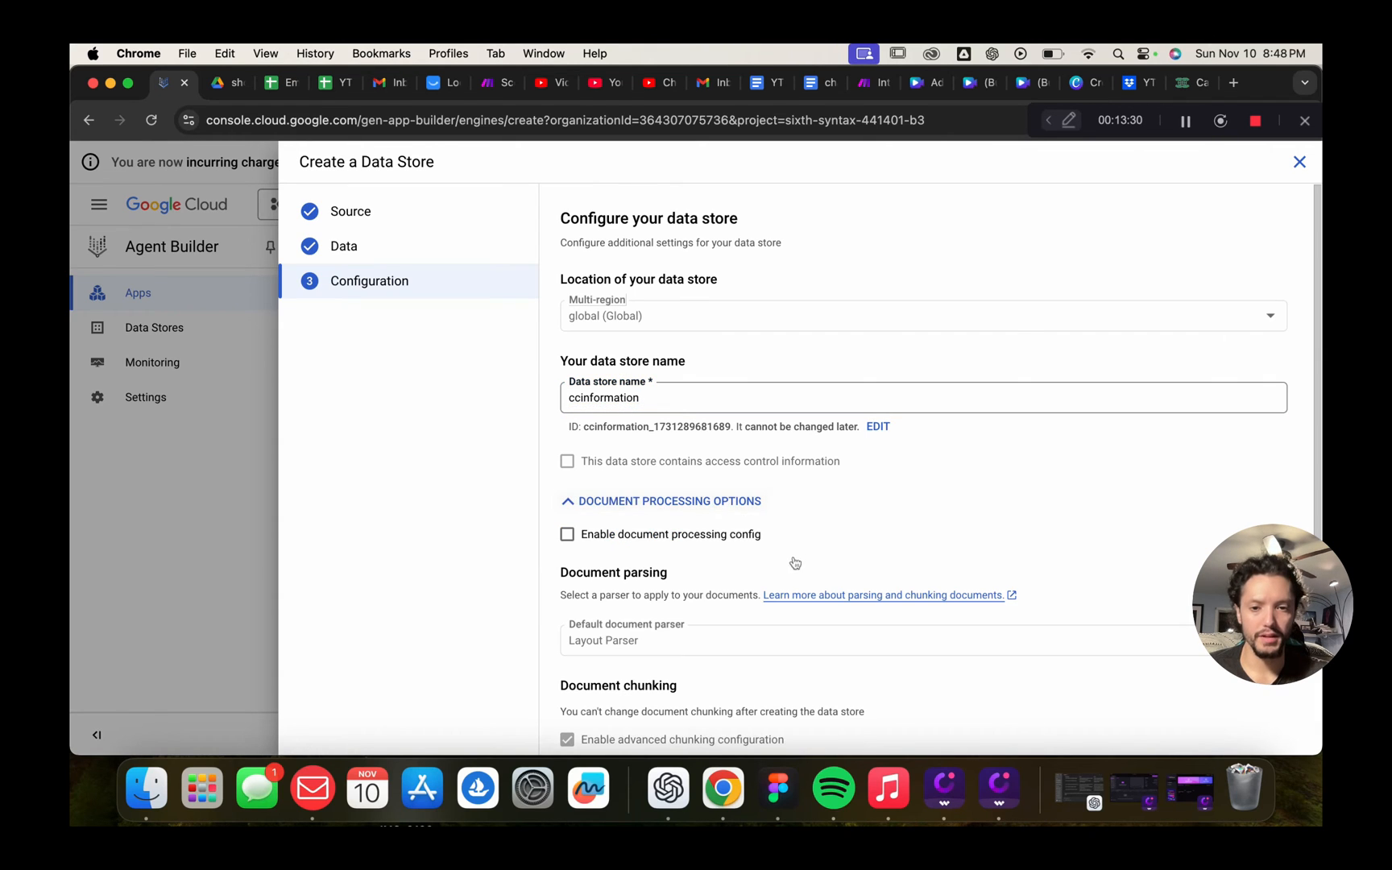
scroll(789, 569, down, 3)
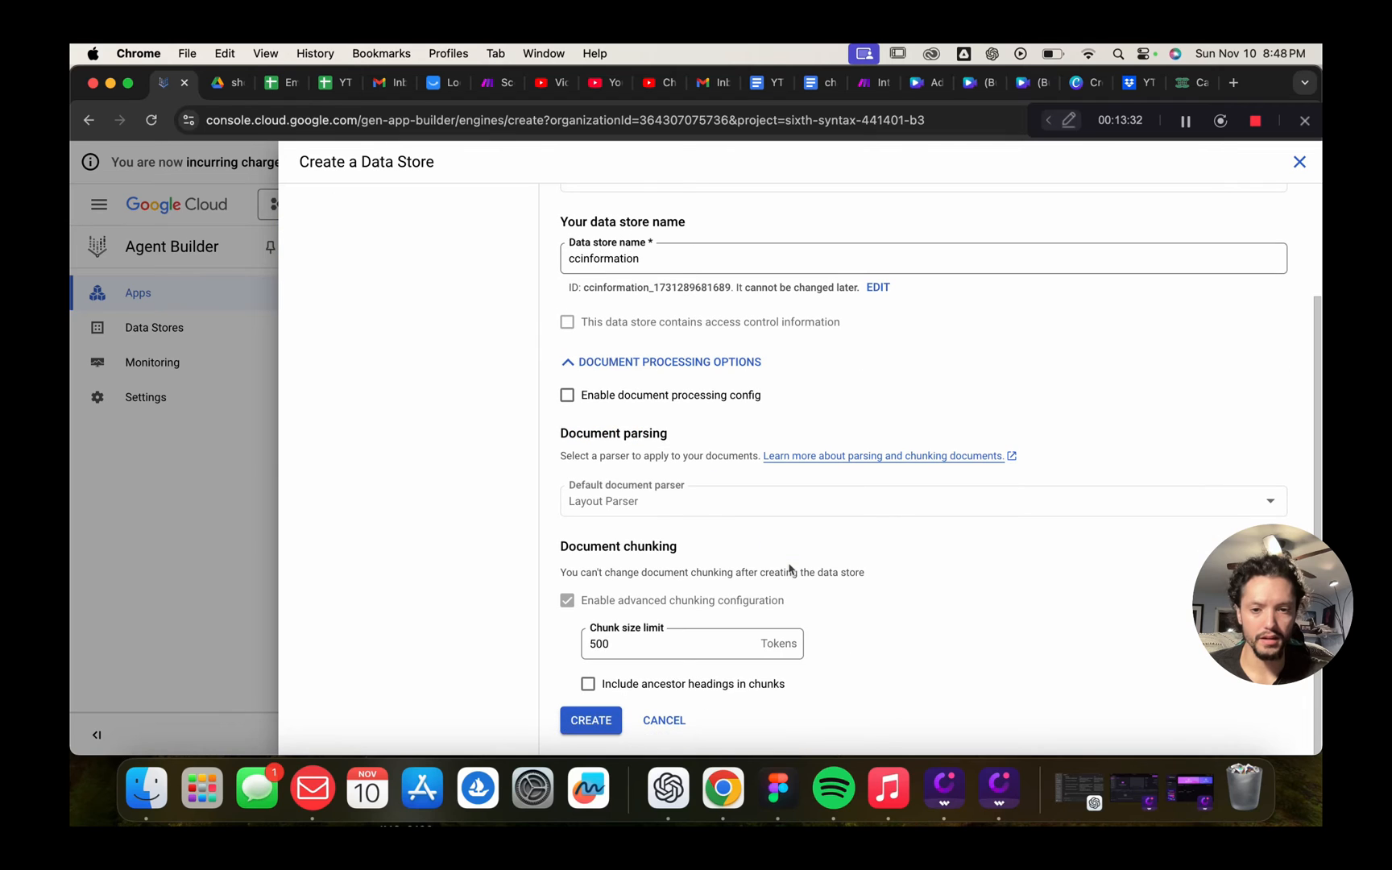
click(591, 721)
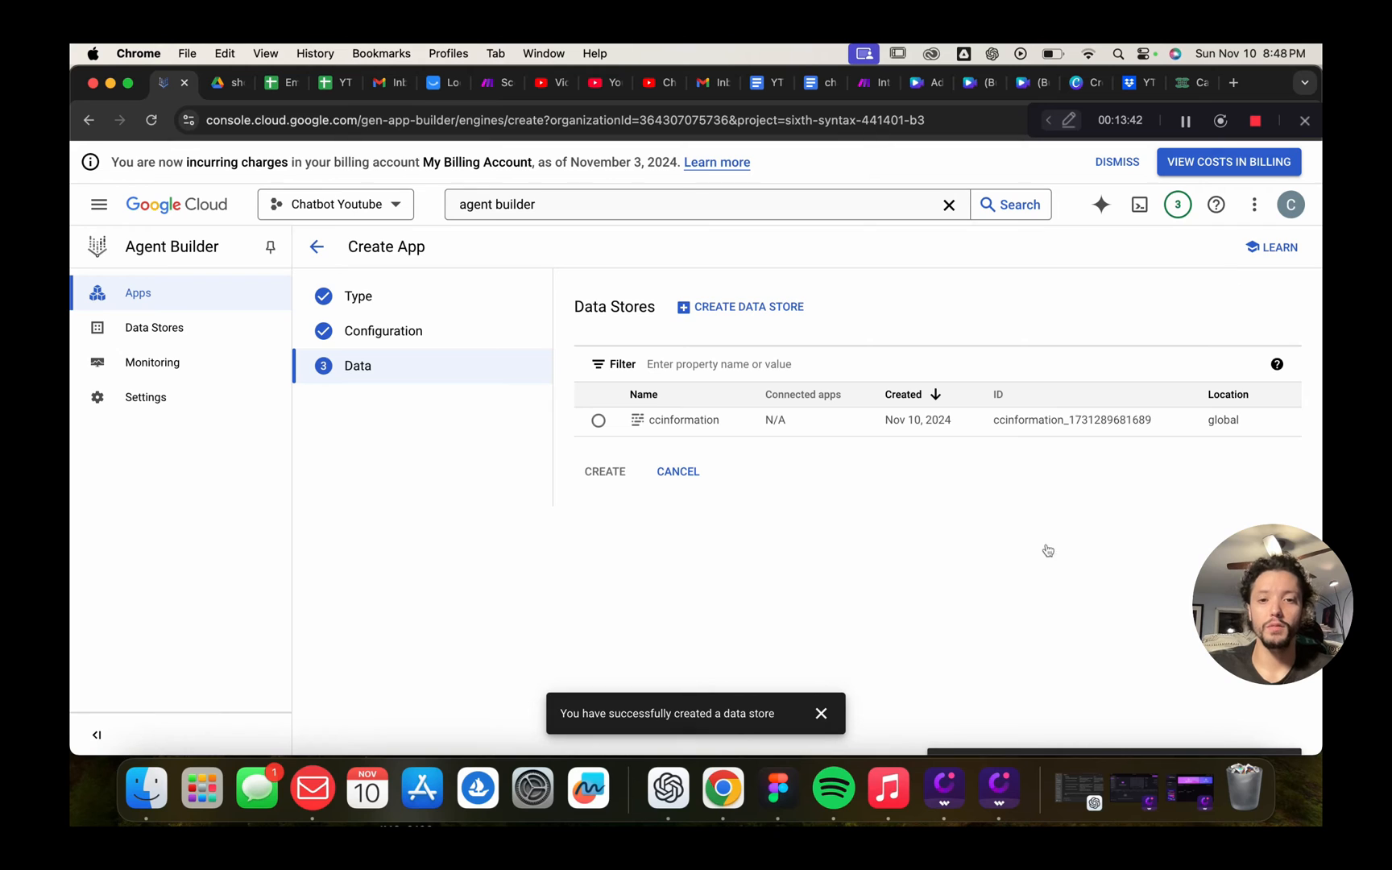
Select the ccinformation data store for the Youtube Chat app and create the app
click(821, 713)
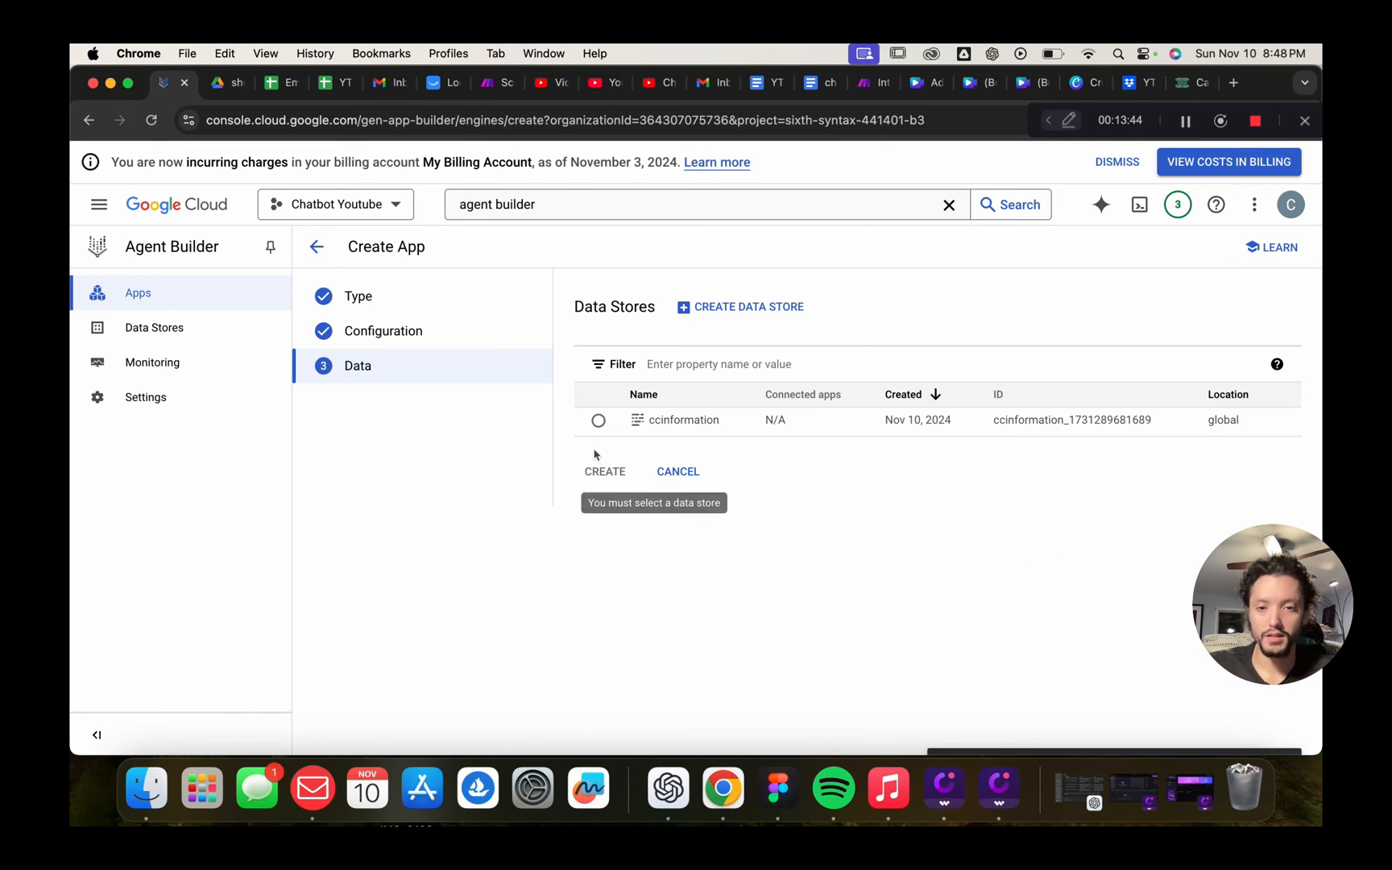
click(598, 421)
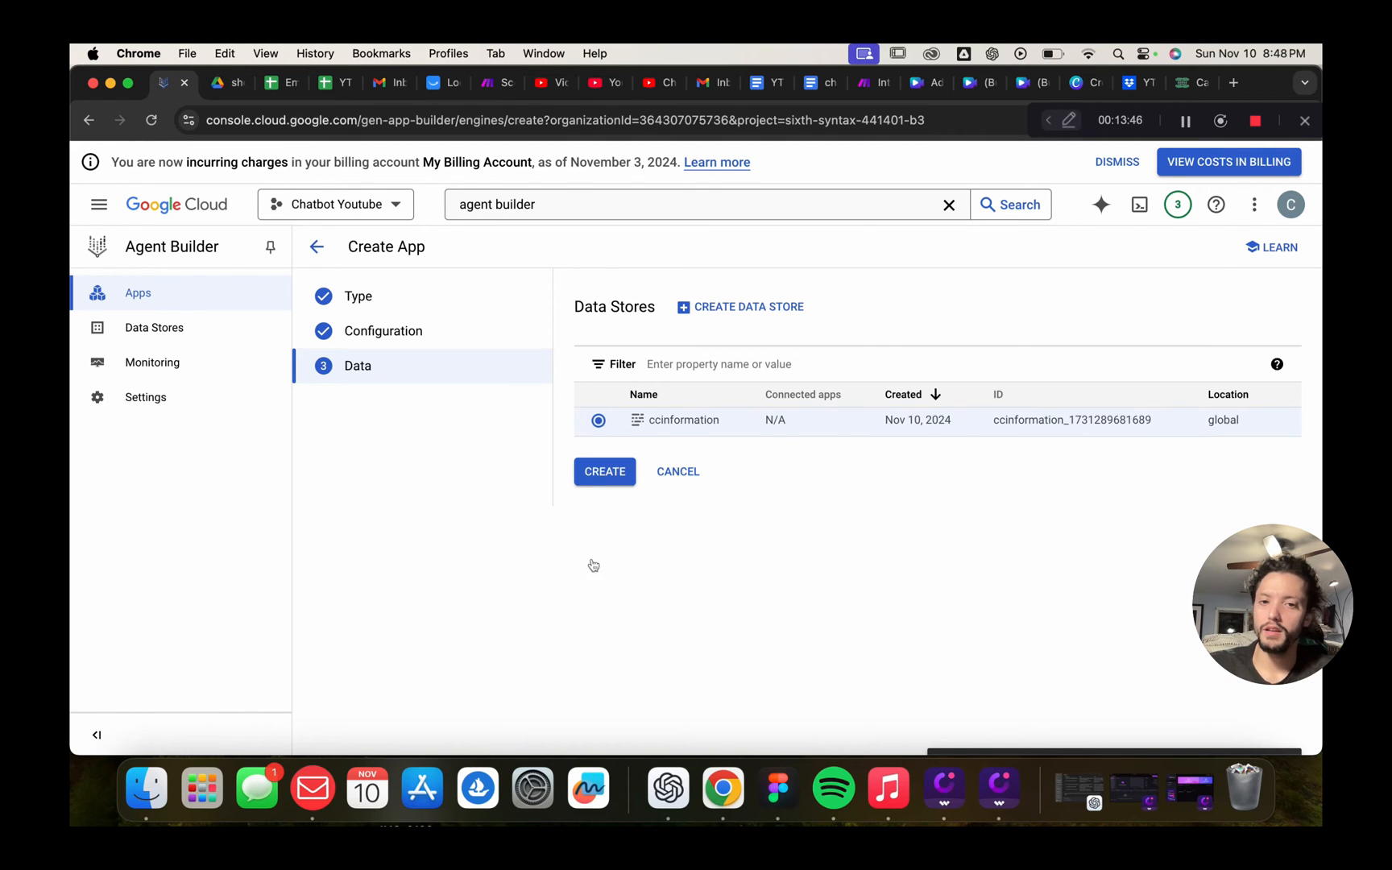
click(602, 472)
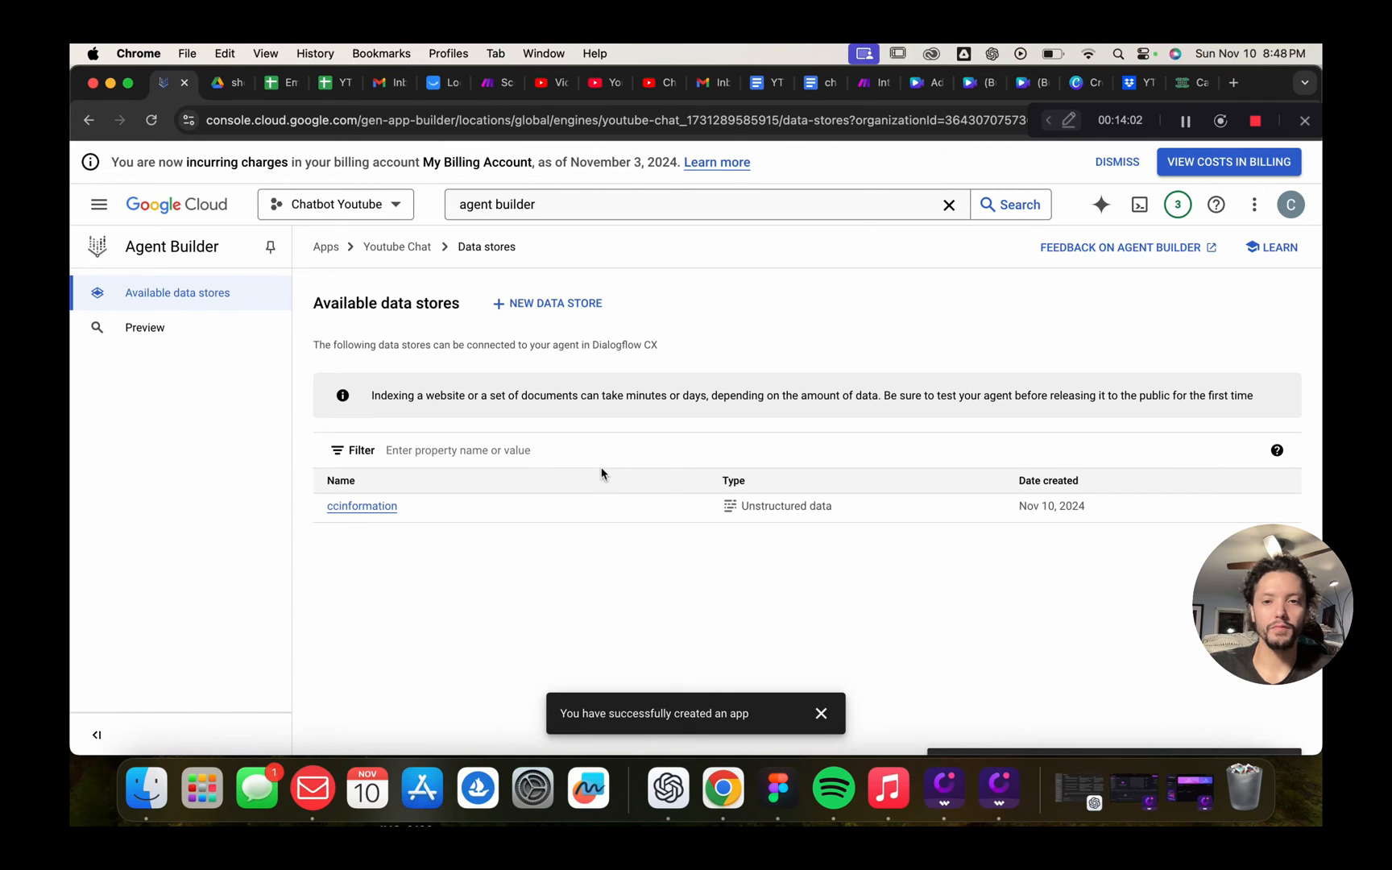
Open the ccinformation data store's details and reload to check document processing
click(362, 507)
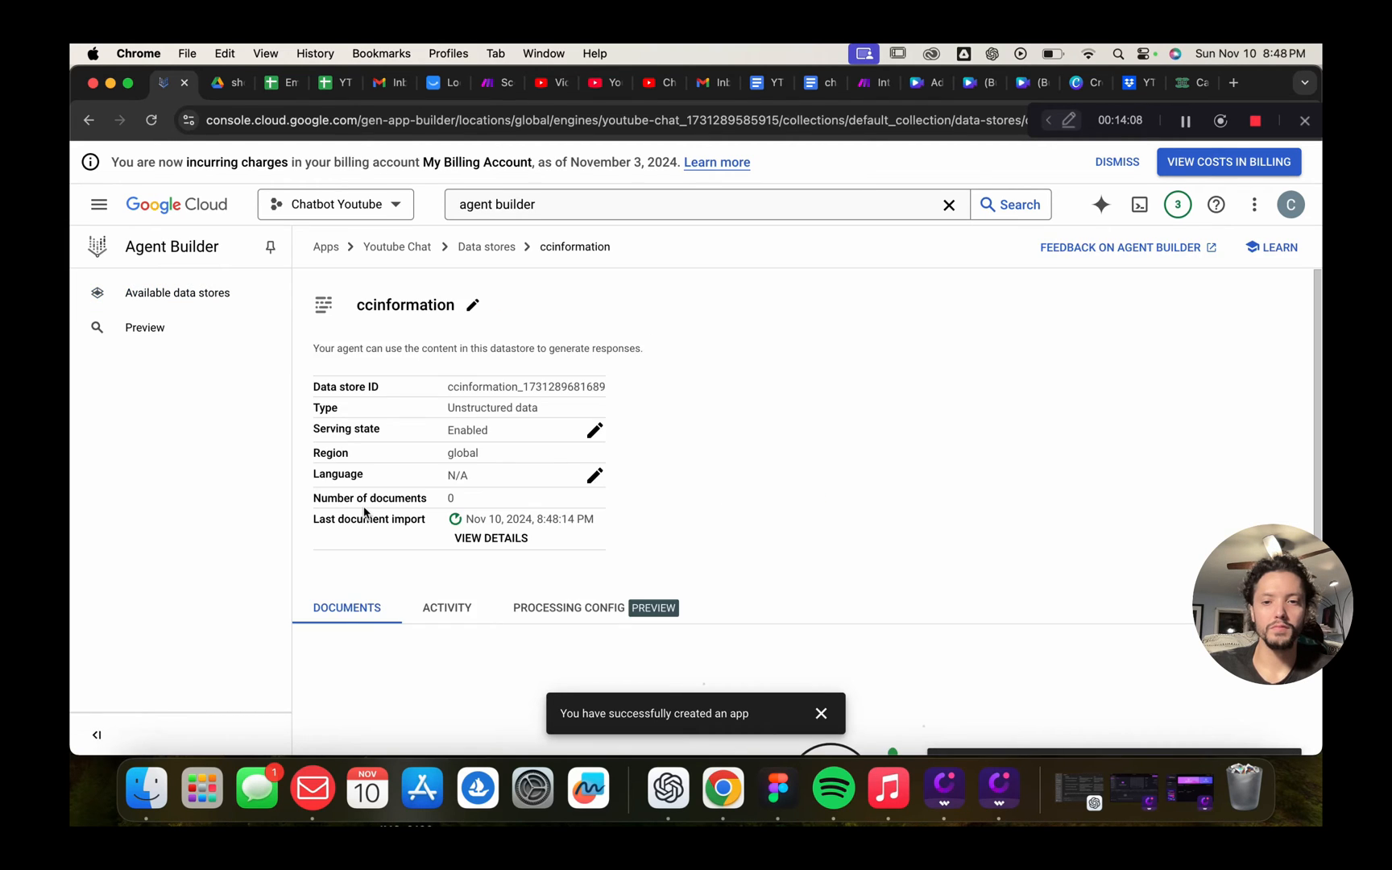
scroll(812, 466, down, 5)
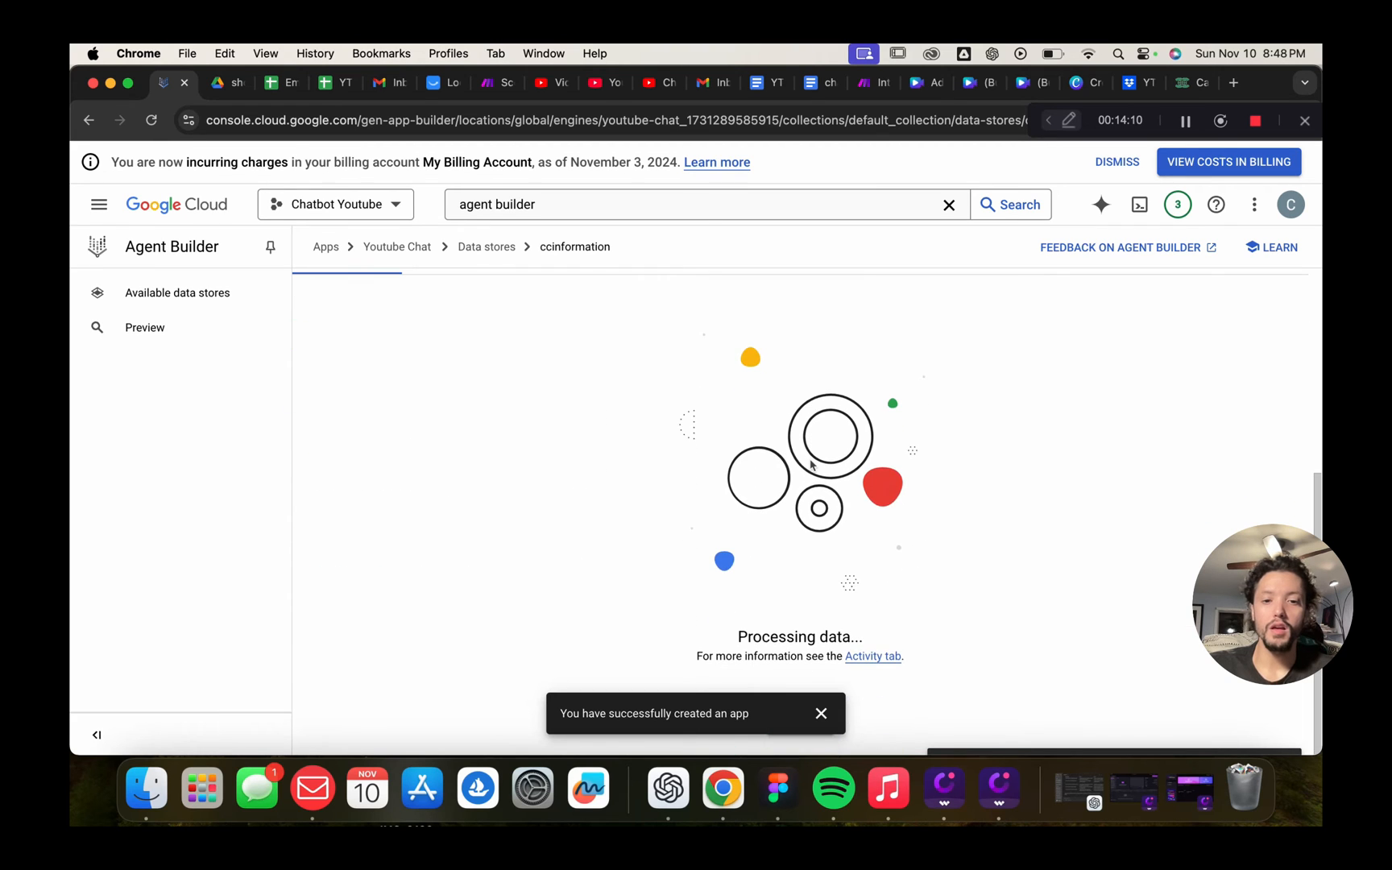
click(821, 713)
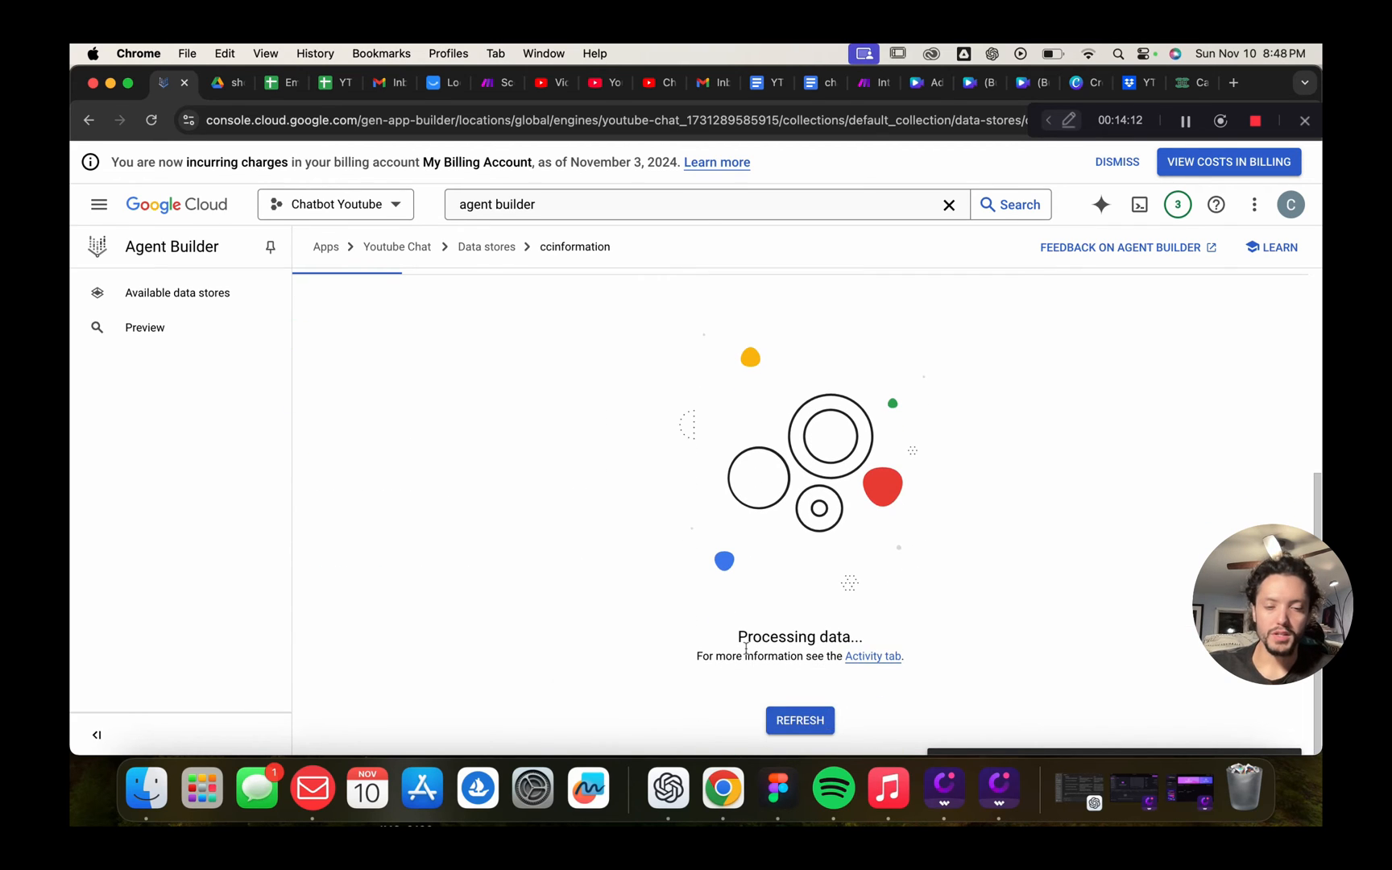
click(792, 719)
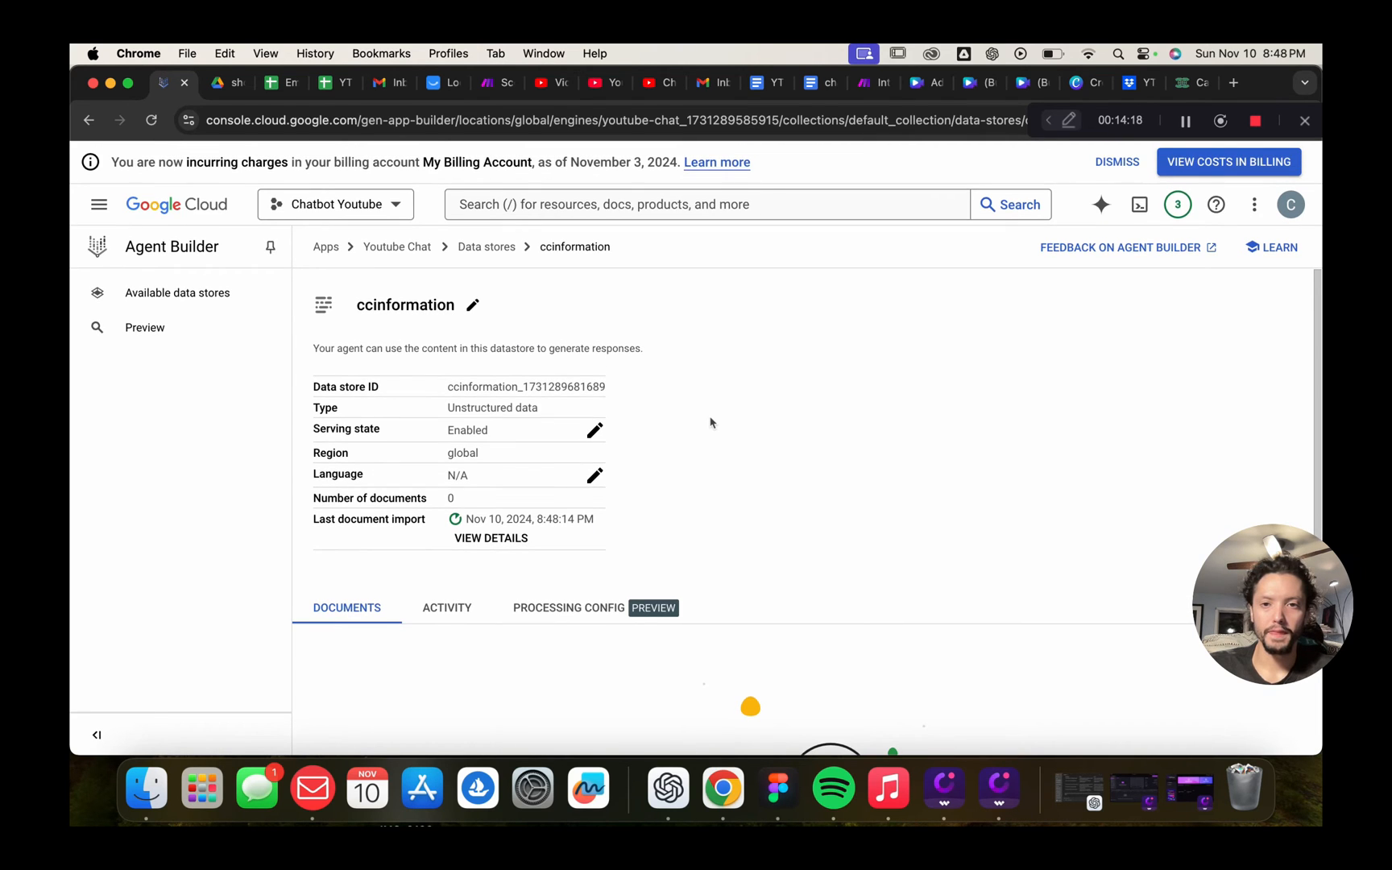
scroll(679, 451, down, 2)
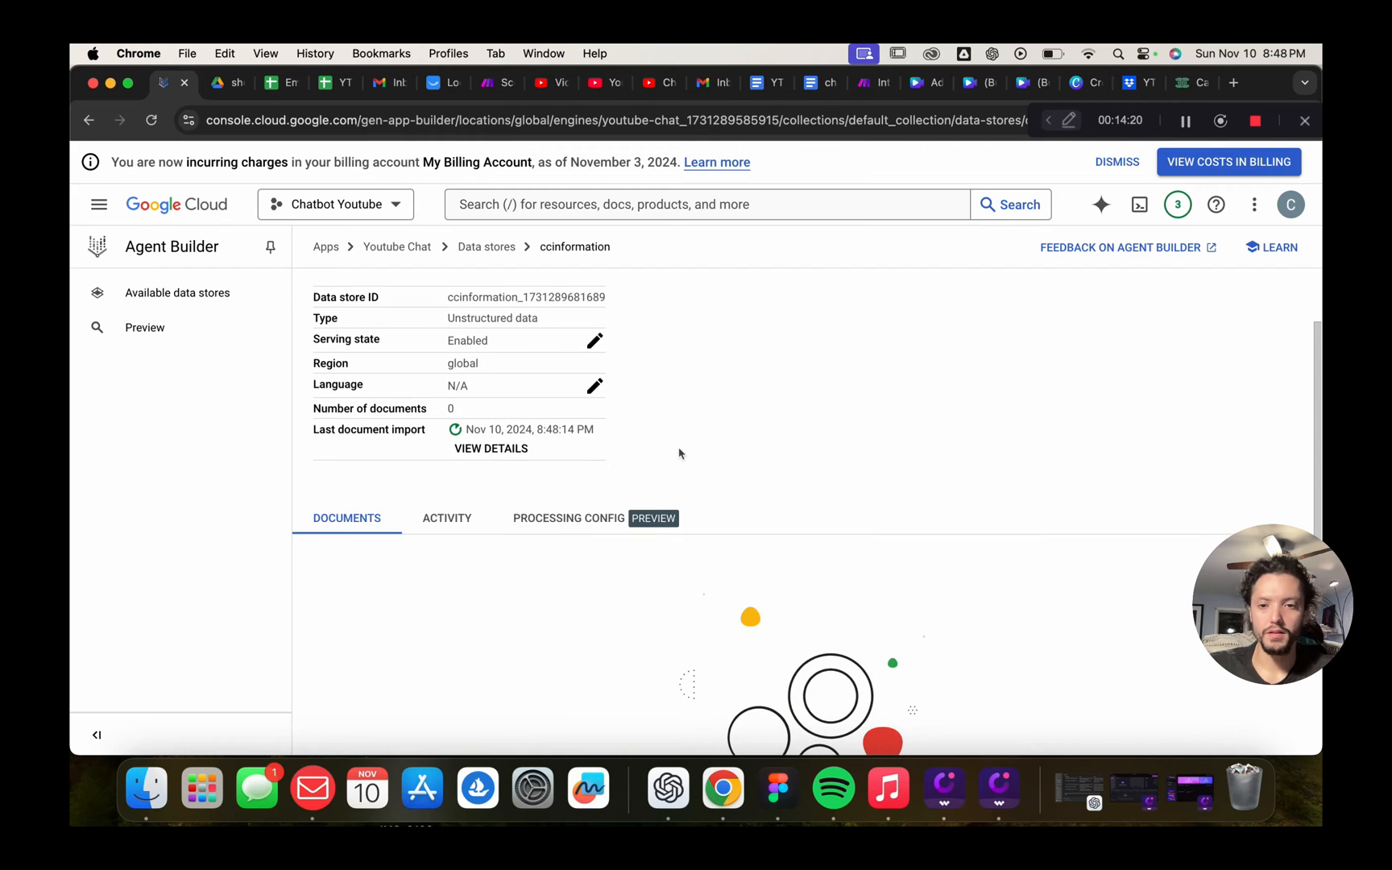
scroll(679, 453, up, 1)
scroll(679, 453, down, 2)
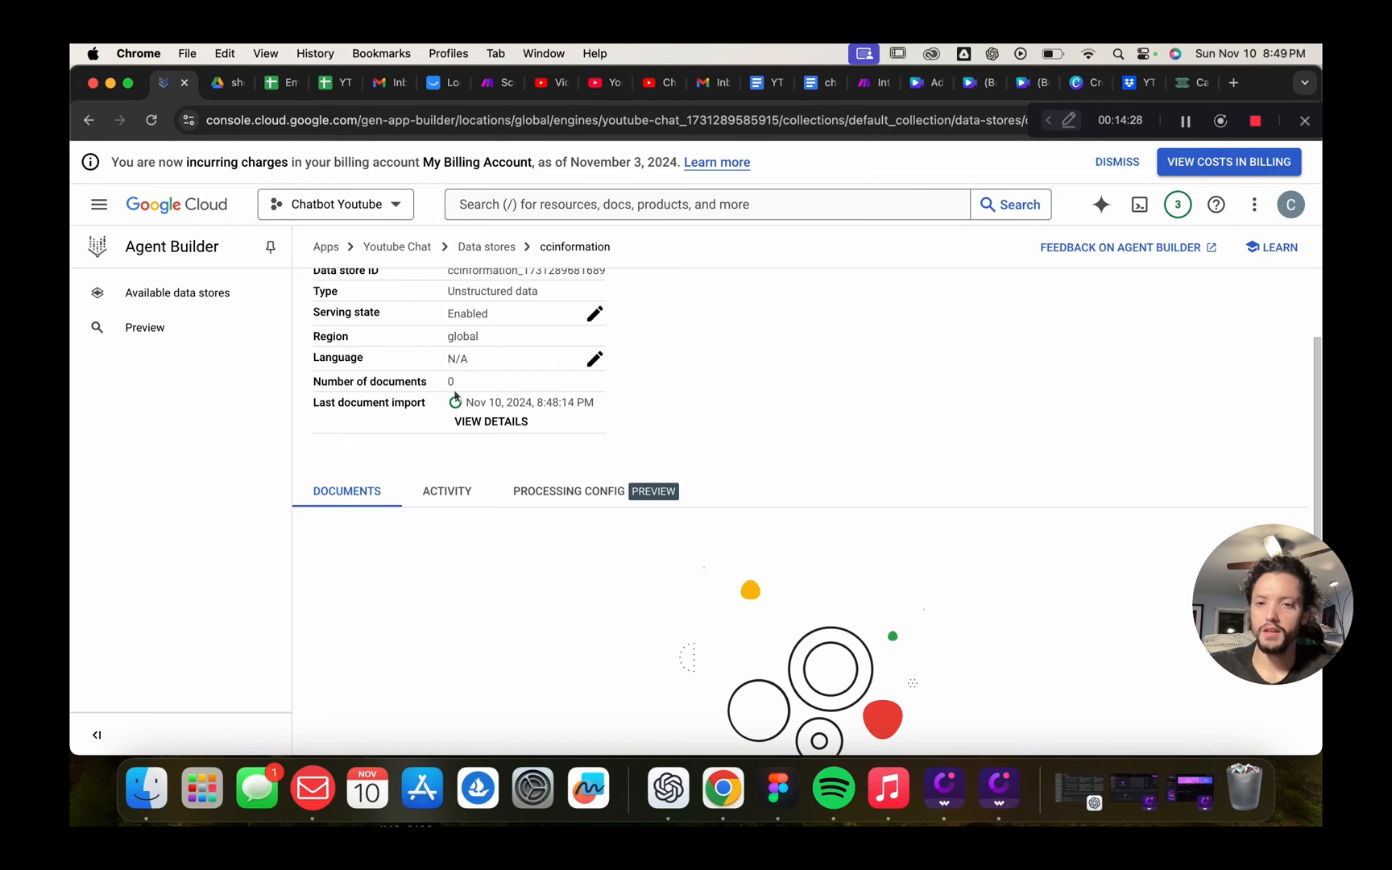
View the import activity, still in progress, then return to the documents list
click(445, 498)
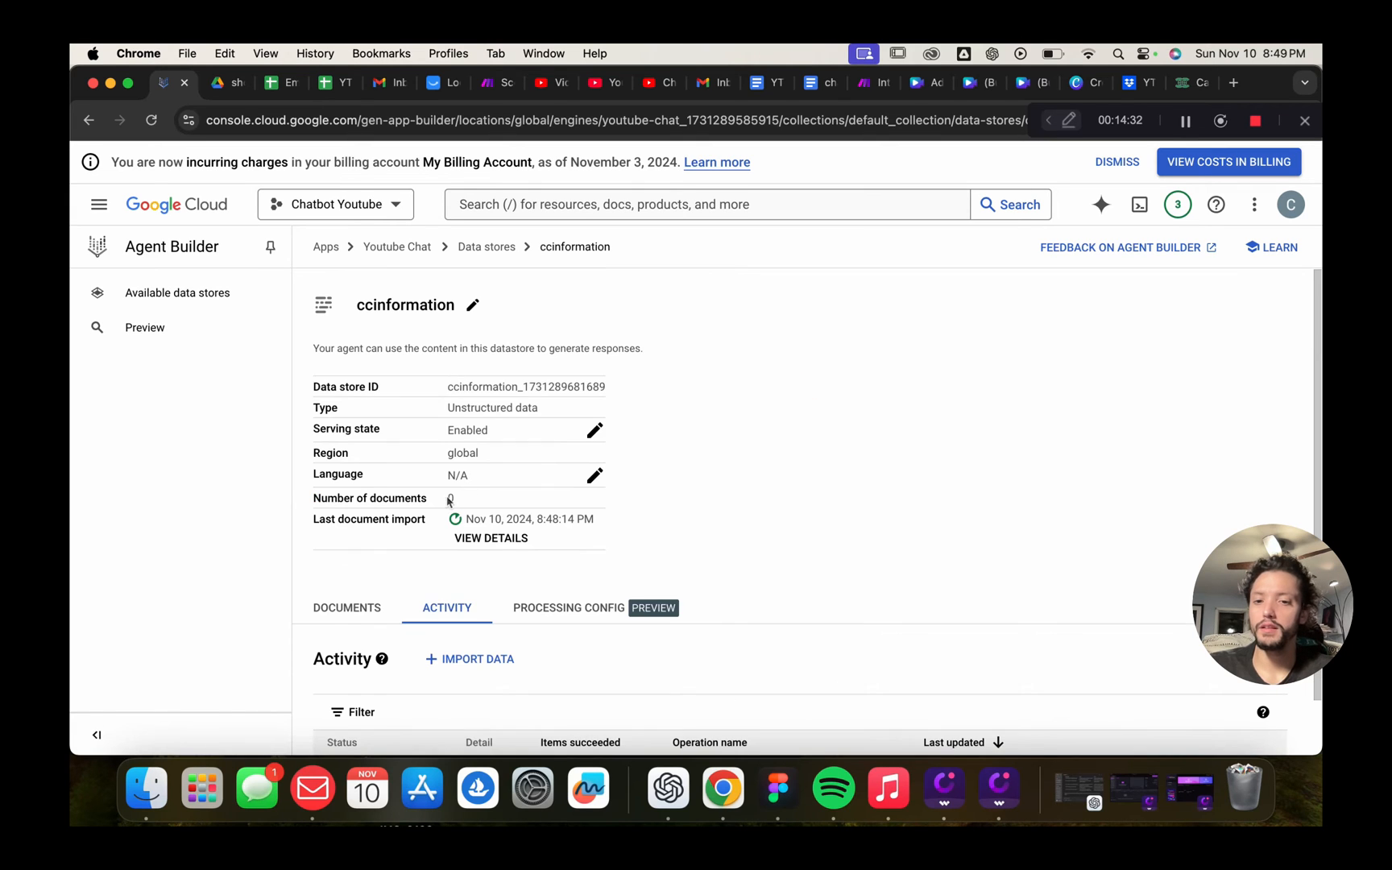
scroll(631, 530, down, 1)
scroll(630, 530, down, 1)
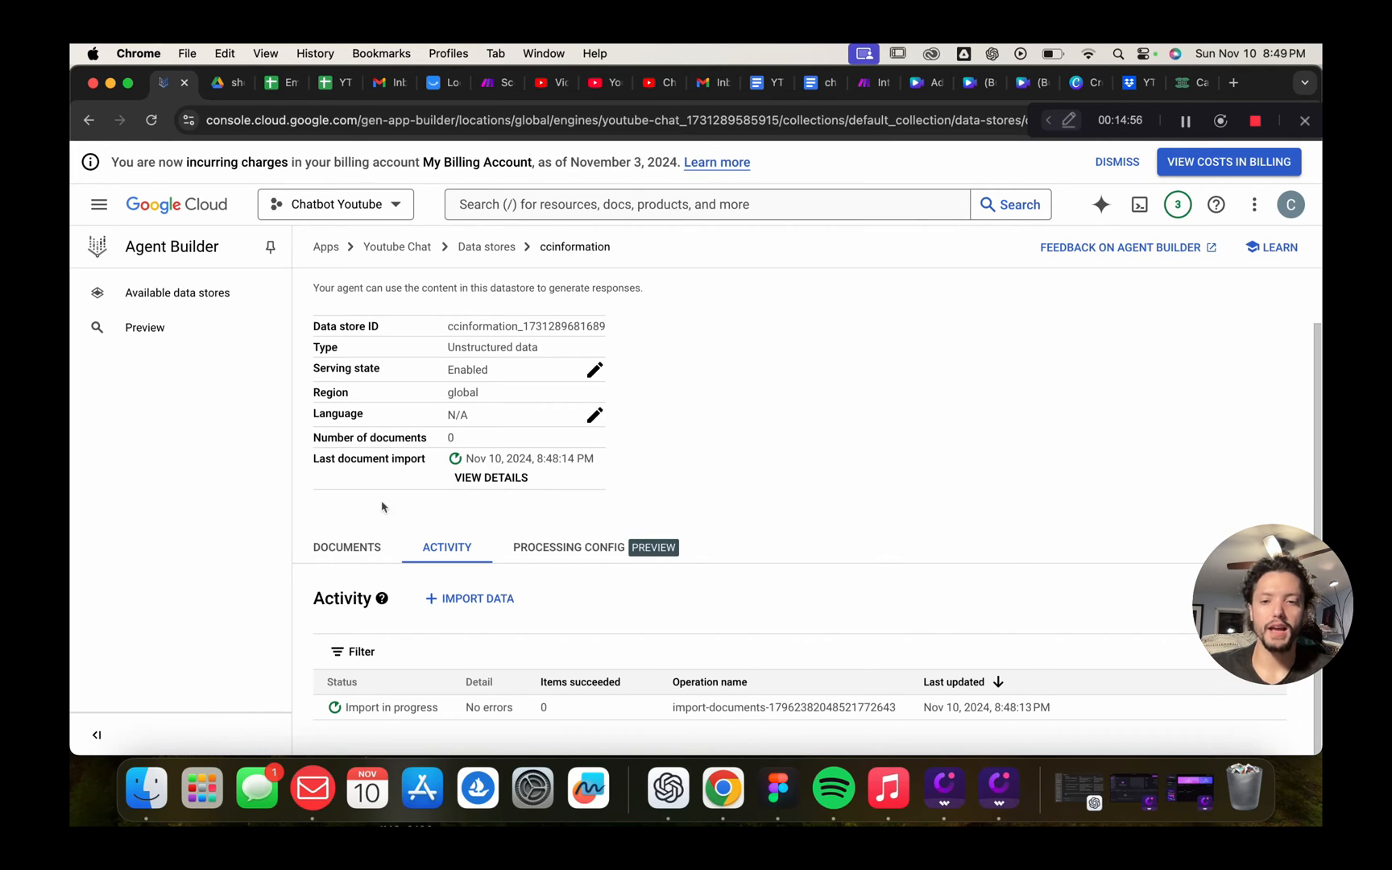
click(344, 547)
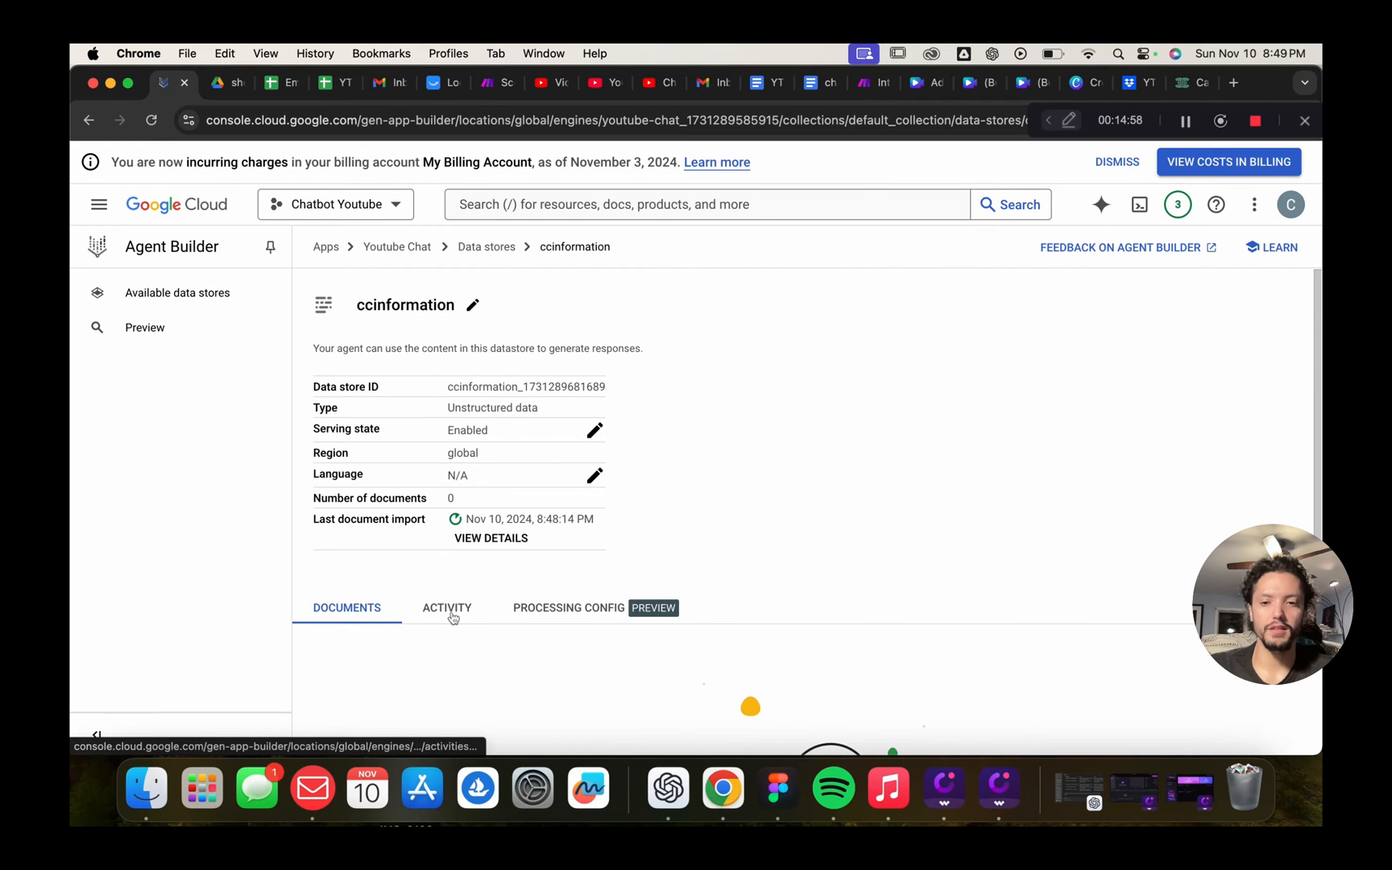
scroll(769, 454, down, 5)
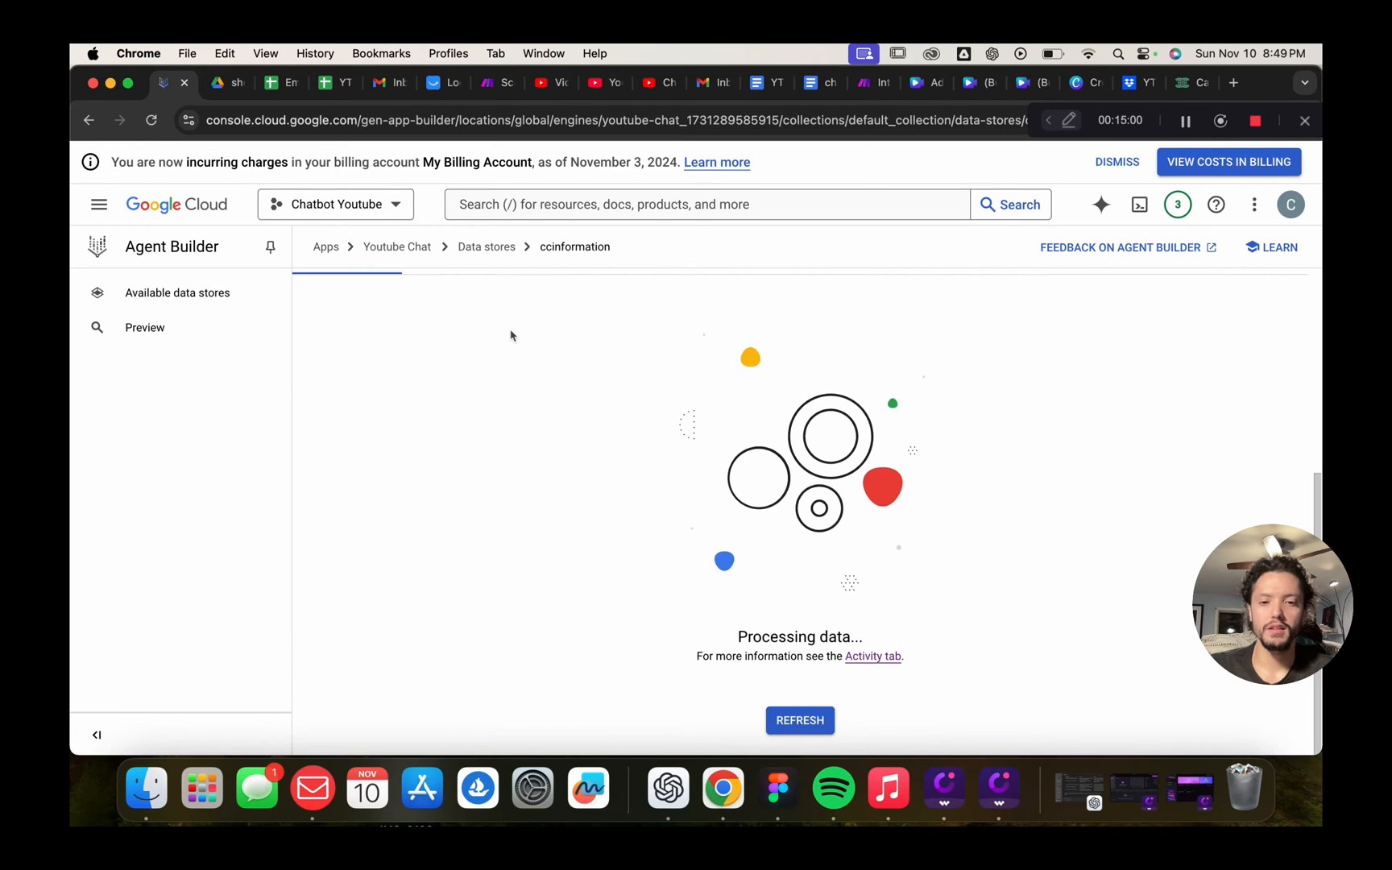
scroll(510, 335, up, 3)
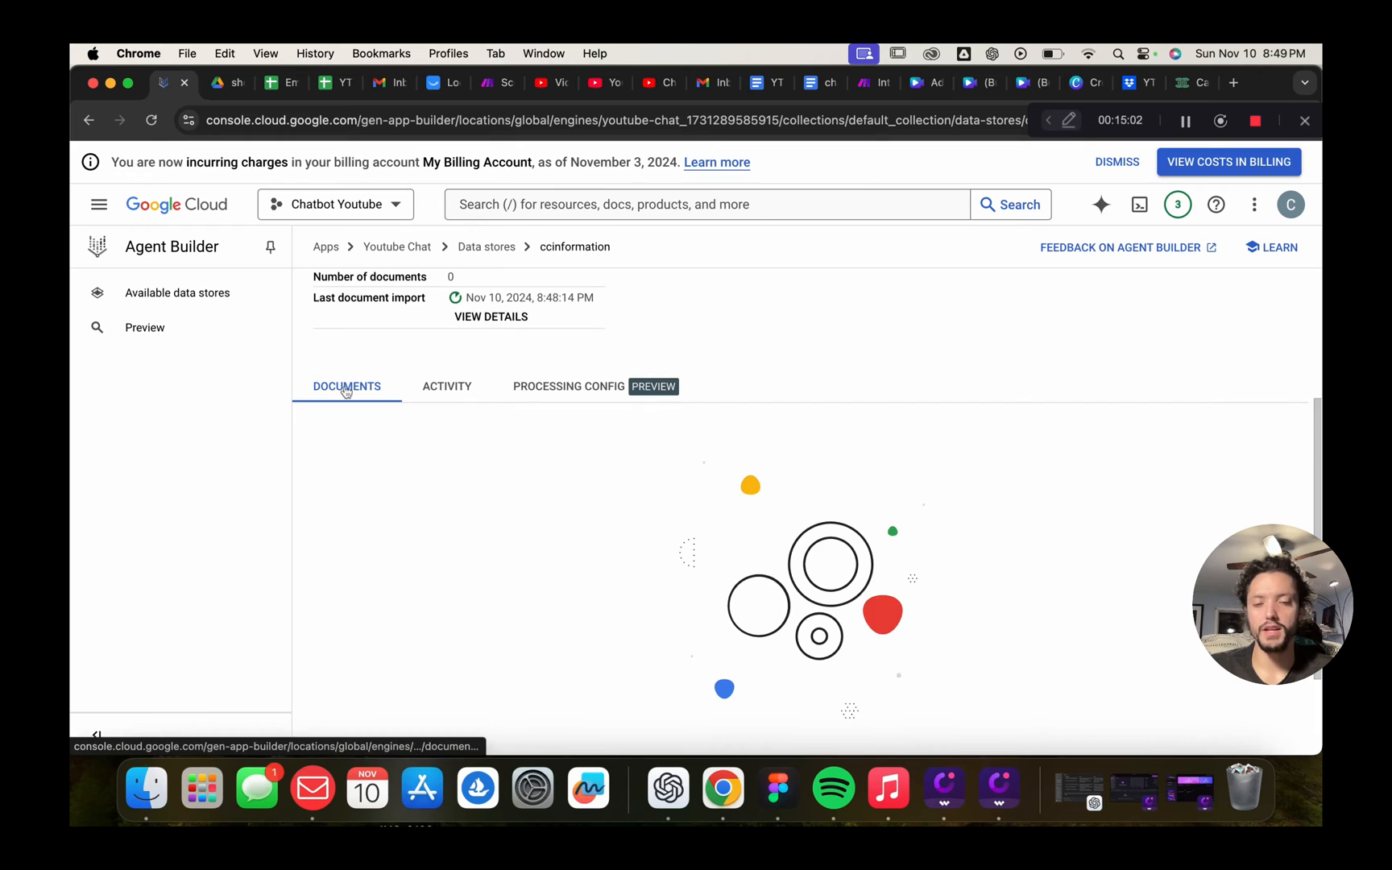
scroll(937, 489, down, 3)
Reload the documents, recheck import activity, and open the processing configuration
click(800, 720)
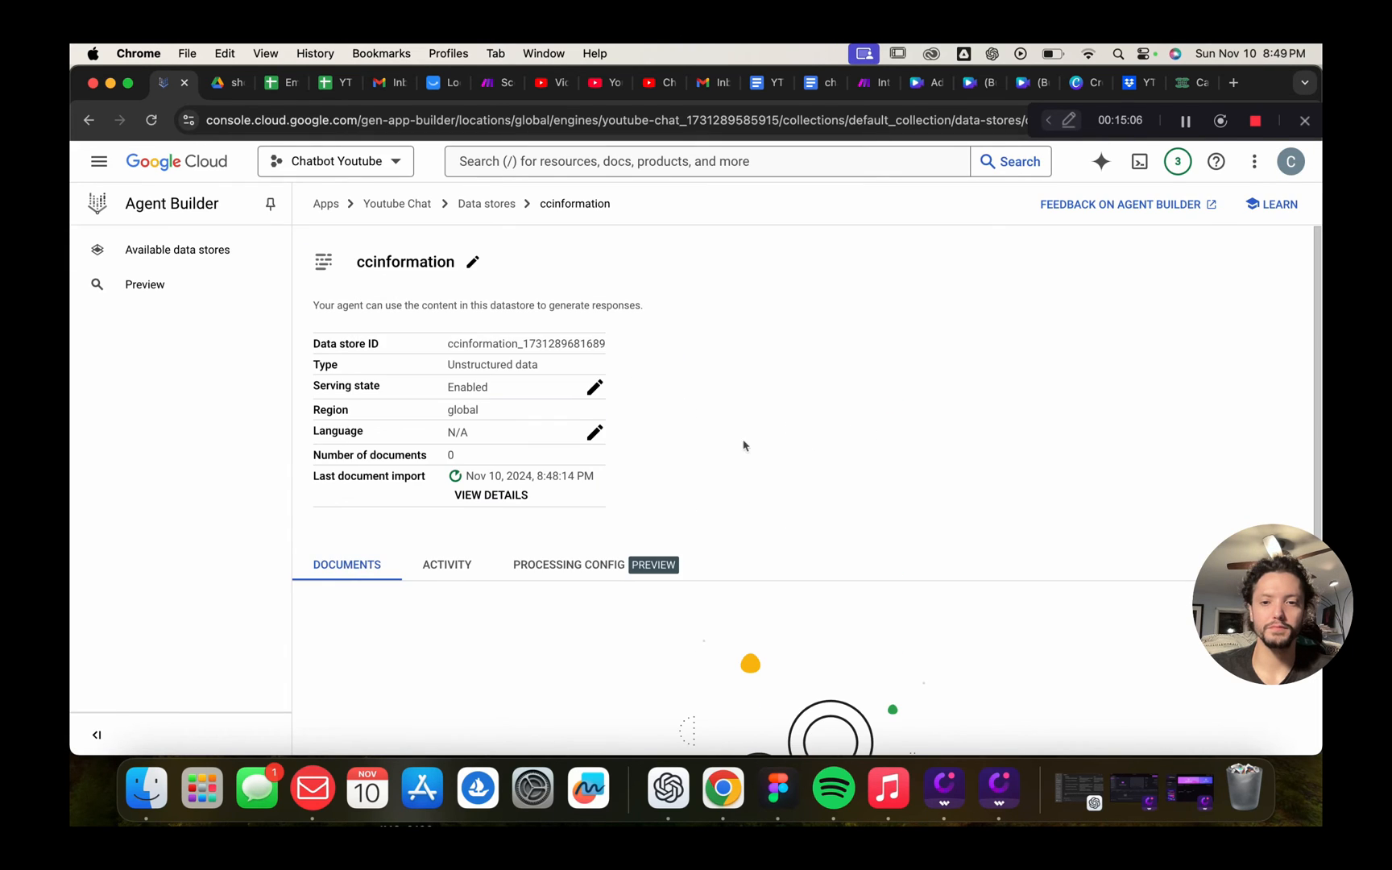
scroll(760, 549, down, 5)
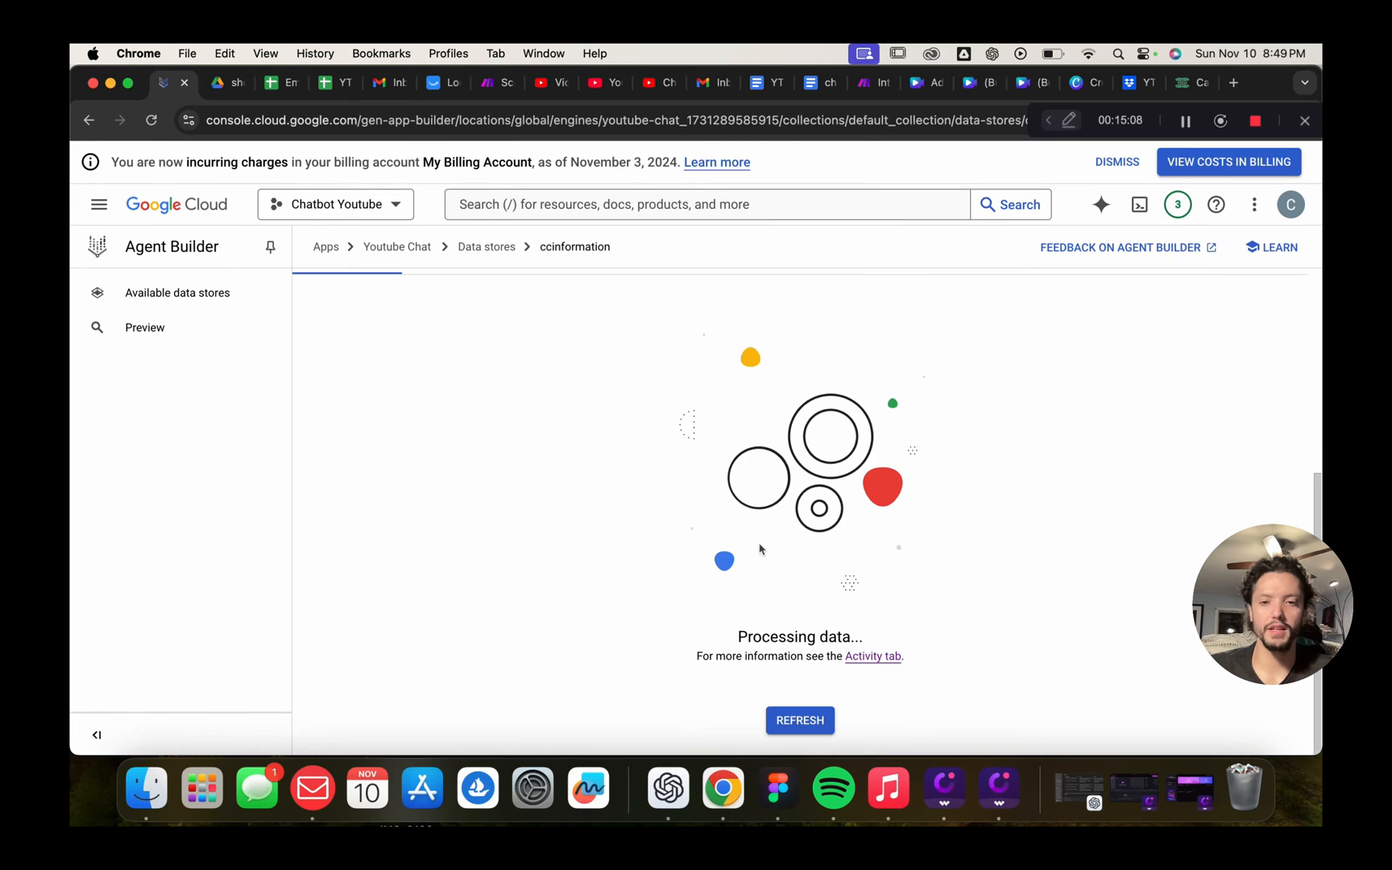
scroll(760, 549, up, 4)
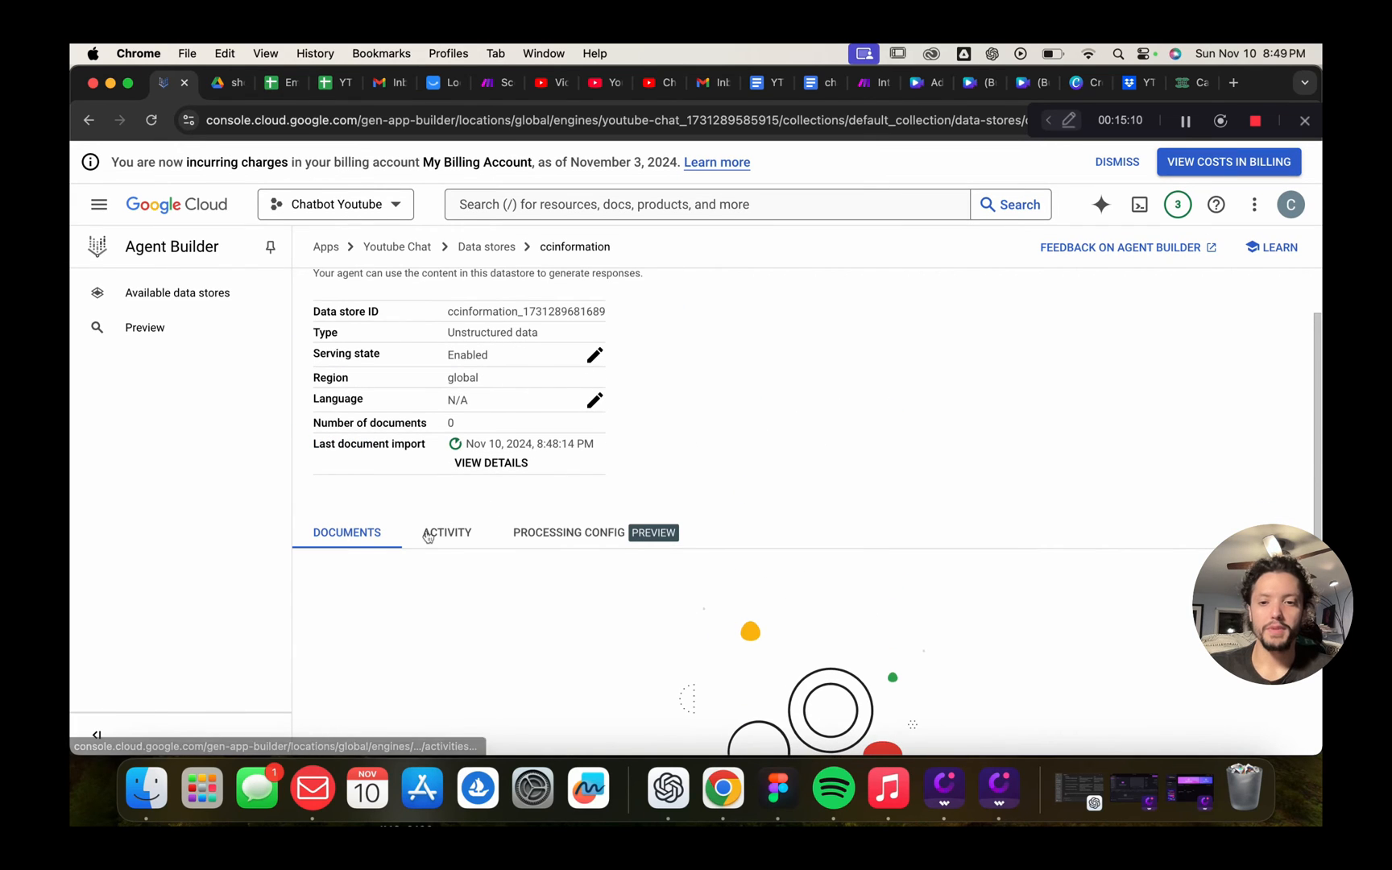
click(428, 537)
scroll(851, 541, down, 2)
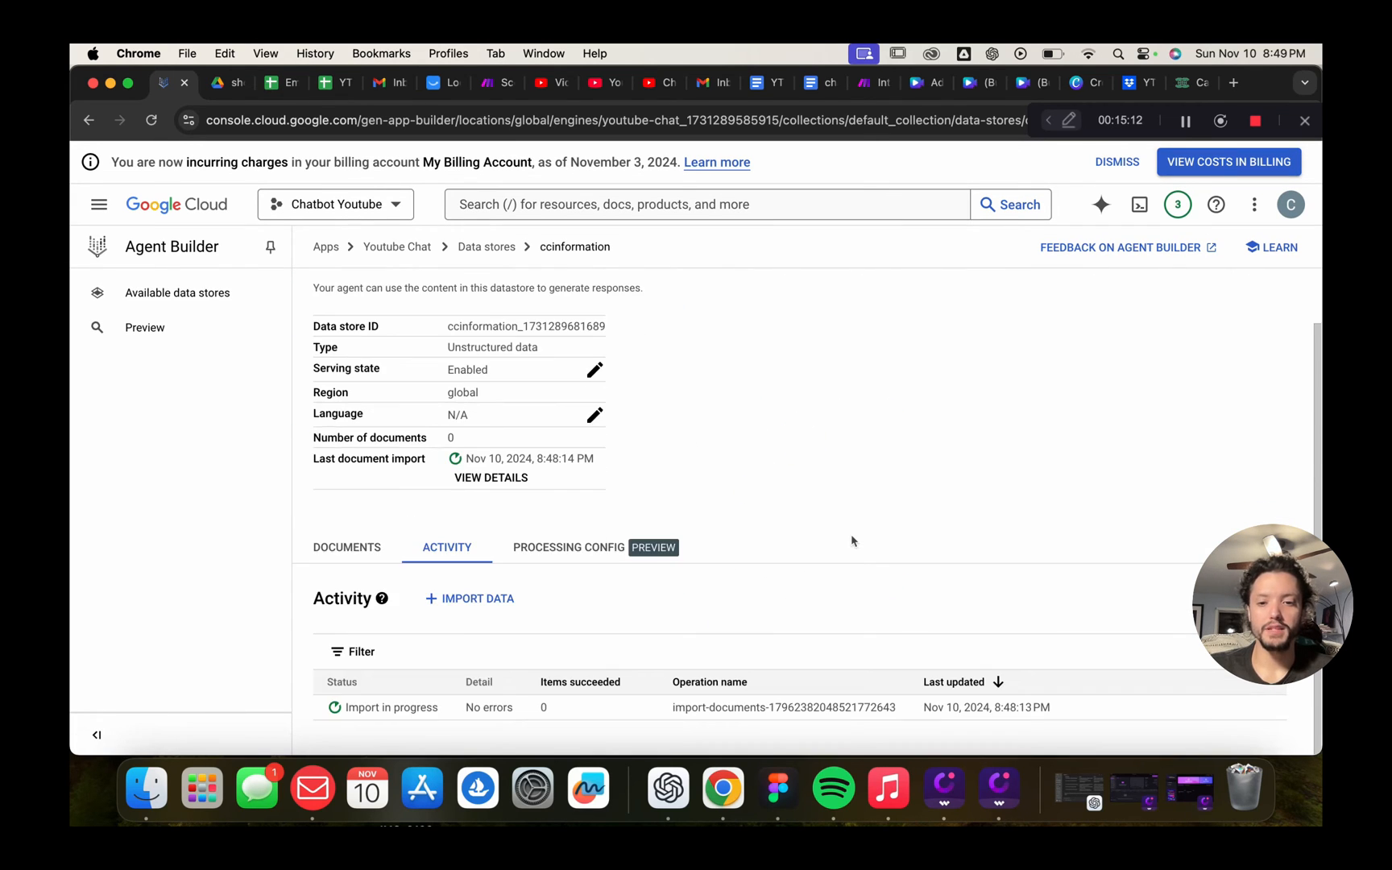
click(548, 548)
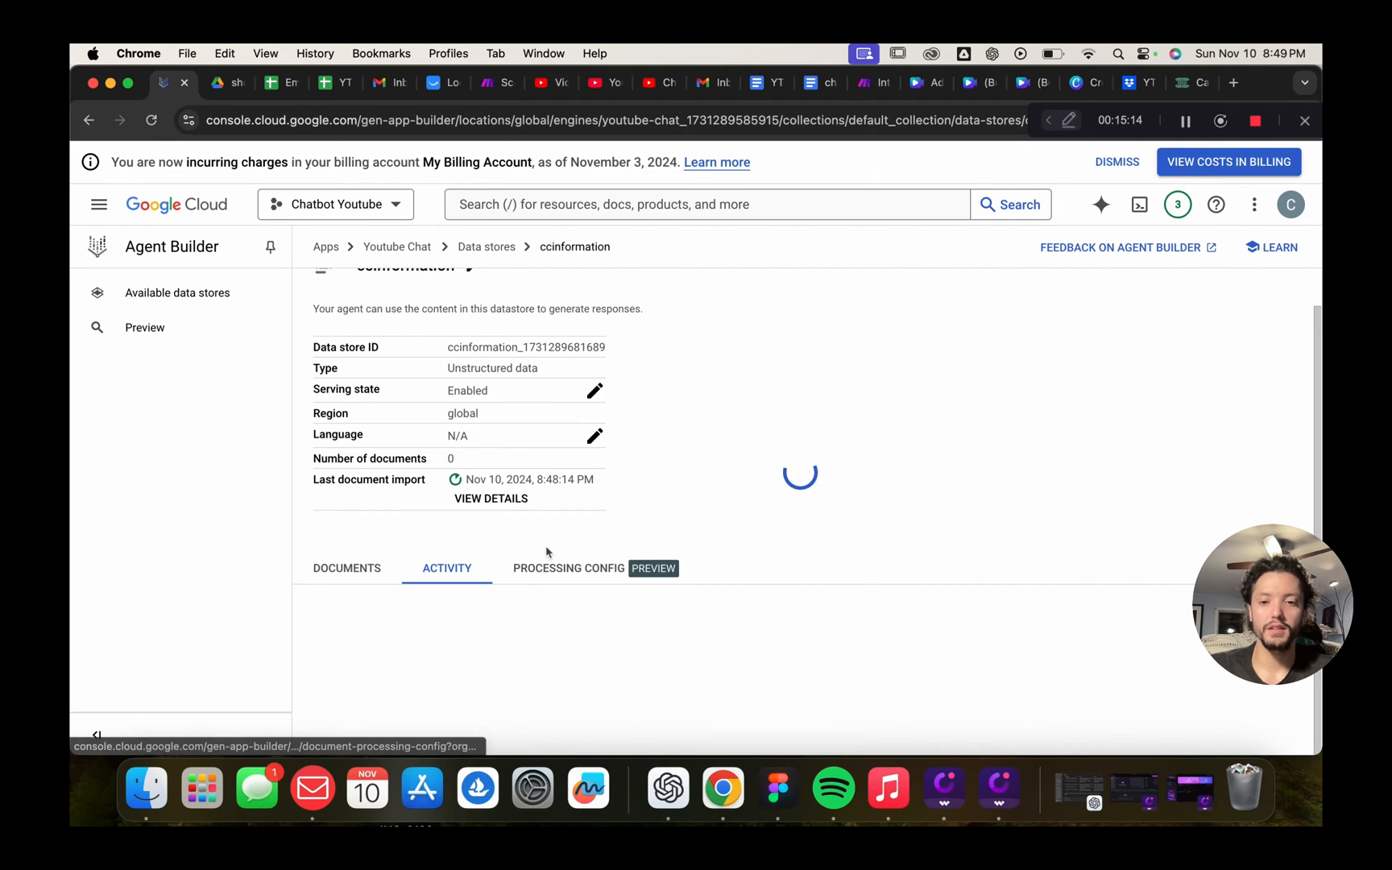
Switch the default document parser from Layout Parser to Digital Parser and submit
scroll(809, 557, down, 3)
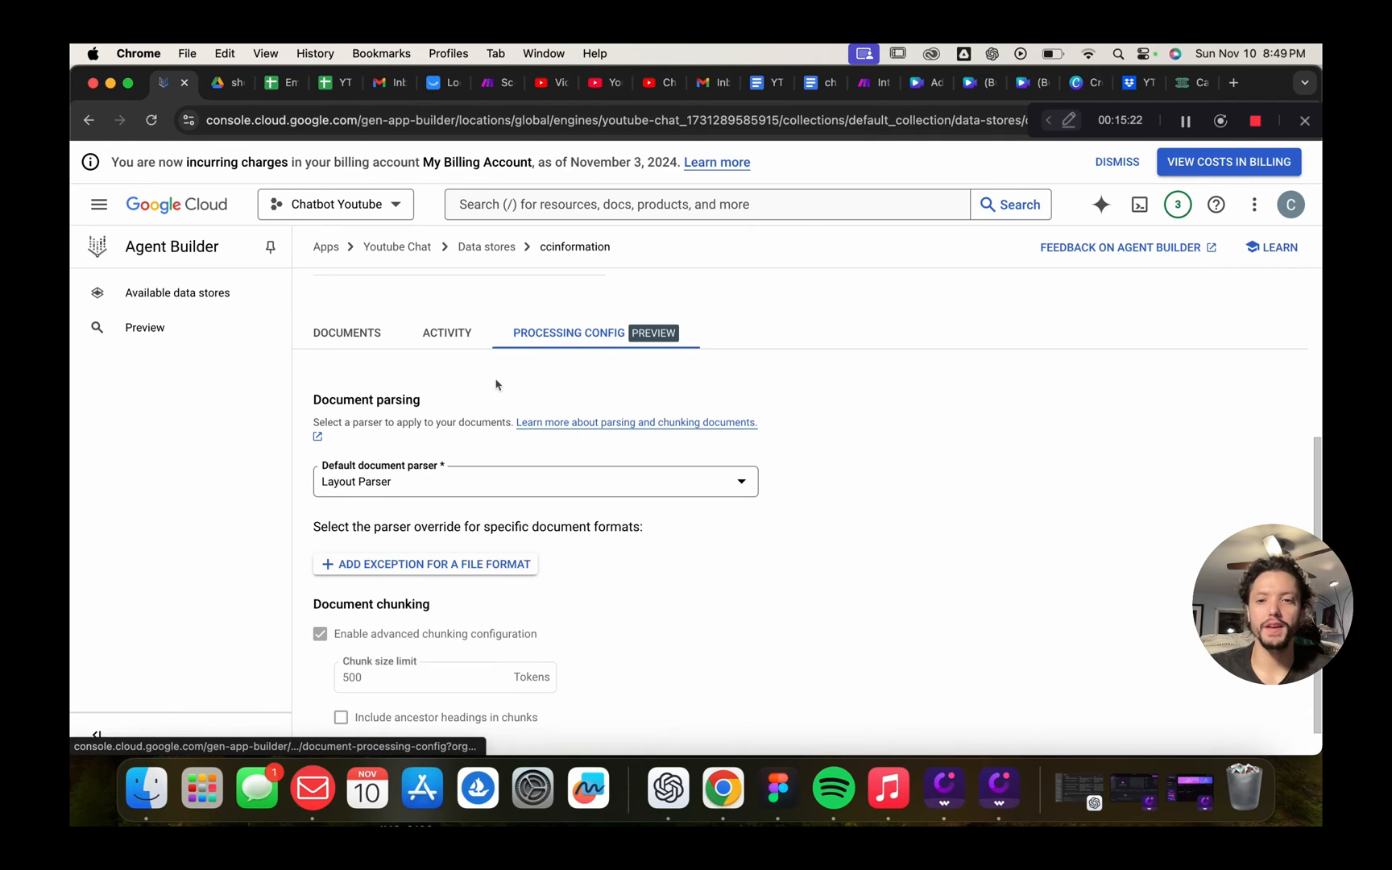
scroll(419, 399, down, 1)
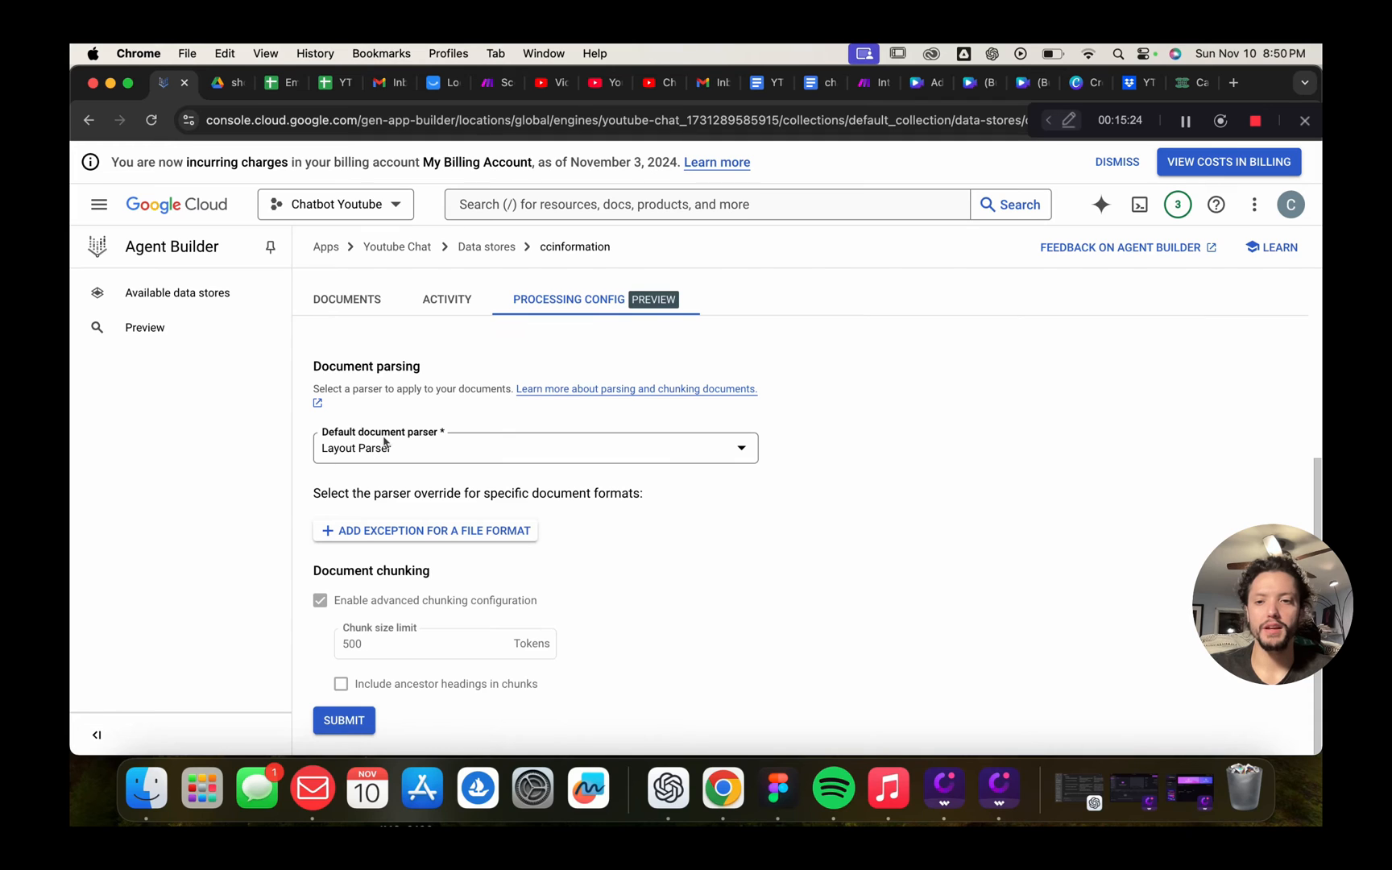
click(742, 447)
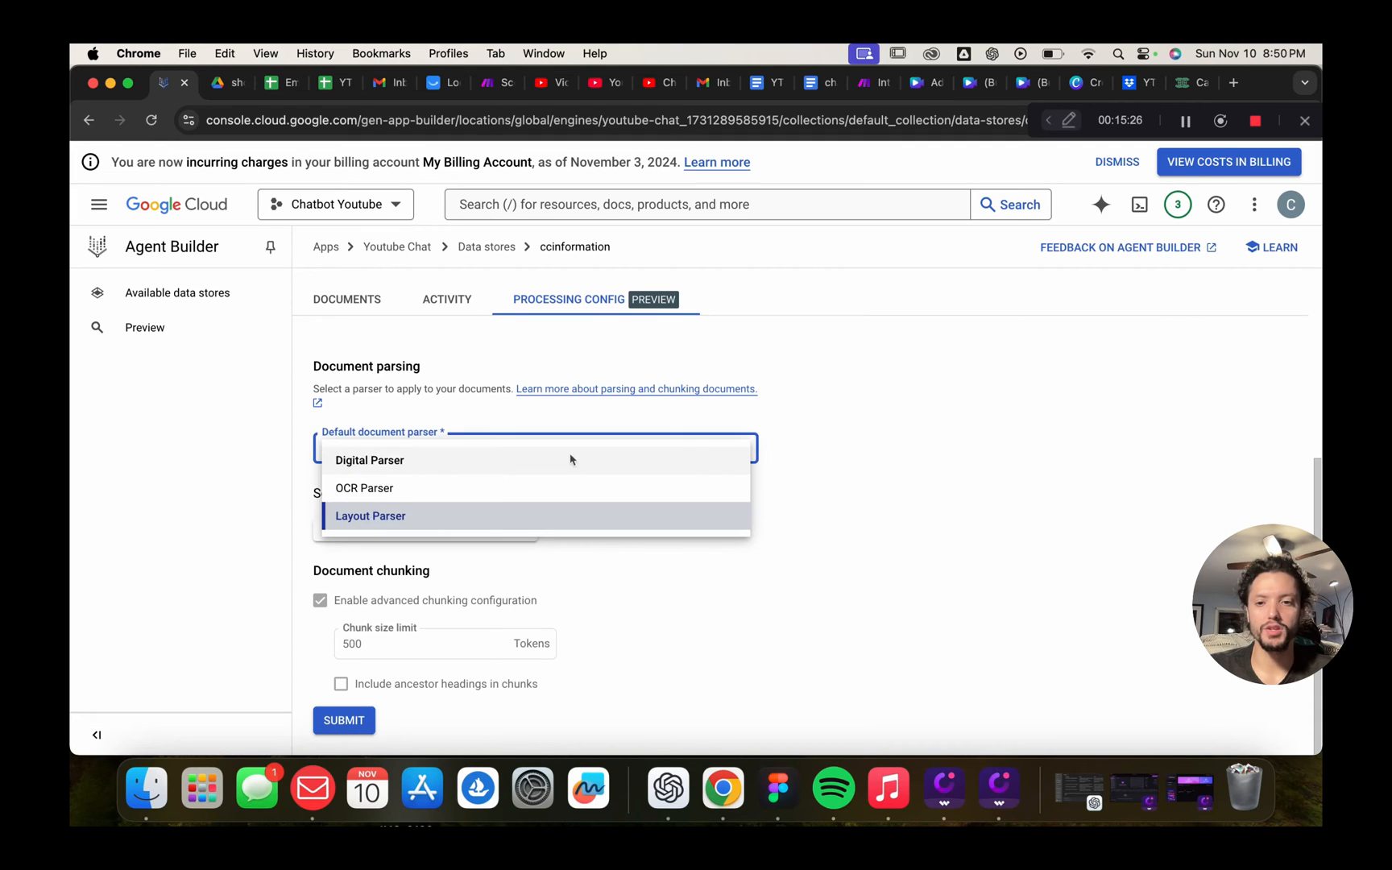
click(404, 459)
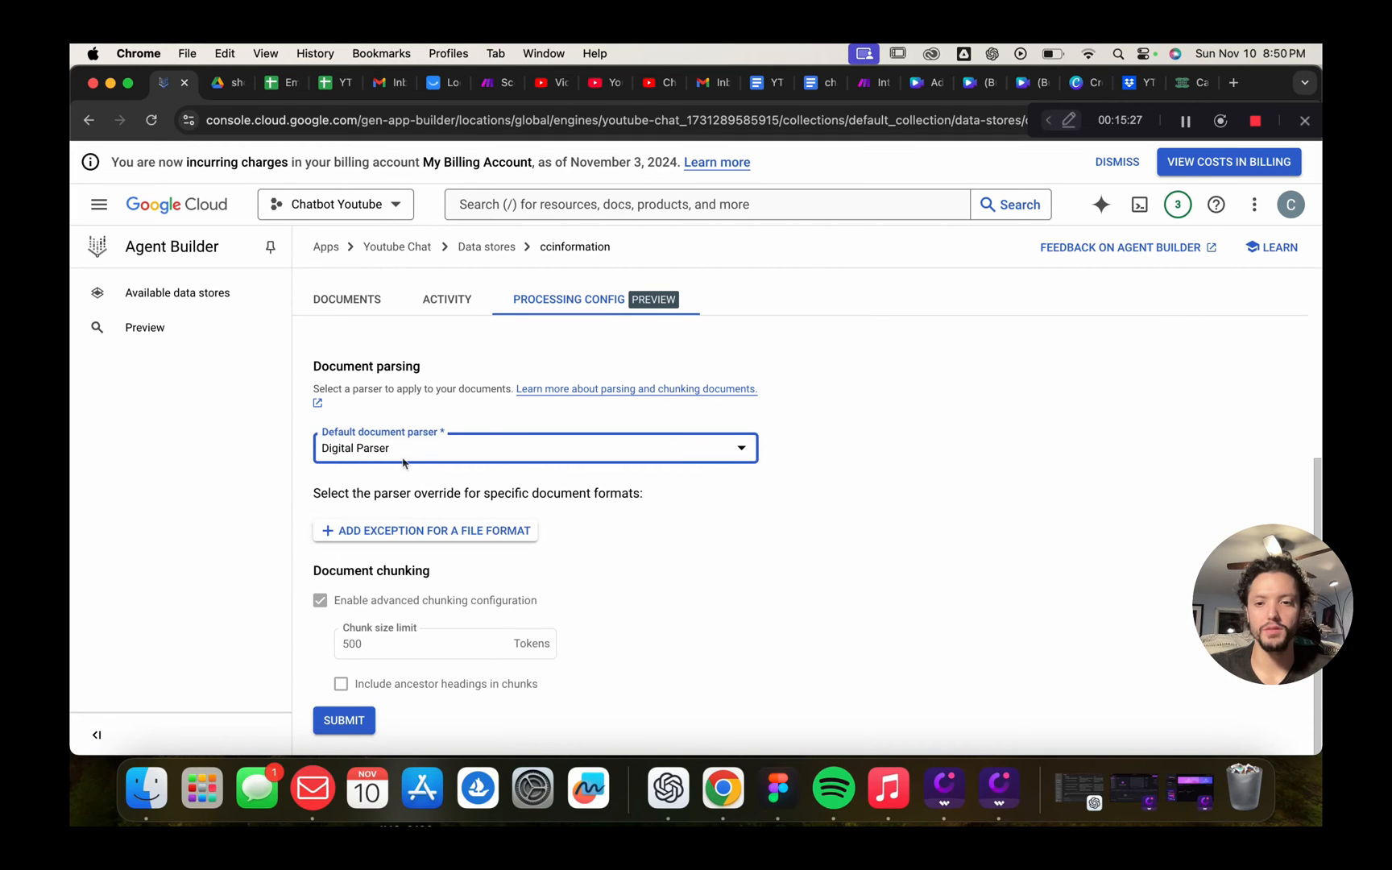
click(344, 737)
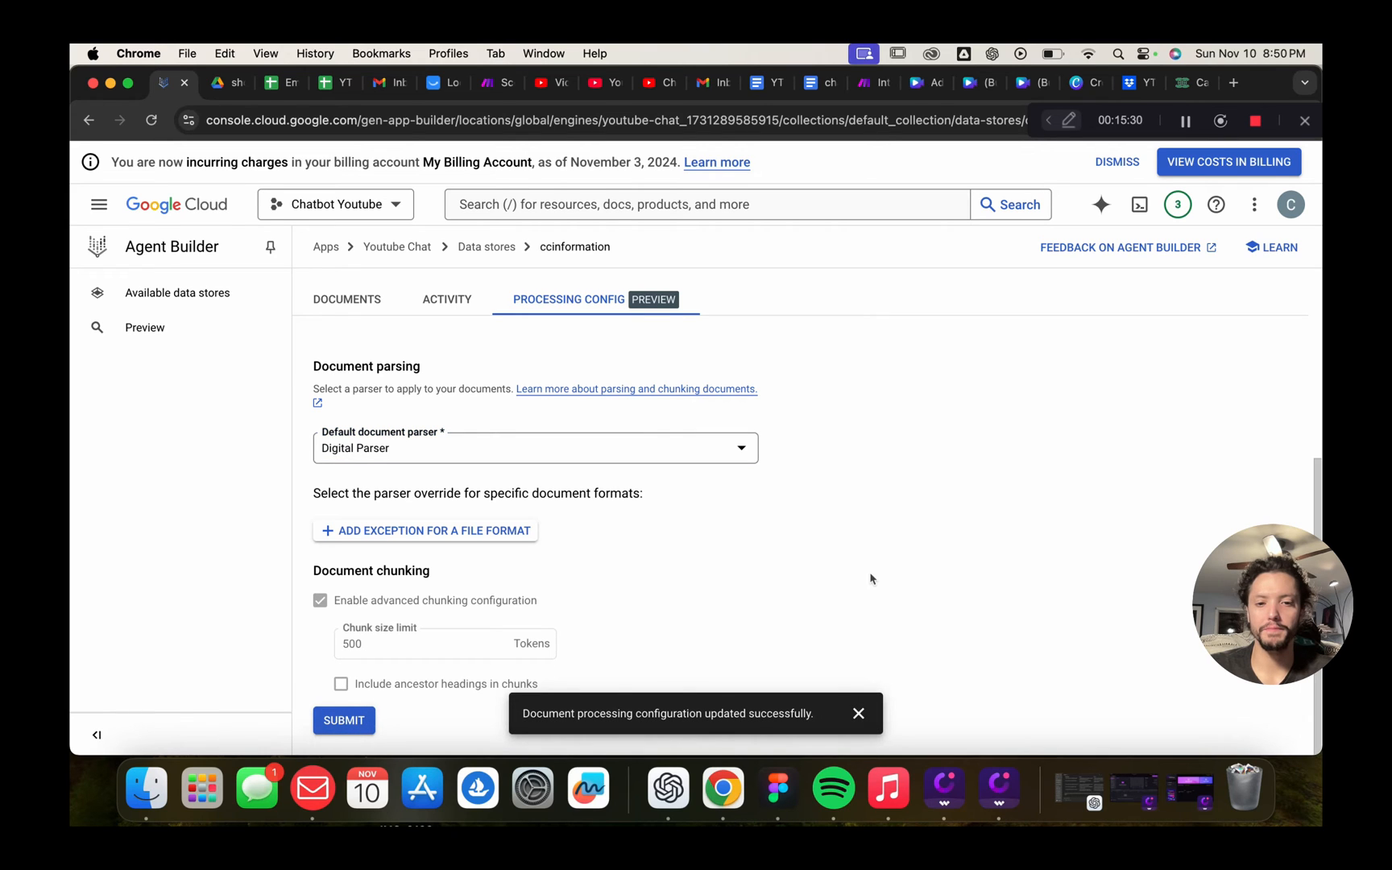
click(859, 713)
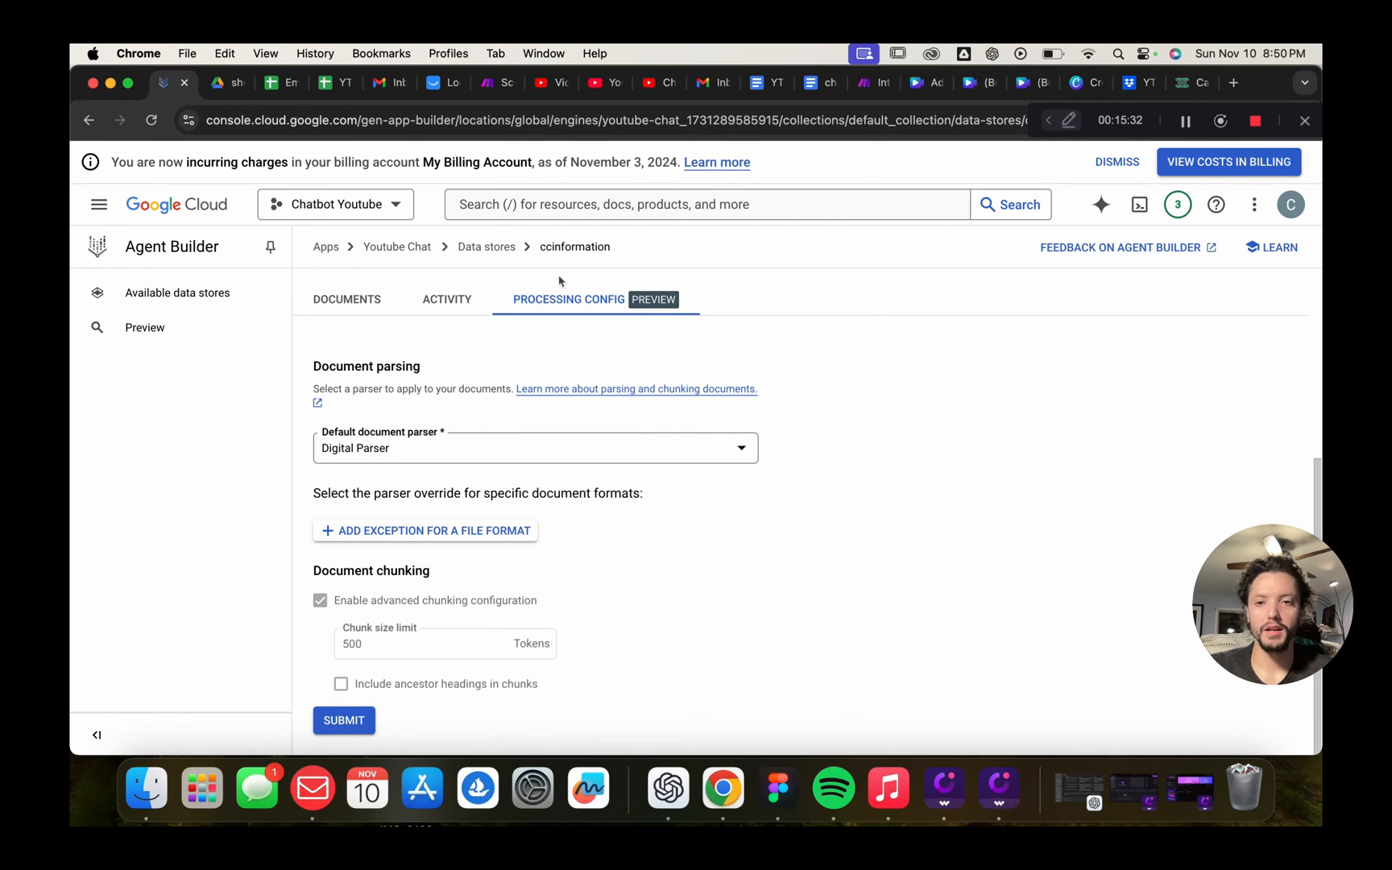
click(435, 302)
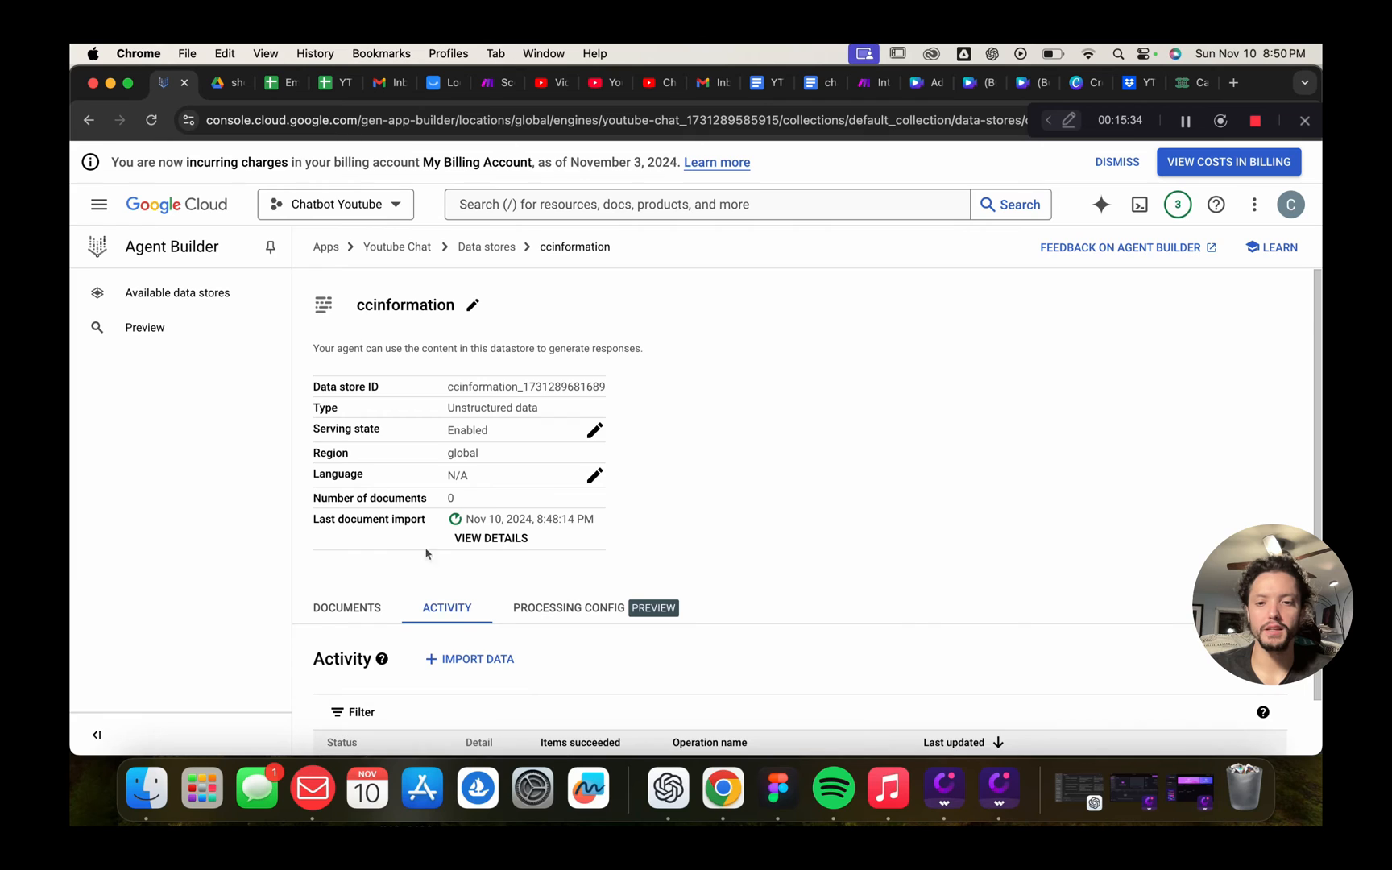
Refresh the ccinformation documents list to see whether processing has finished
scroll(525, 588, down, 1)
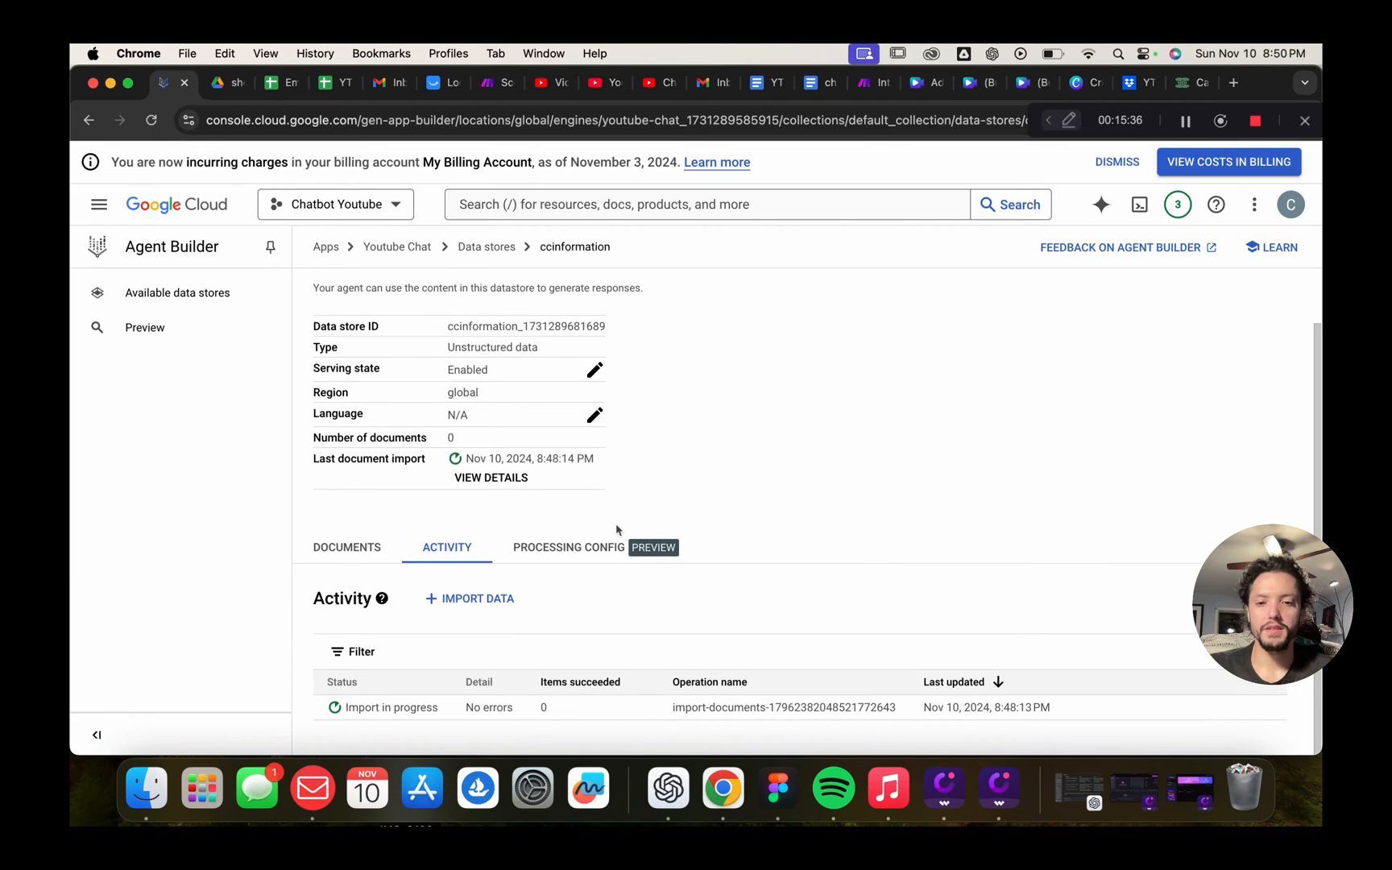
scroll(483, 363, up, 1)
scroll(403, 504, down, 1)
click(351, 551)
scroll(693, 515, down, 5)
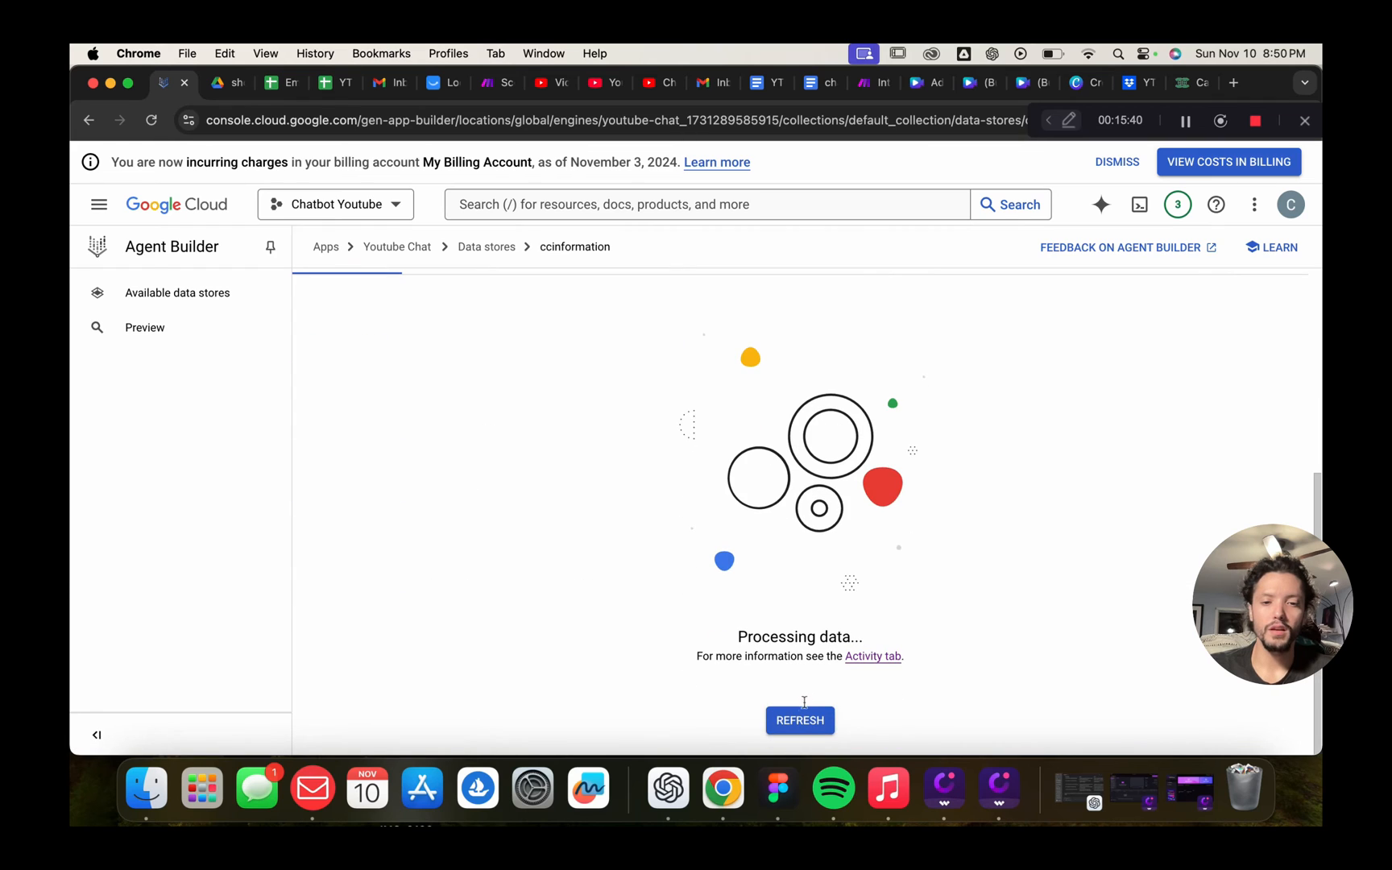
click(794, 717)
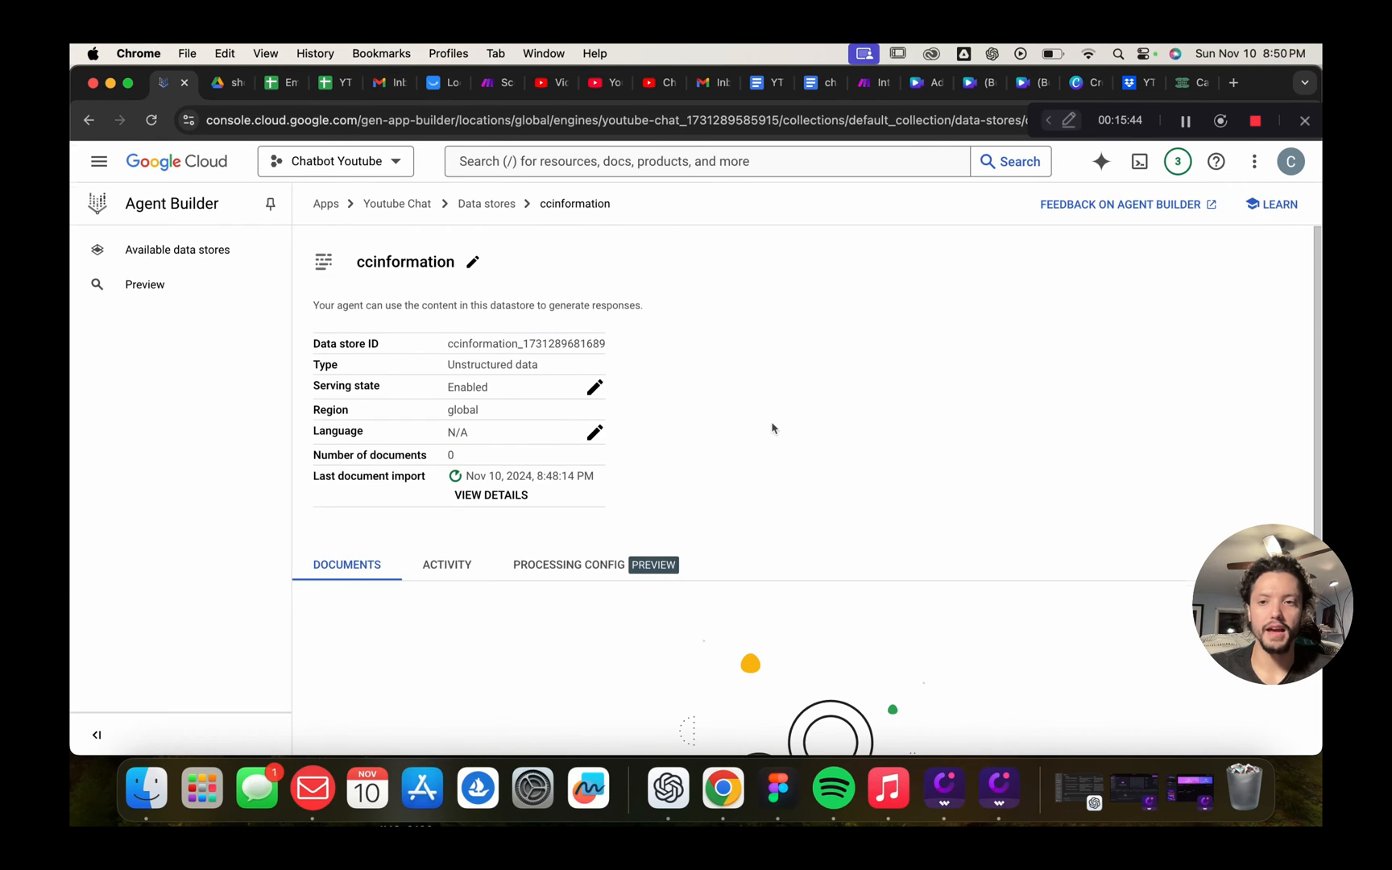
scroll(796, 506, down, 5)
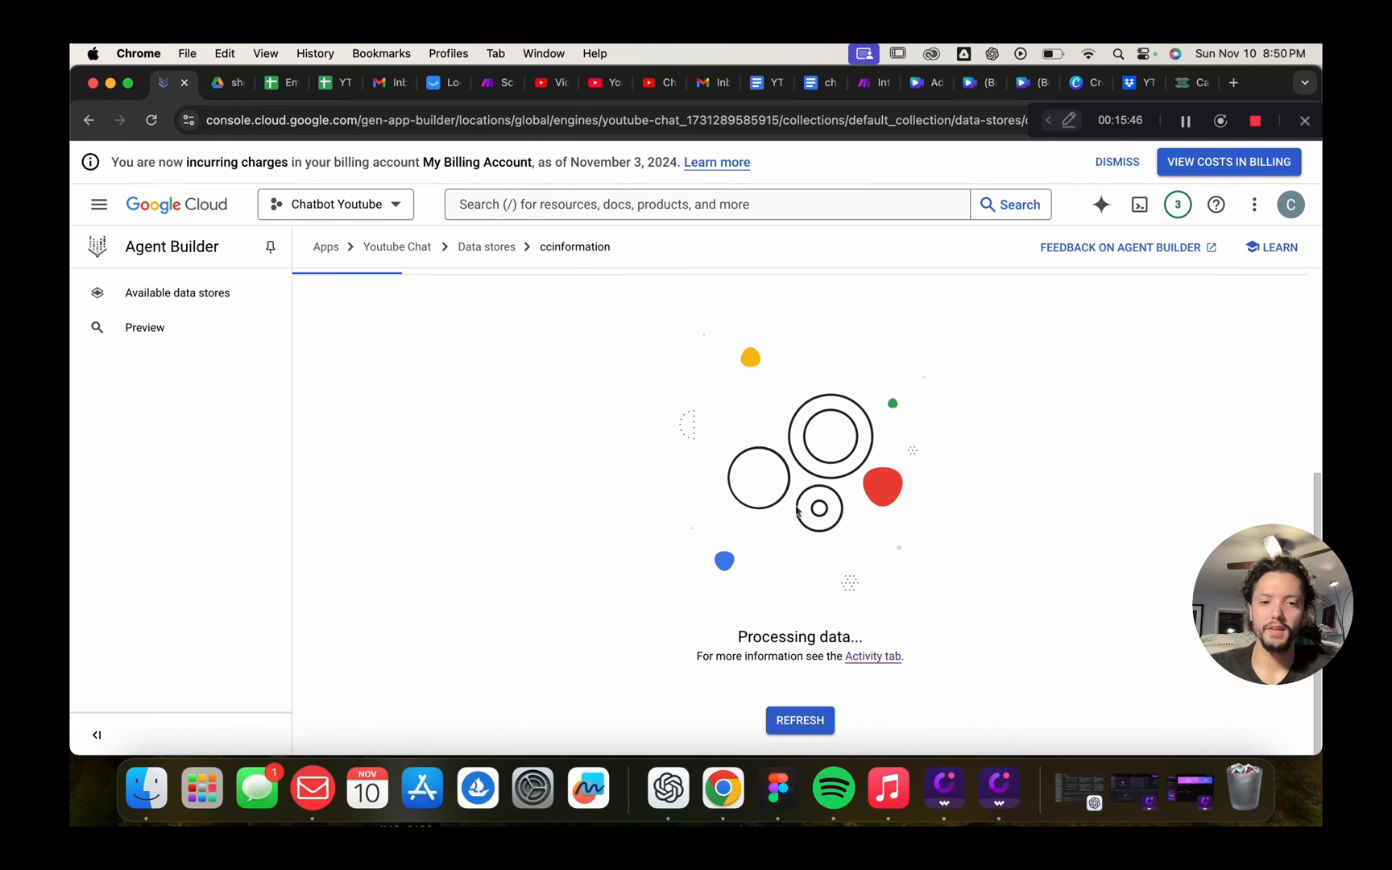
scroll(797, 510, up, 5)
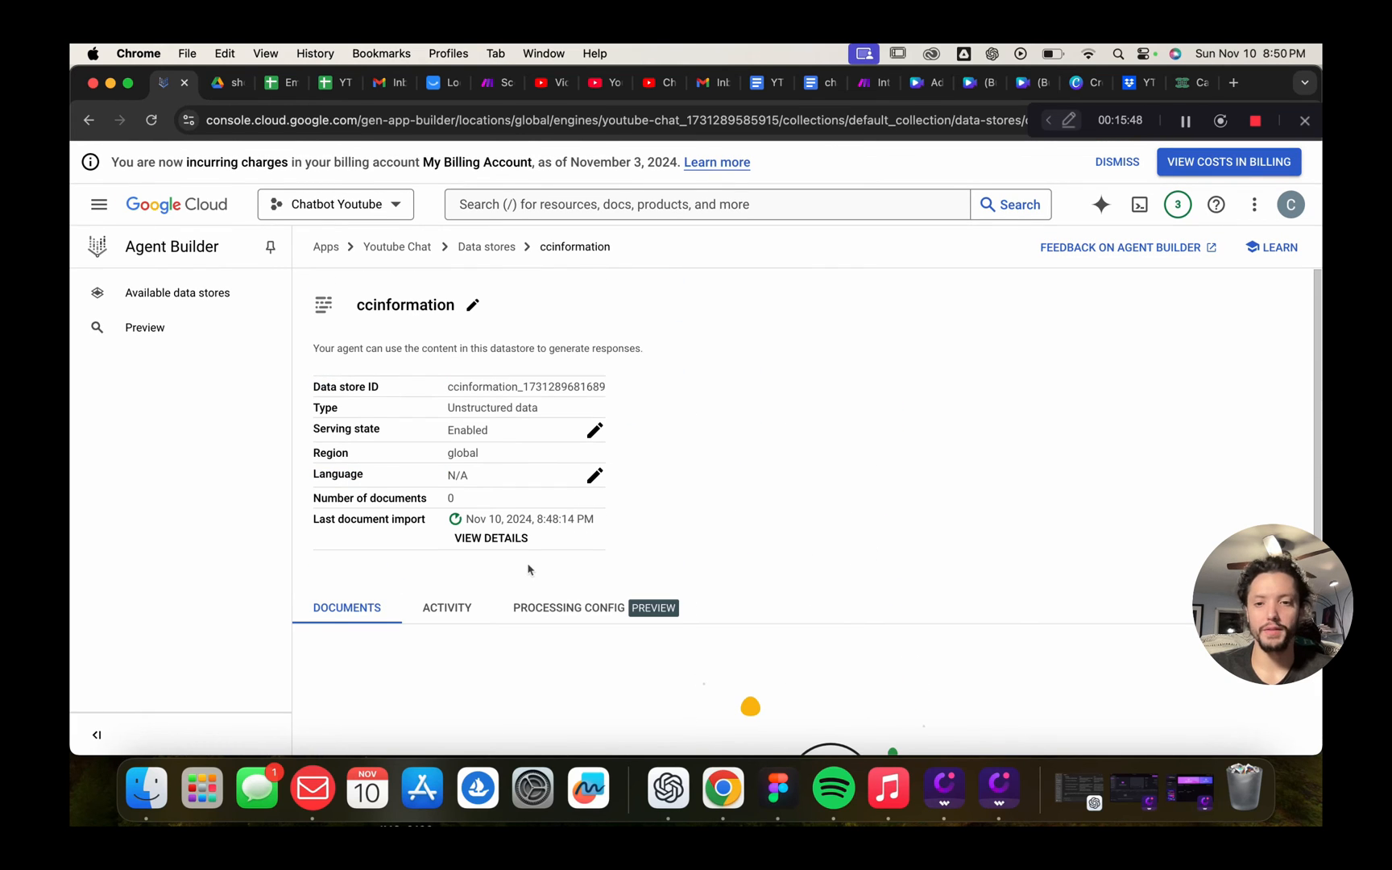
Recheck import activity until it reads completed with 1 item succeeded
click(448, 610)
scroll(776, 544, down, 1)
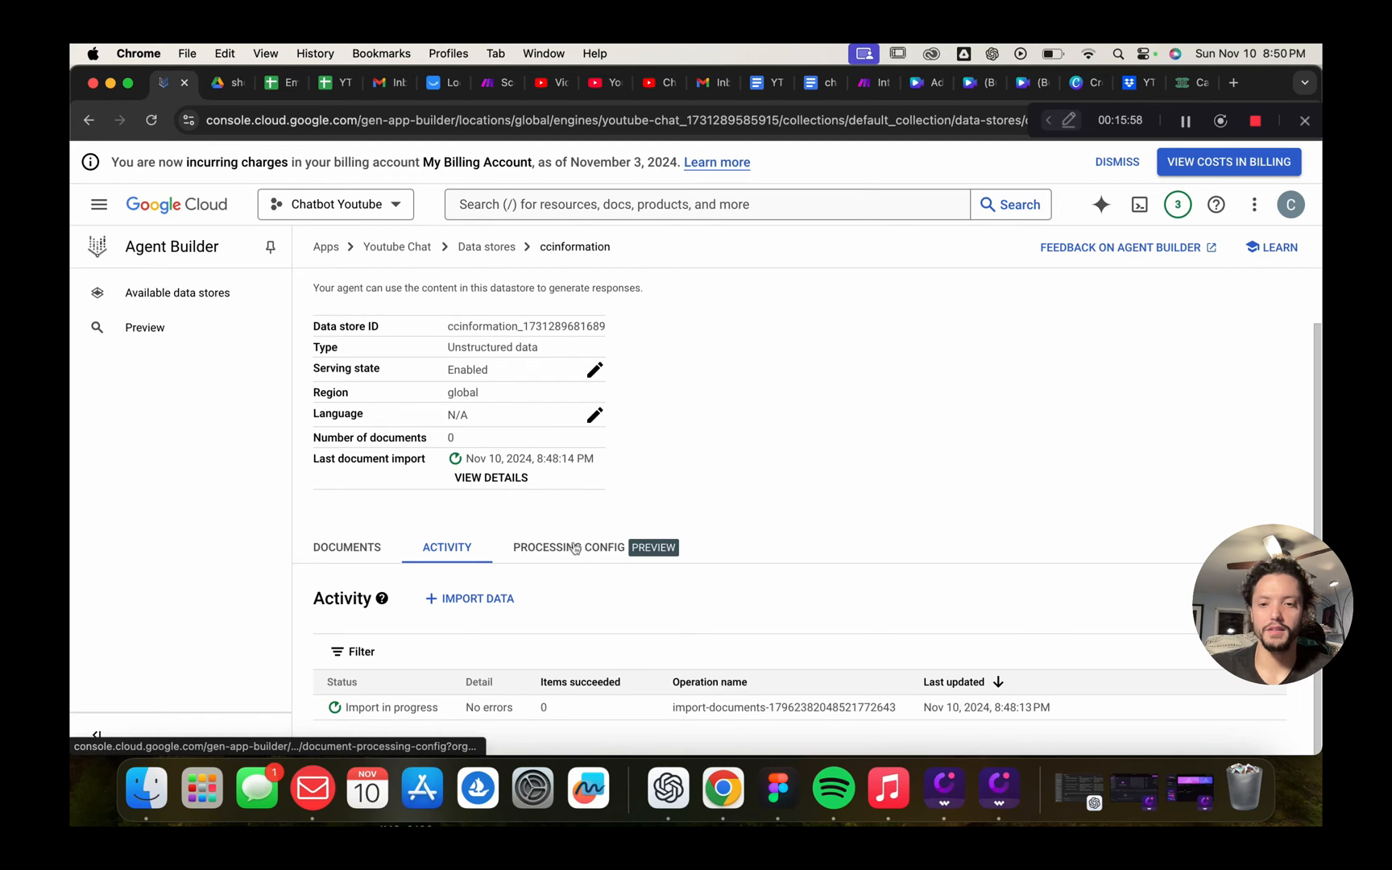
click(346, 548)
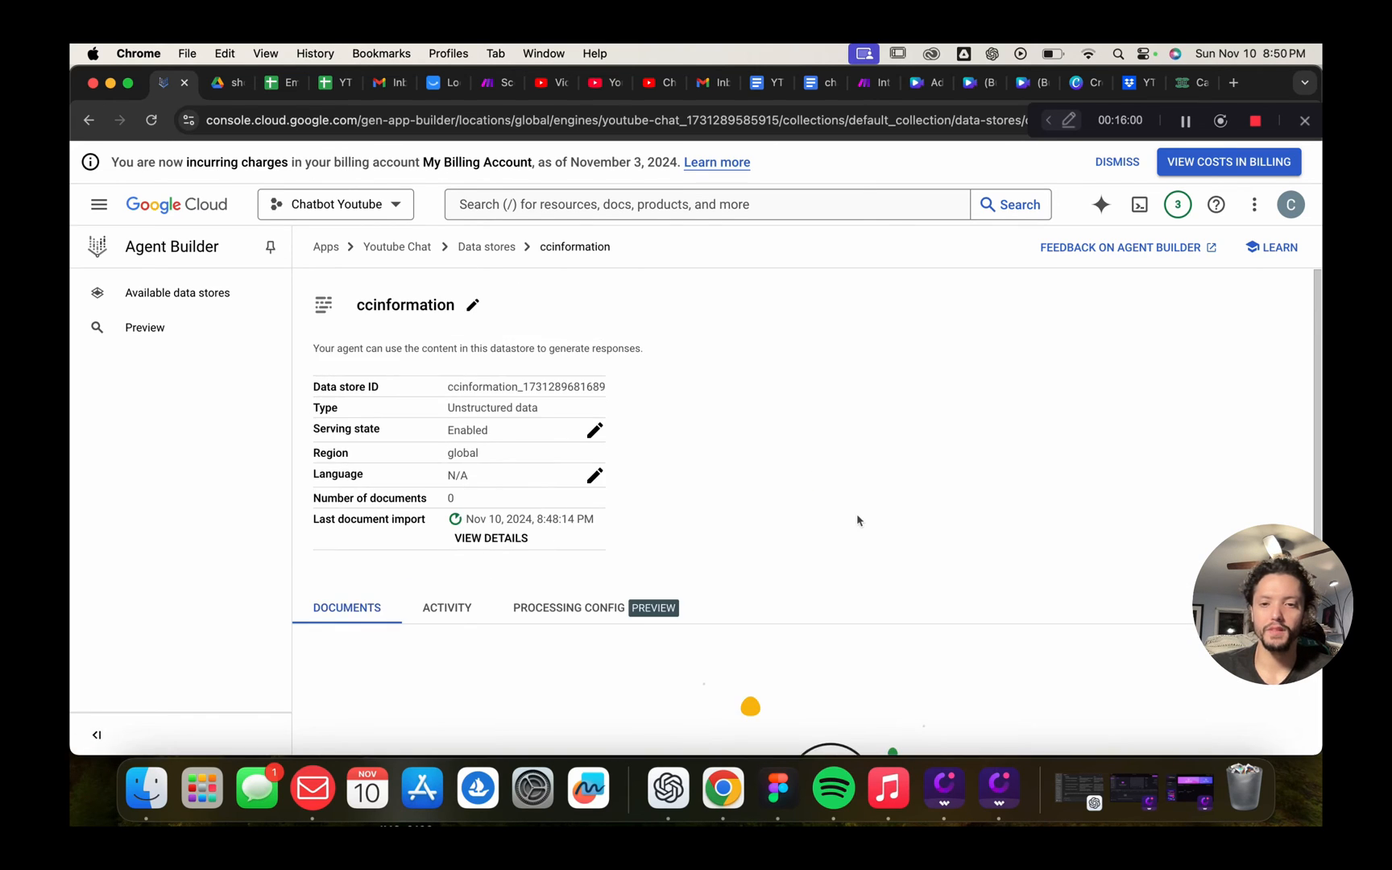
click(802, 719)
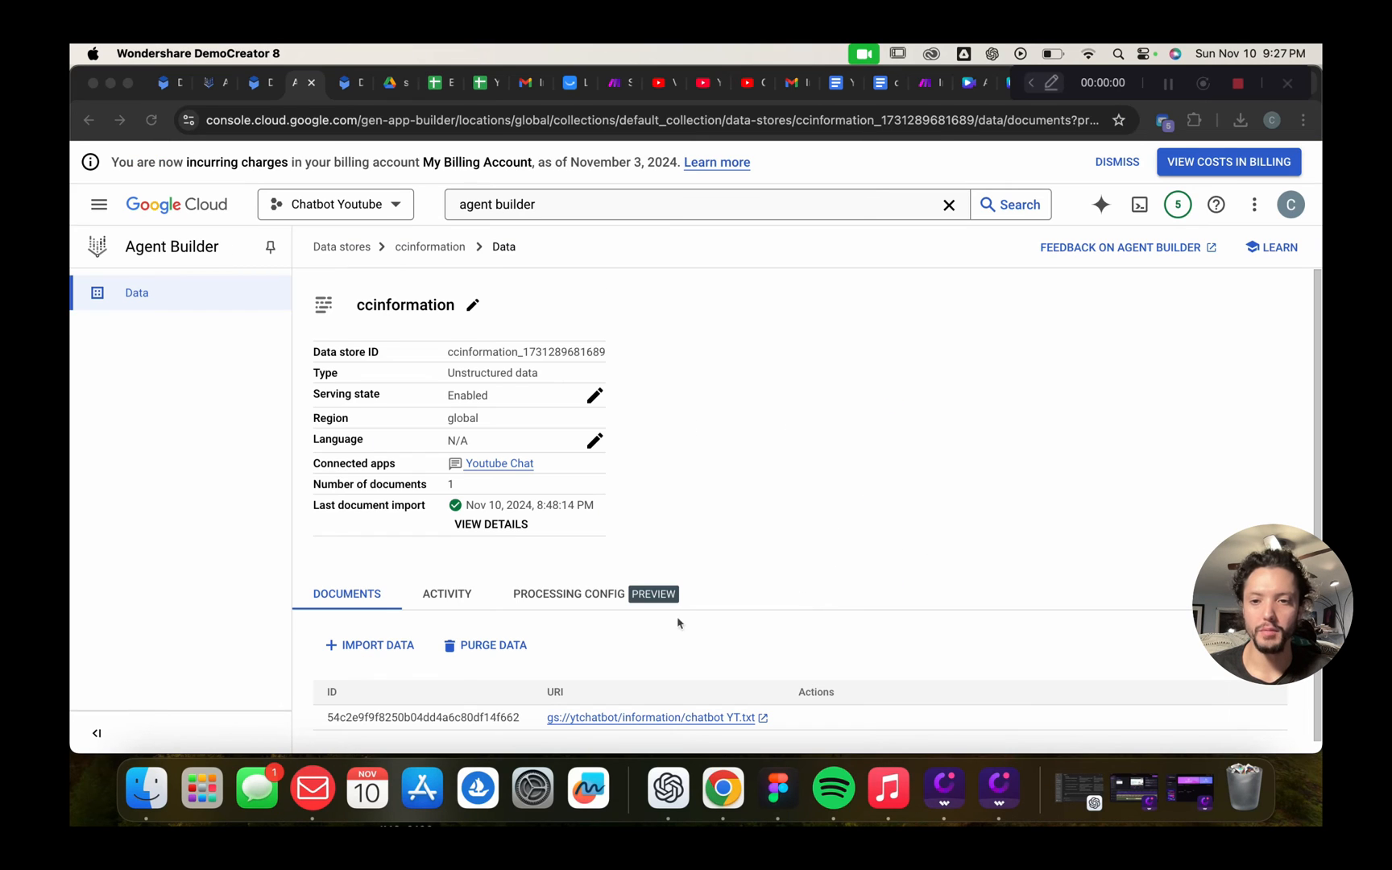
click(447, 595)
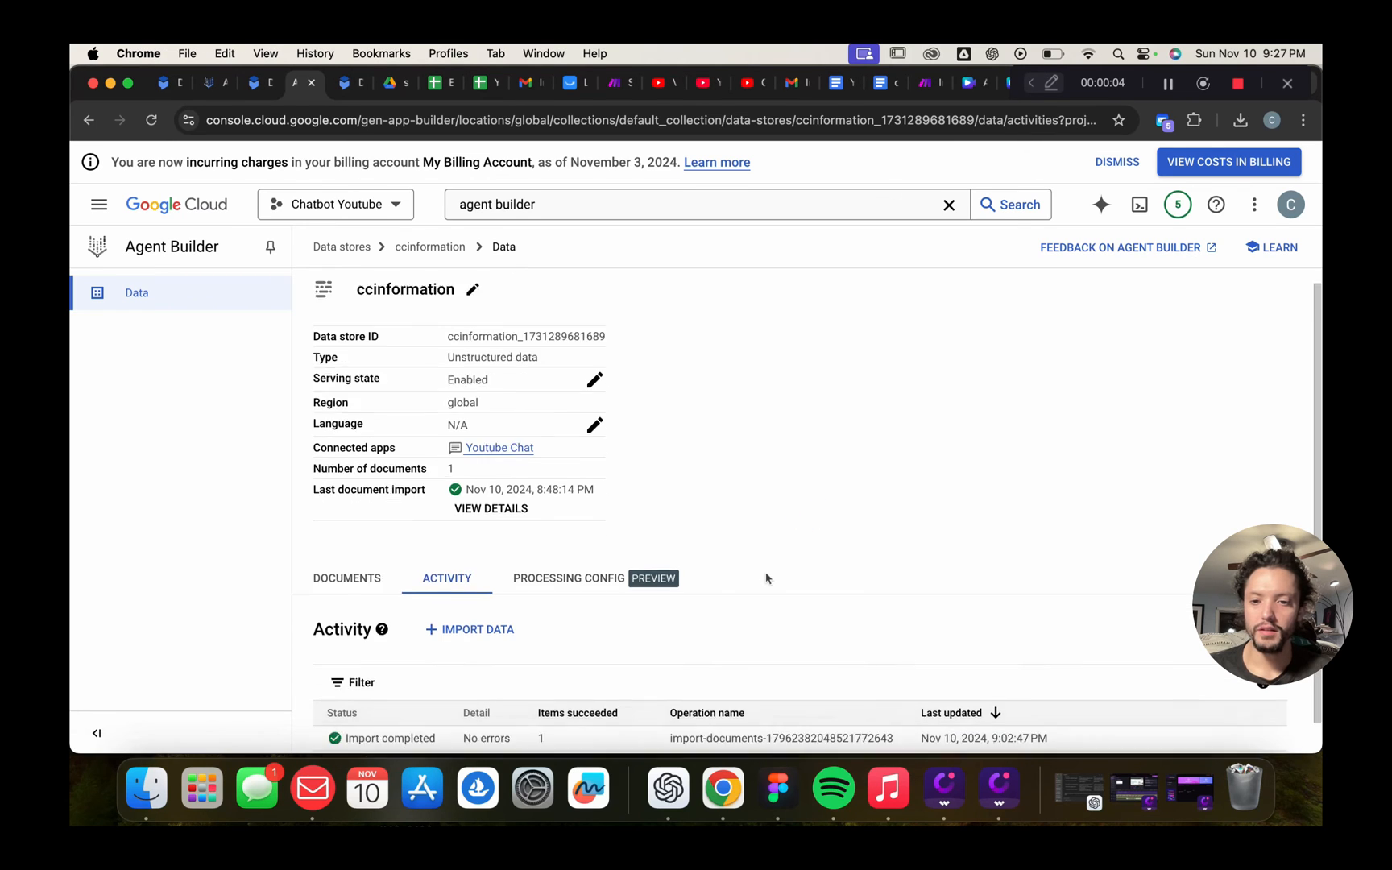
scroll(766, 578, down, 2)
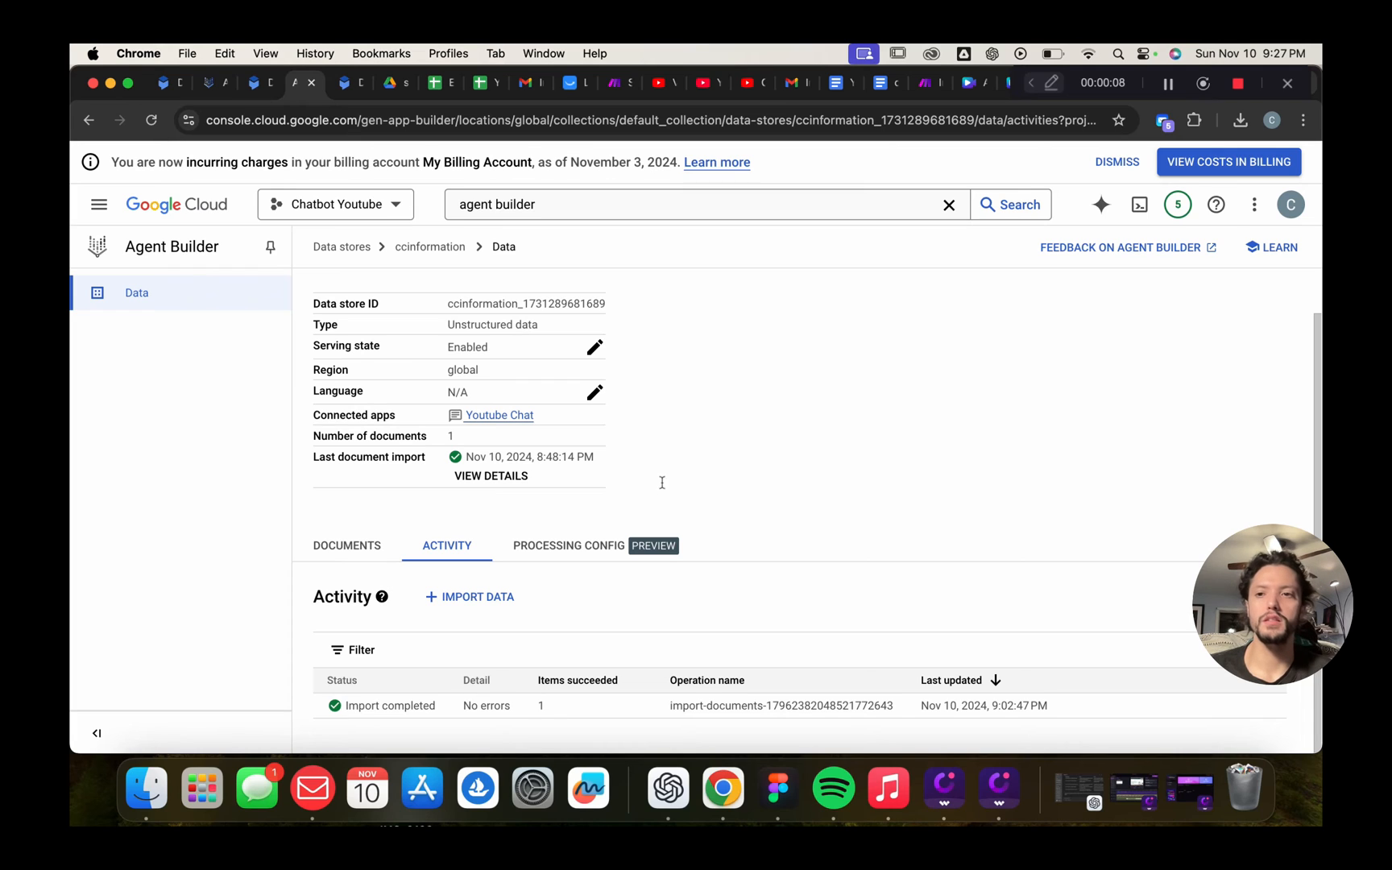
Go from Data stores to the Apps list and open Youtube Chat in Dialogflow CX
scroll(455, 343, up, 2)
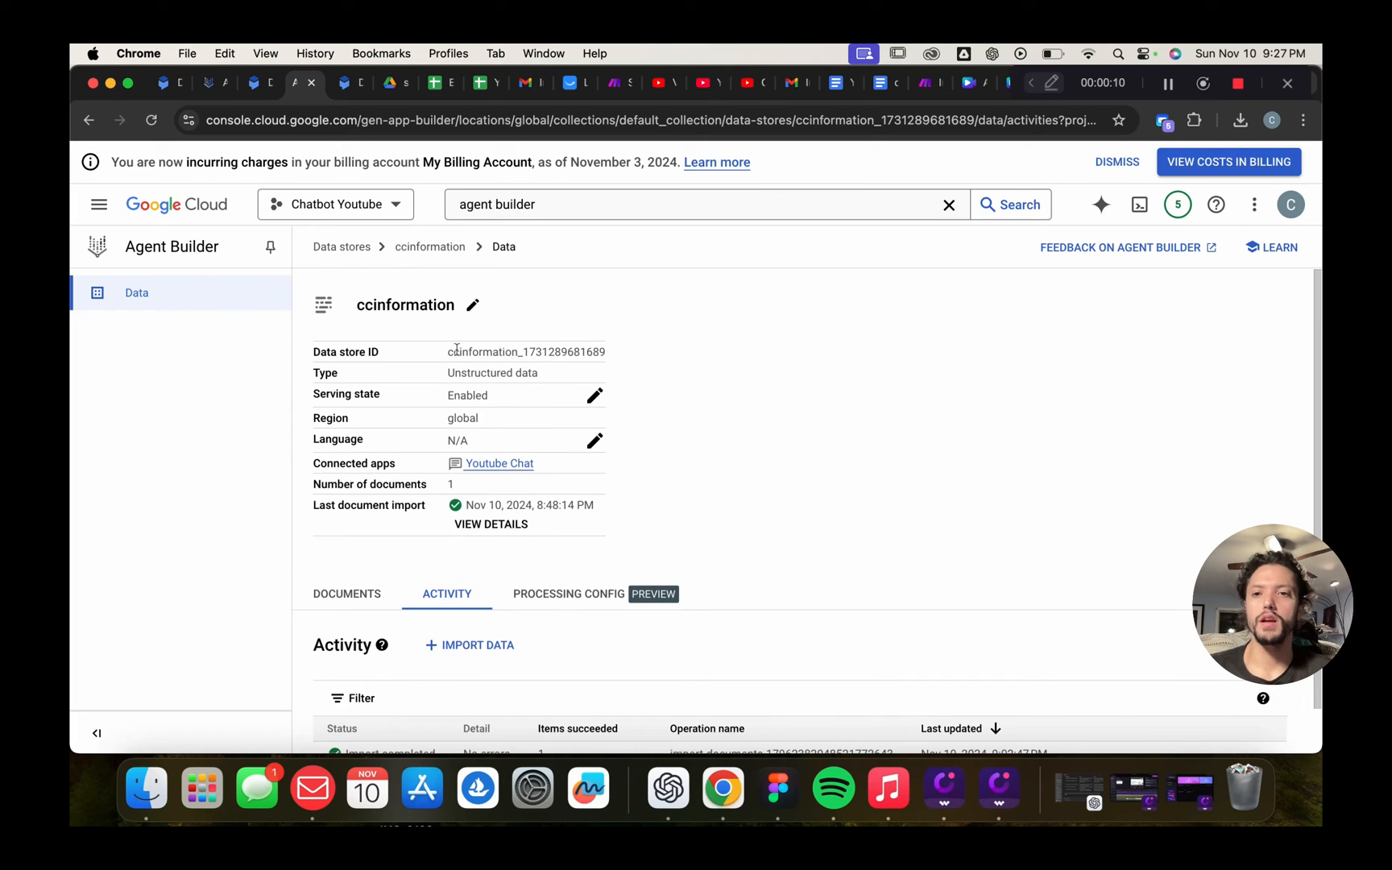
click(353, 249)
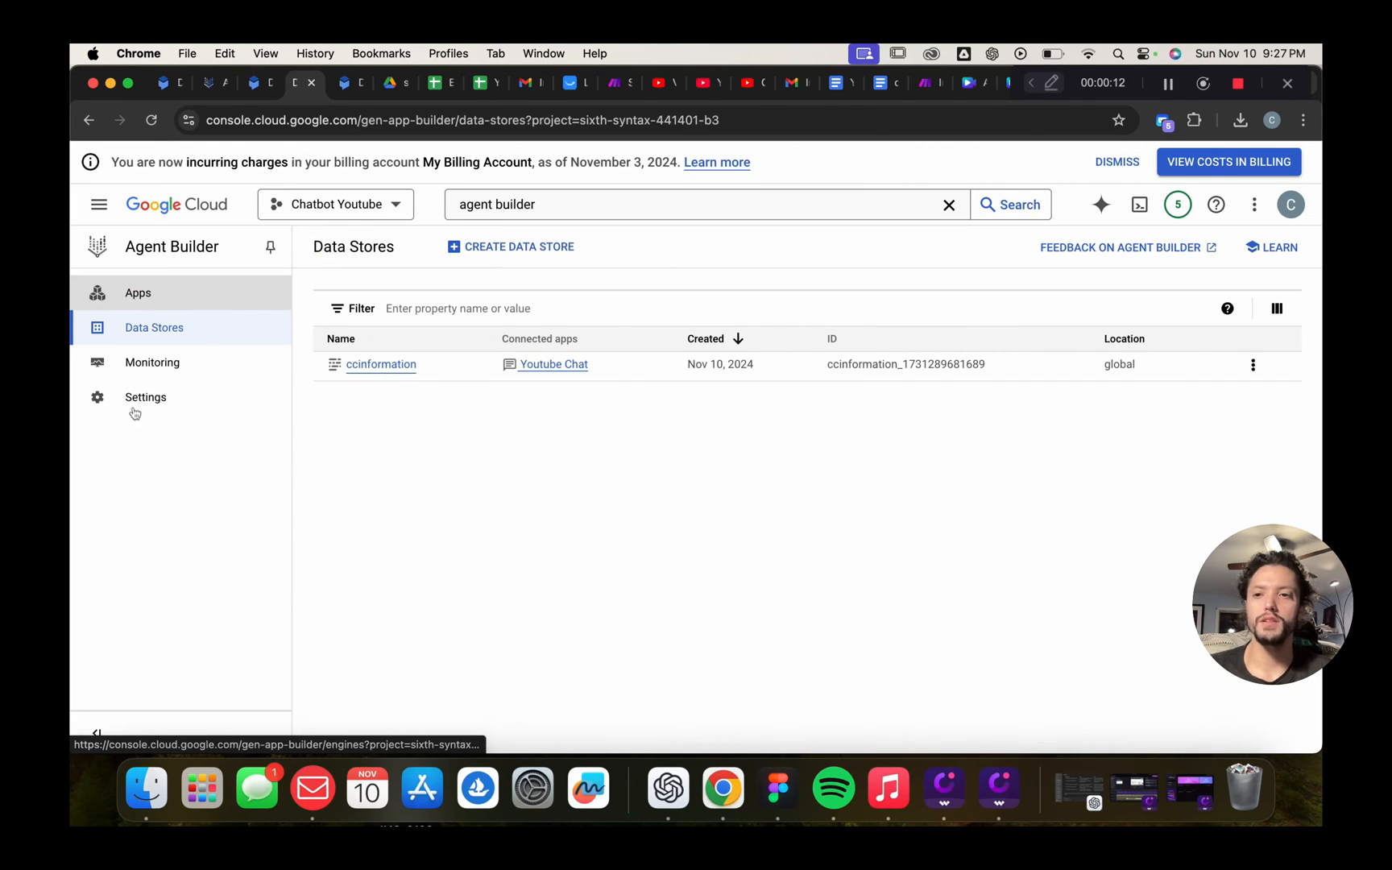
click(166, 294)
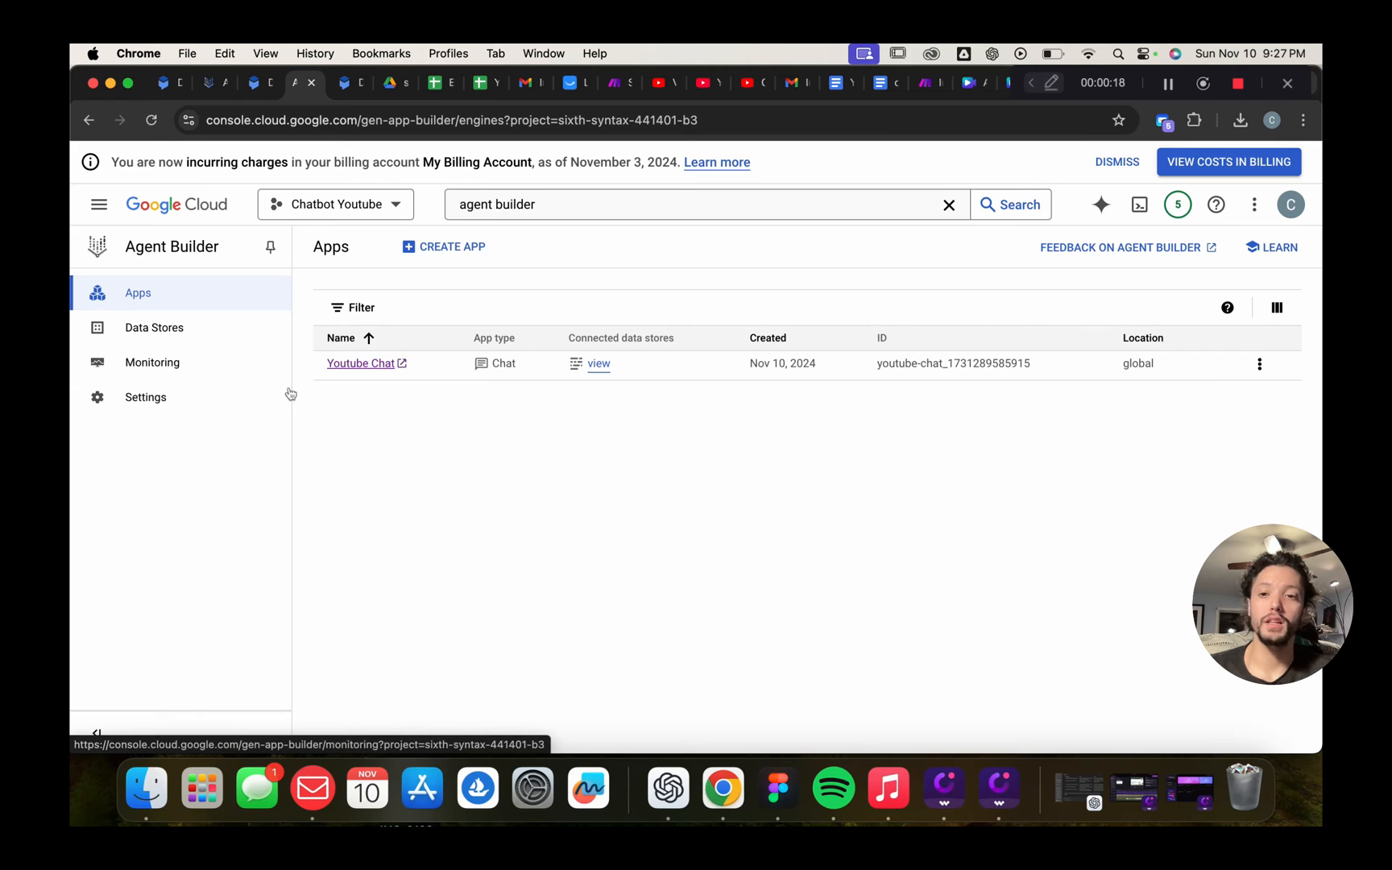
click(375, 364)
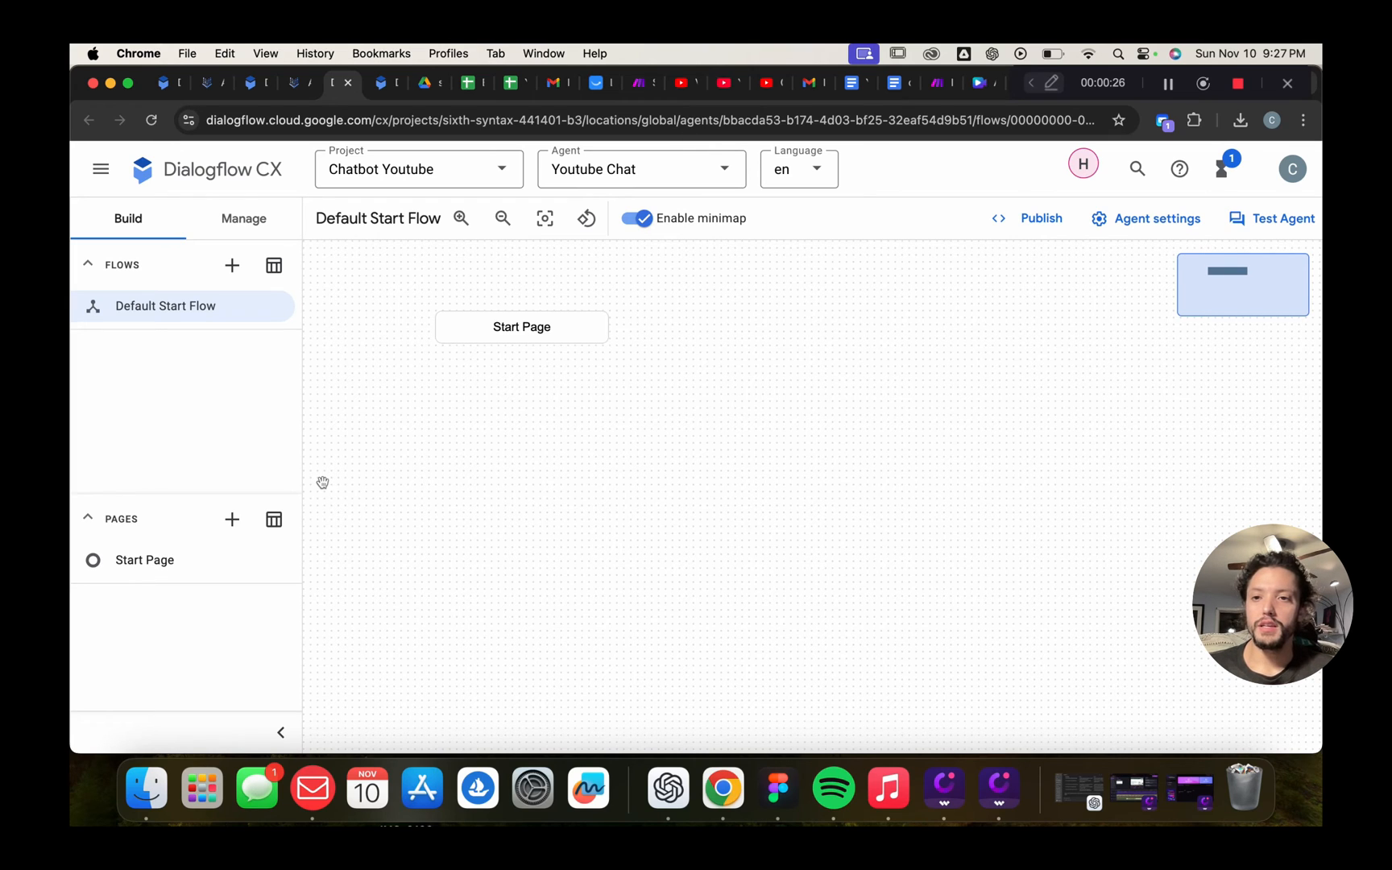
Open the Dialogflow Messenger integration under Manage > Integrations to show its website embed code
click(244, 224)
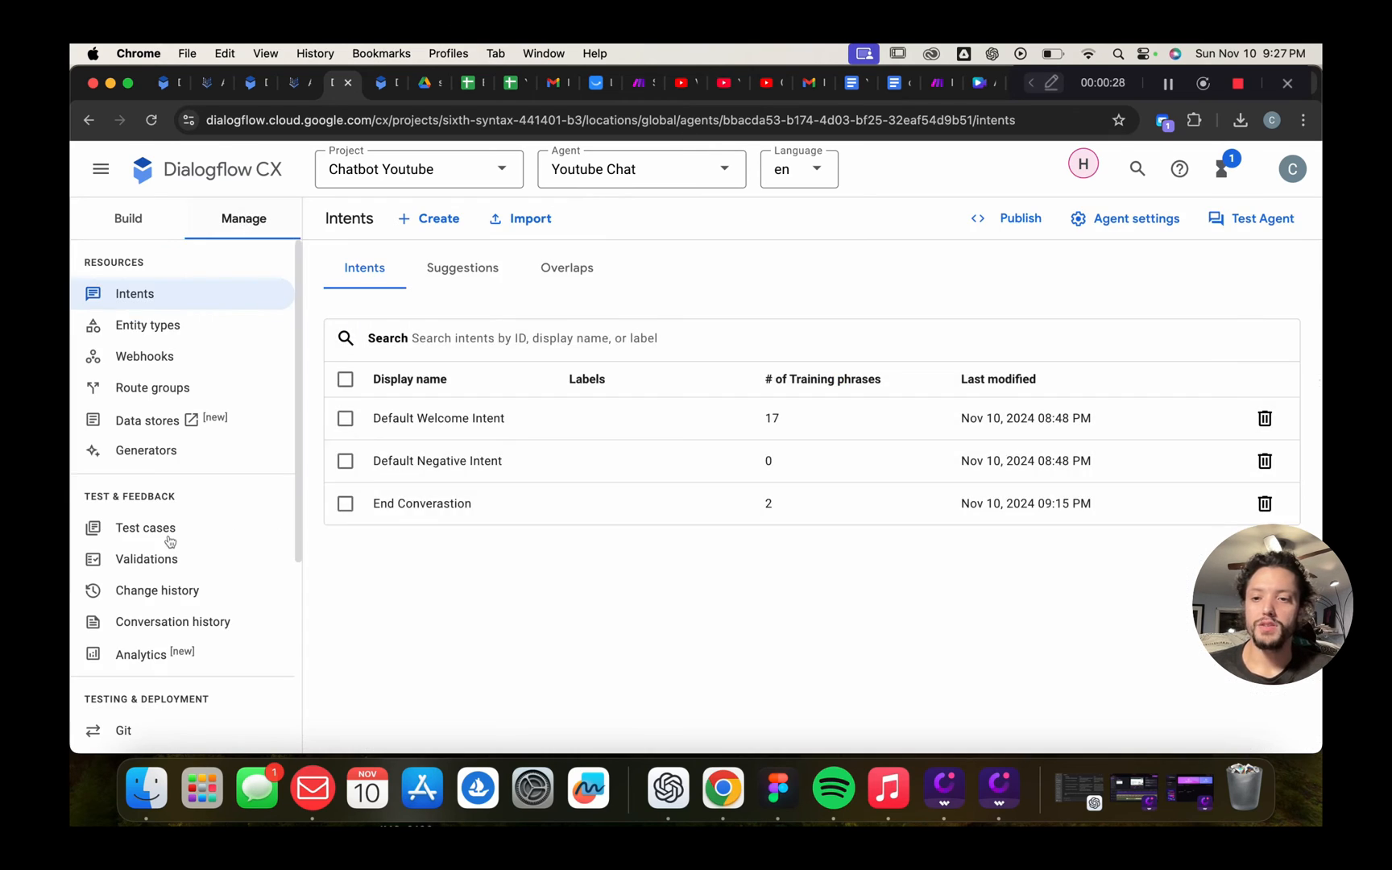
scroll(169, 541, down, 5)
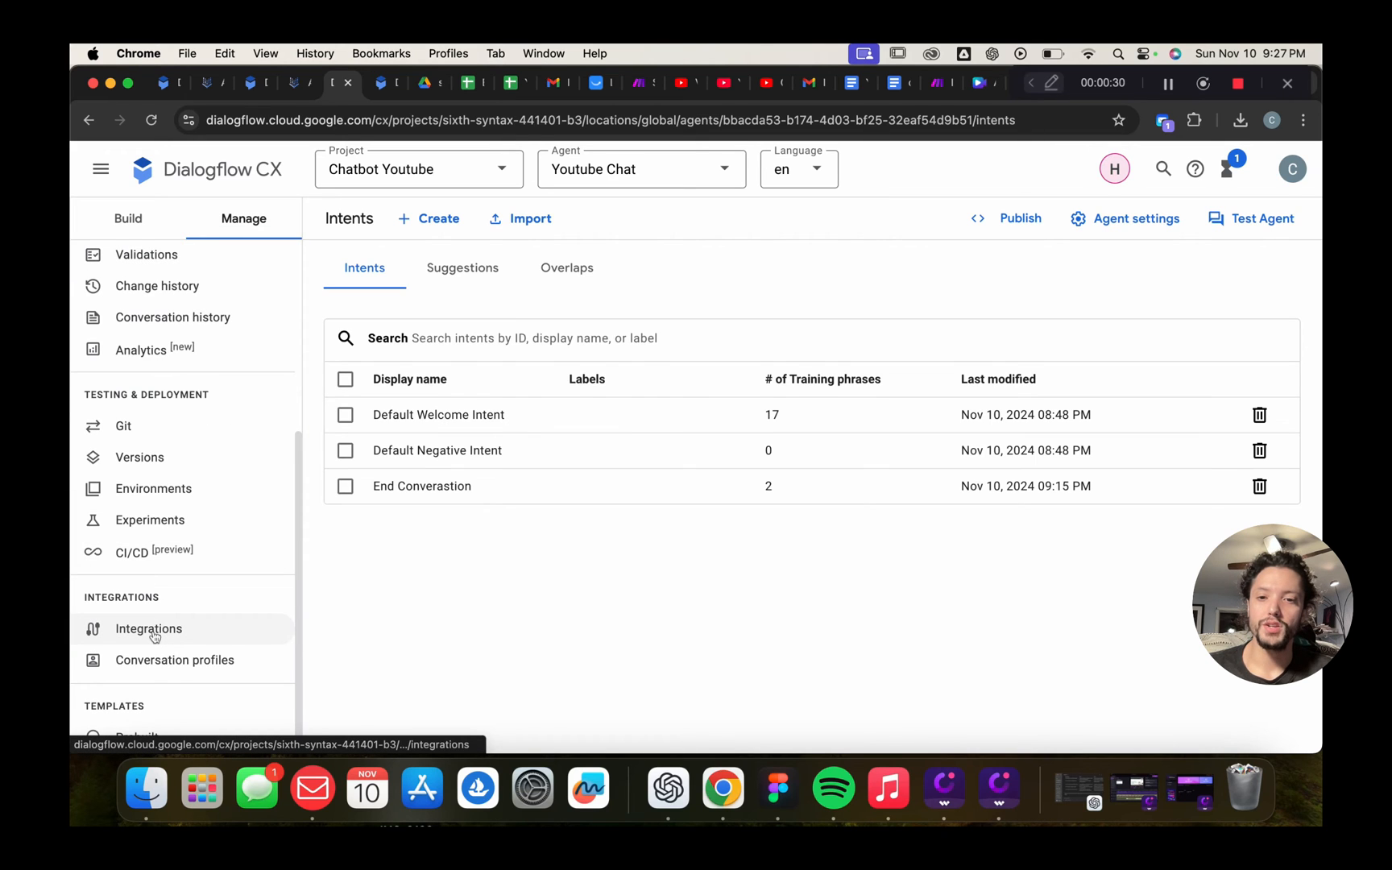
click(155, 636)
scroll(459, 562, down, 5)
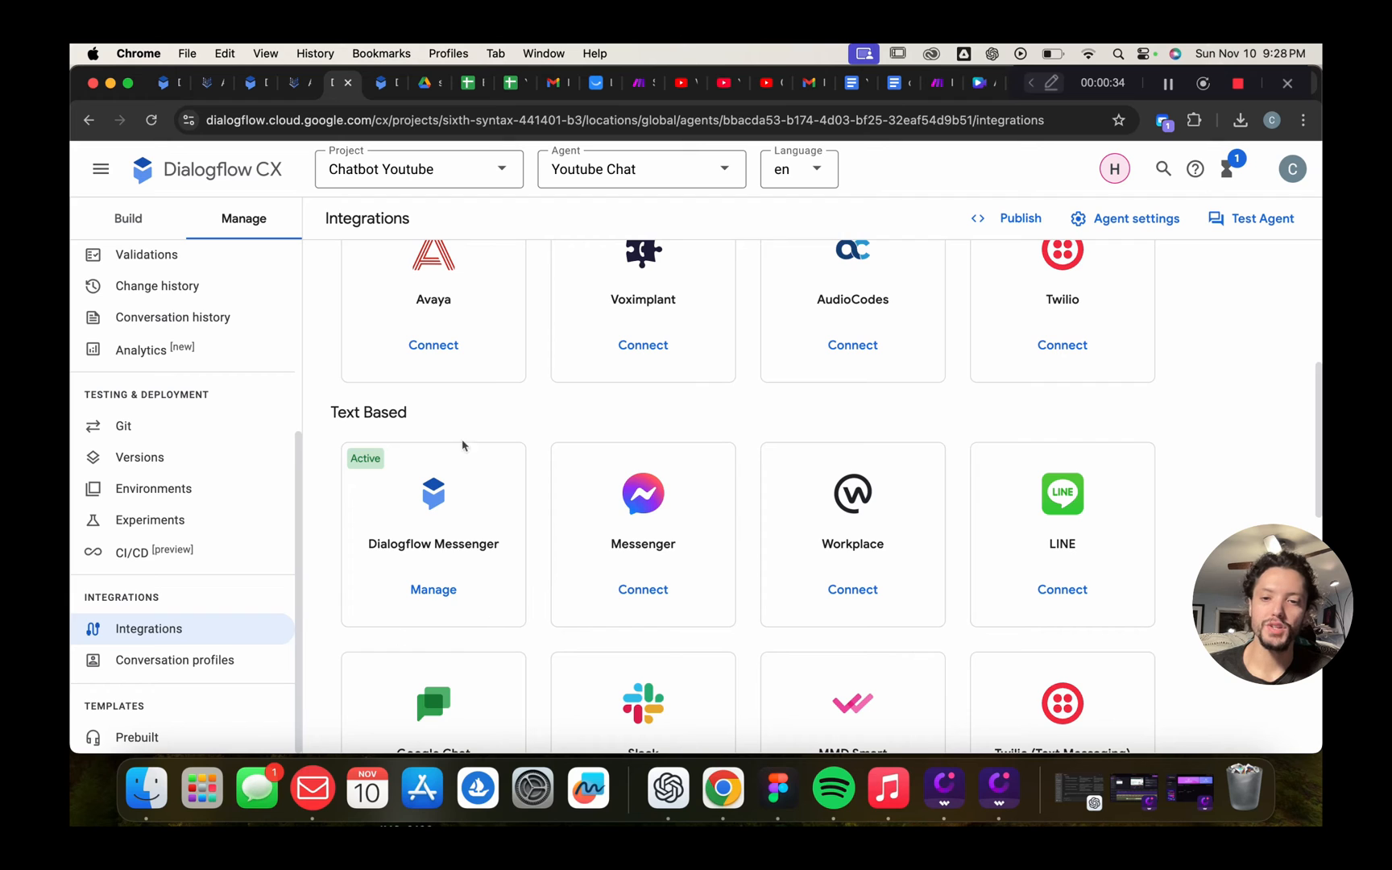
click(433, 589)
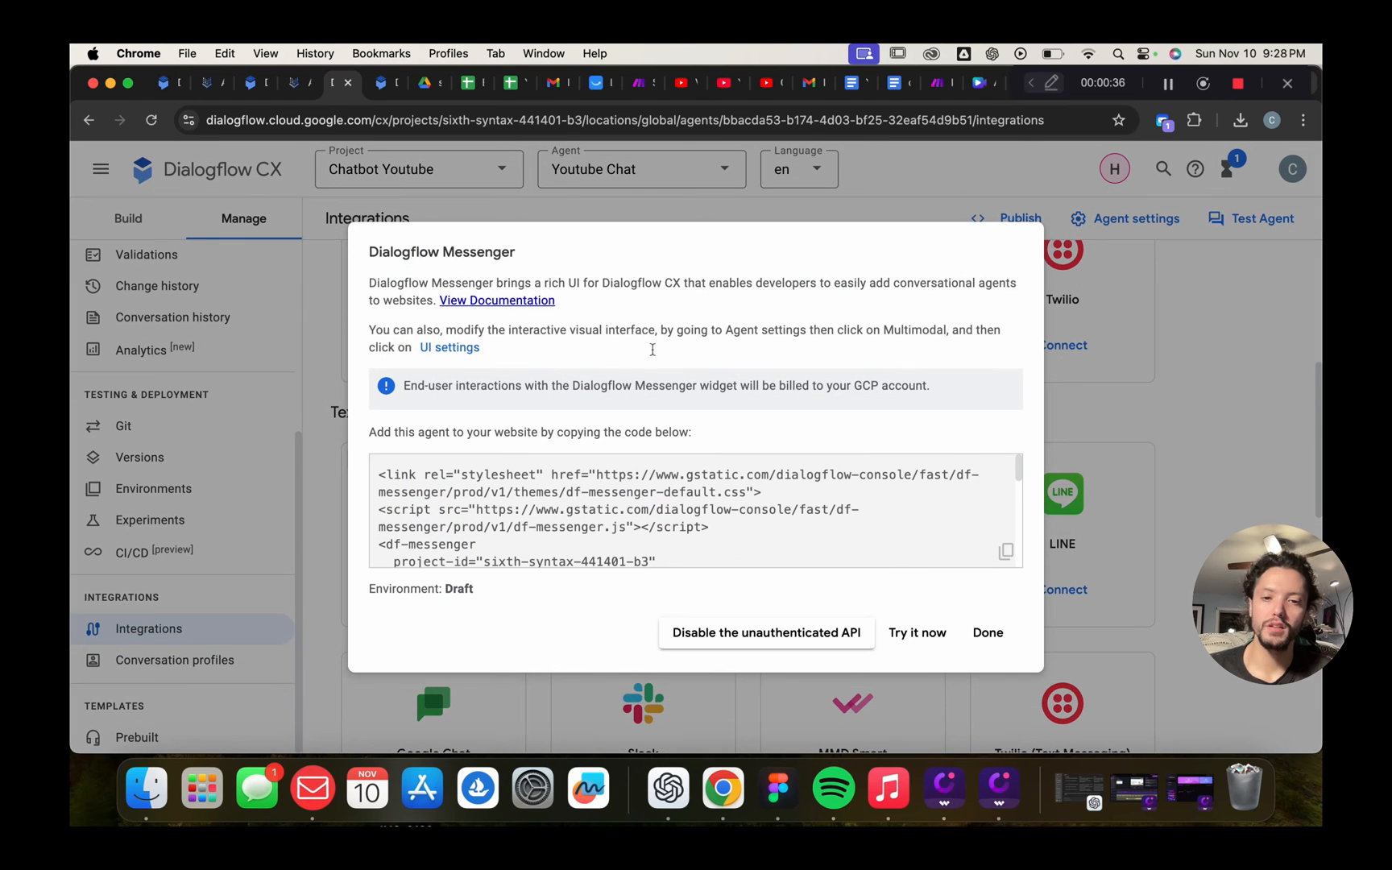
Launch the Messenger test widget and greet the agent with 'hello'
click(925, 636)
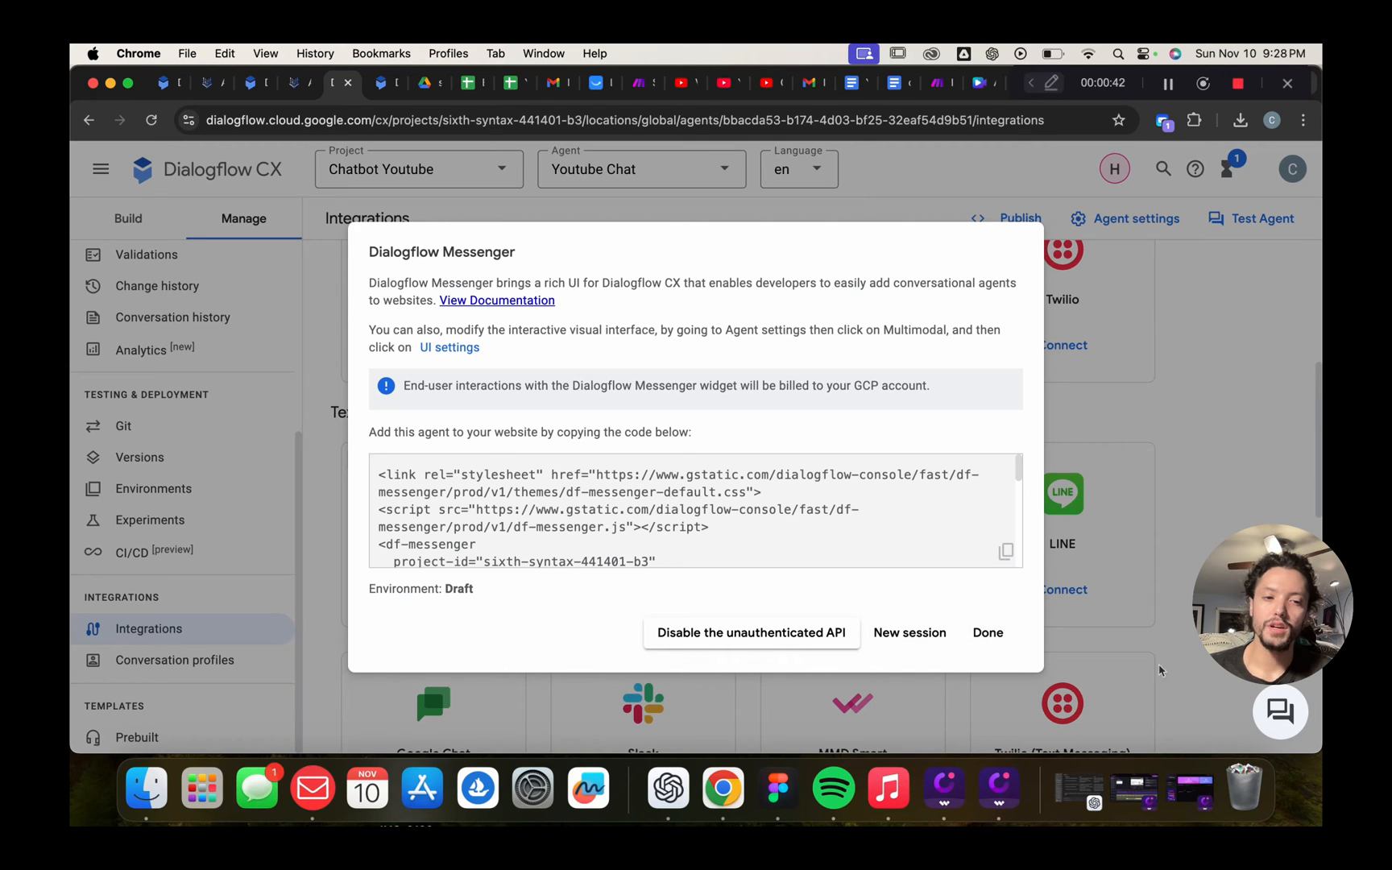
click(1281, 711)
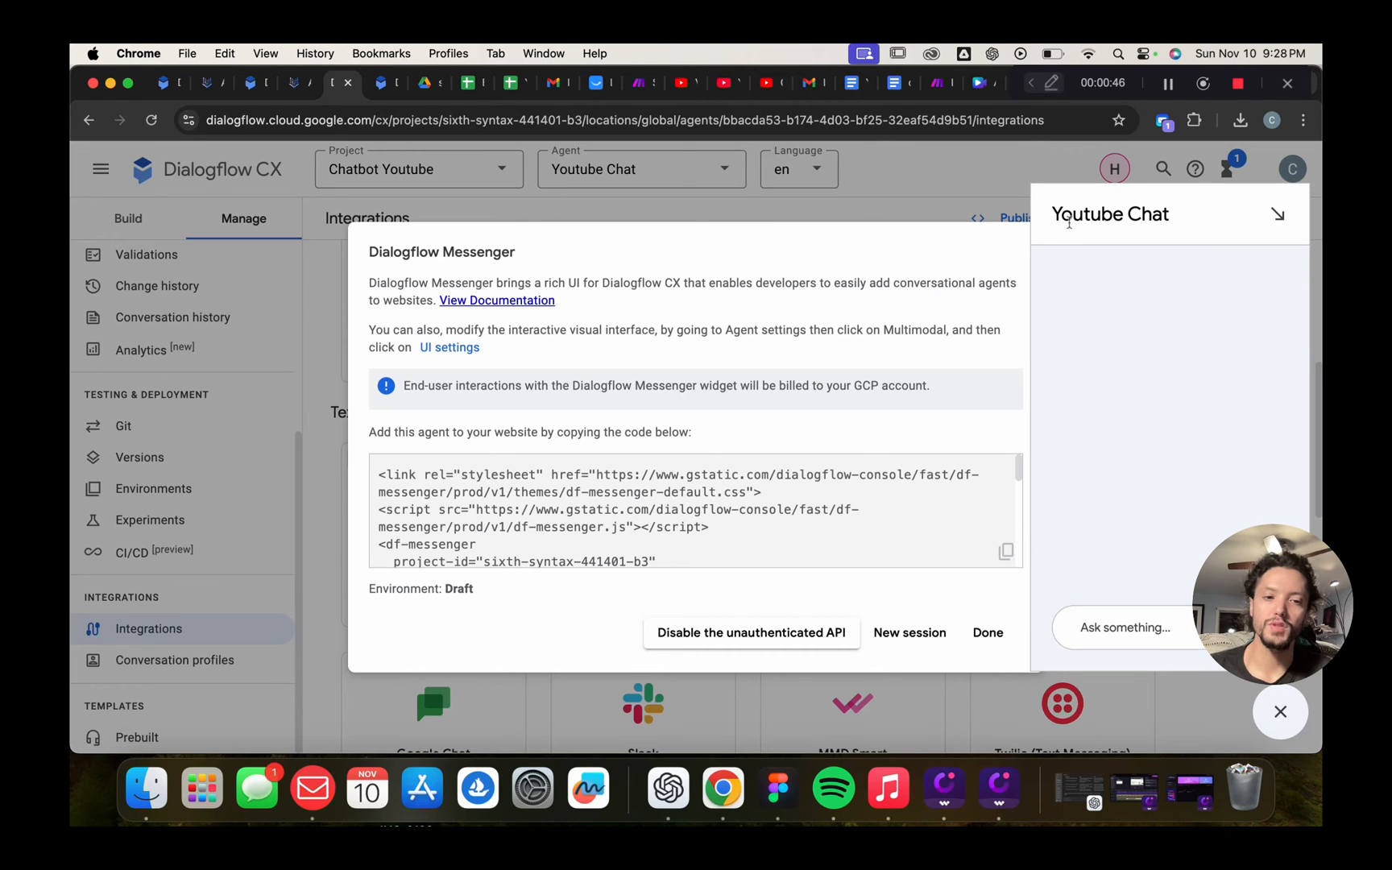
click(1172, 636)
text(he)
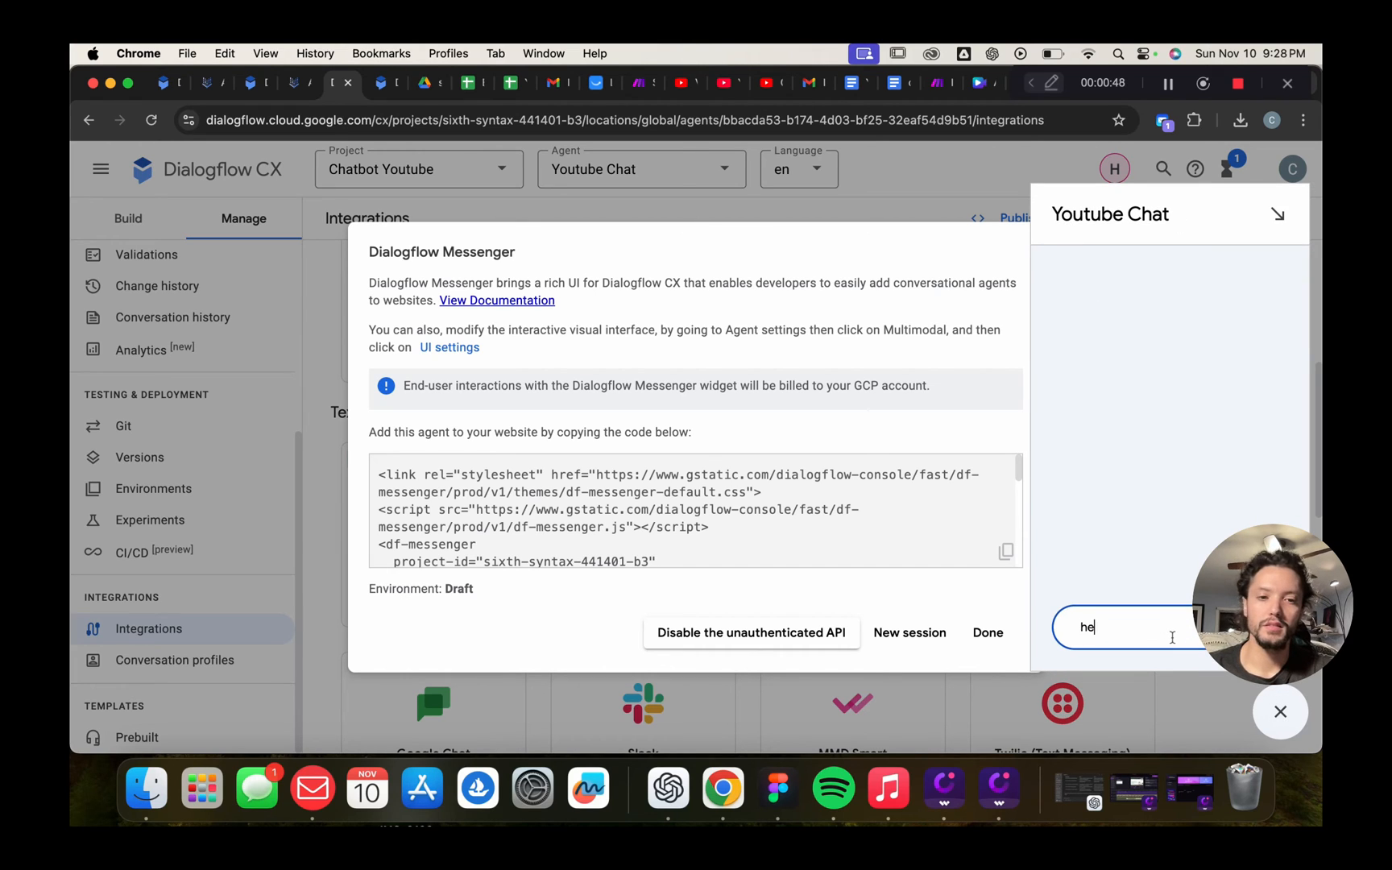
text(llo)
key(Return)
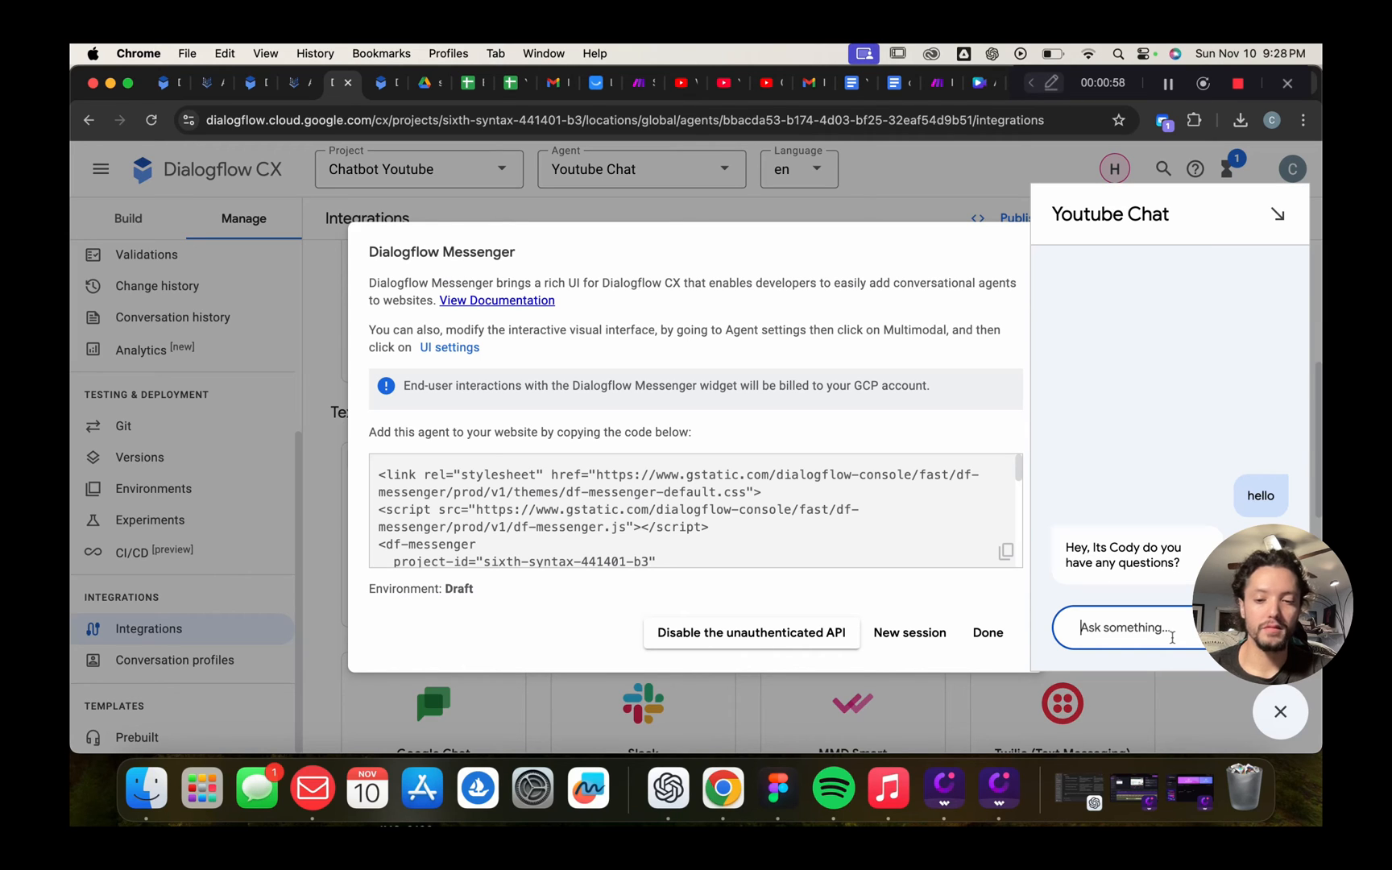
Ask 'how do i order?', reply 'ok' and 'no', then close the Messenger dialog
text(how do i )
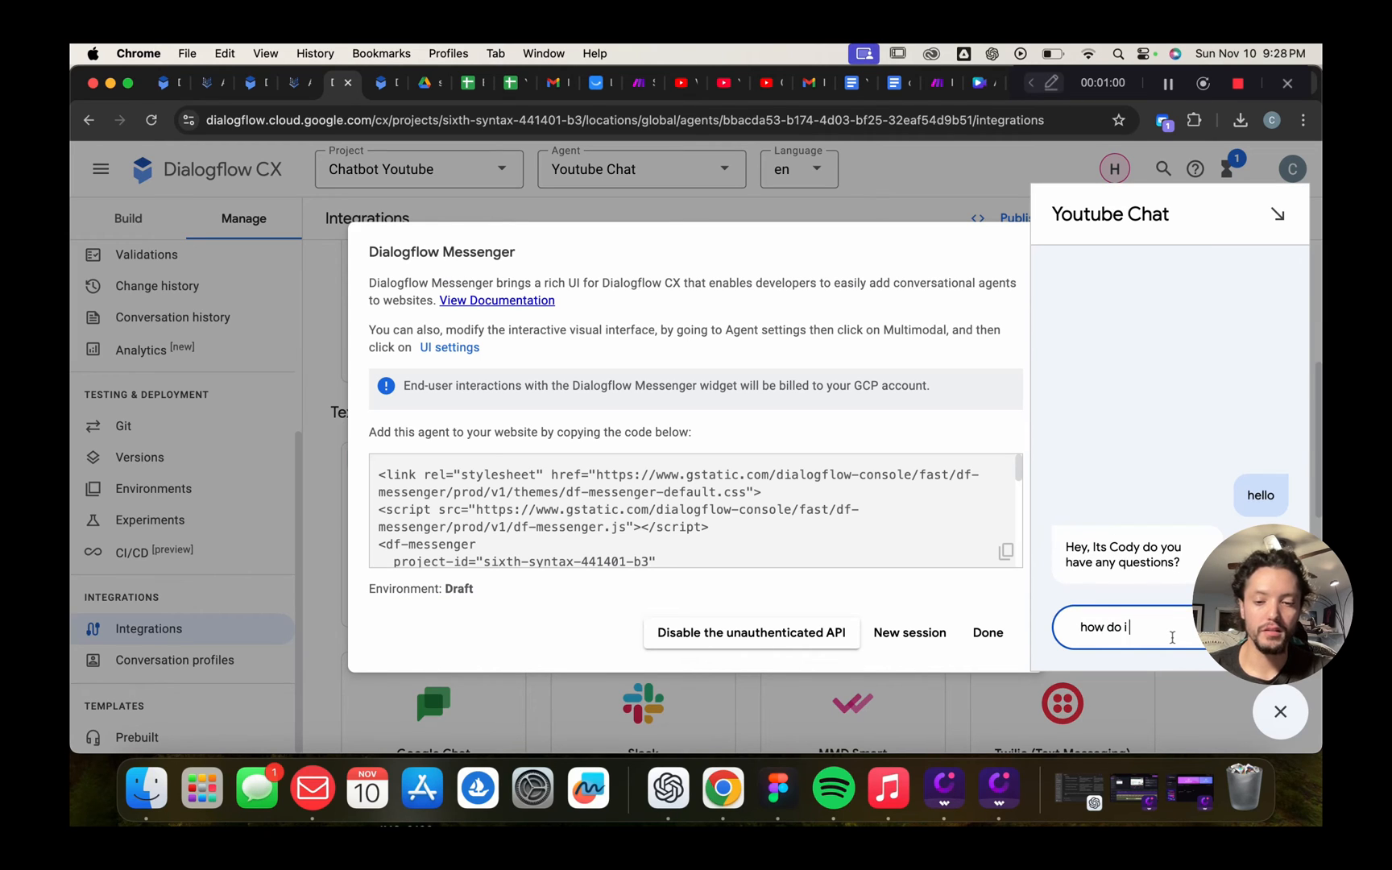
text(order?)
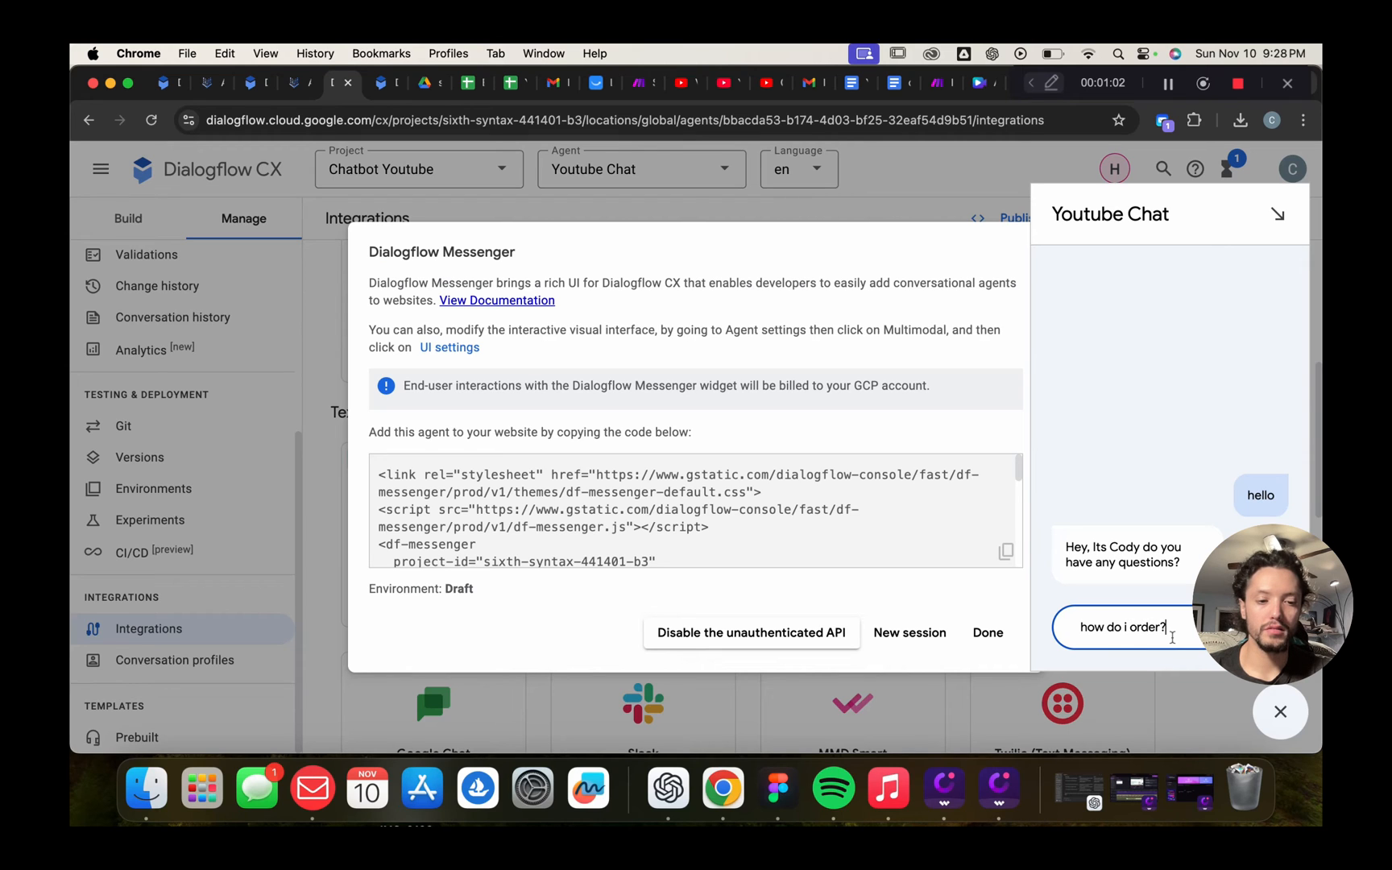
key(Return)
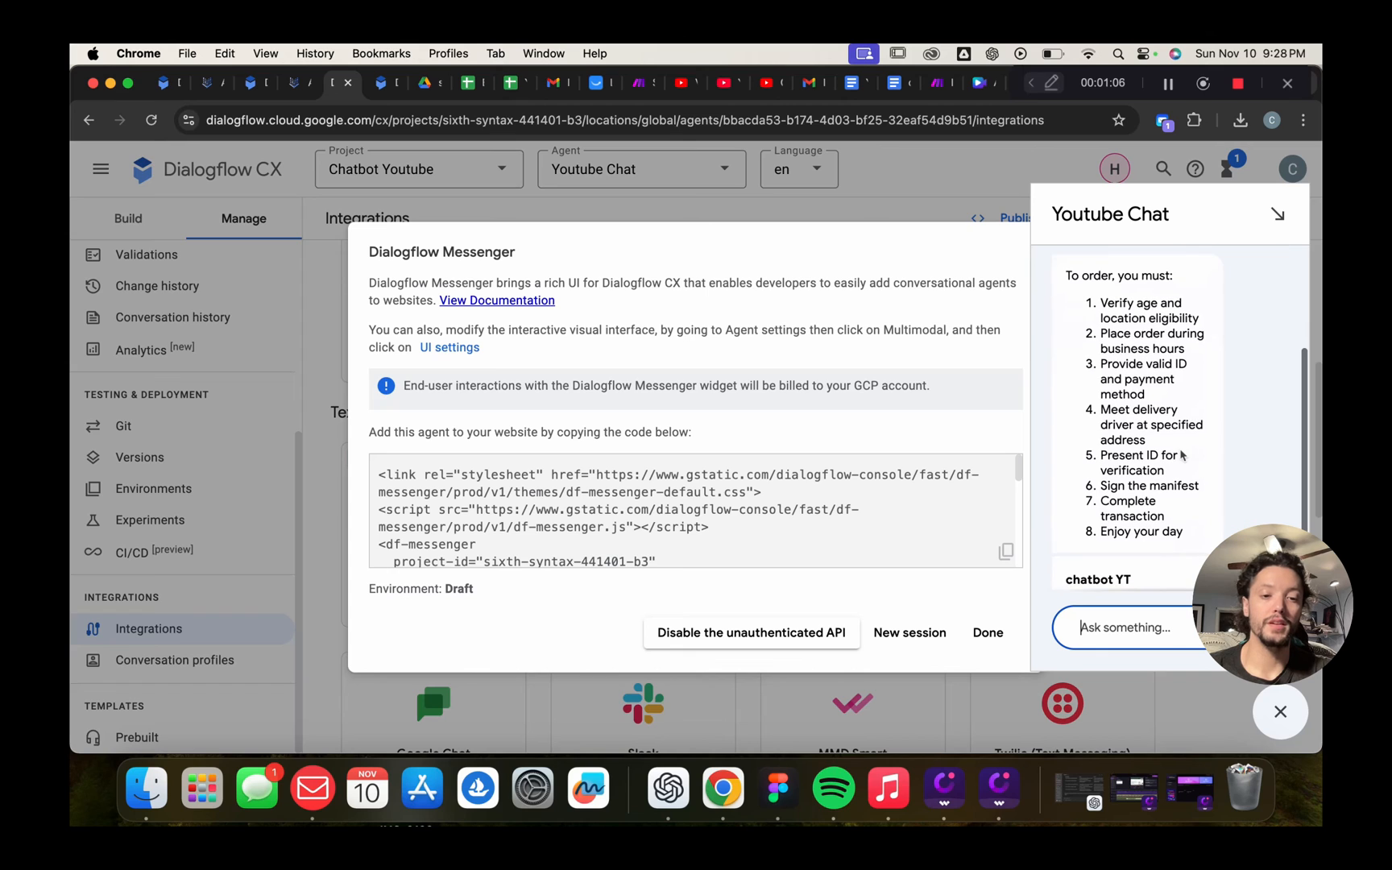
text(ok)
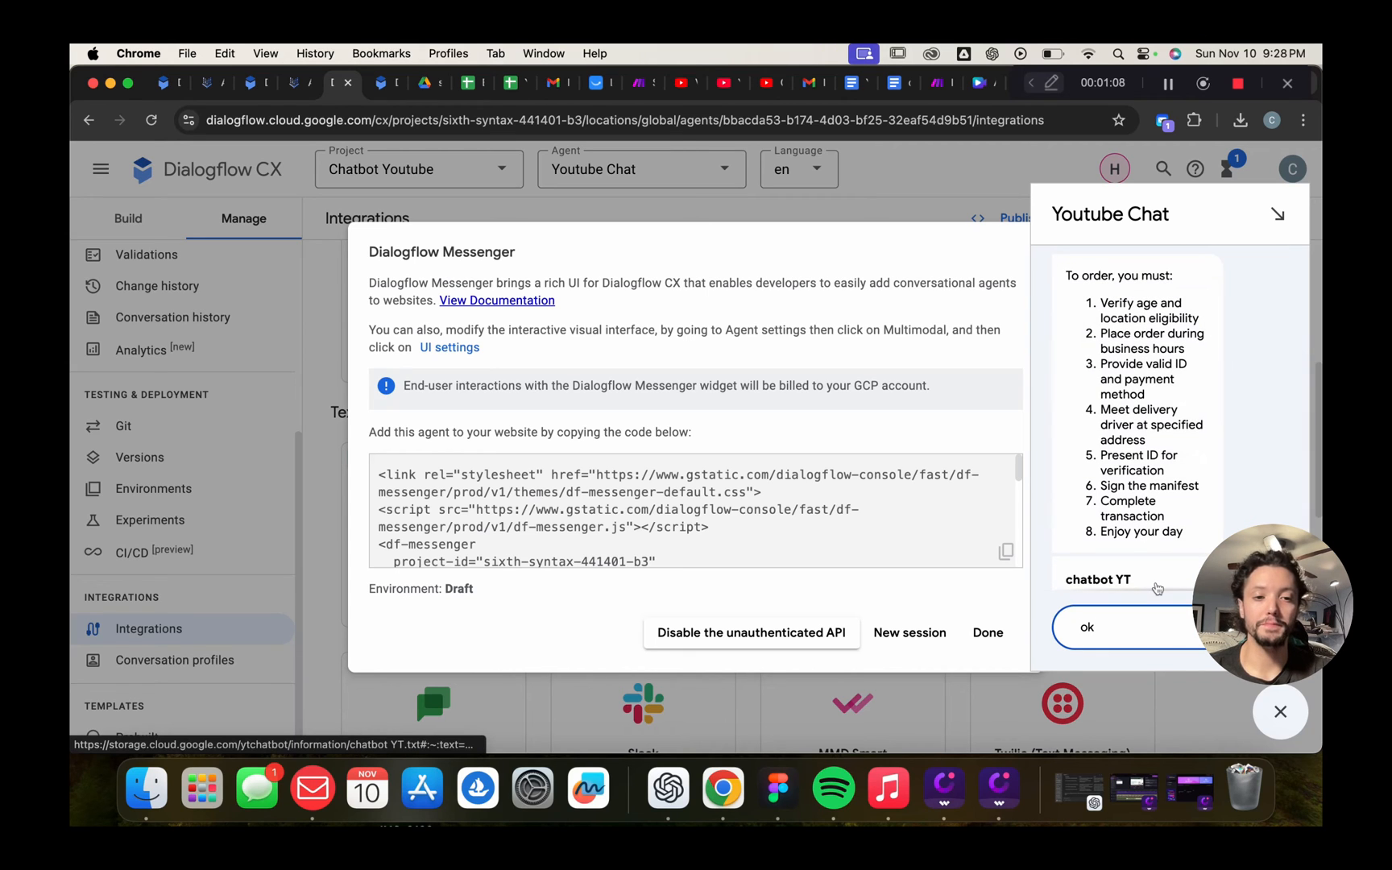
key(Return)
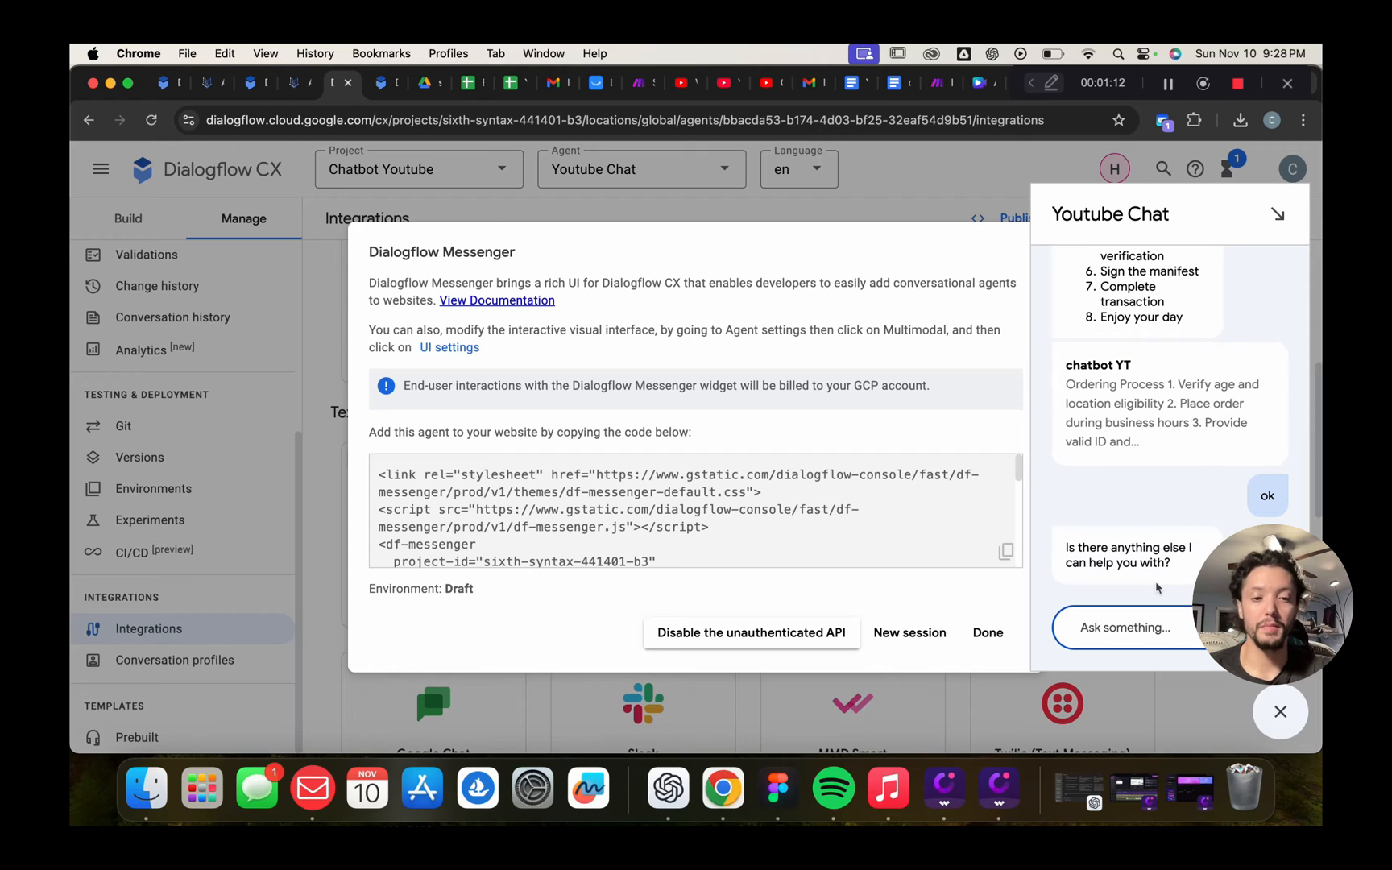
text(no)
key(Return)
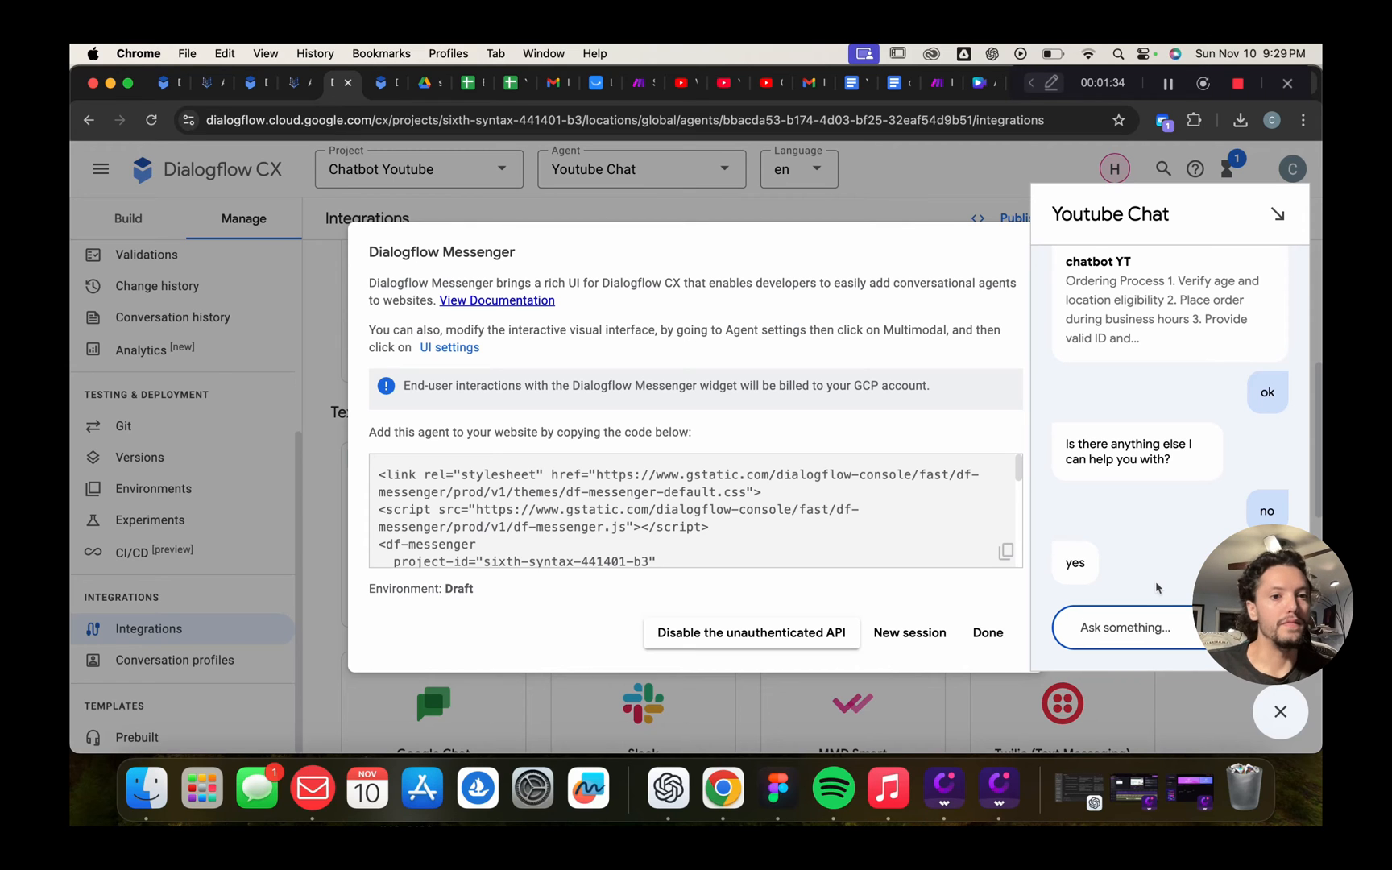
click(984, 637)
In Build, open the Start Page's Default Welcome Intent route and scroll to its agent responses
scroll(460, 404, up, 5)
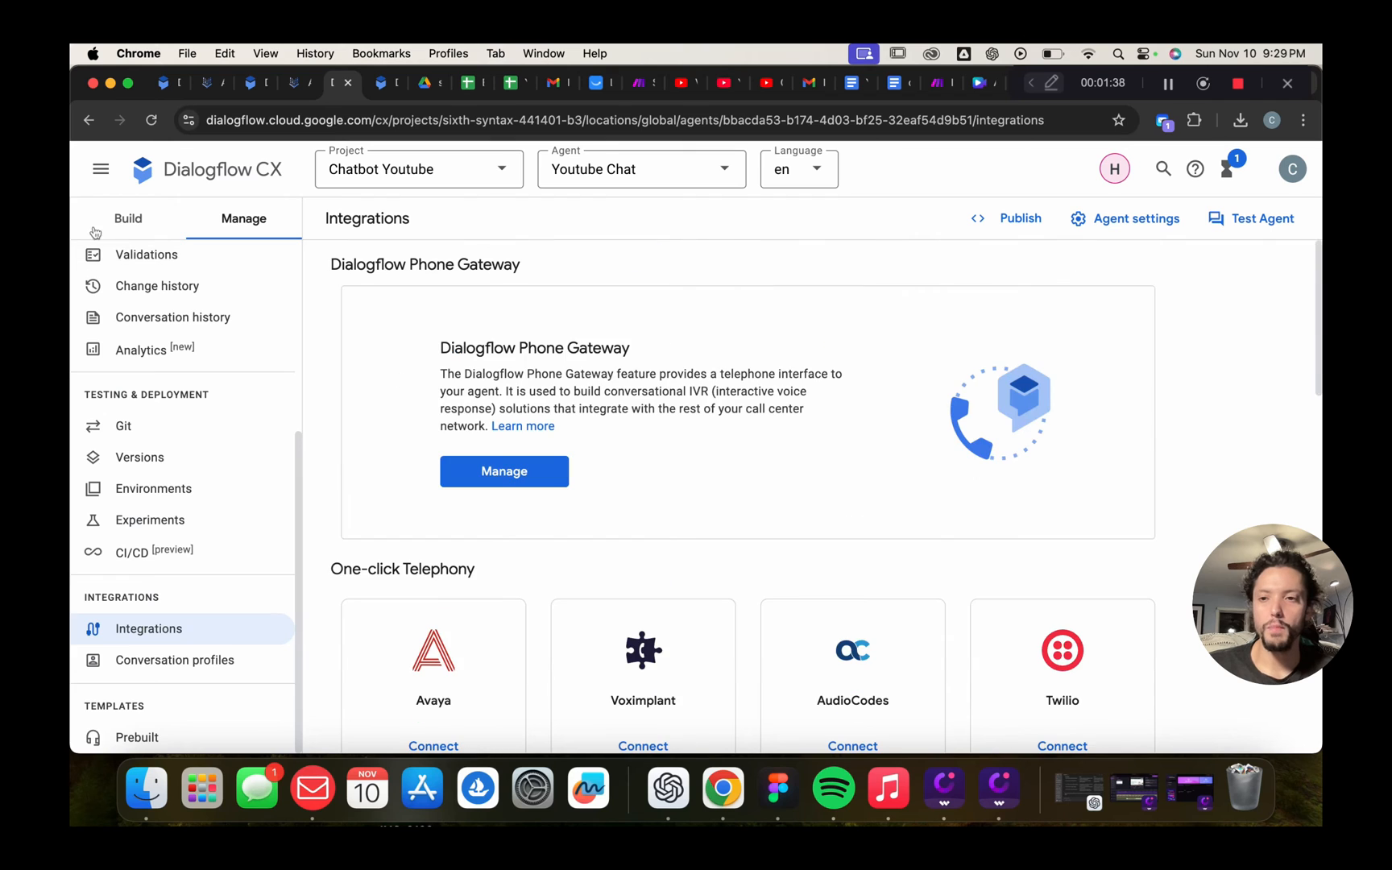
click(132, 217)
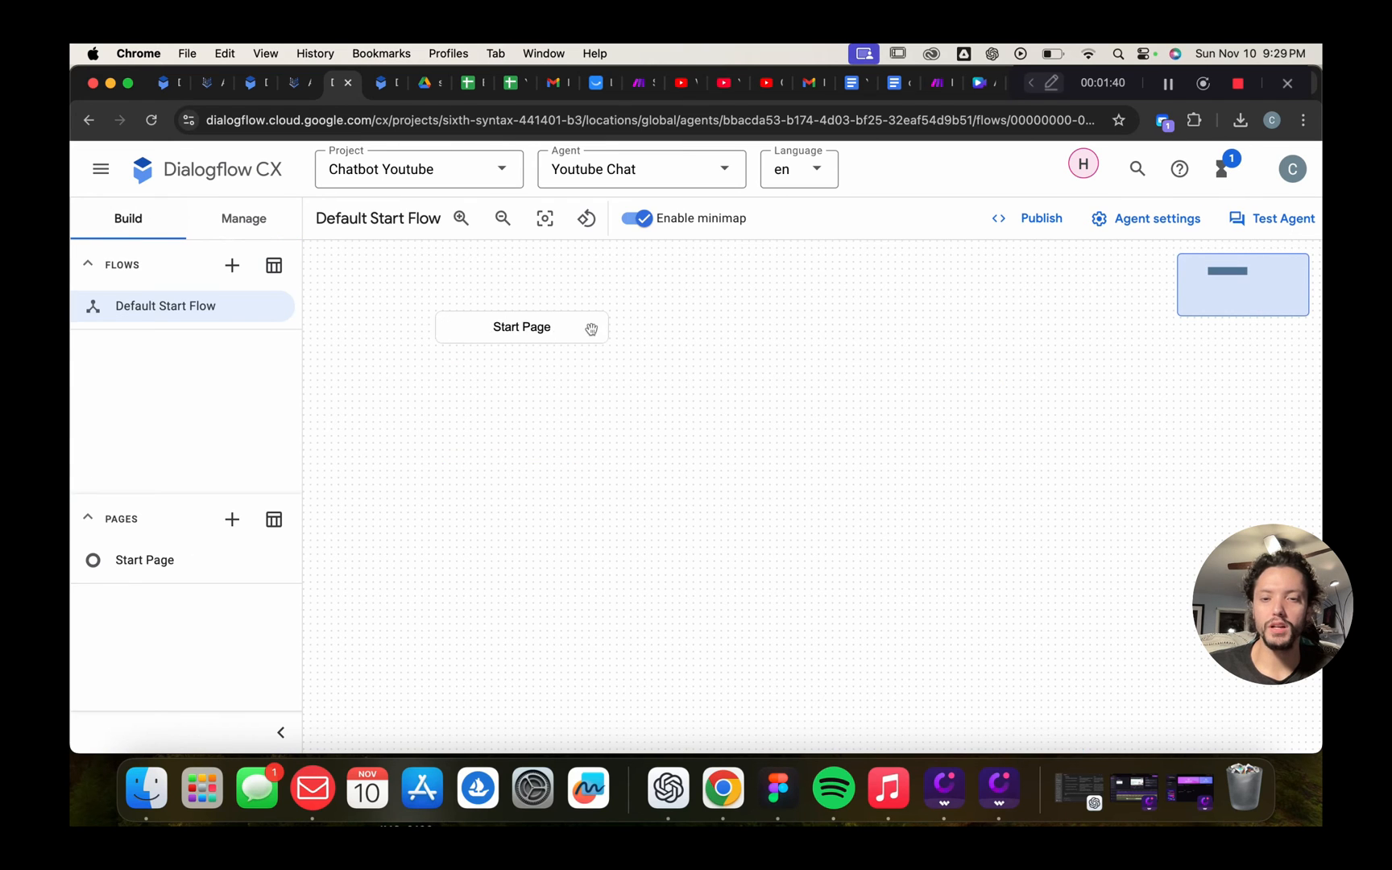
click(517, 323)
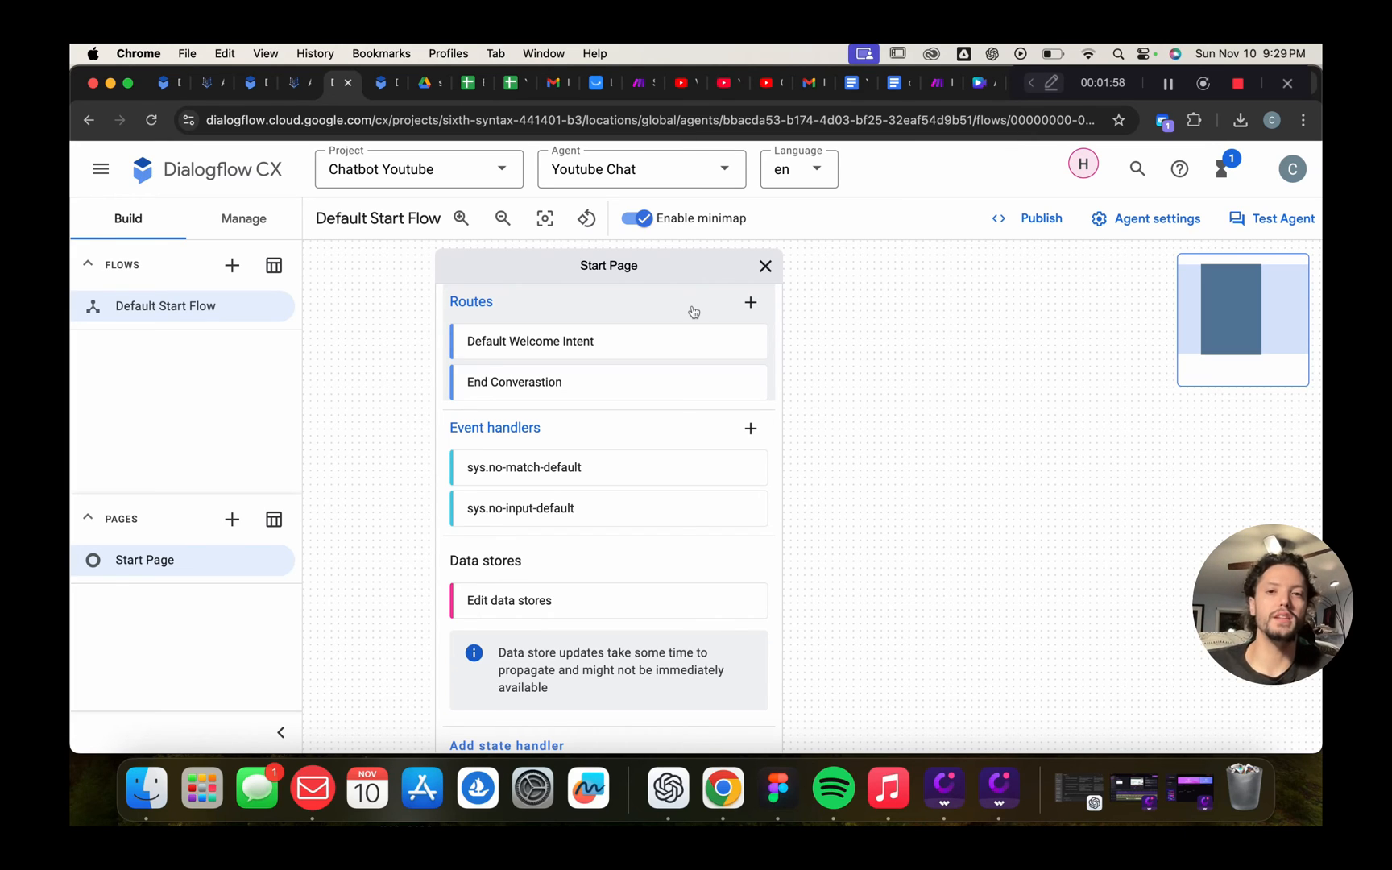
triple_click(575, 345)
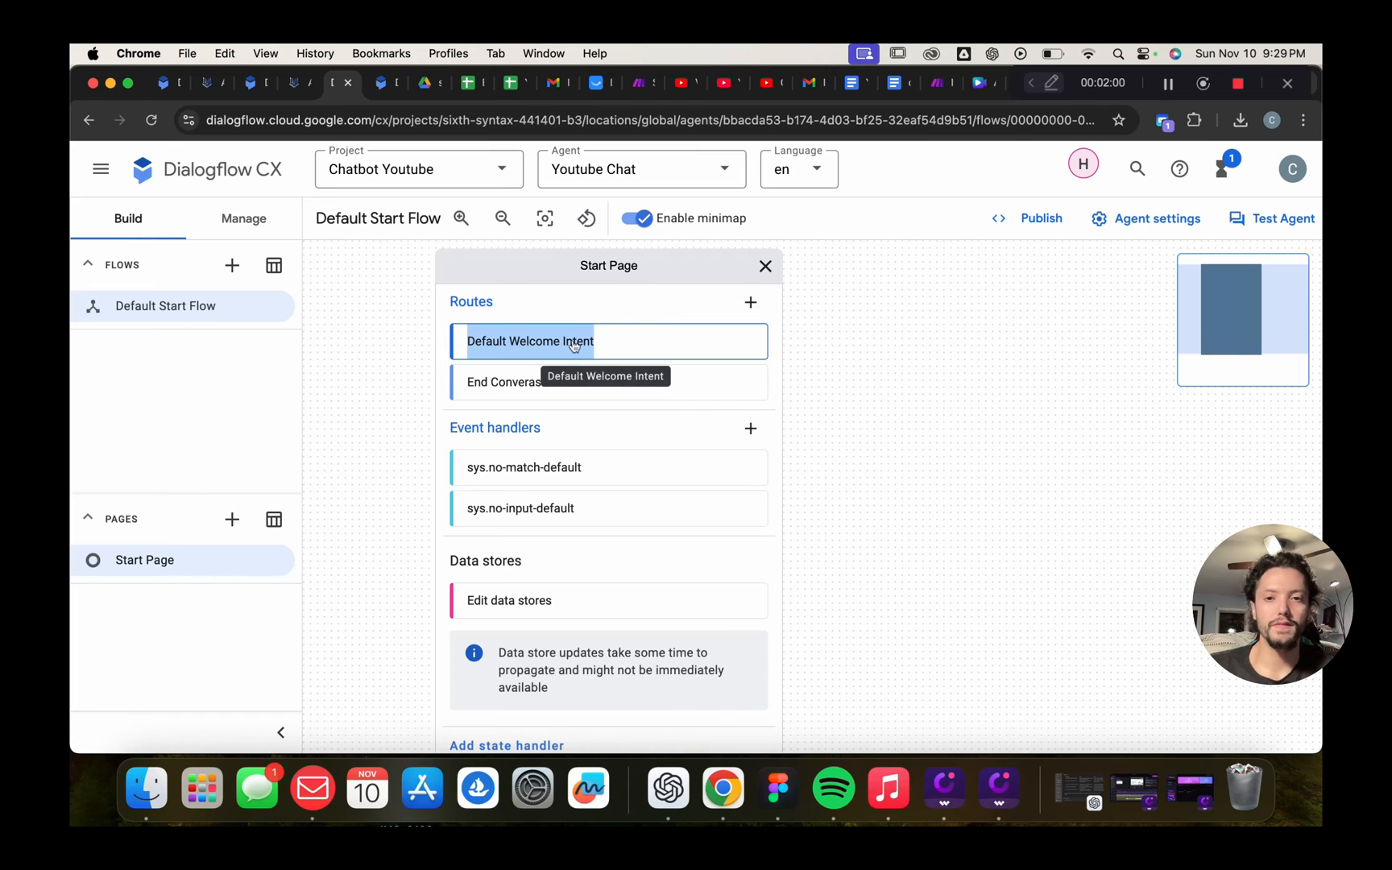
scroll(1046, 574, down, 15)
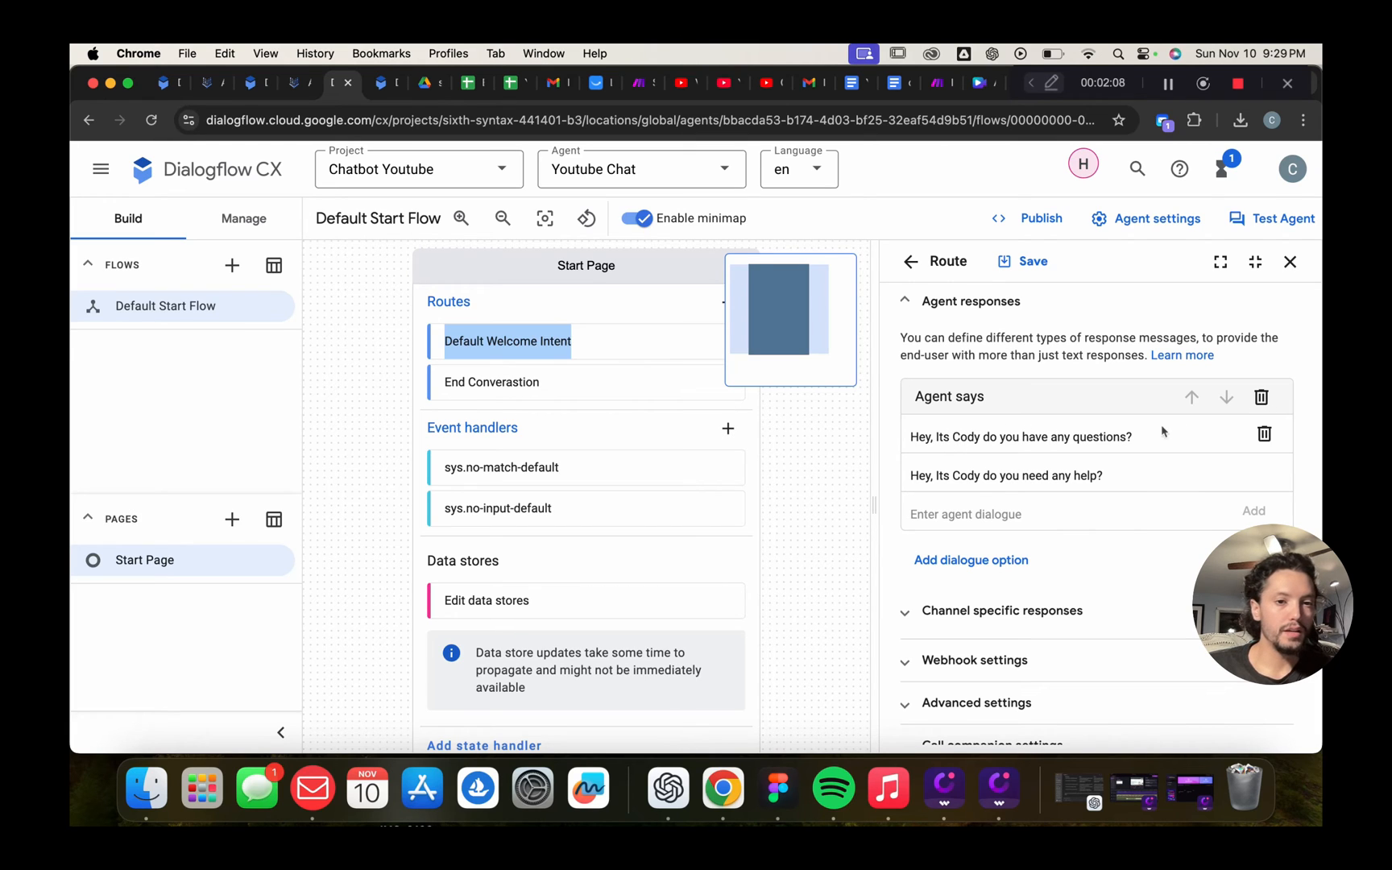
Replace the Agent says block with a new text response holding the original first greeting
drag(1165, 437, 902, 439)
key(super+c)
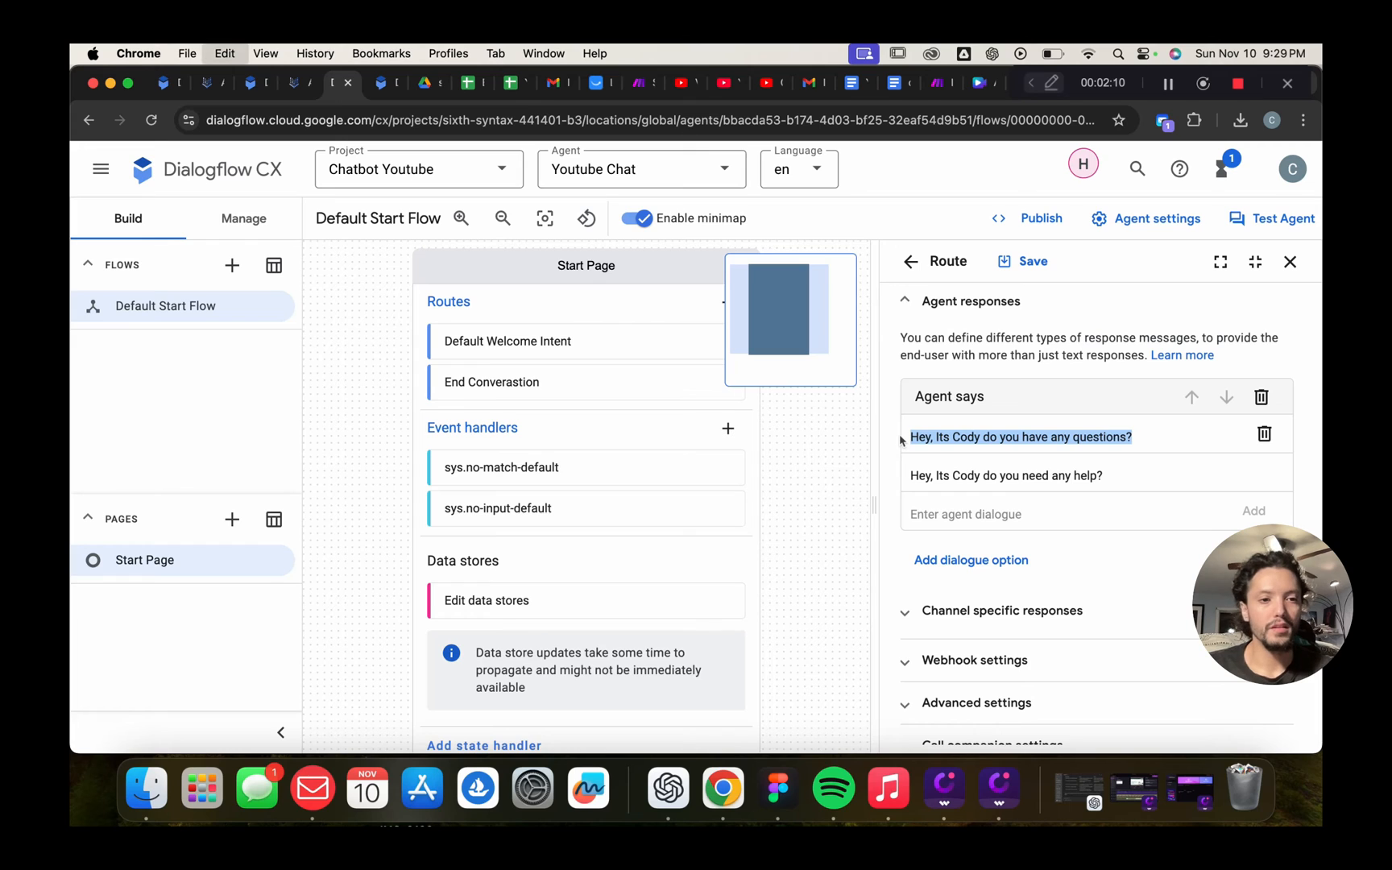
click(1262, 397)
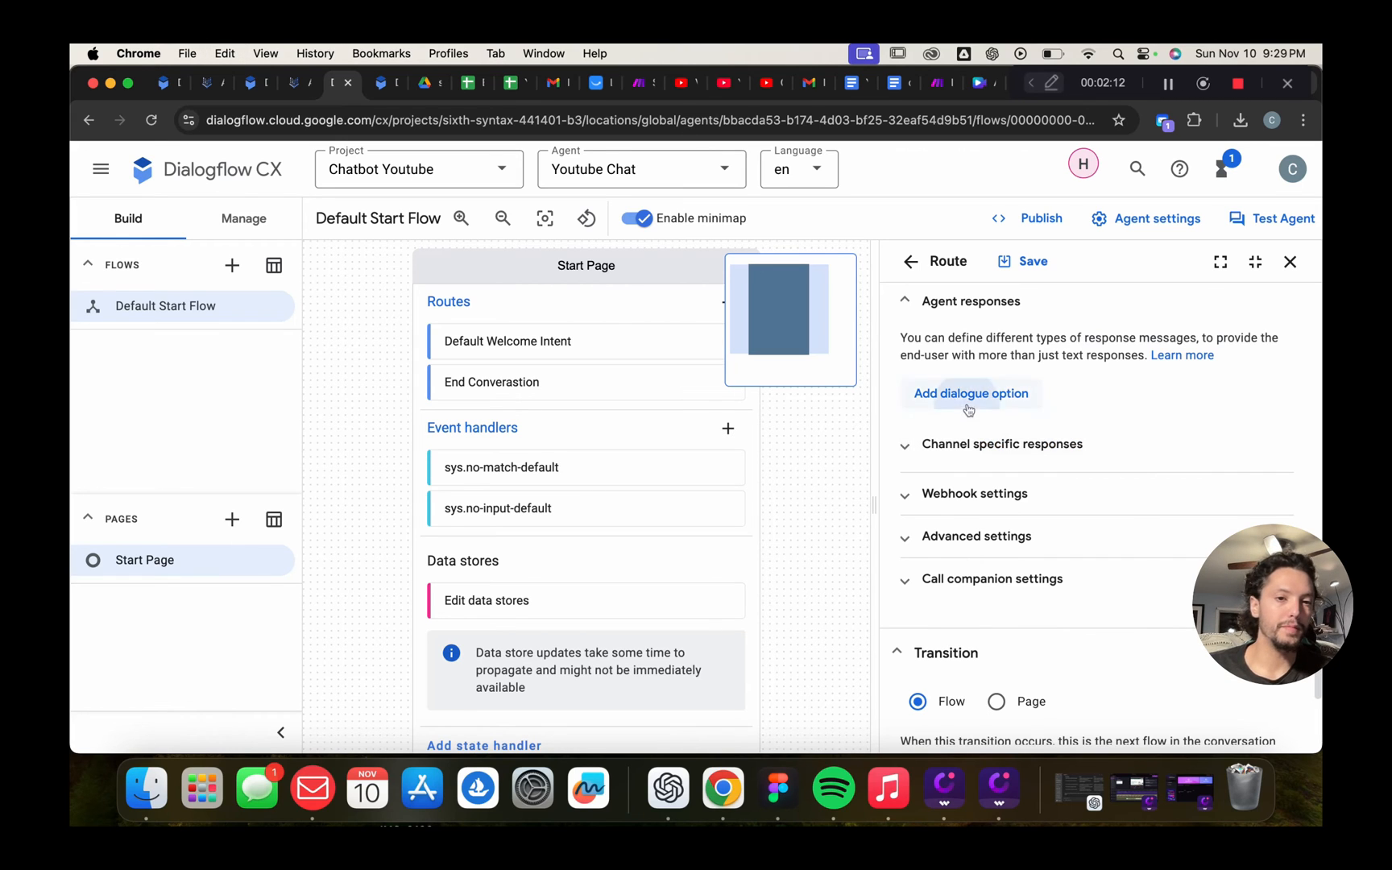
click(966, 395)
click(950, 393)
click(1047, 437)
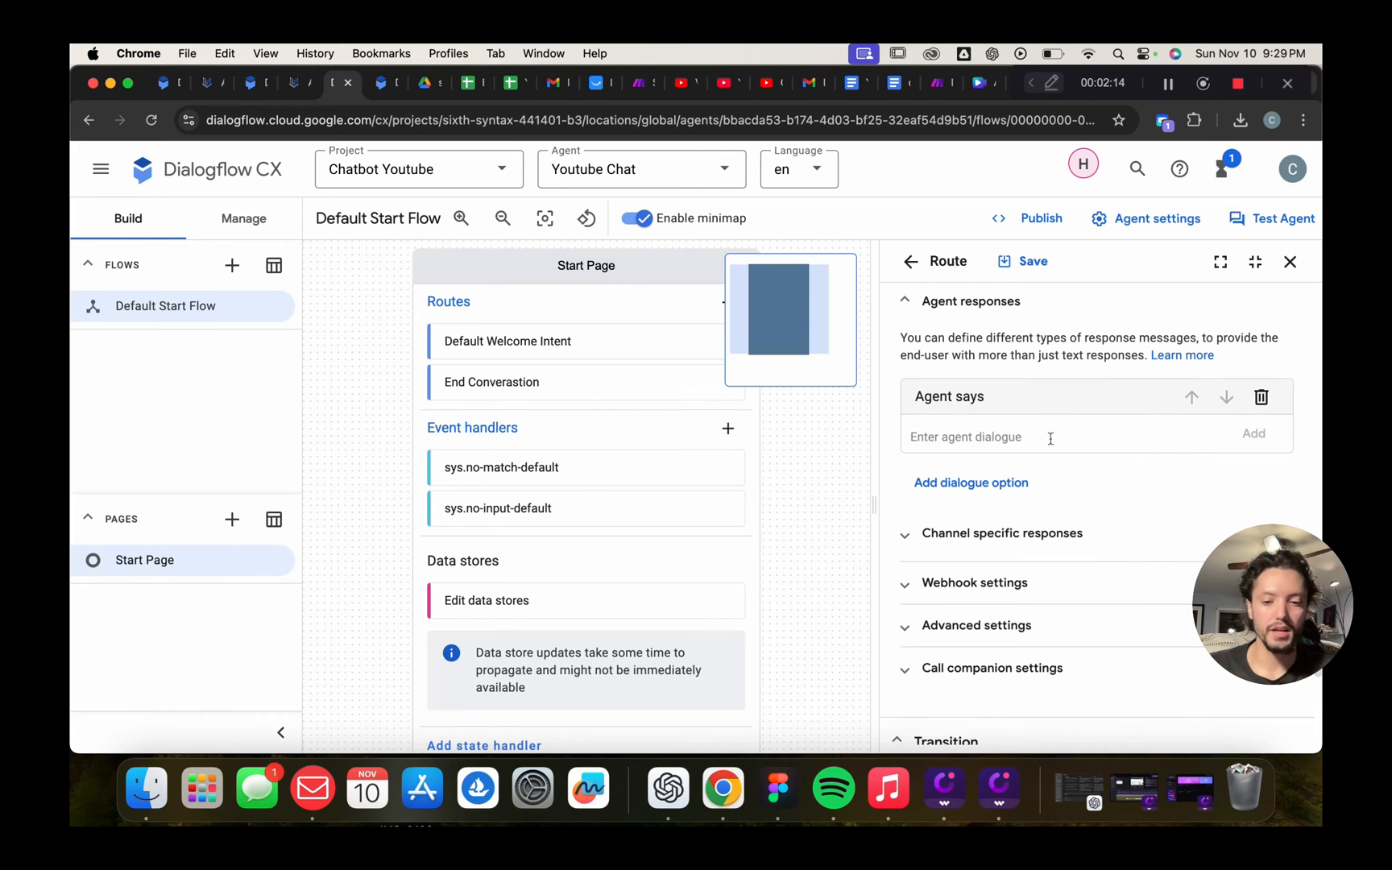
key(super+v)
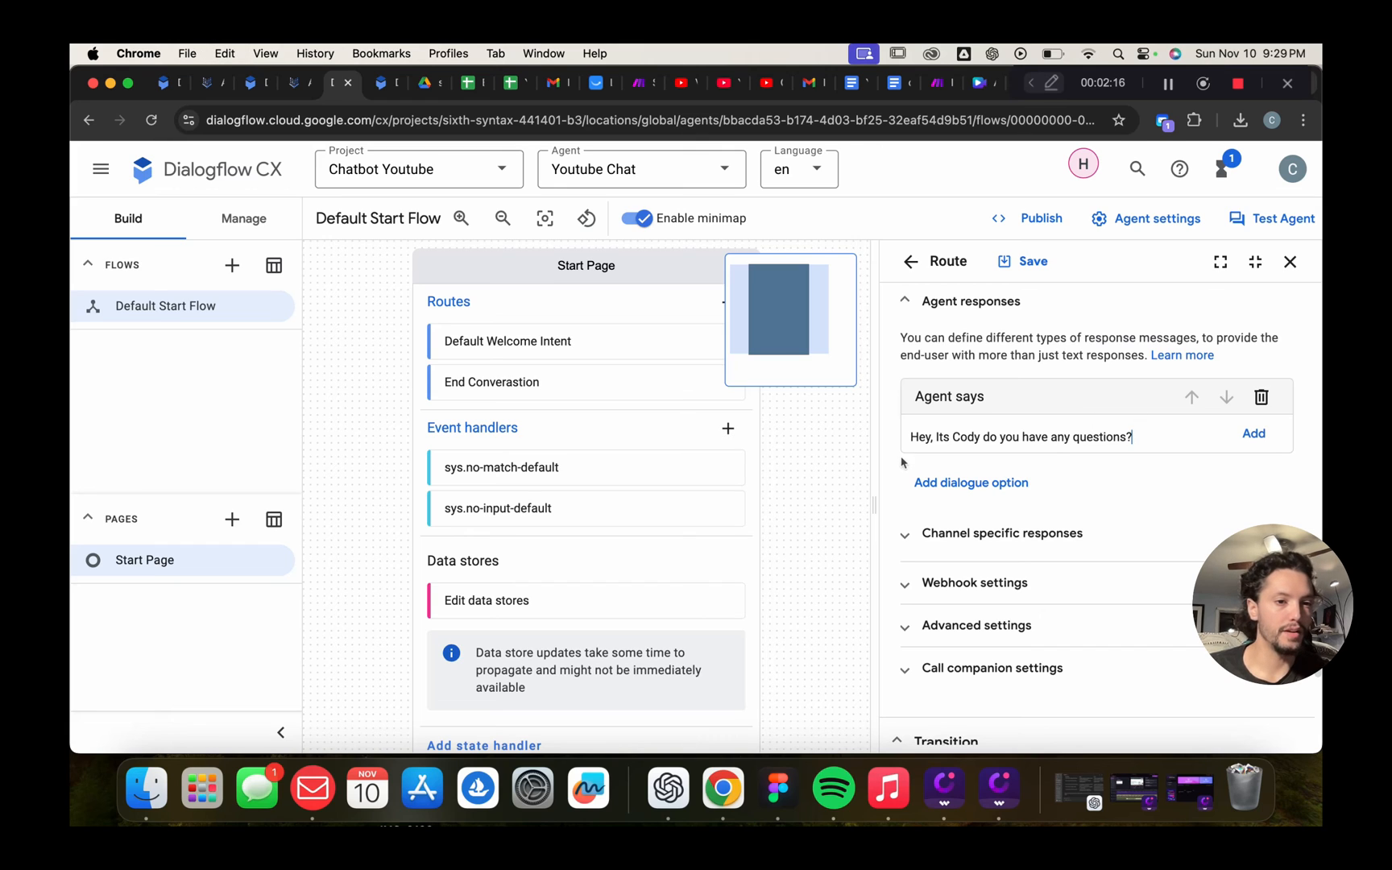
click(1253, 434)
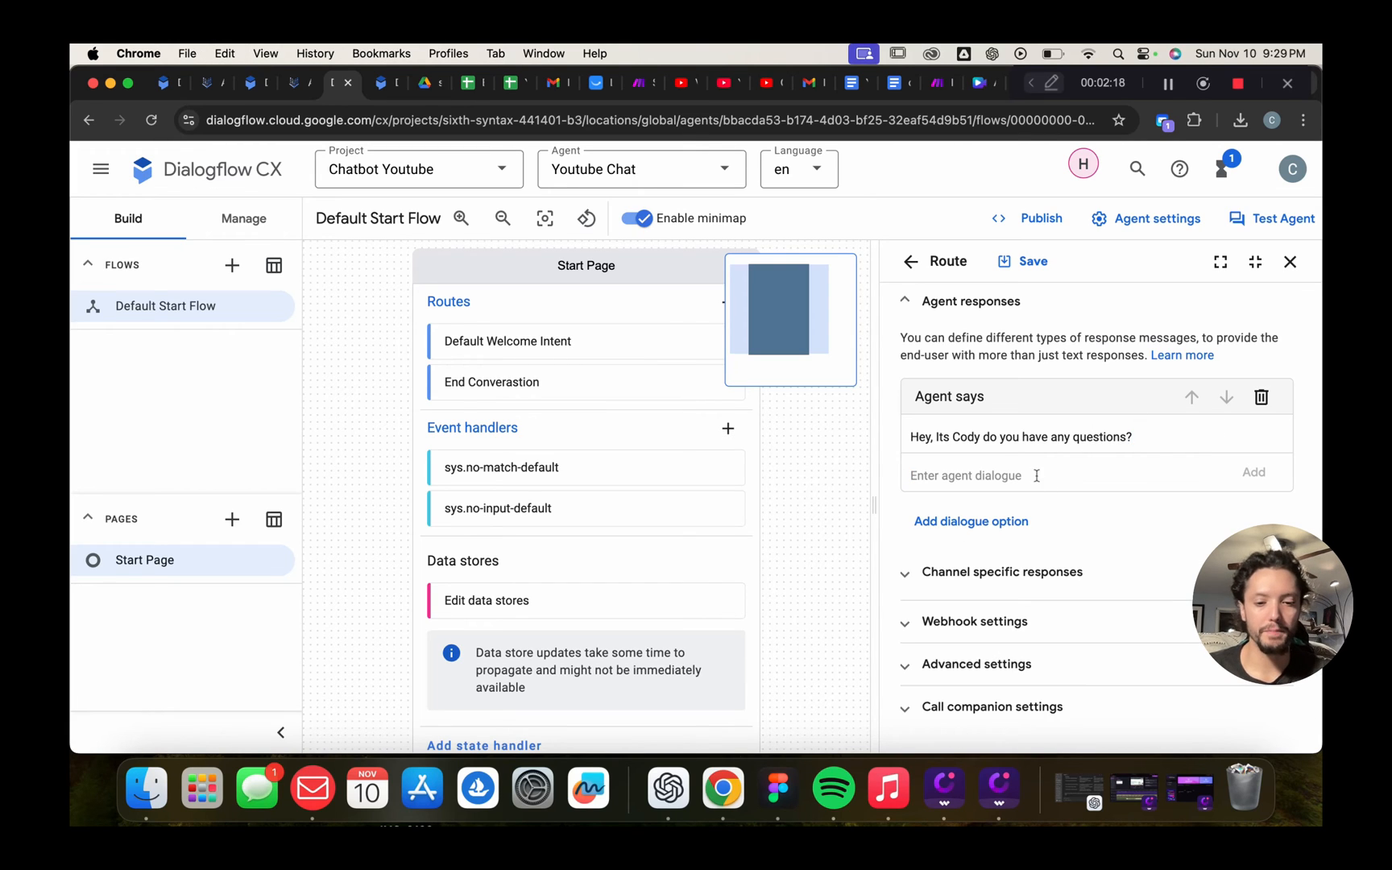
Add the second line 'Hey, Can I help you with anything?' and save the route
text(Hey)
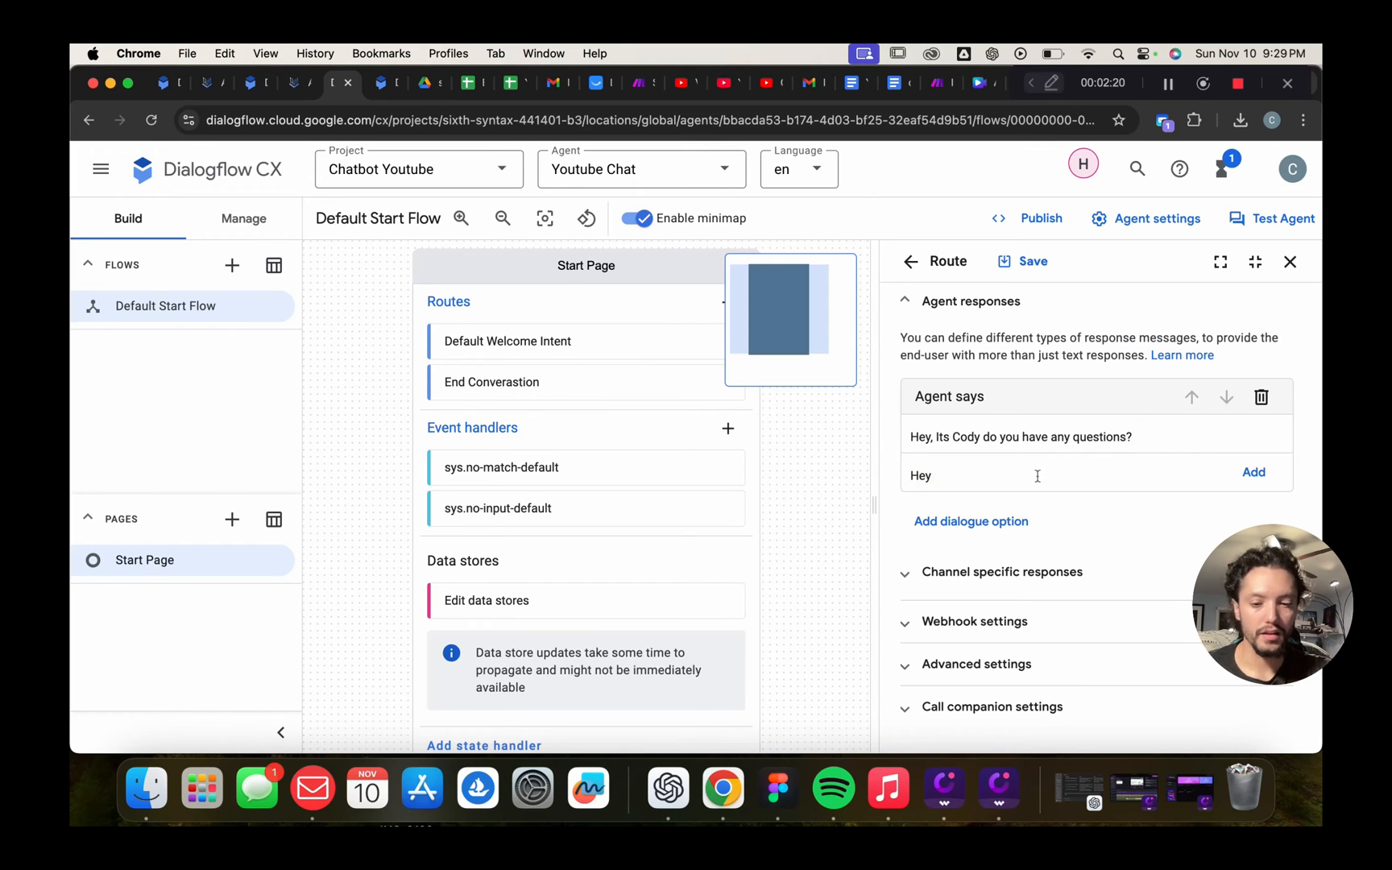
text(, Can I hep)
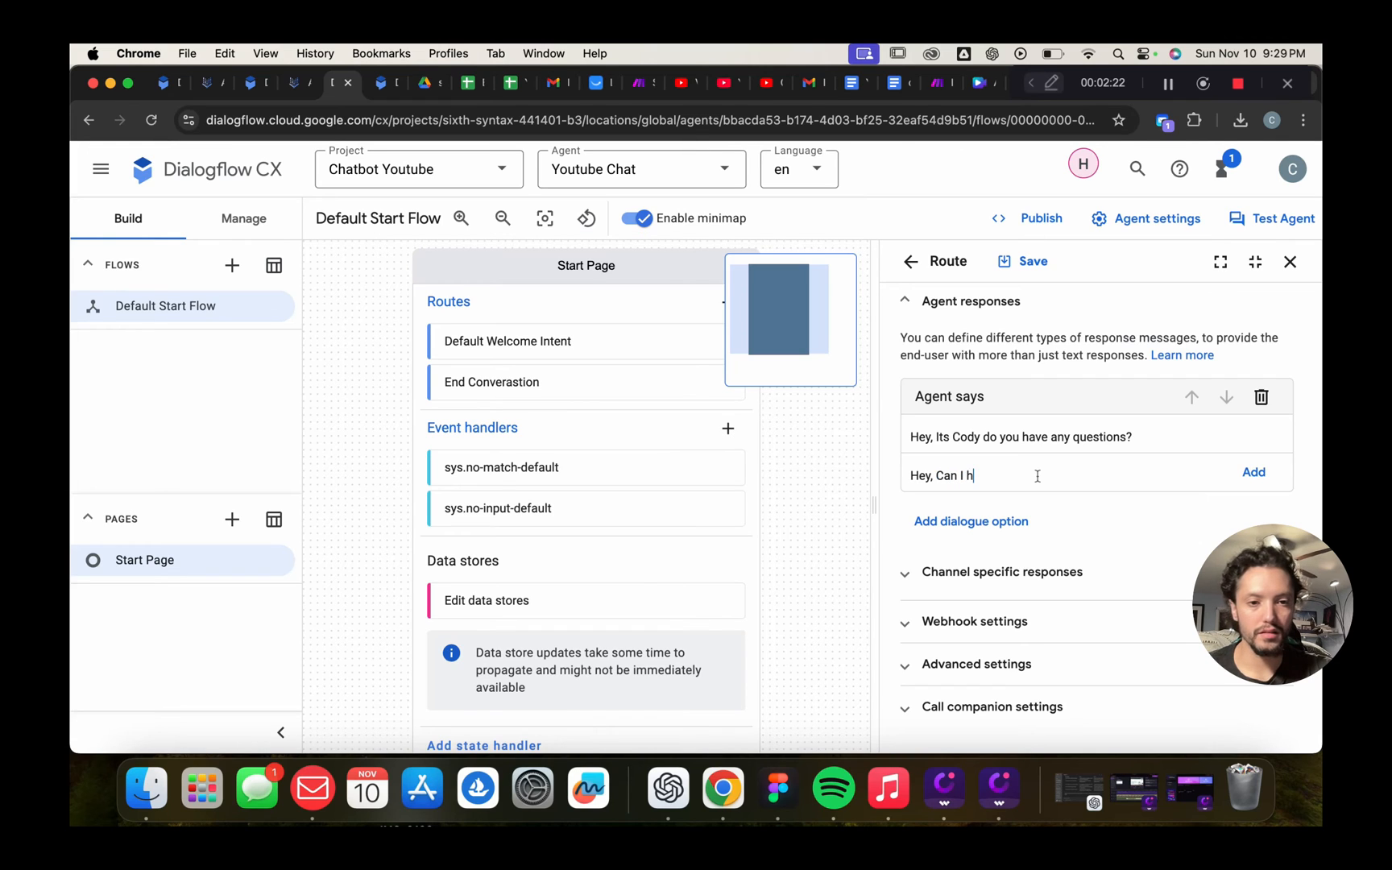
key(BackSpace)
key(BackSpace)
key(BackSpace)
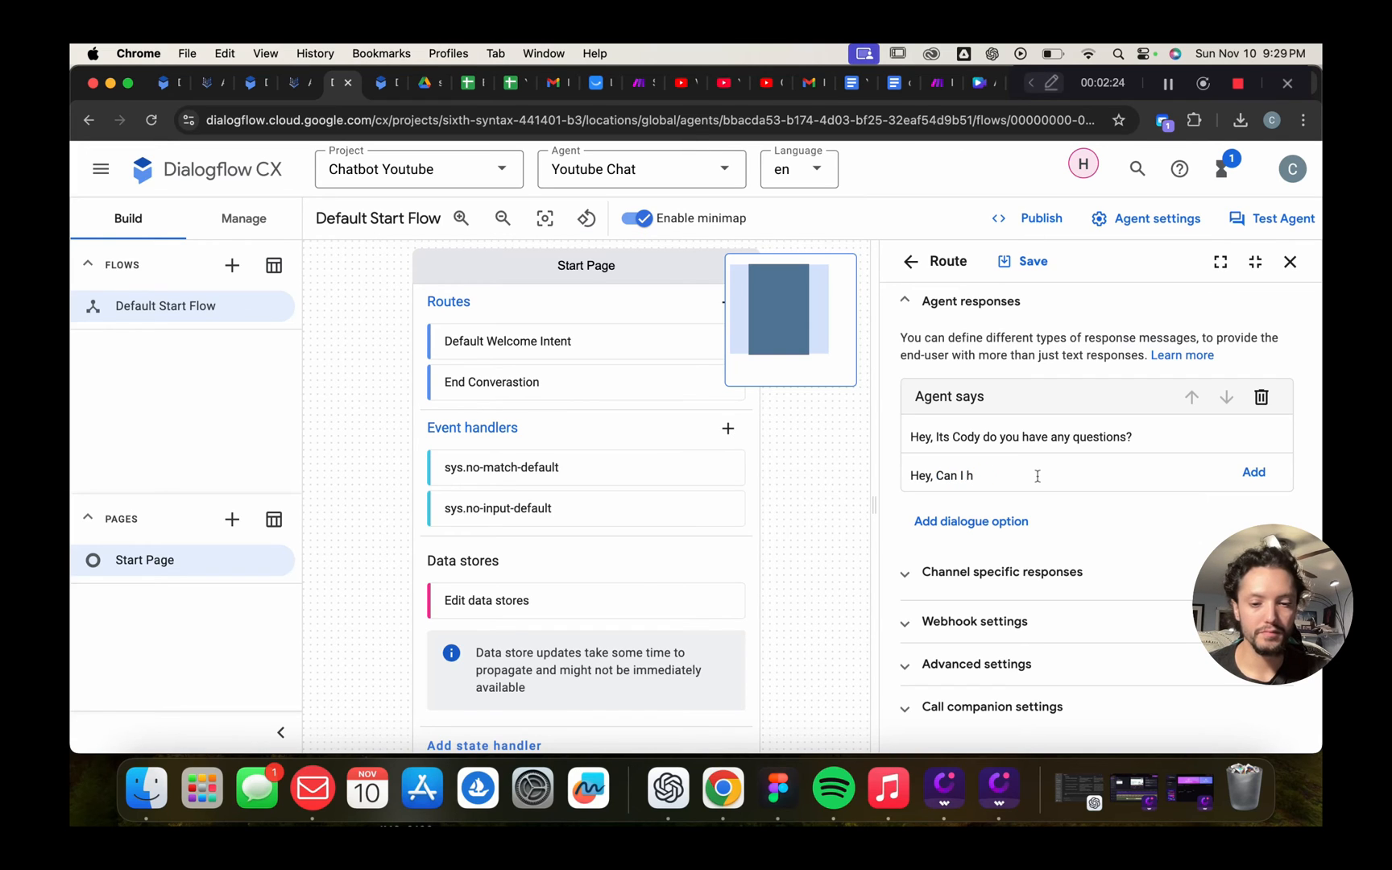
text(elp you wi)
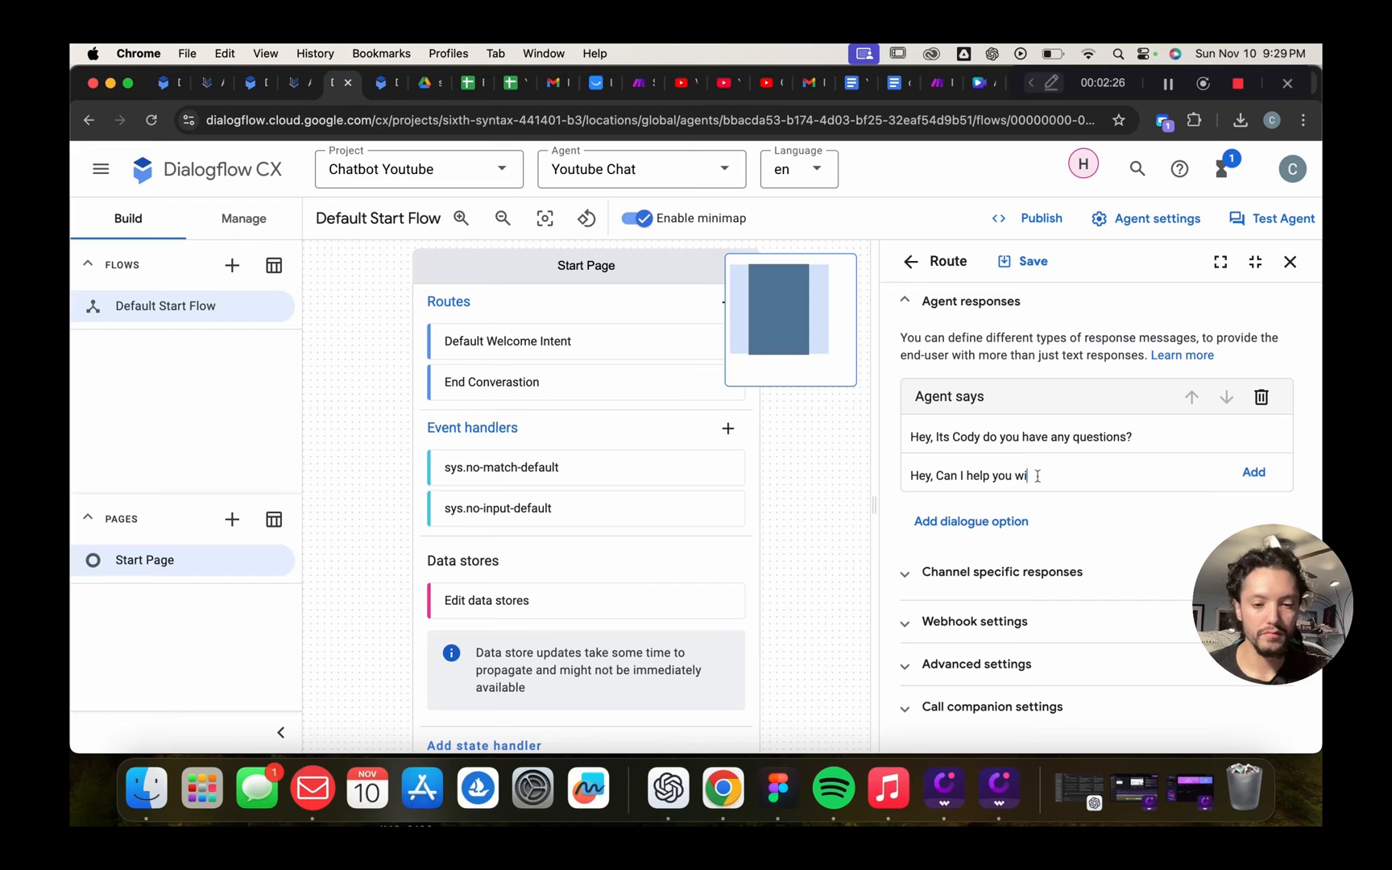
text(th anything?)
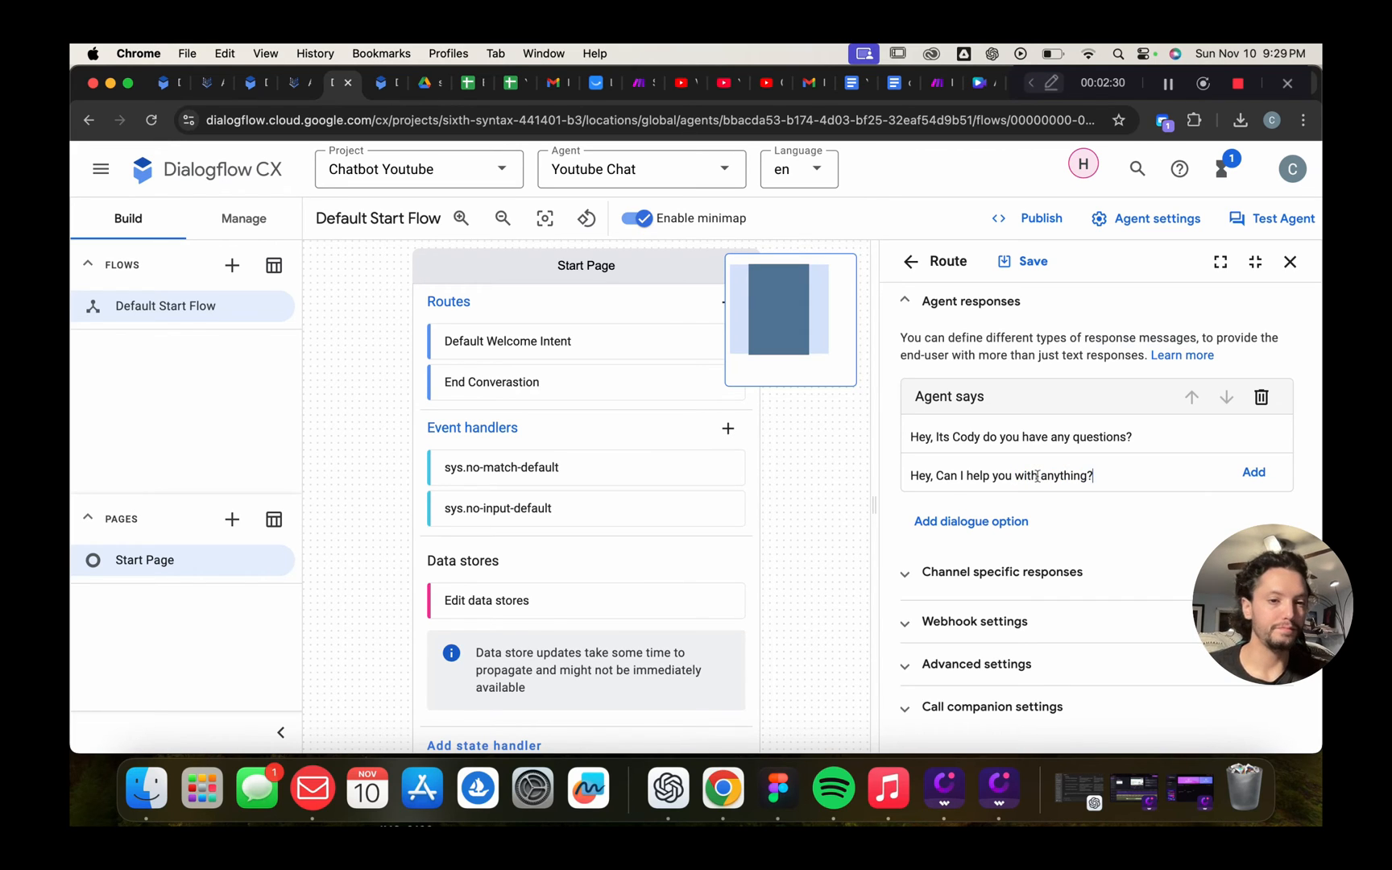
key(Return)
click(1033, 262)
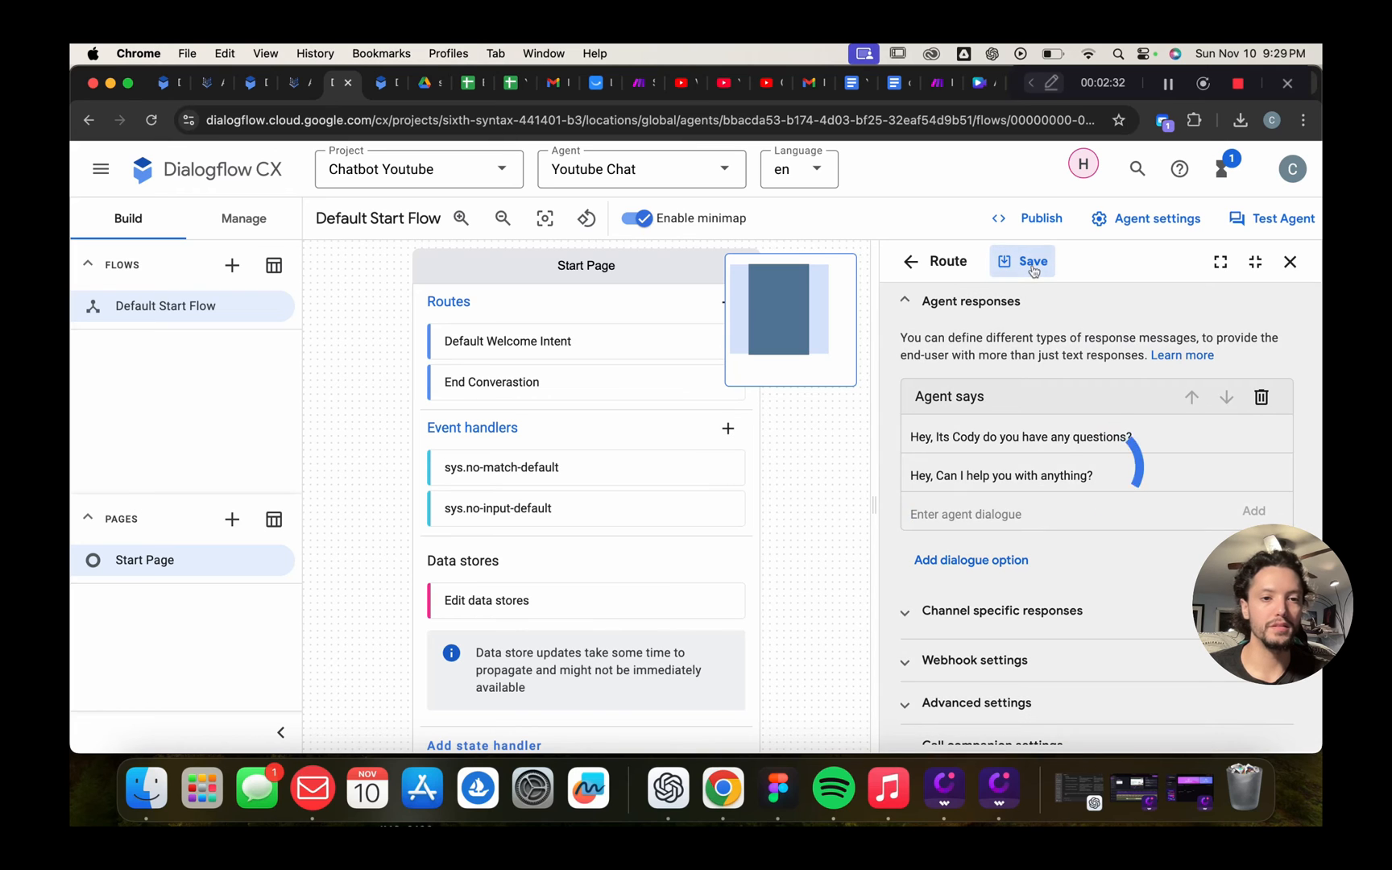
scroll(1045, 375, up, 10)
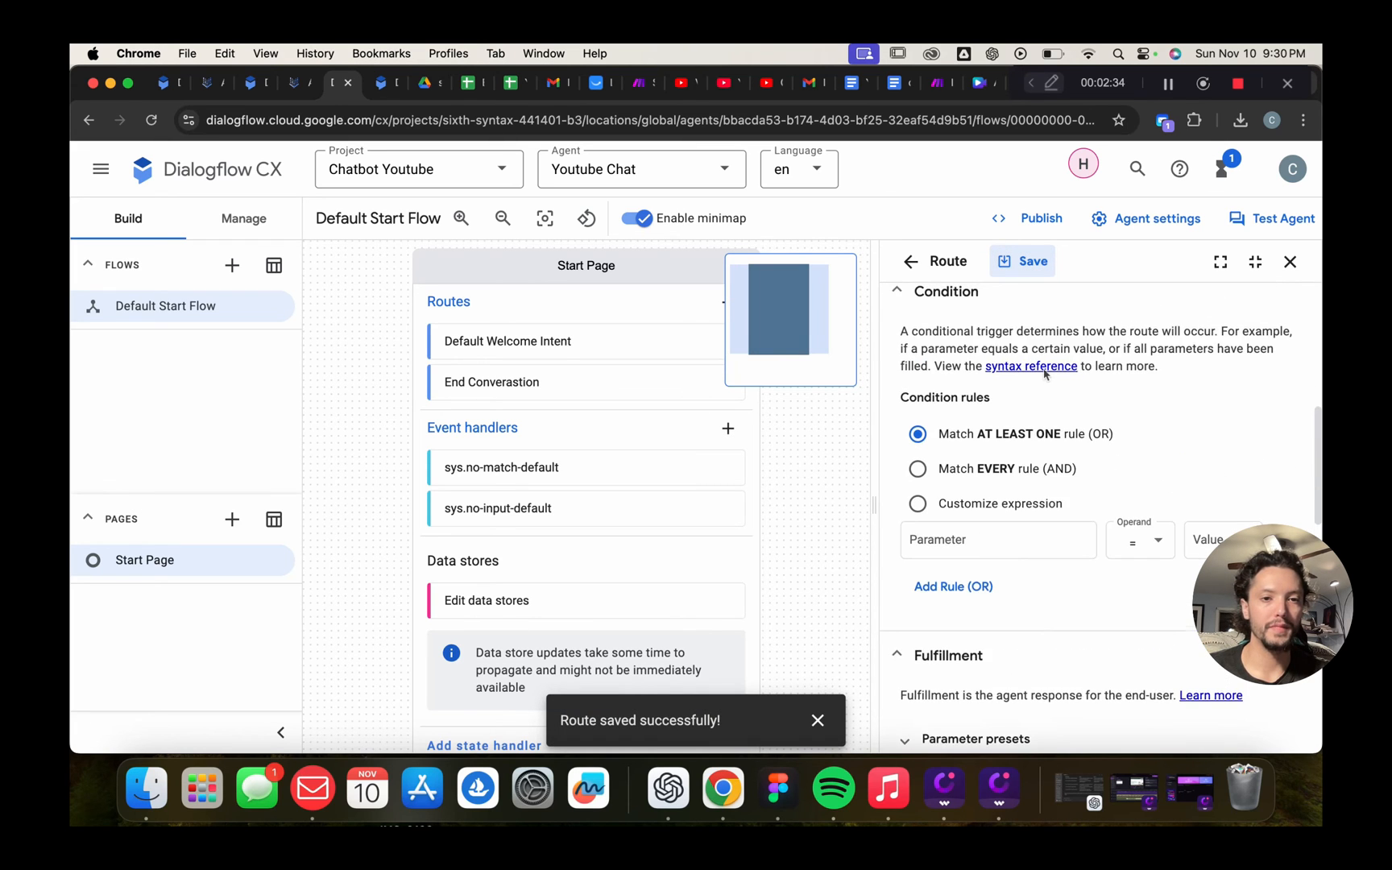
scroll(1045, 375, up, 2)
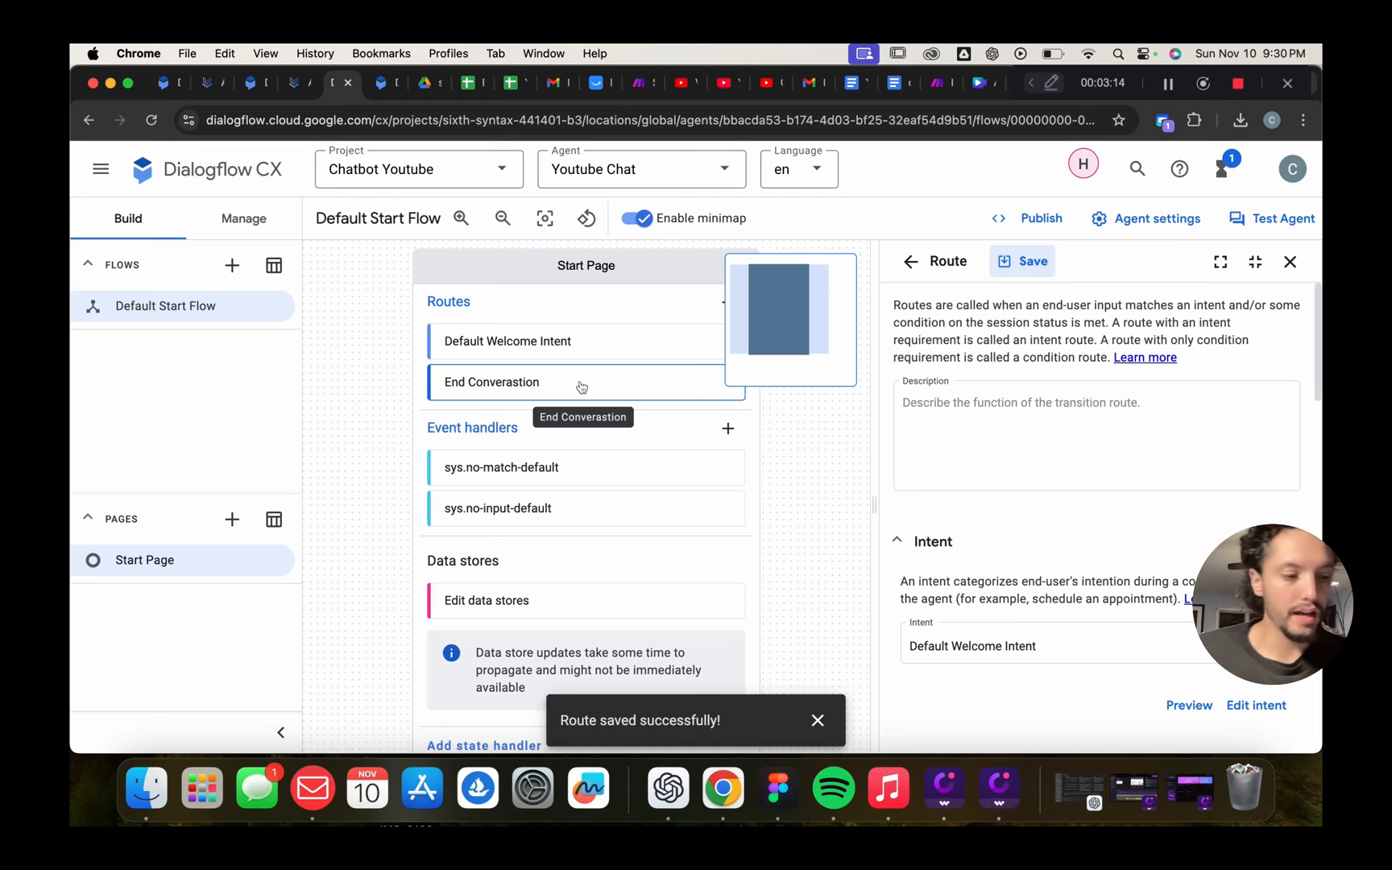
Add a new Start Page route and begin a new intent labelled 'Follow Up'
click(723, 305)
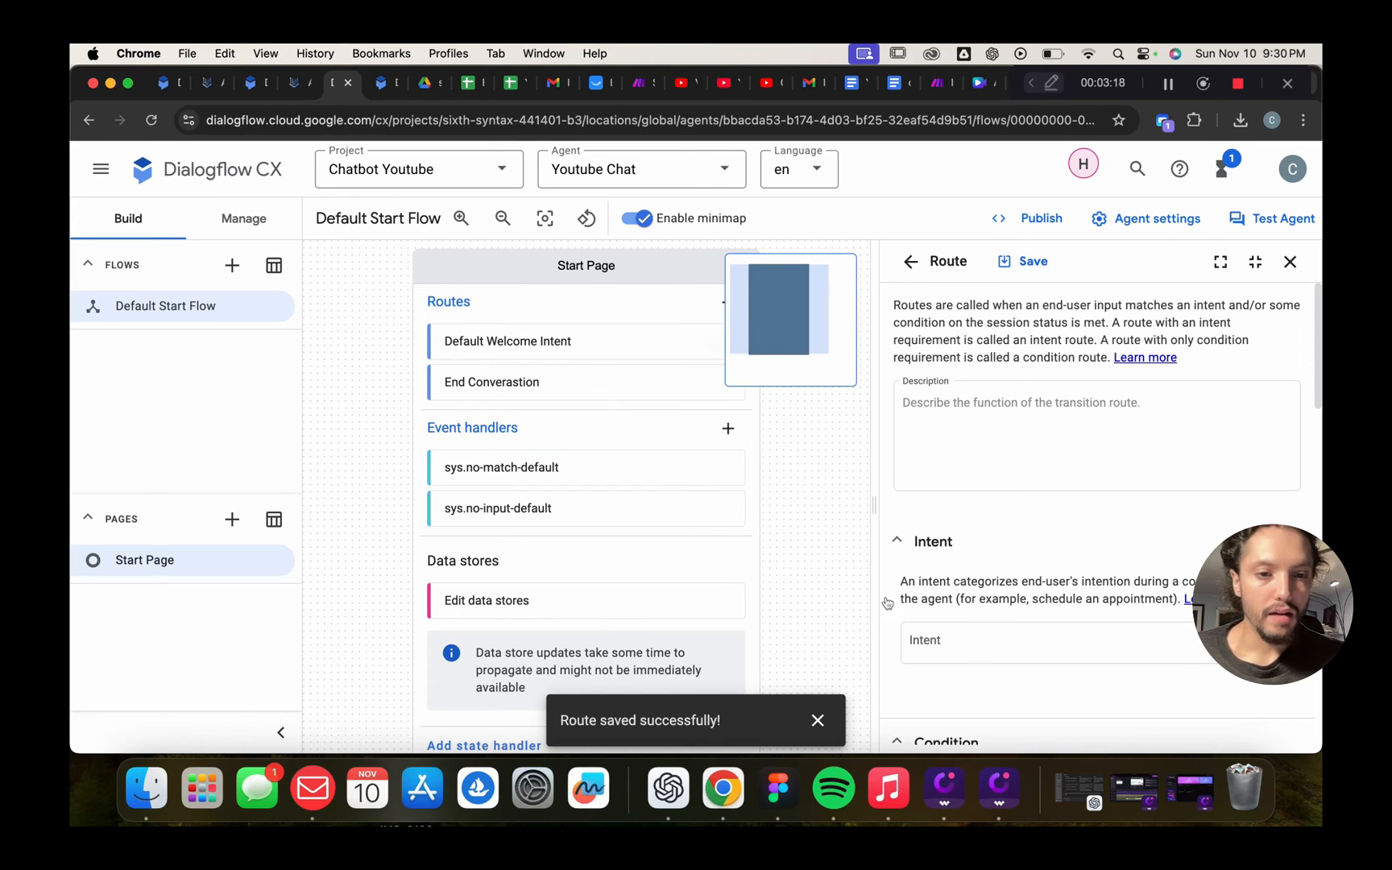
scroll(1017, 527, down, 5)
click(966, 414)
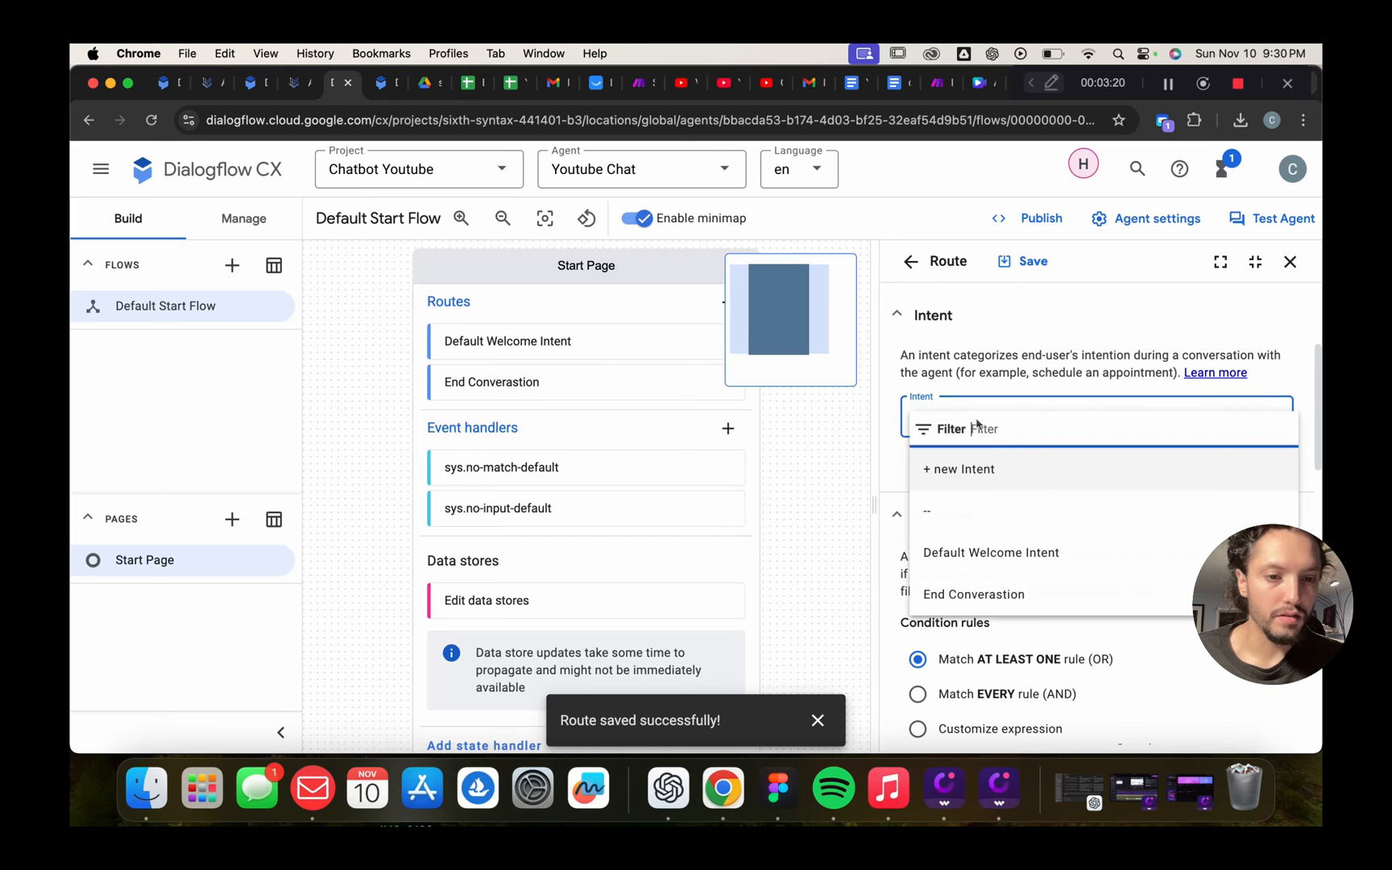
click(996, 466)
click(958, 439)
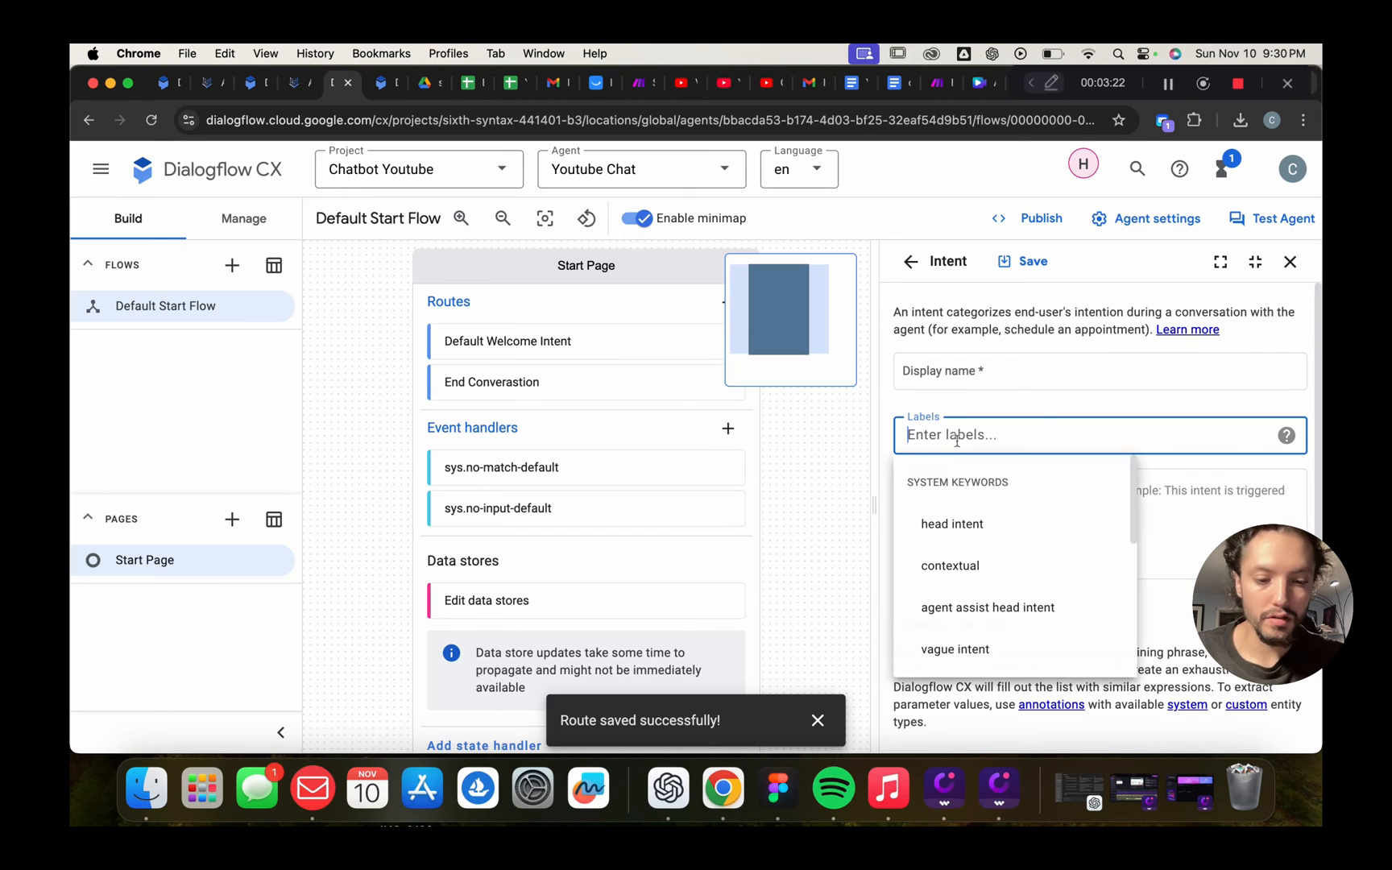
text(Follow)
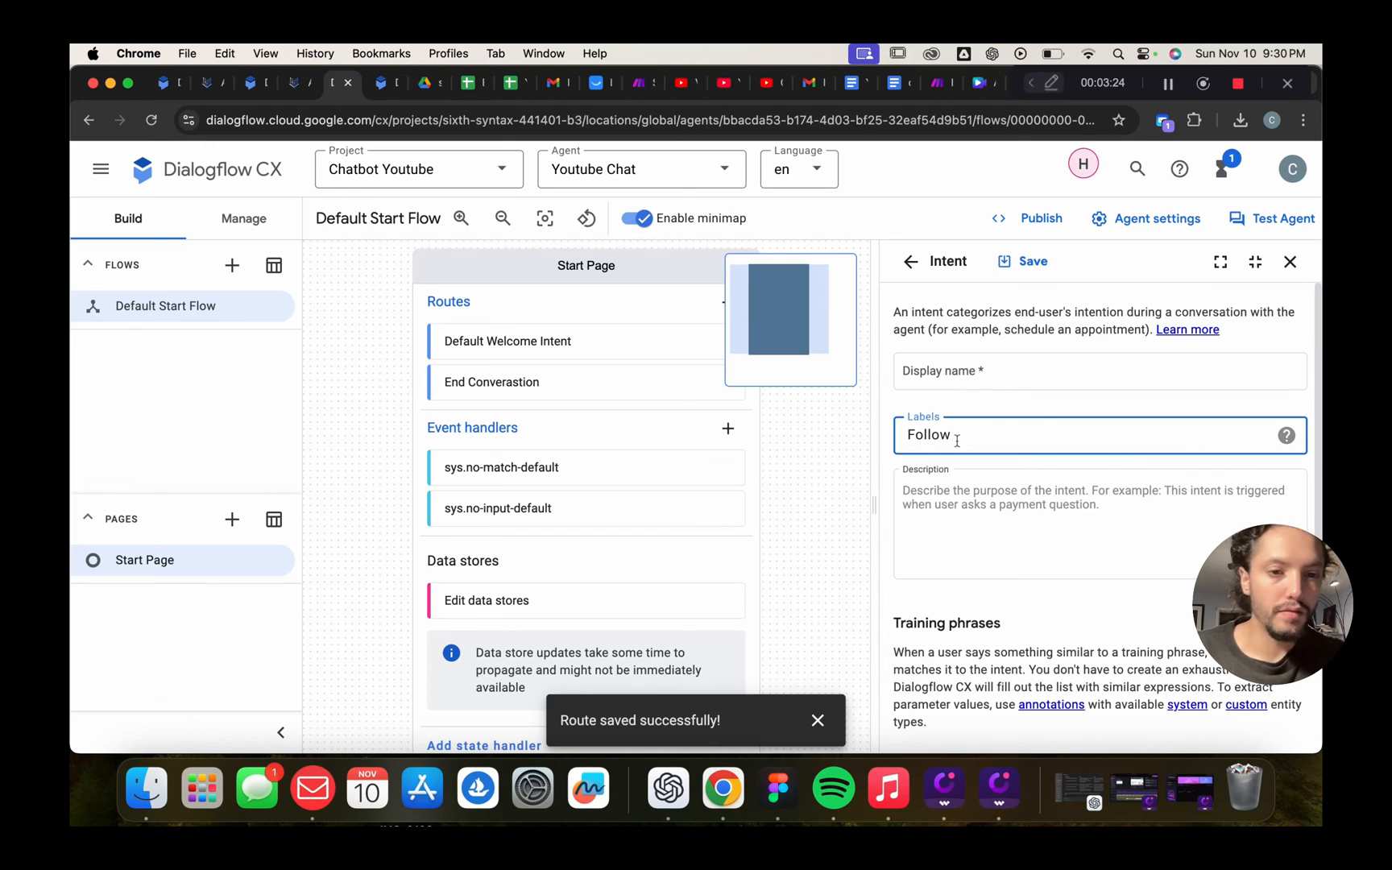
text( Up)
Name the intent 'Follow up' and describe it as following up with a user question
click(985, 372)
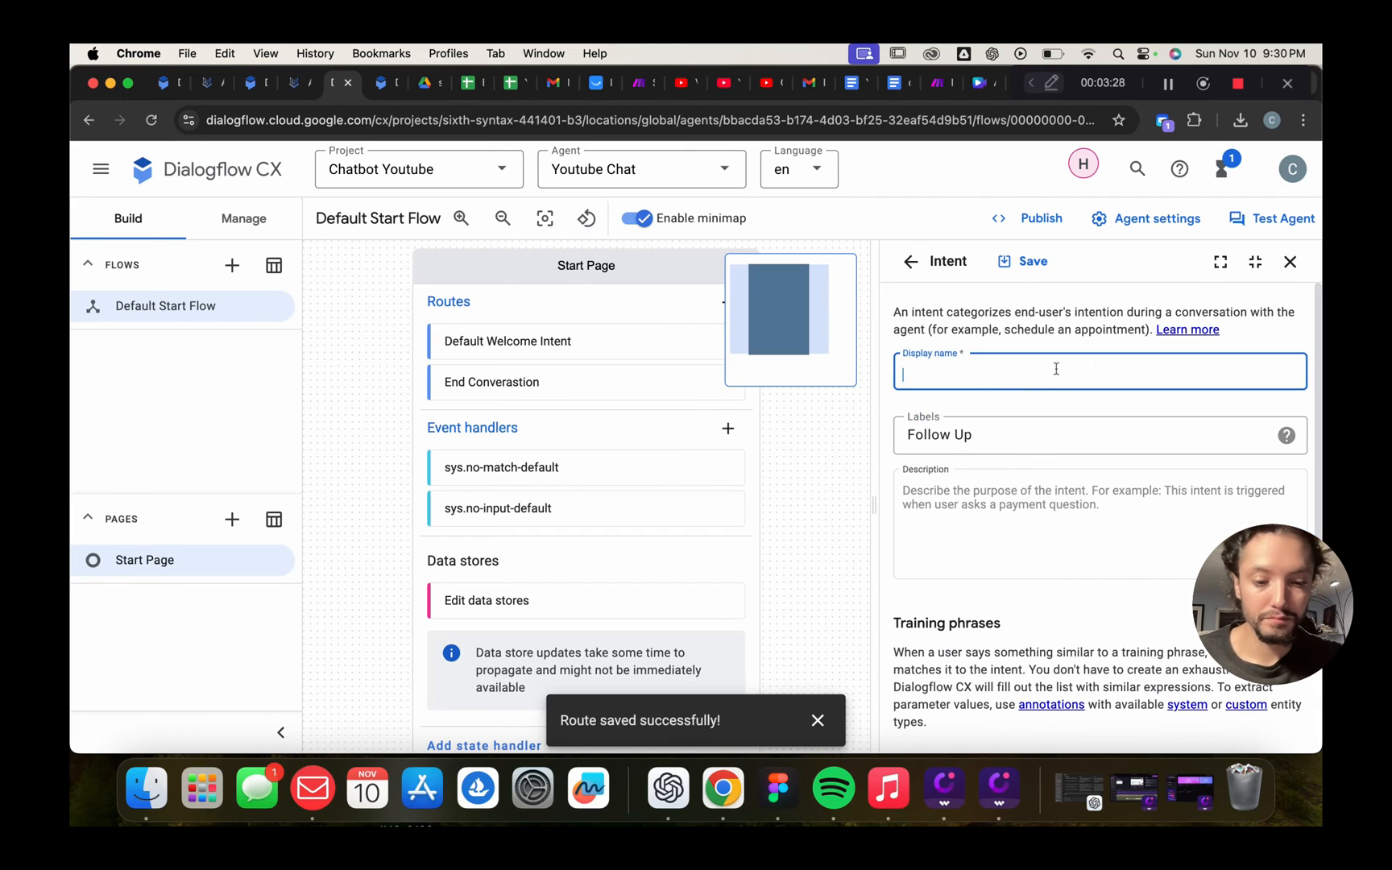
text(Follow uop)
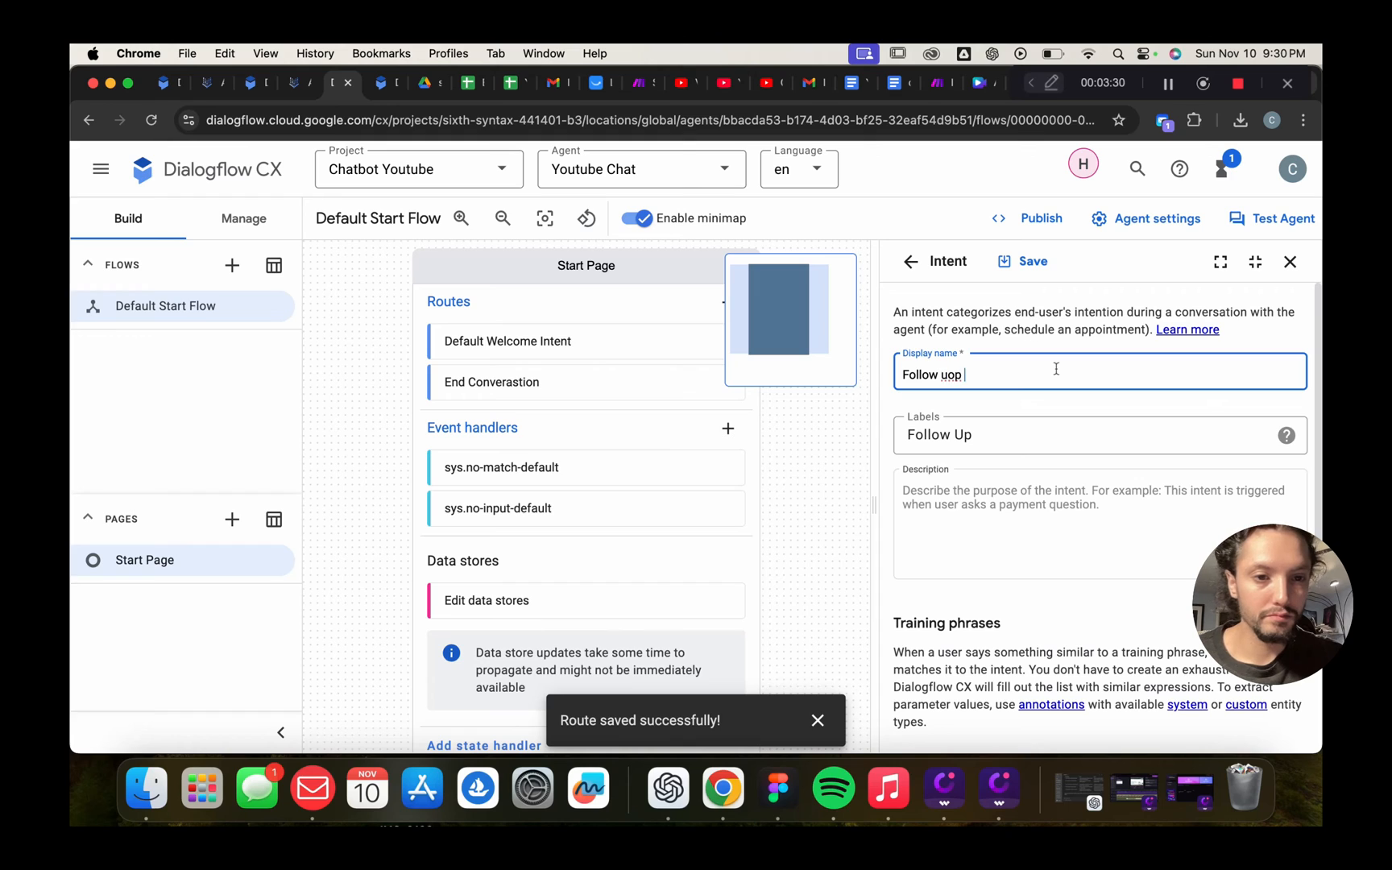
key(BackSpace)
key(BackSpace)
text(p)
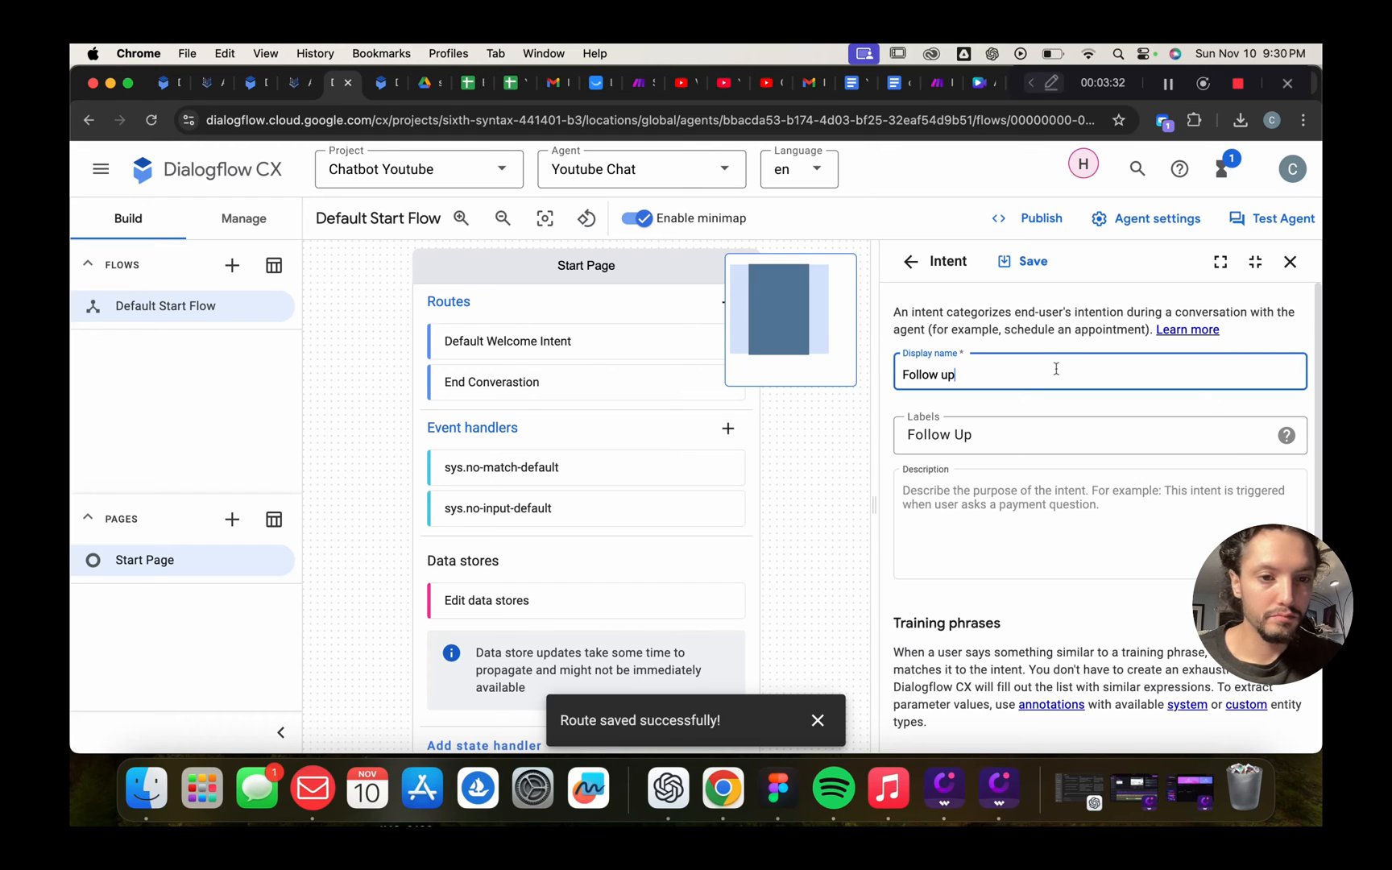
click(1001, 502)
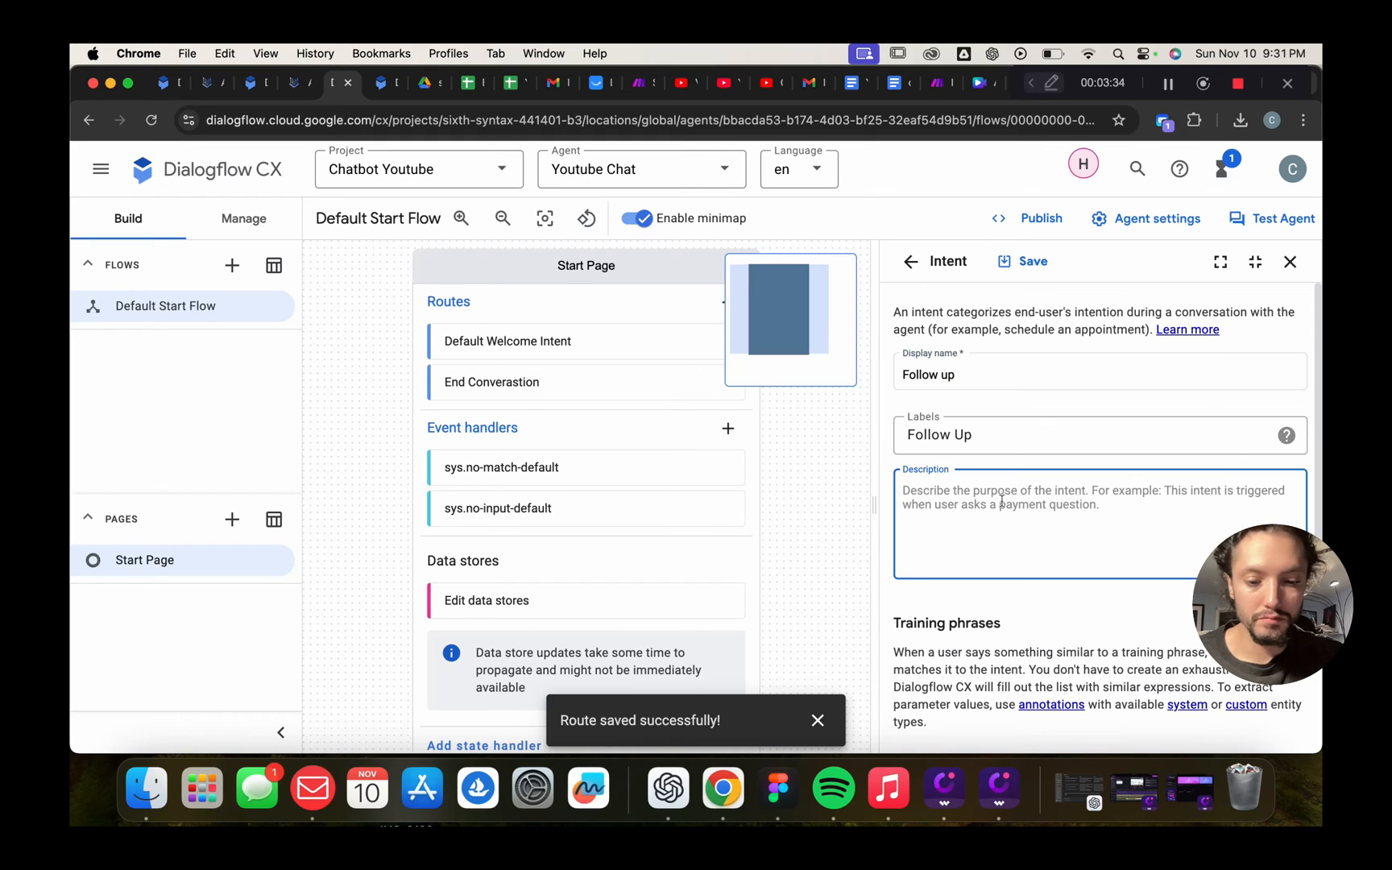
text(Th)
key(BackSpace)
key(BackSpace)
text(this )
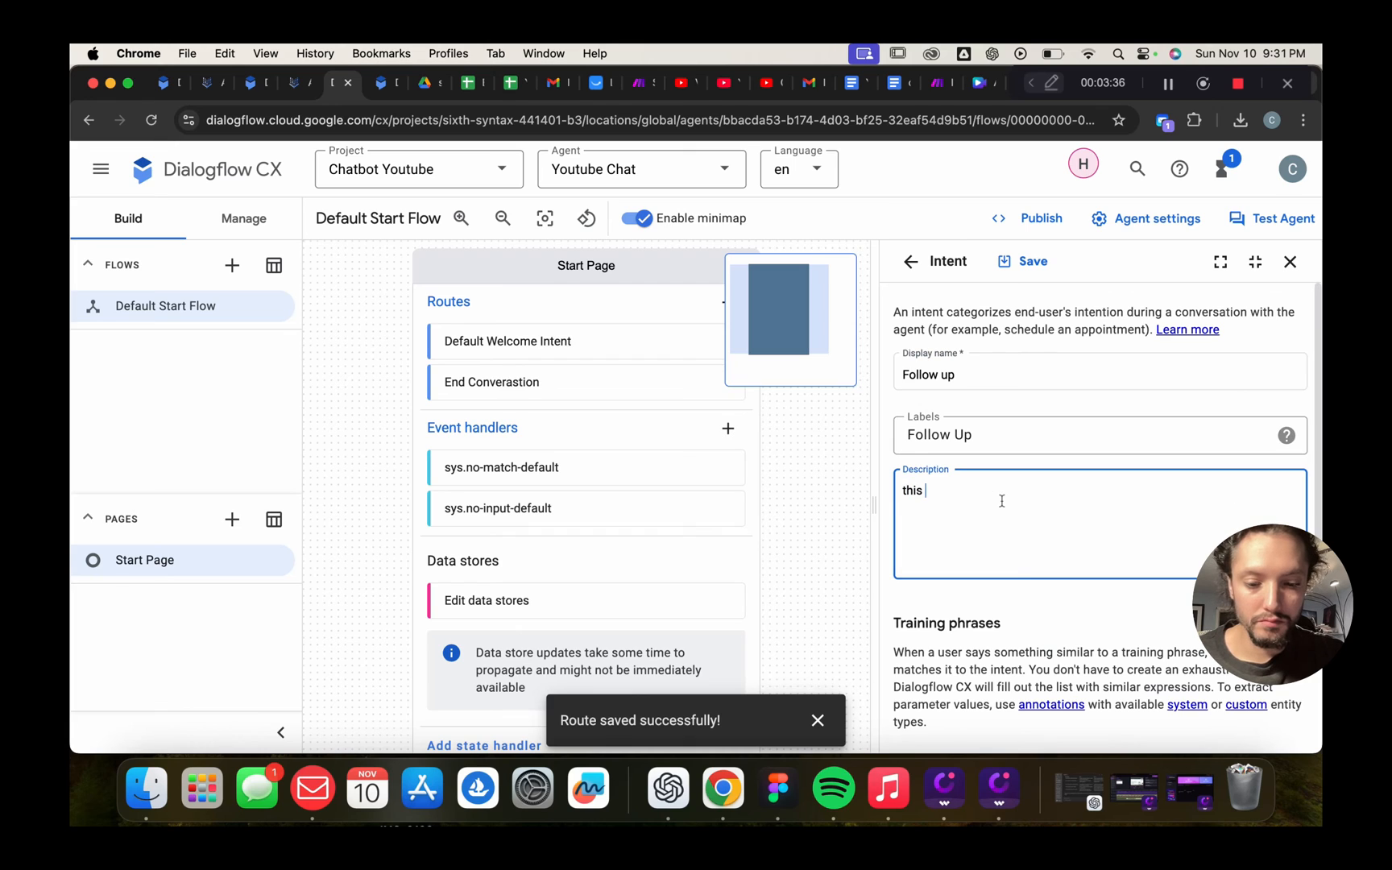
text(int)
key(BackSpace)
key(BackSpace)
key(BackSpace)
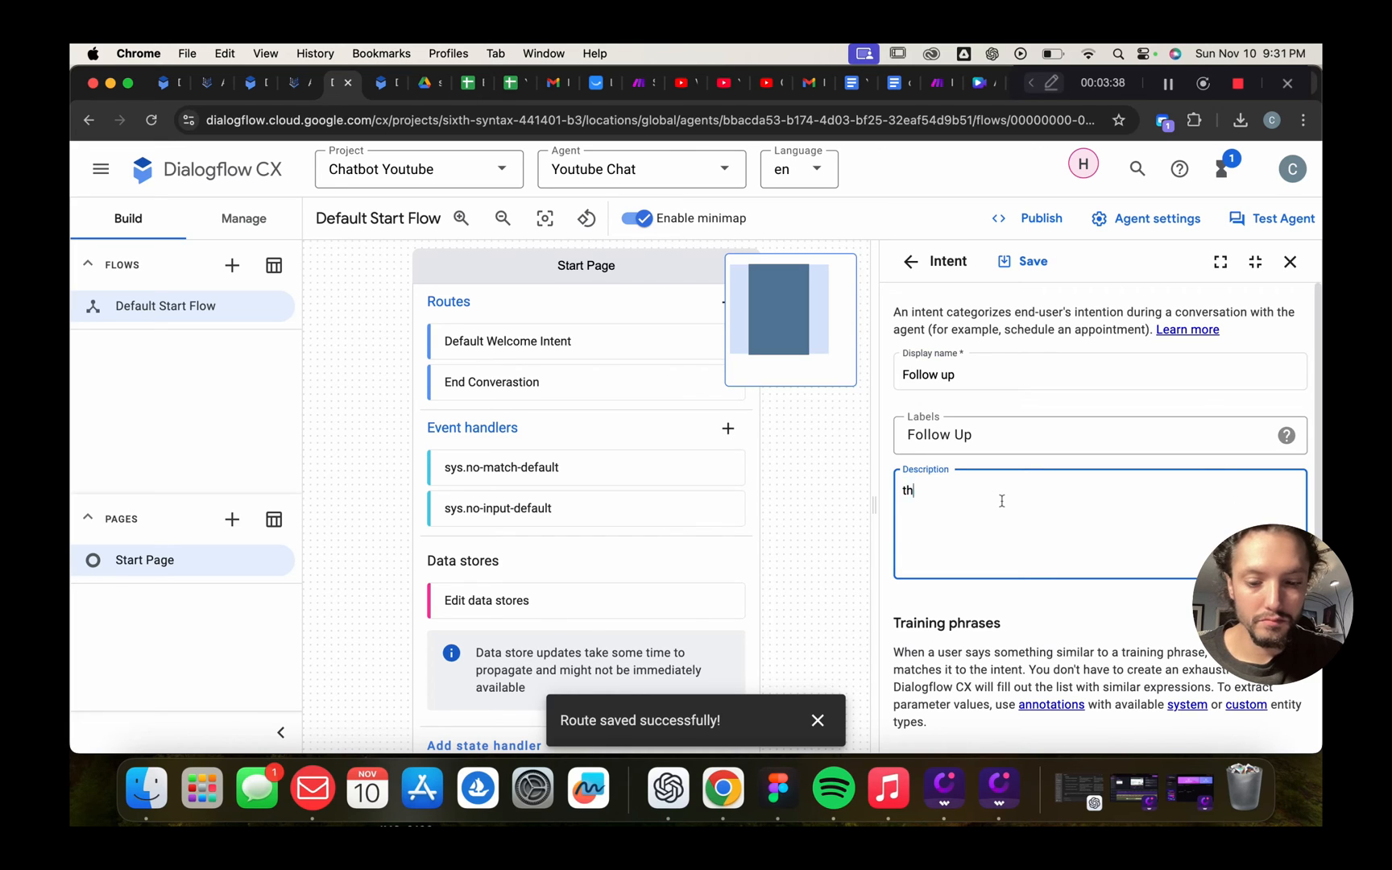
key(BackSpace)
key(BackSpace)
text(i)
key(BackSpace)
text(thi)
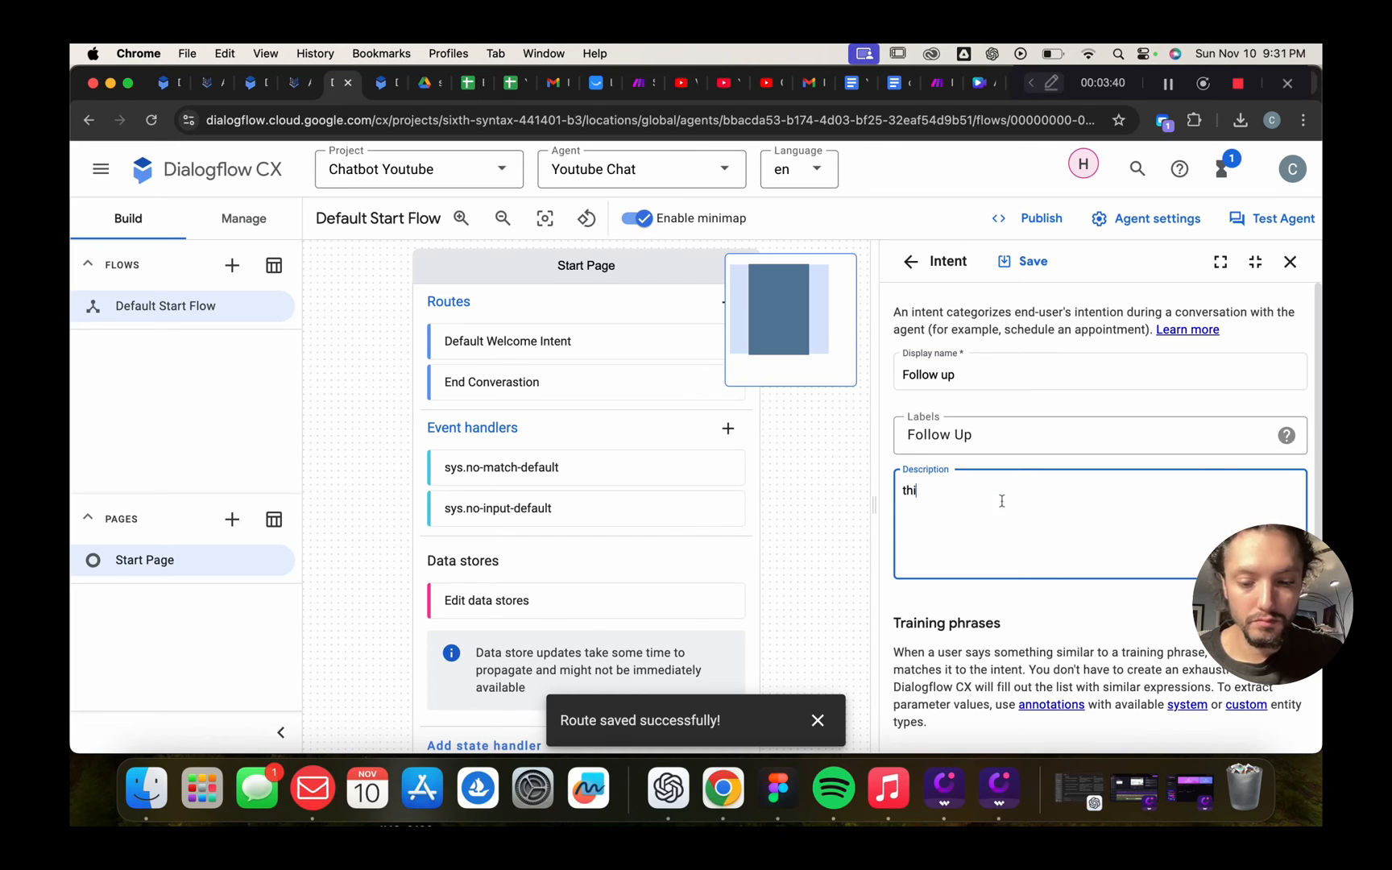
text(s inten)
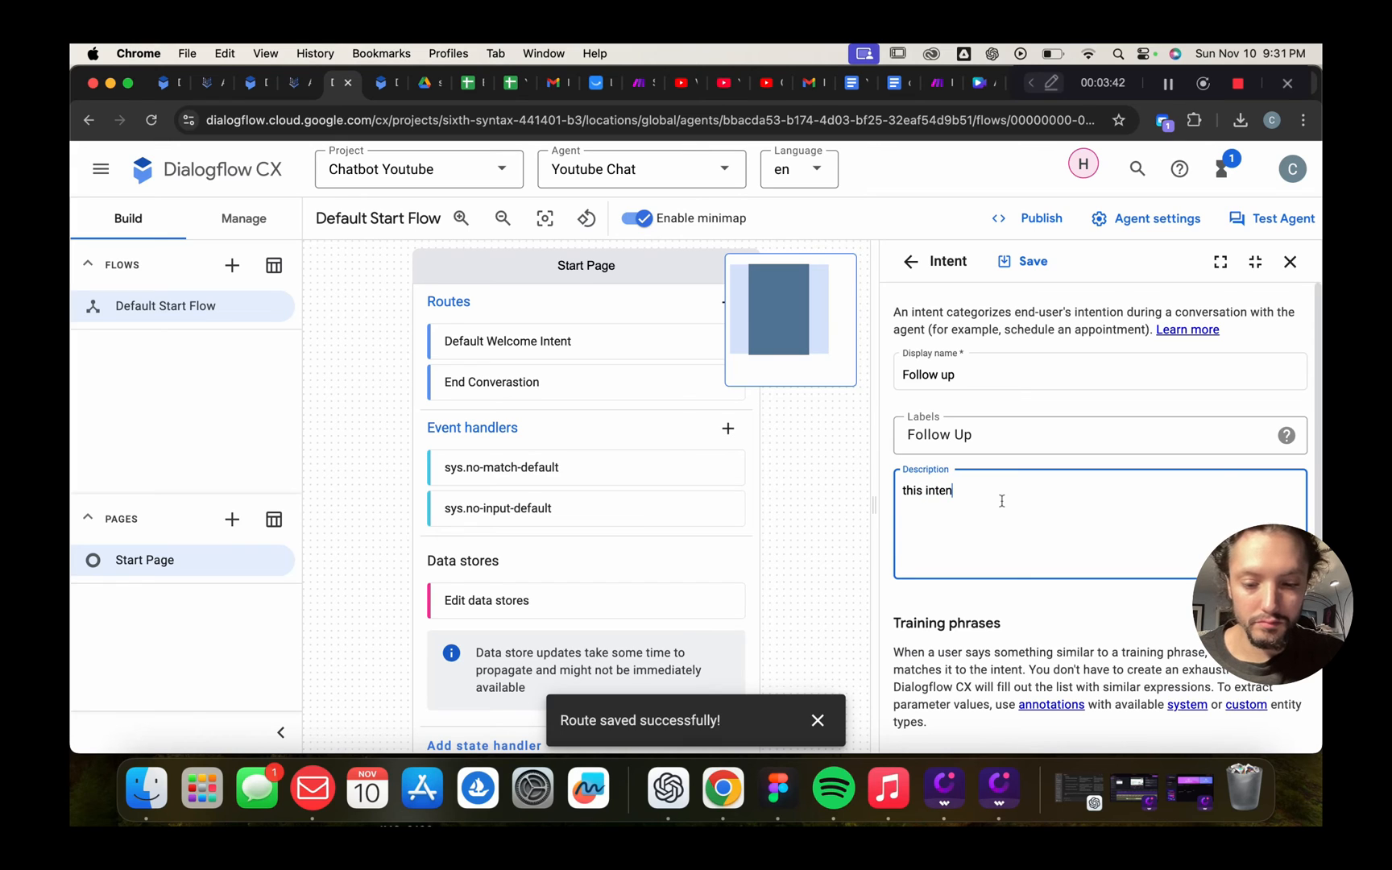
text(t is to follo)
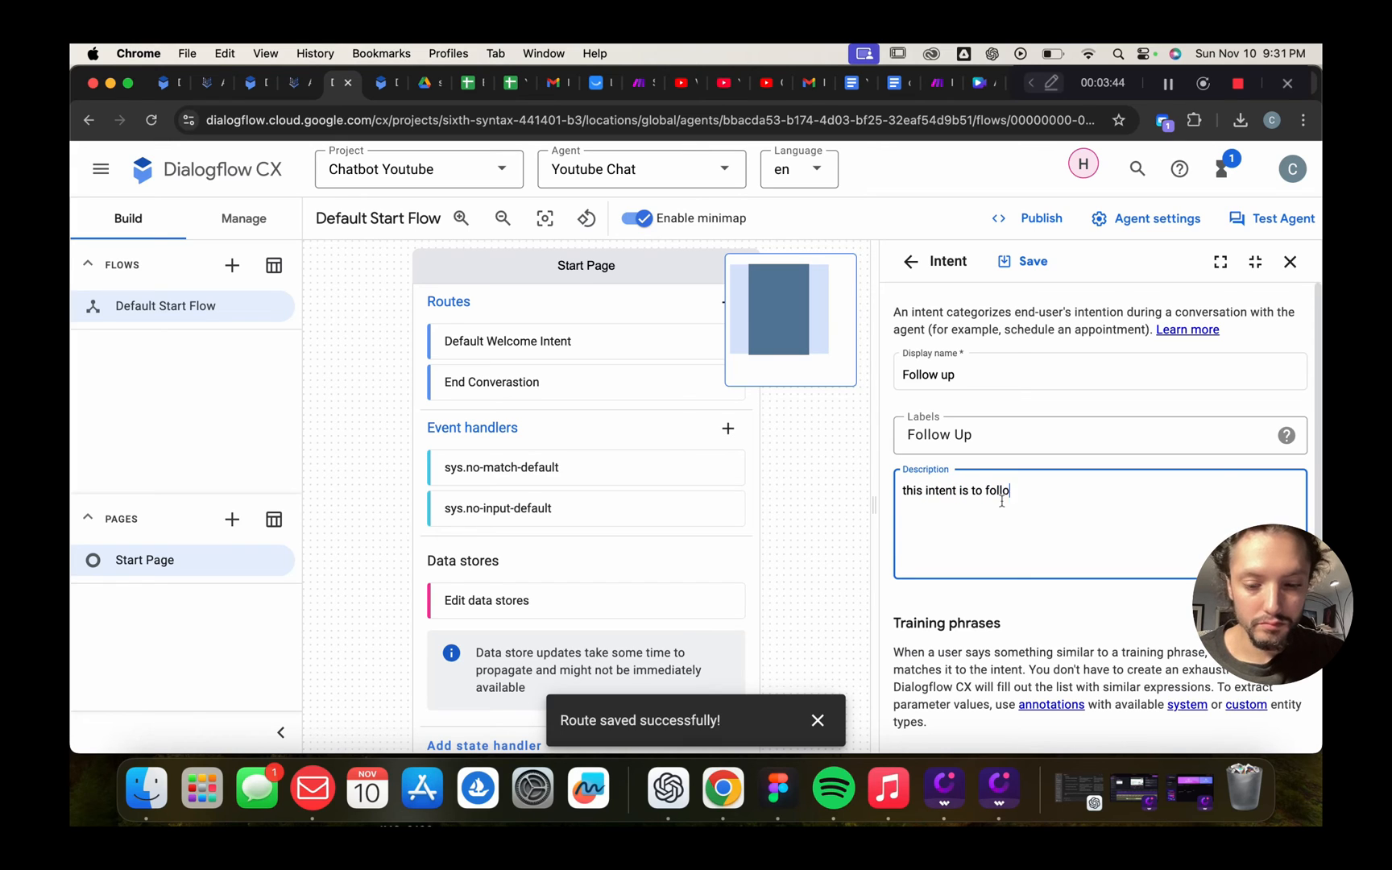
text(w up with a)
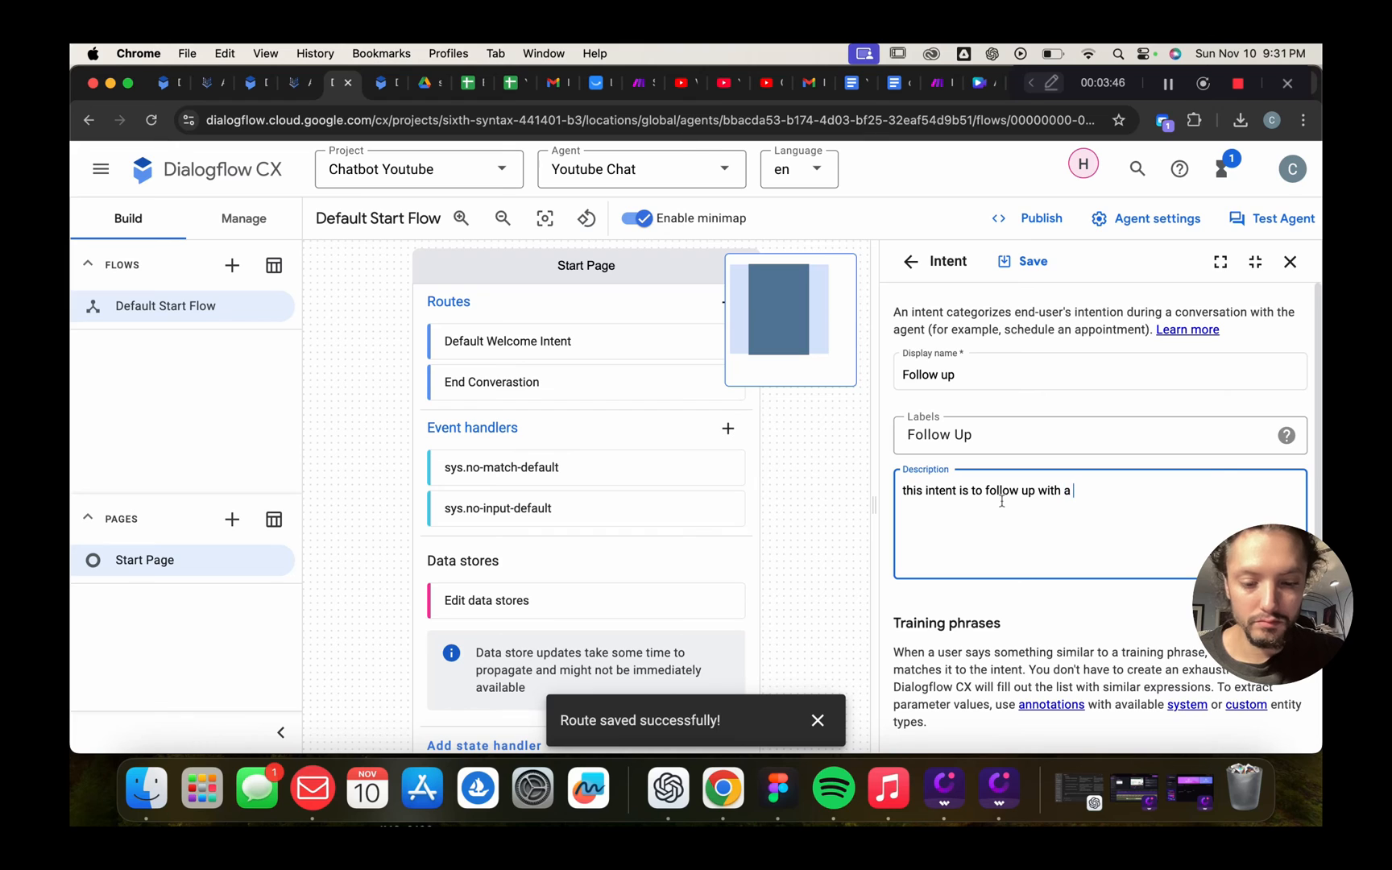
text( ueer )
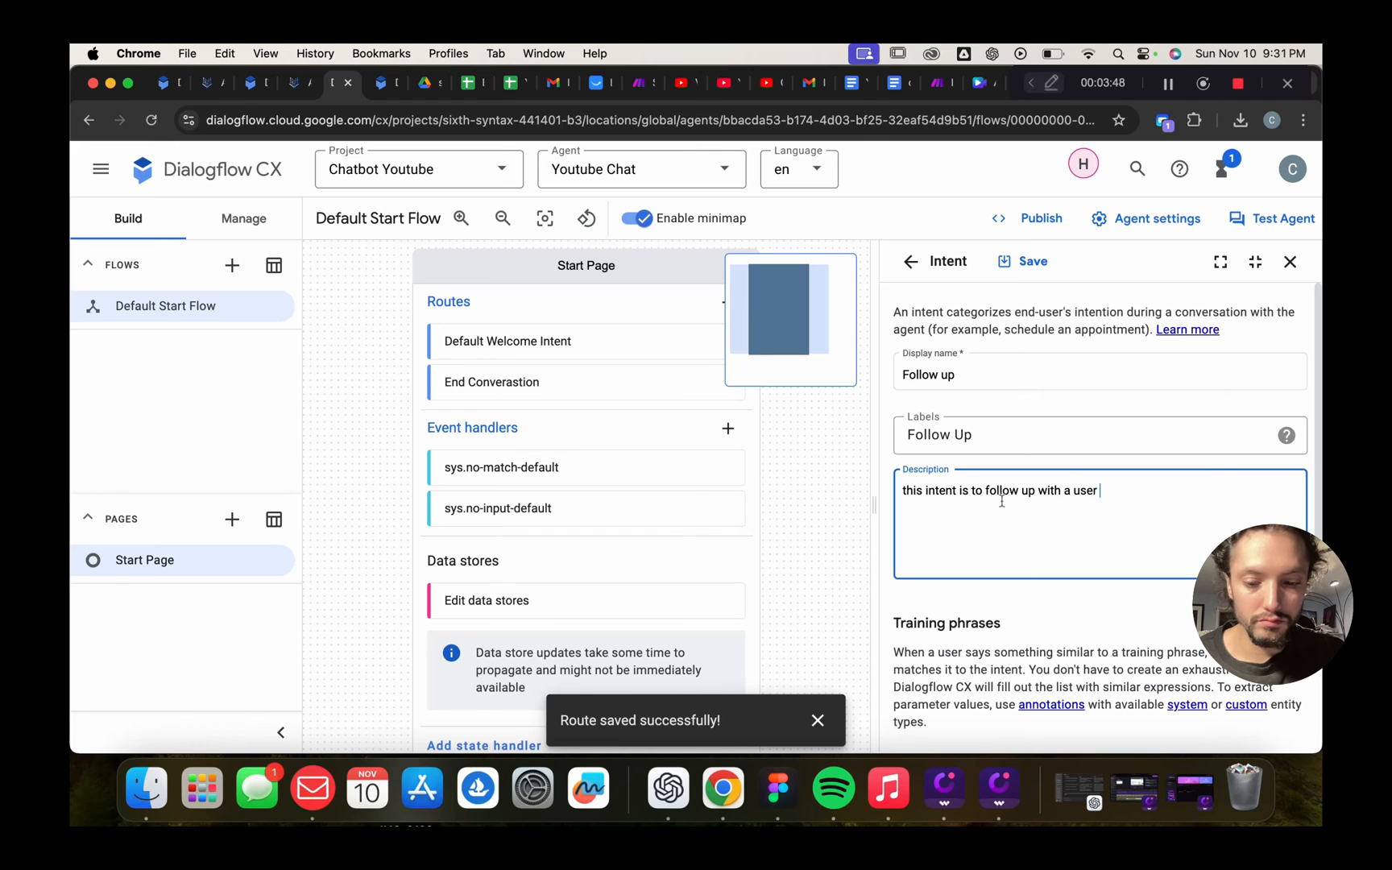
text(question)
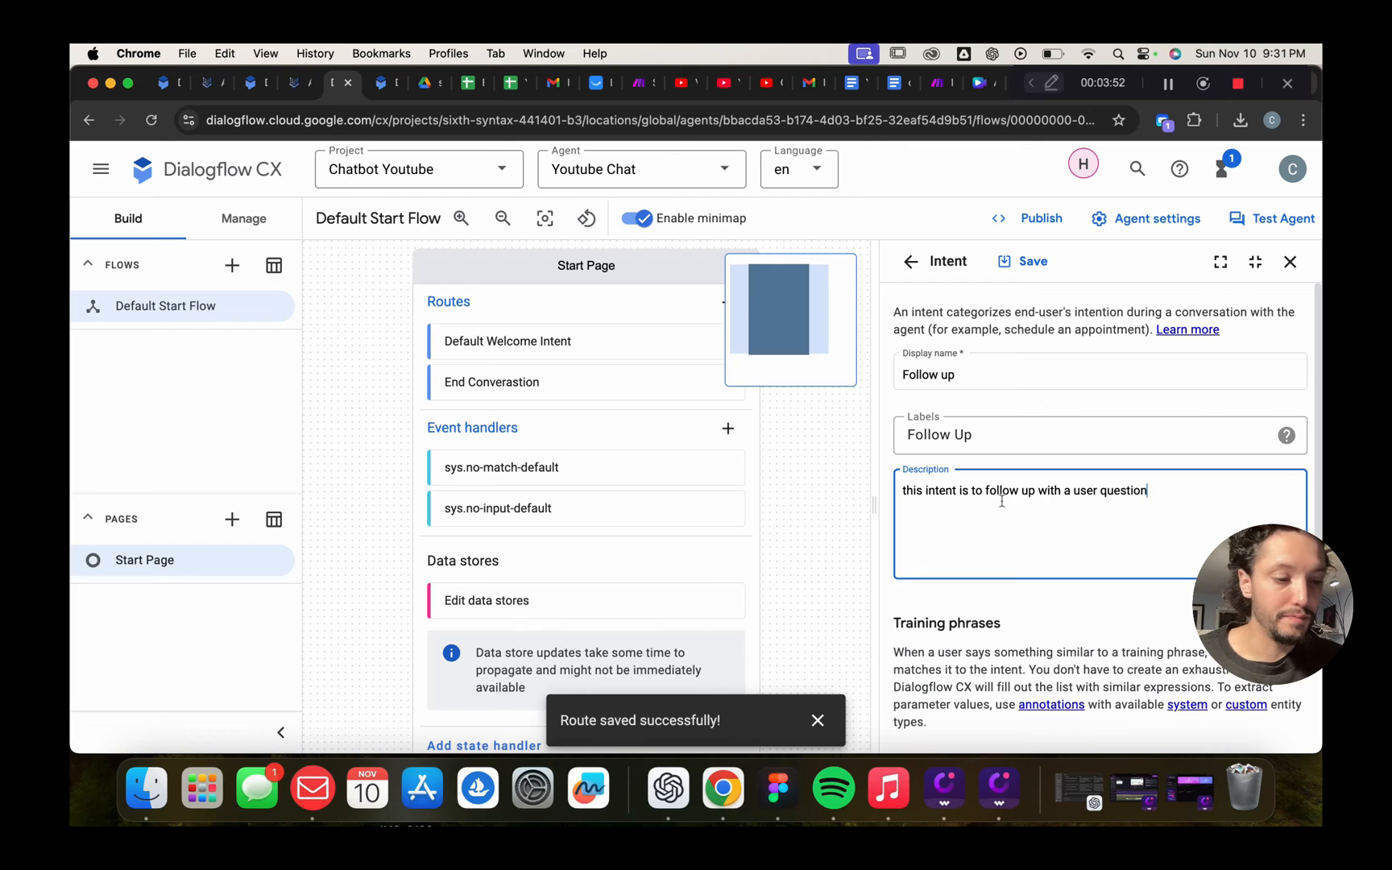
scroll(1121, 491, down, 4)
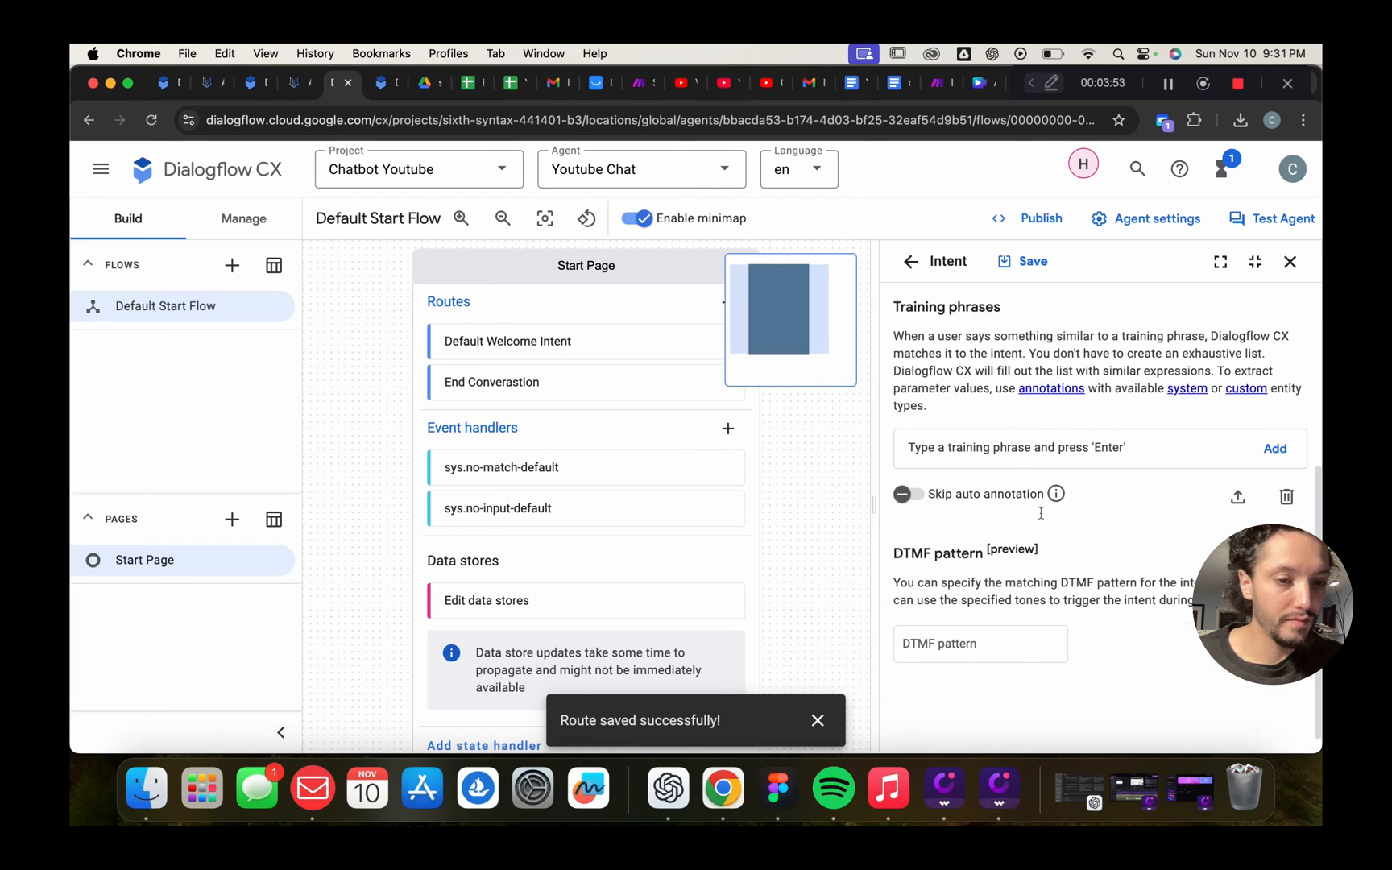
Enter the training phrases 'Do you have any other questions?' and 'Can I help with anything else?'
click(999, 461)
text(Do you)
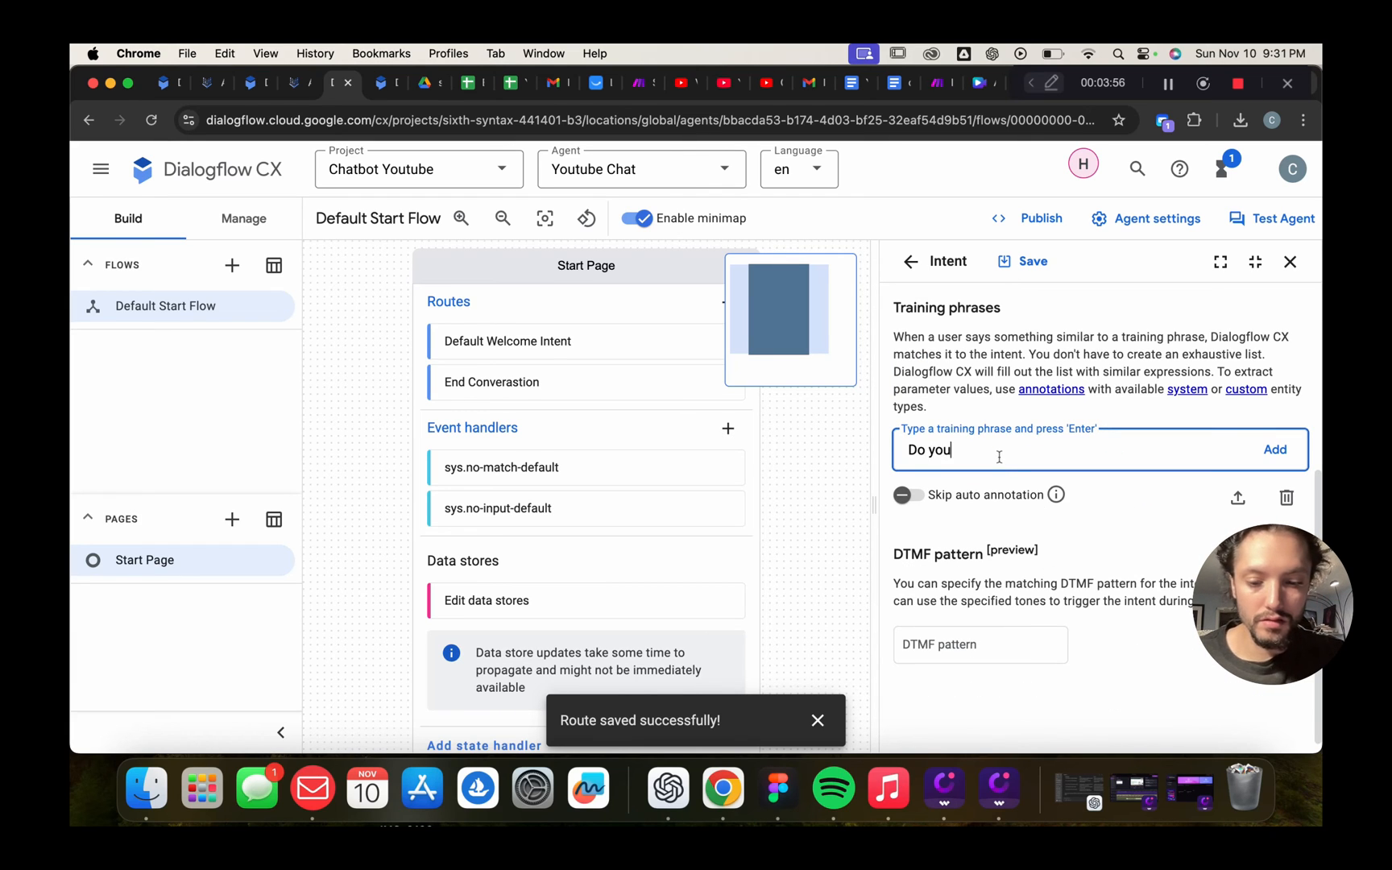
text( have an)
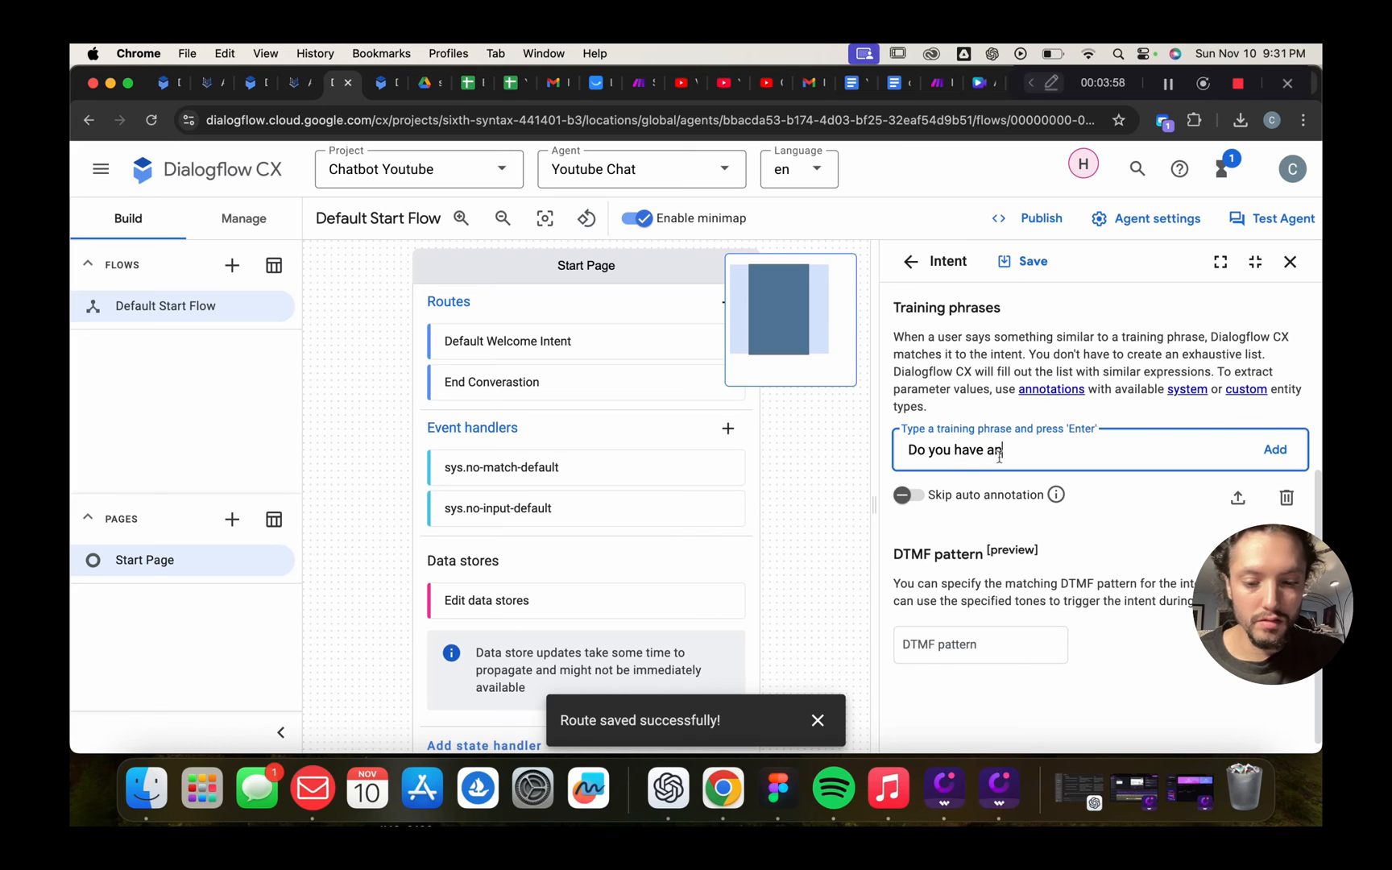
text(y othe )
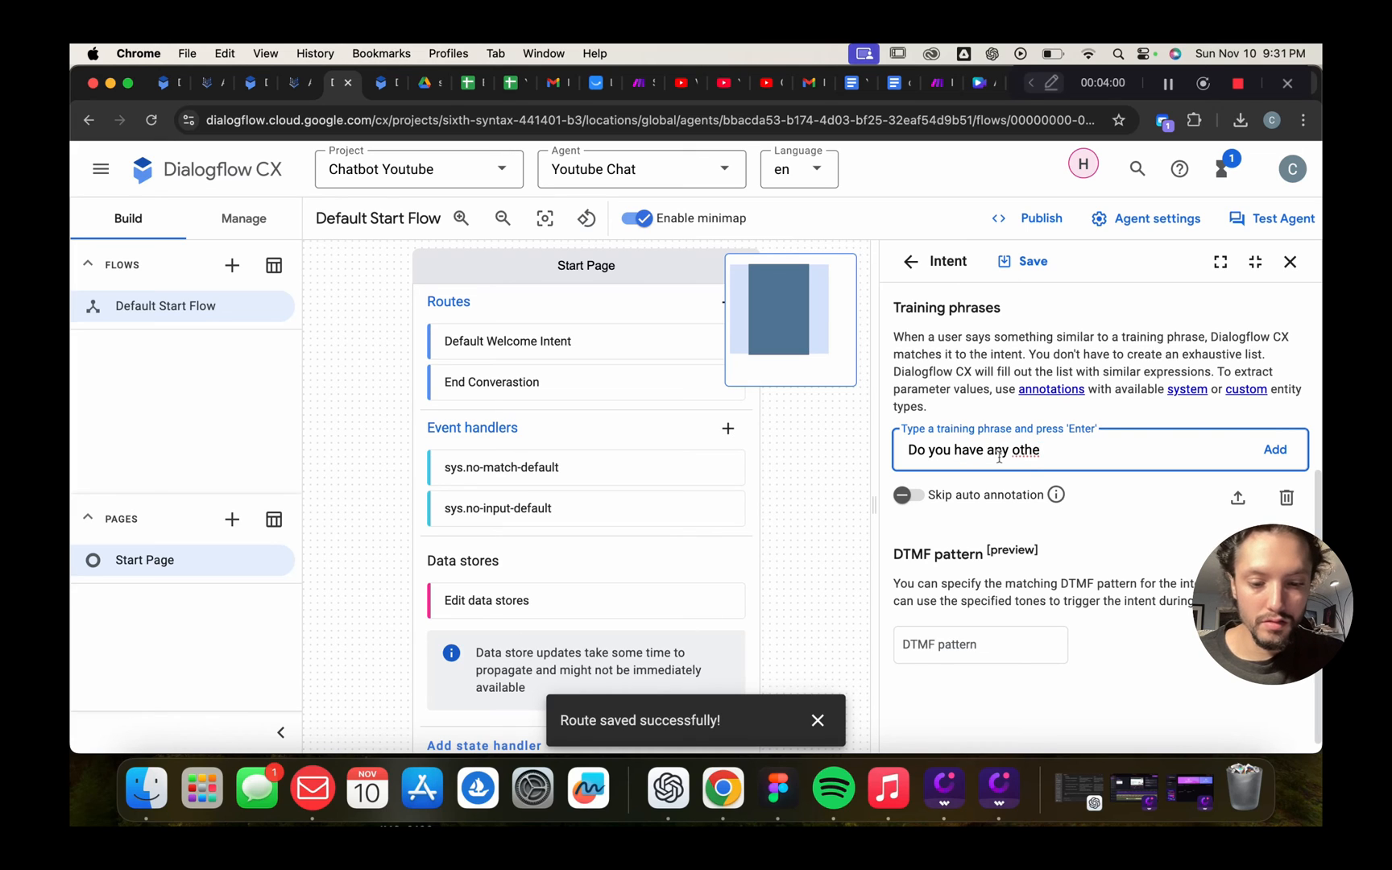
text(r question)
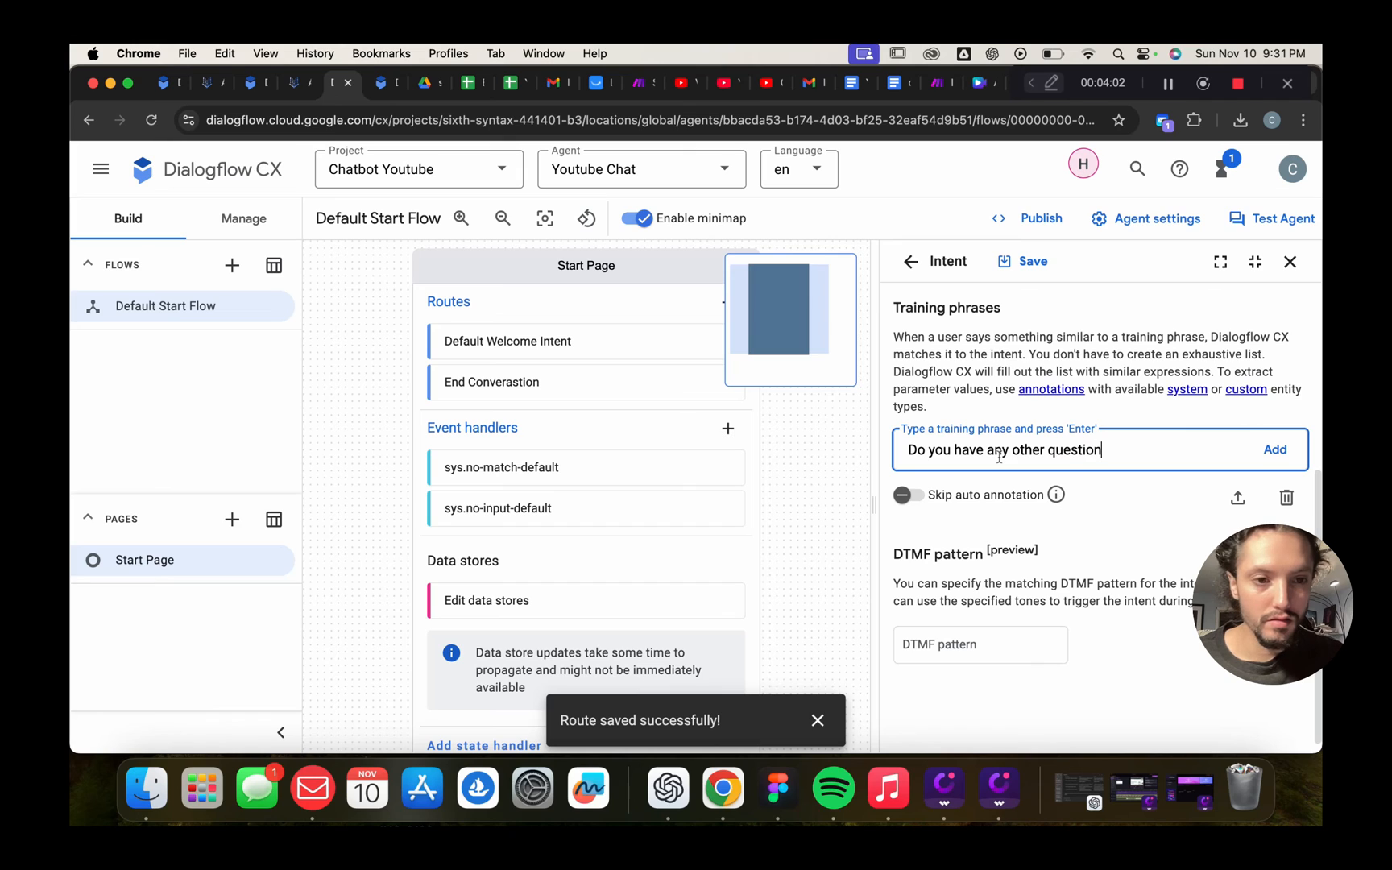
text(s?)
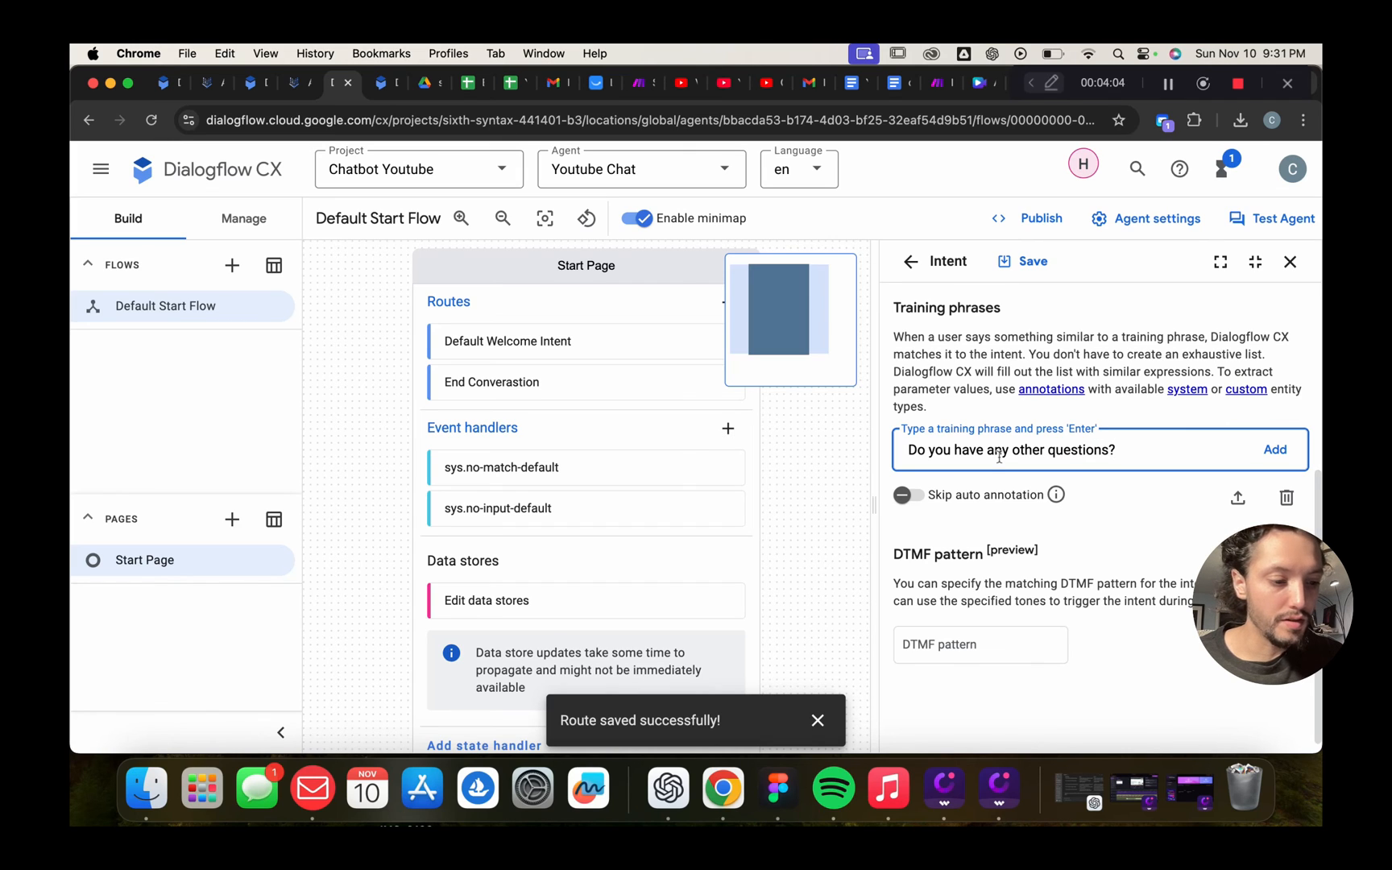
key(Return)
text(C)
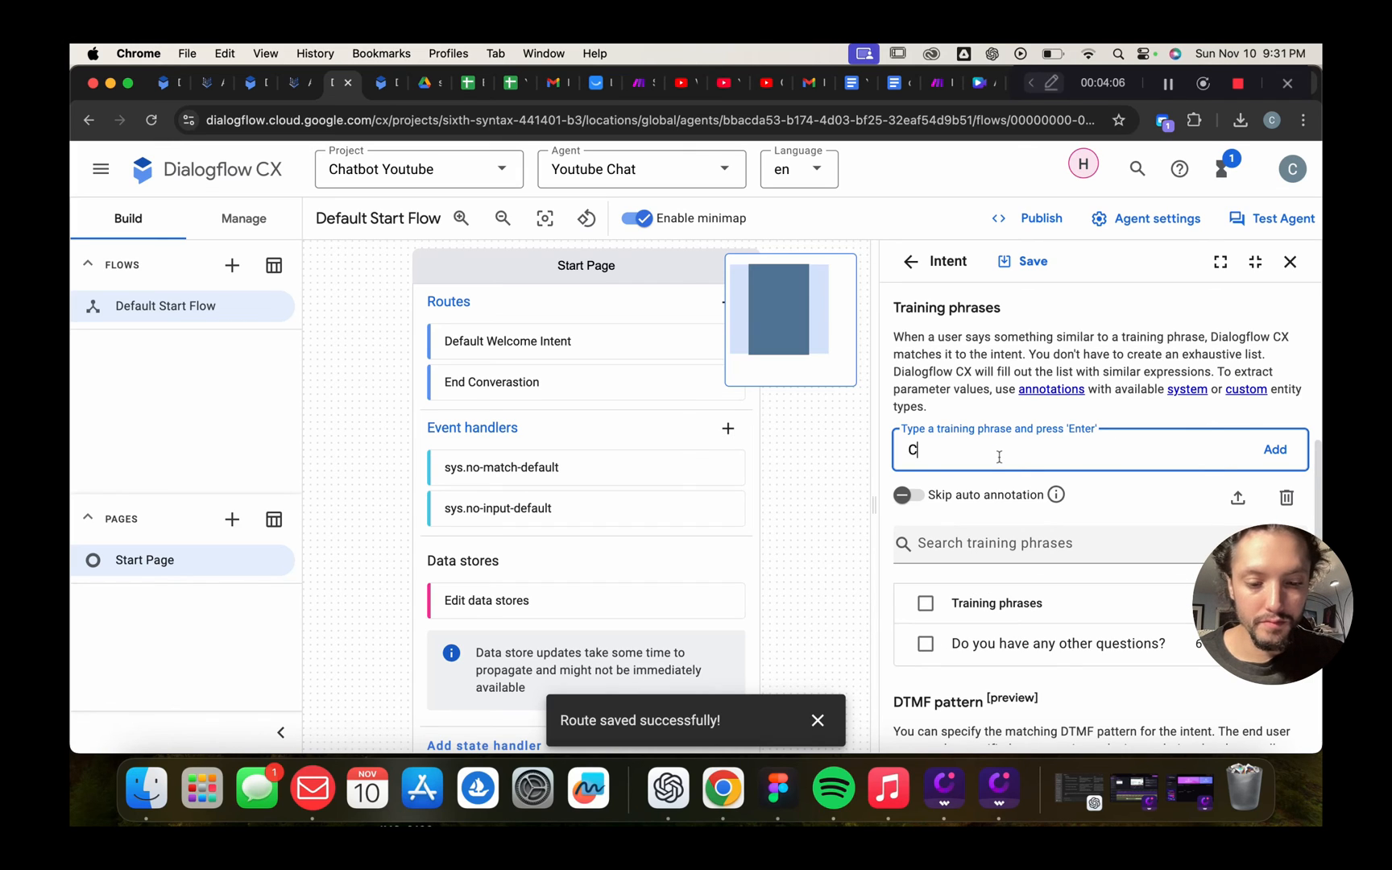
text(an I help )
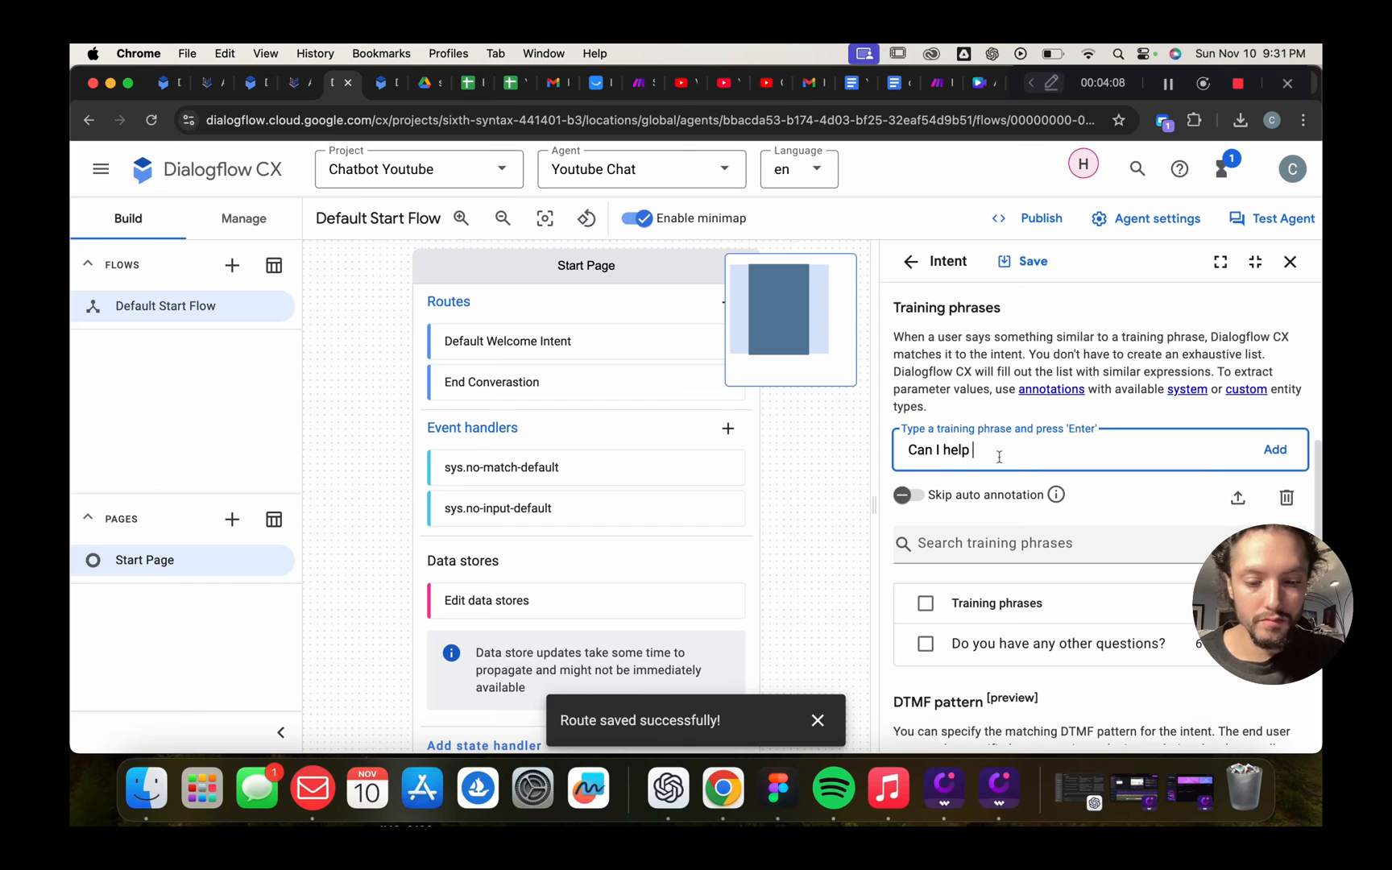
text(with anythimg)
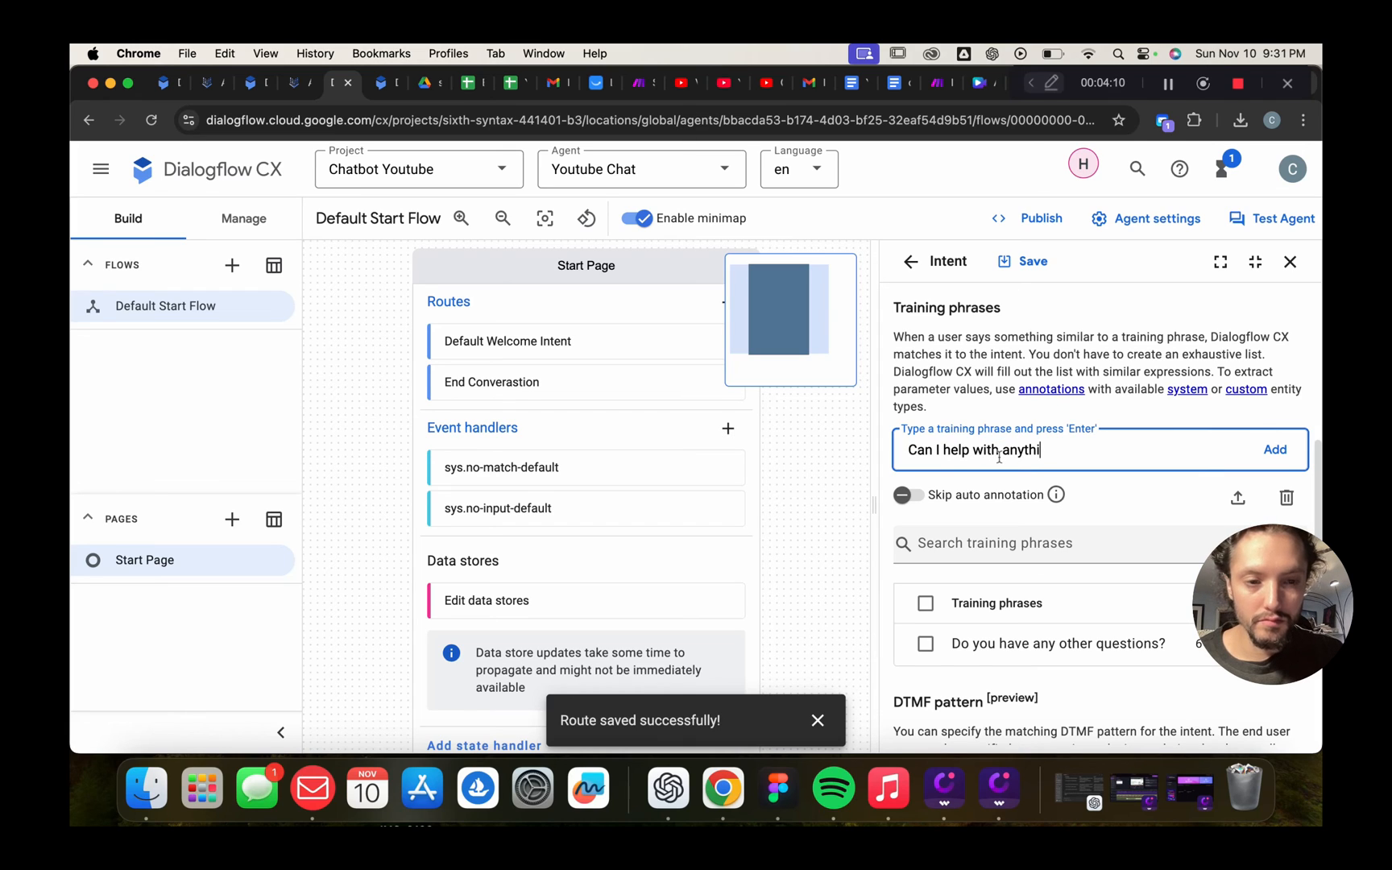
key(BackSpace)
key(BackSpace)
key(BackSpace)
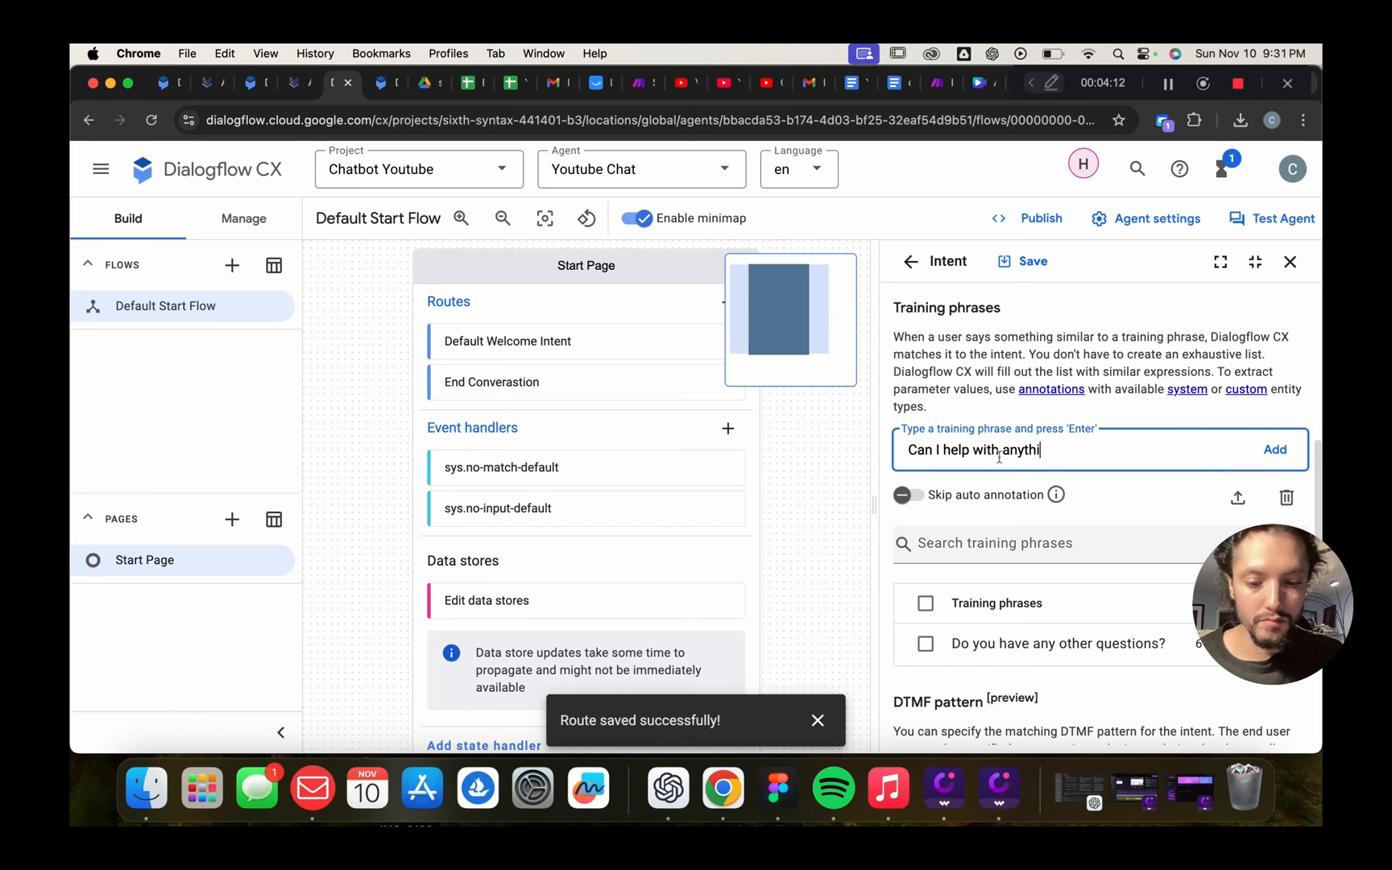
text(ng else)
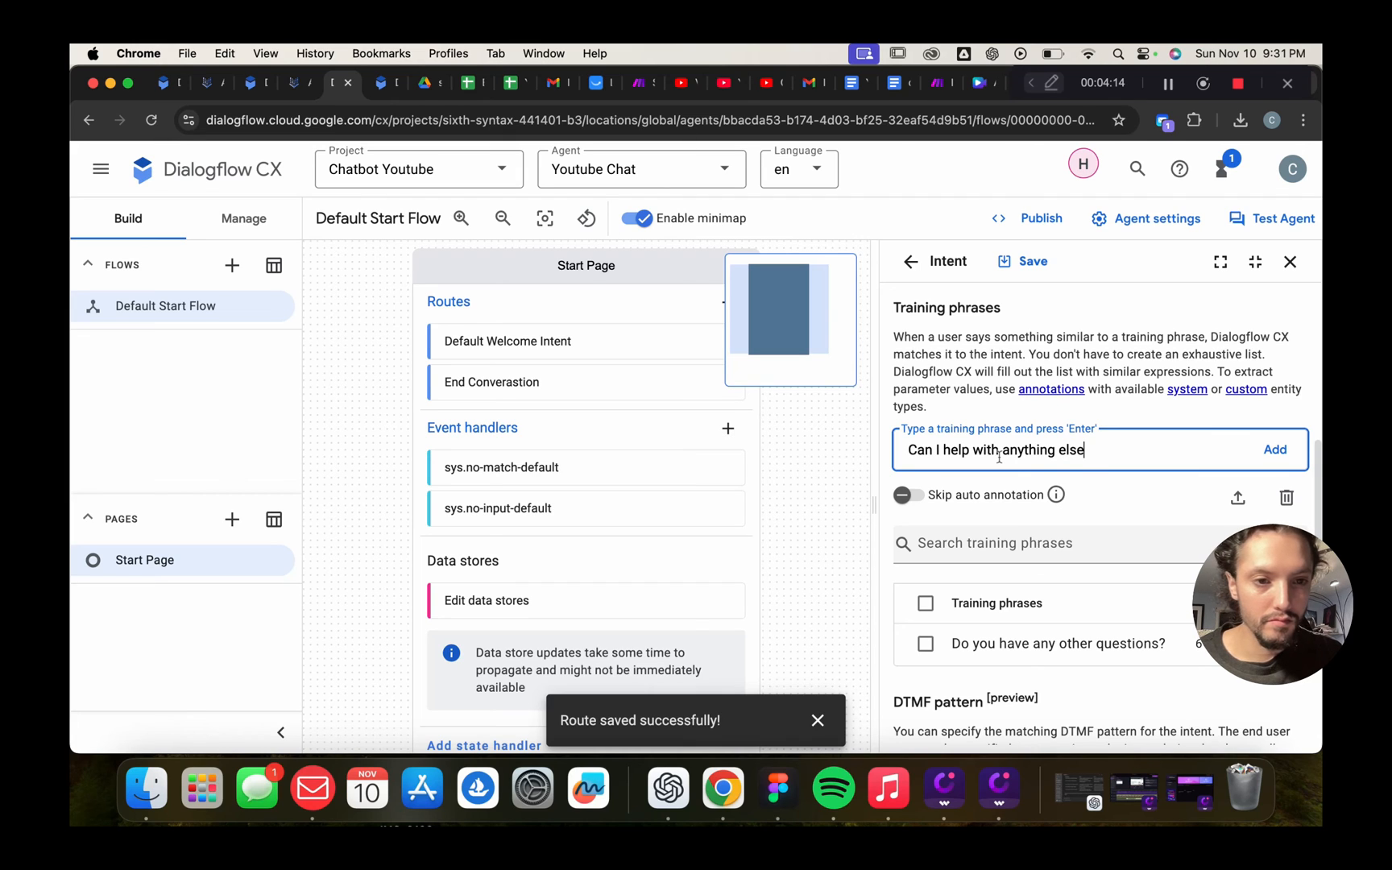
text(?)
key(Return)
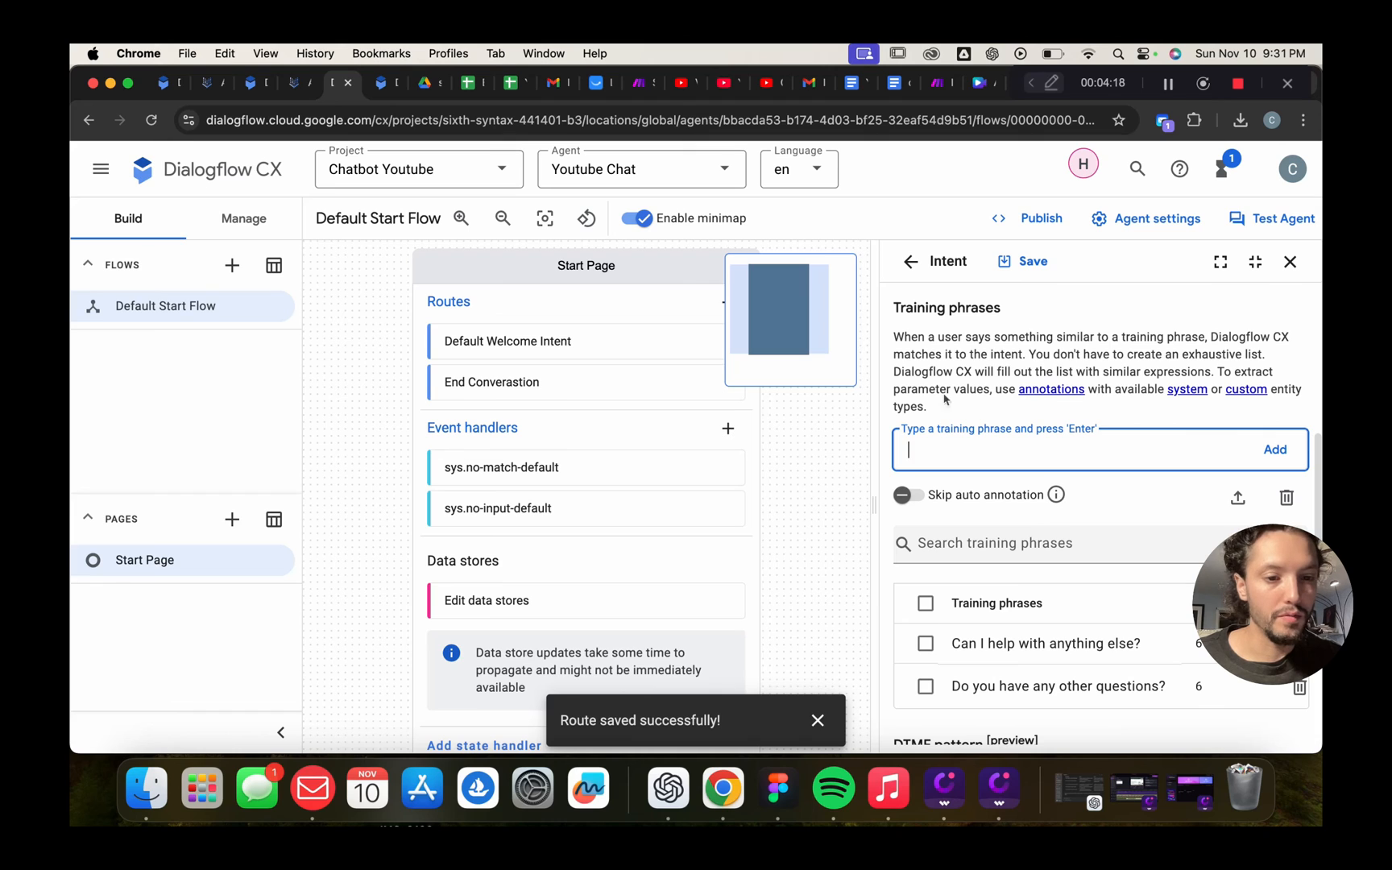
scroll(1072, 618, down, 1)
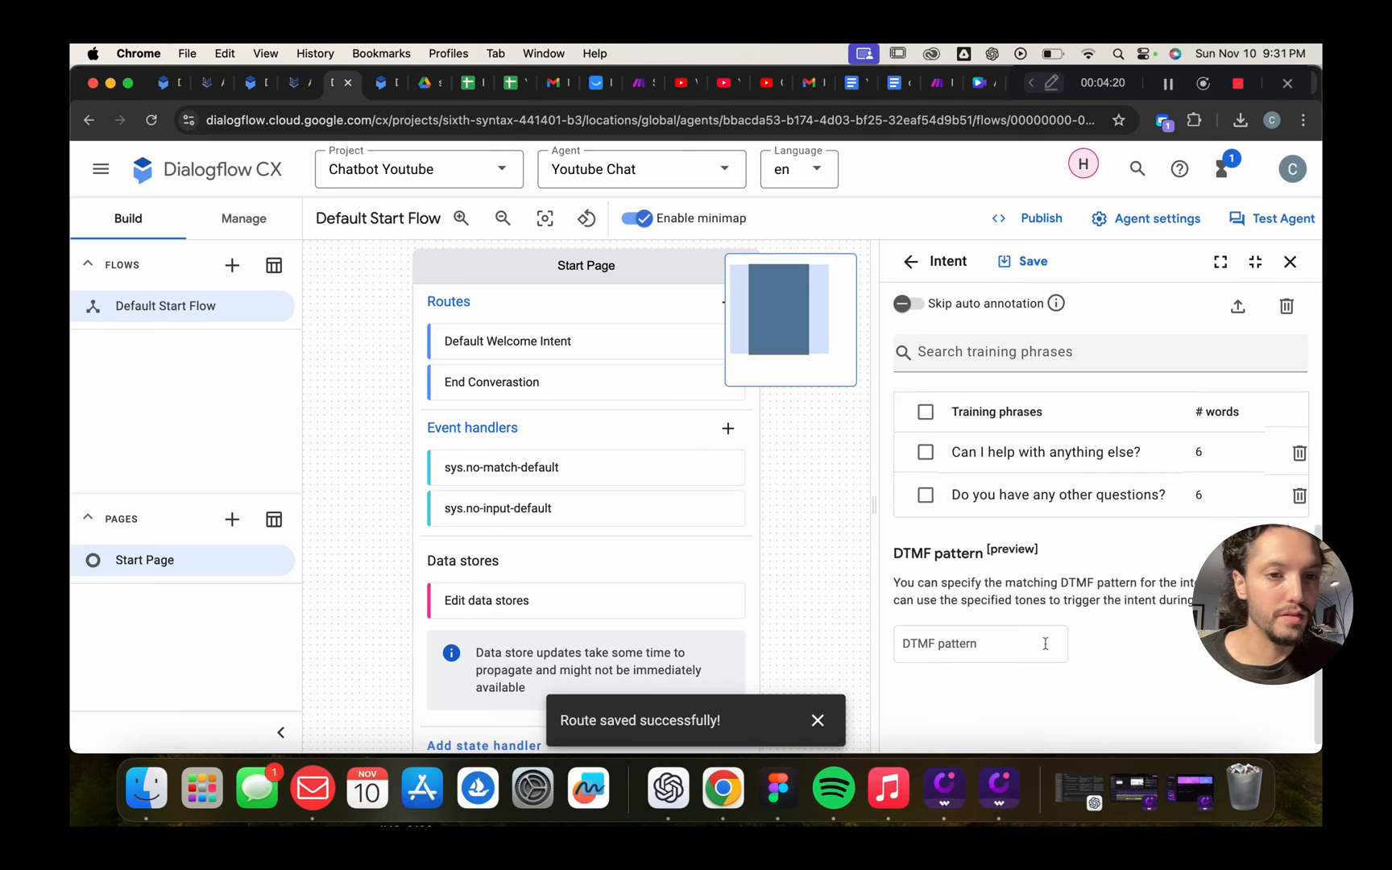
scroll(1047, 483, up, 5)
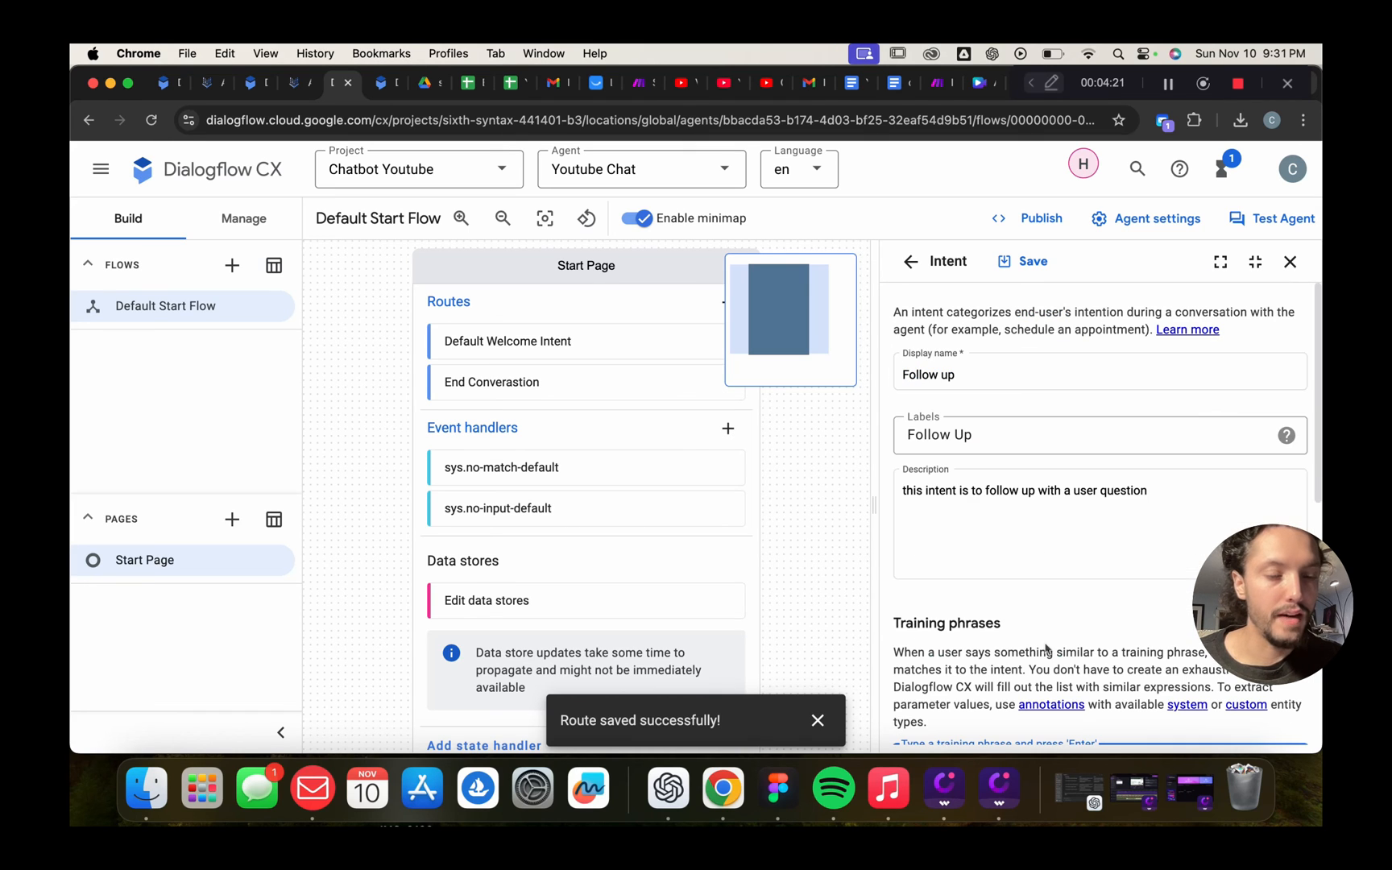
Save the Follow up intent and open the End Converastion route's settings
click(1034, 263)
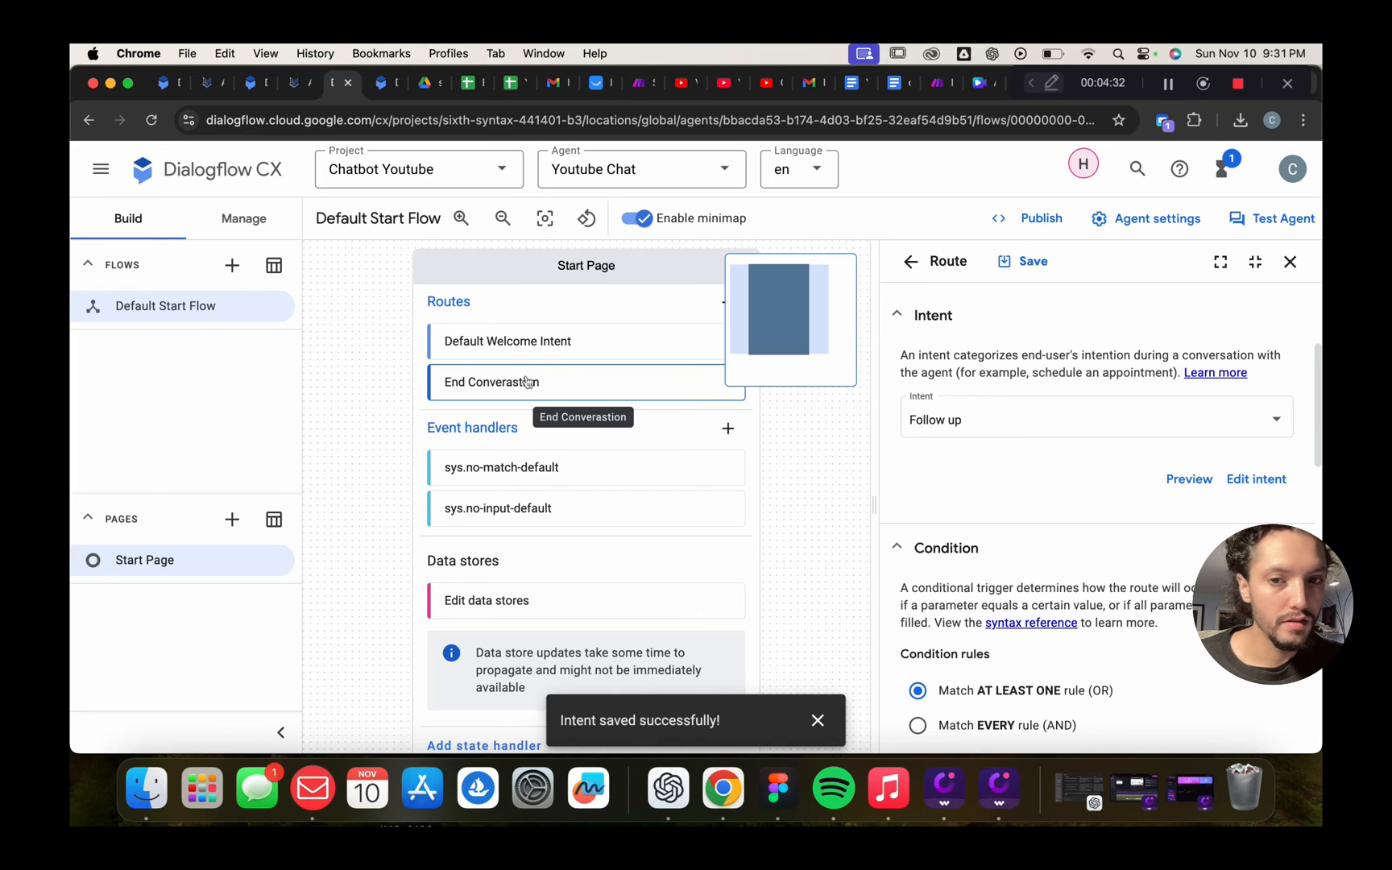
triple_click(519, 389)
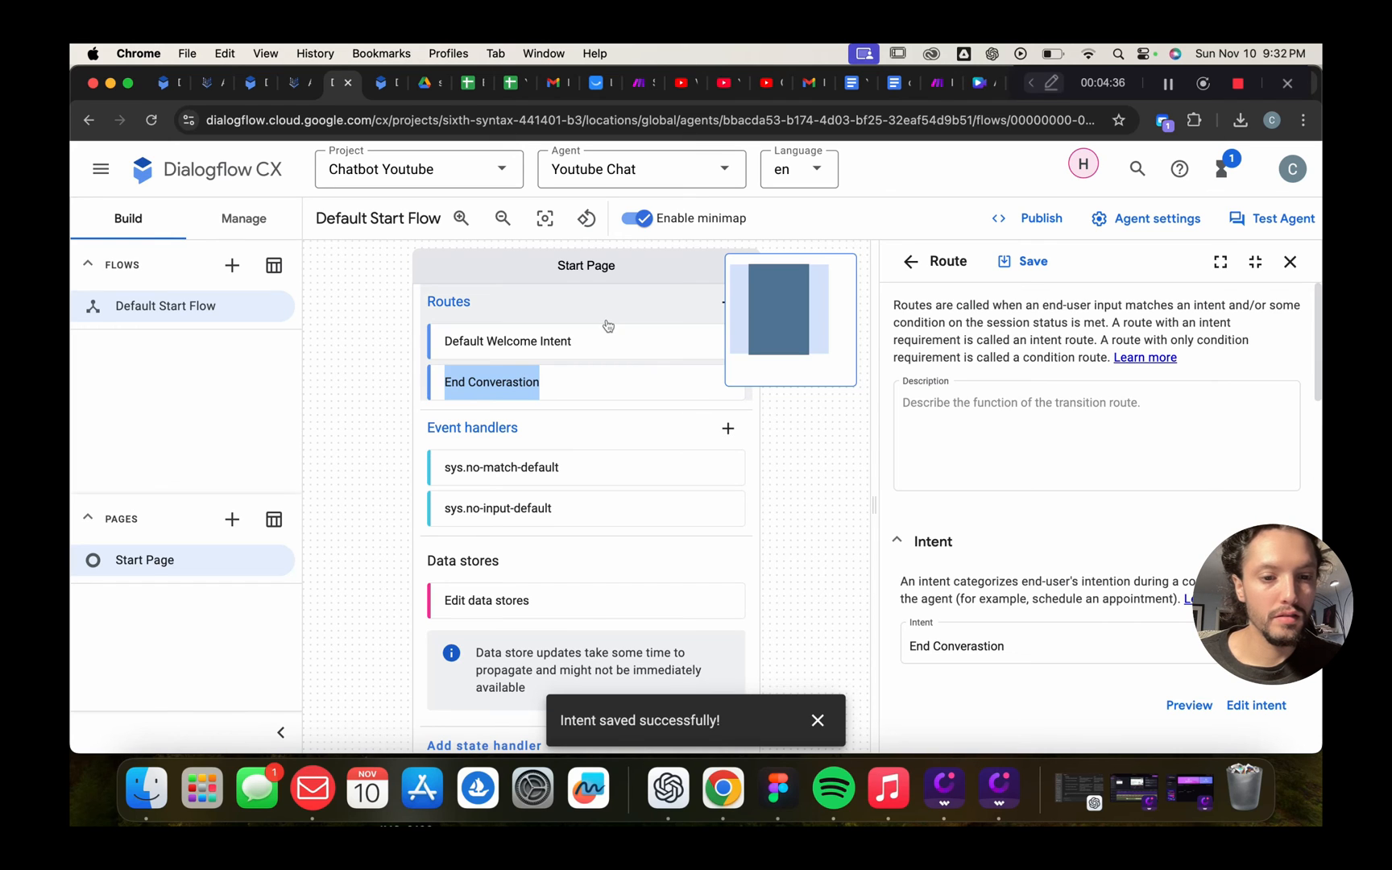
scroll(1112, 502, down, 10)
scroll(1111, 501, up, 10)
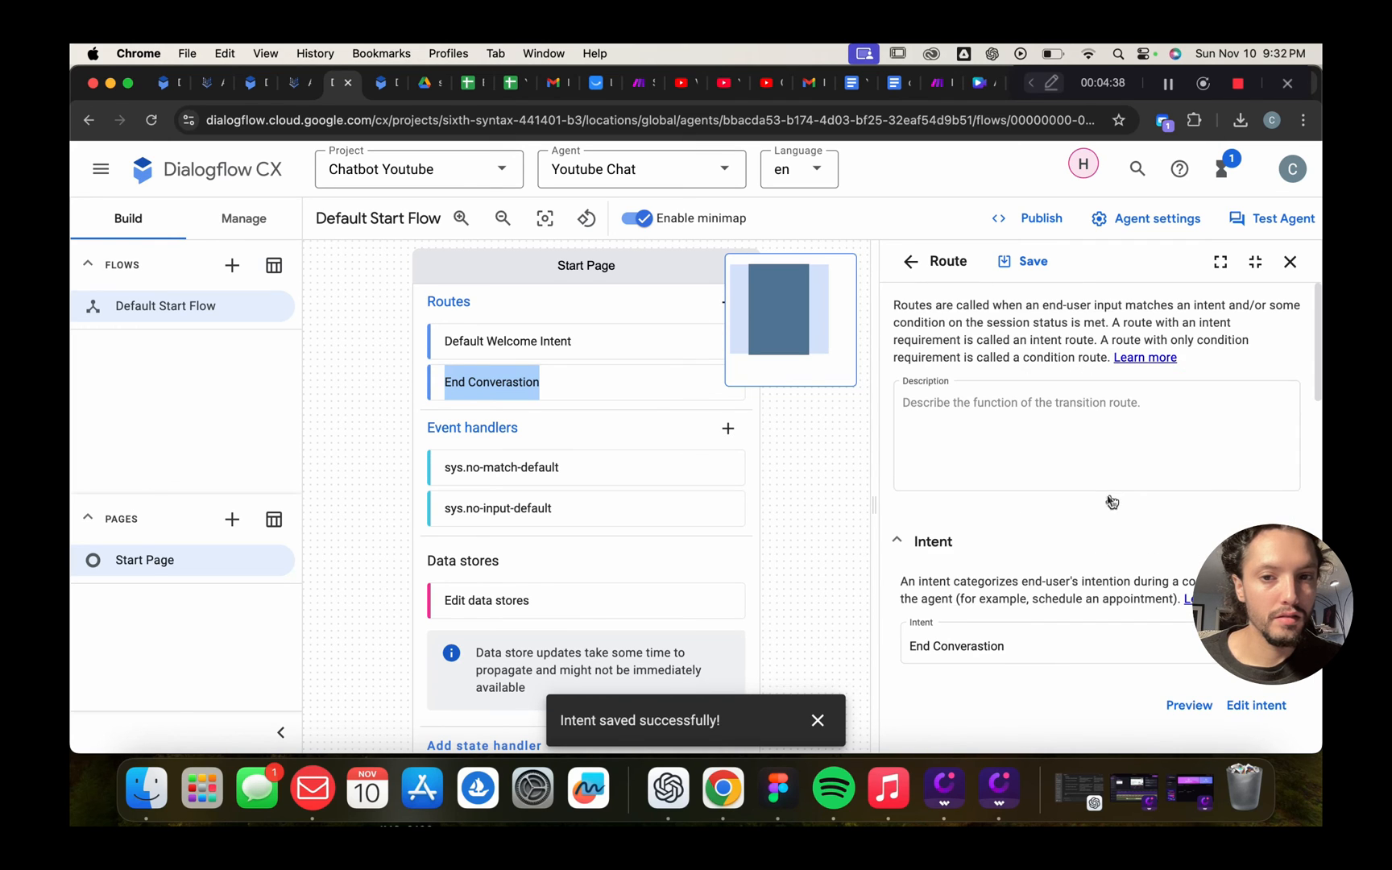
click(581, 342)
click(572, 385)
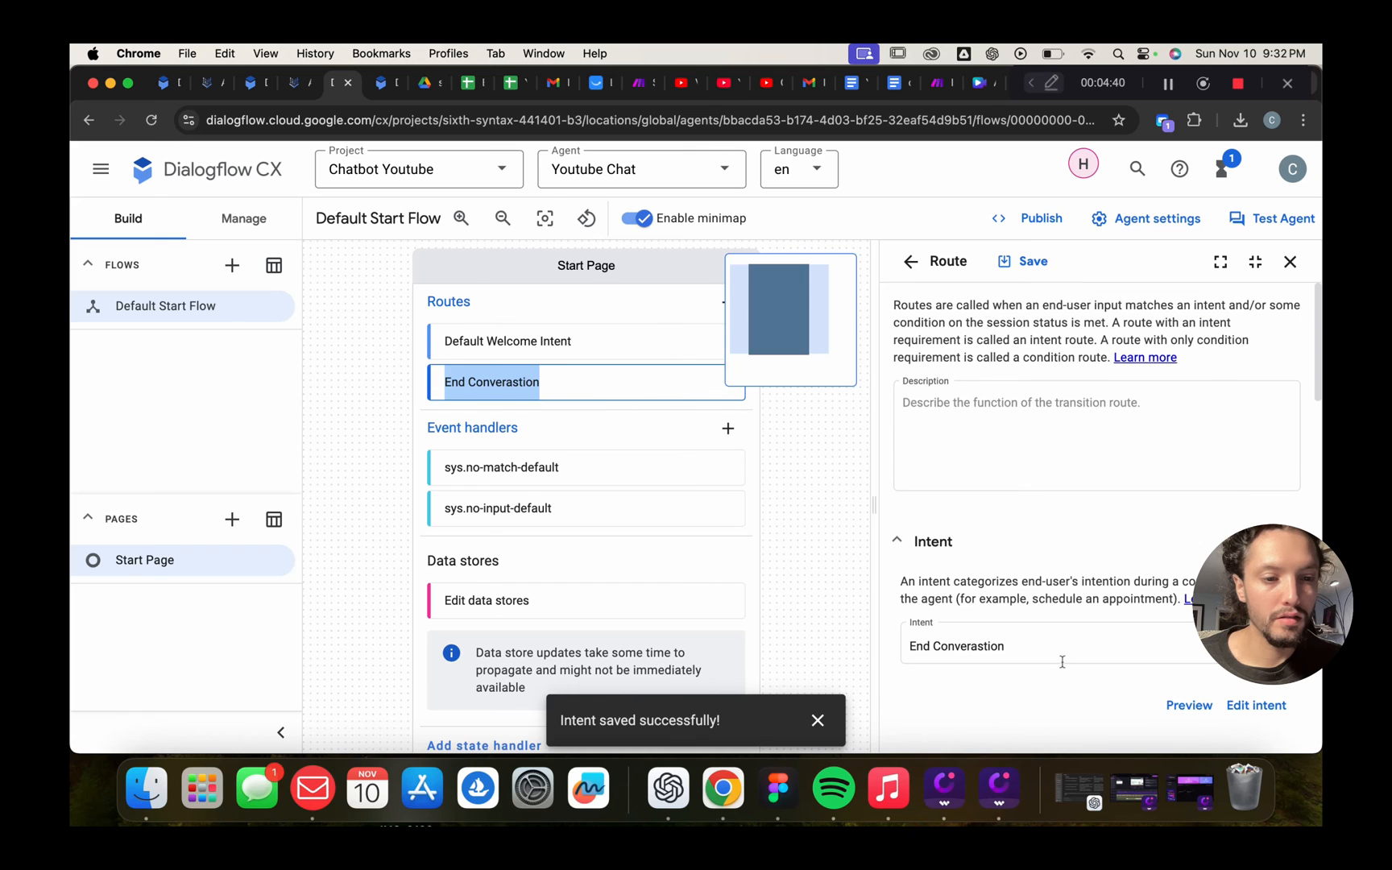
Scroll to the route's agent responses and delete the 'no' reply
scroll(1143, 621, down, 8)
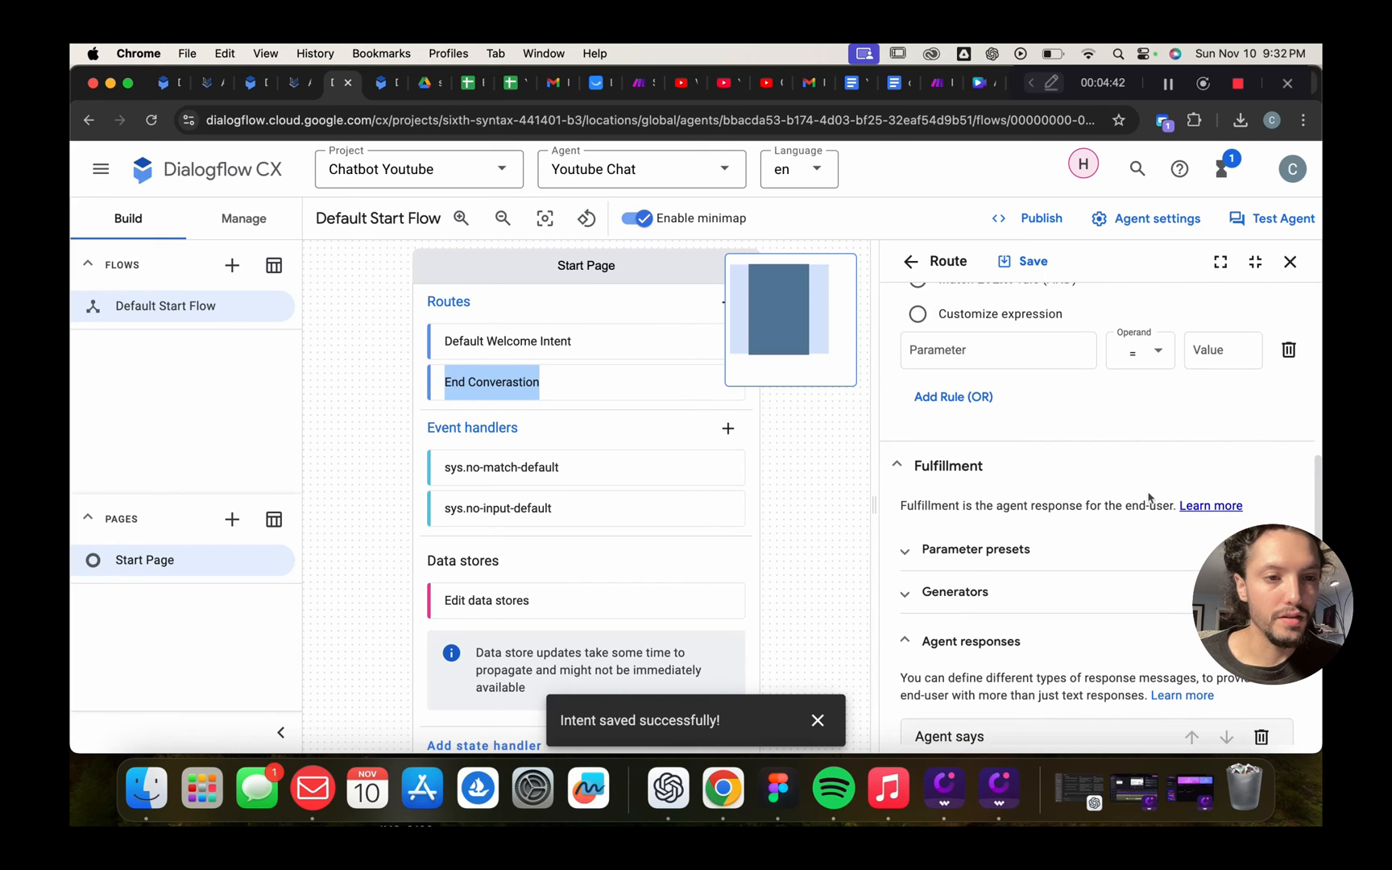
scroll(1011, 443, down, 4)
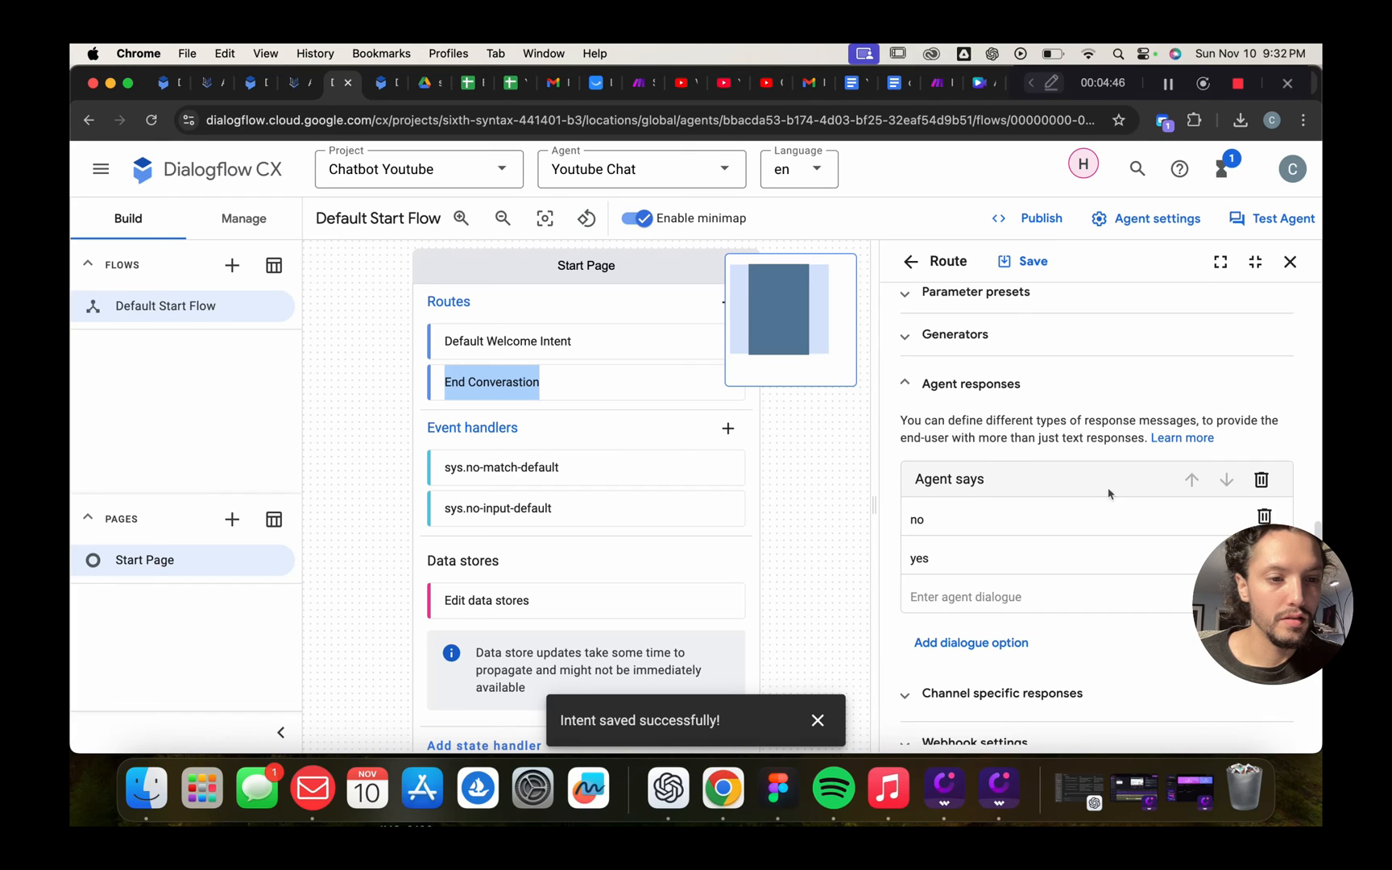
click(1264, 517)
Replace the 'yes' reply with 'Thanks for stopping by!' plus a contact-email note
click(1264, 516)
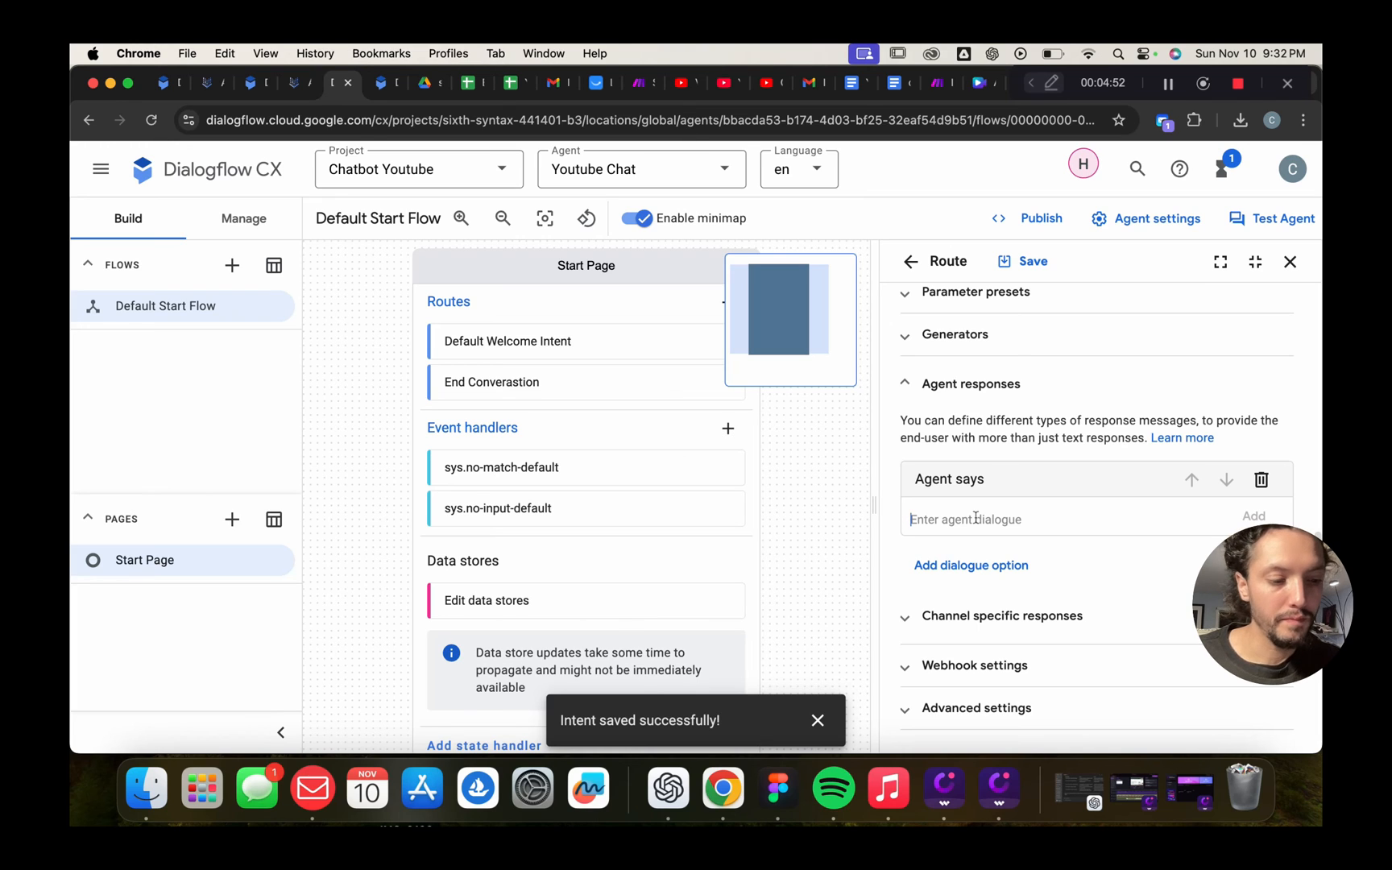
text(Thank)
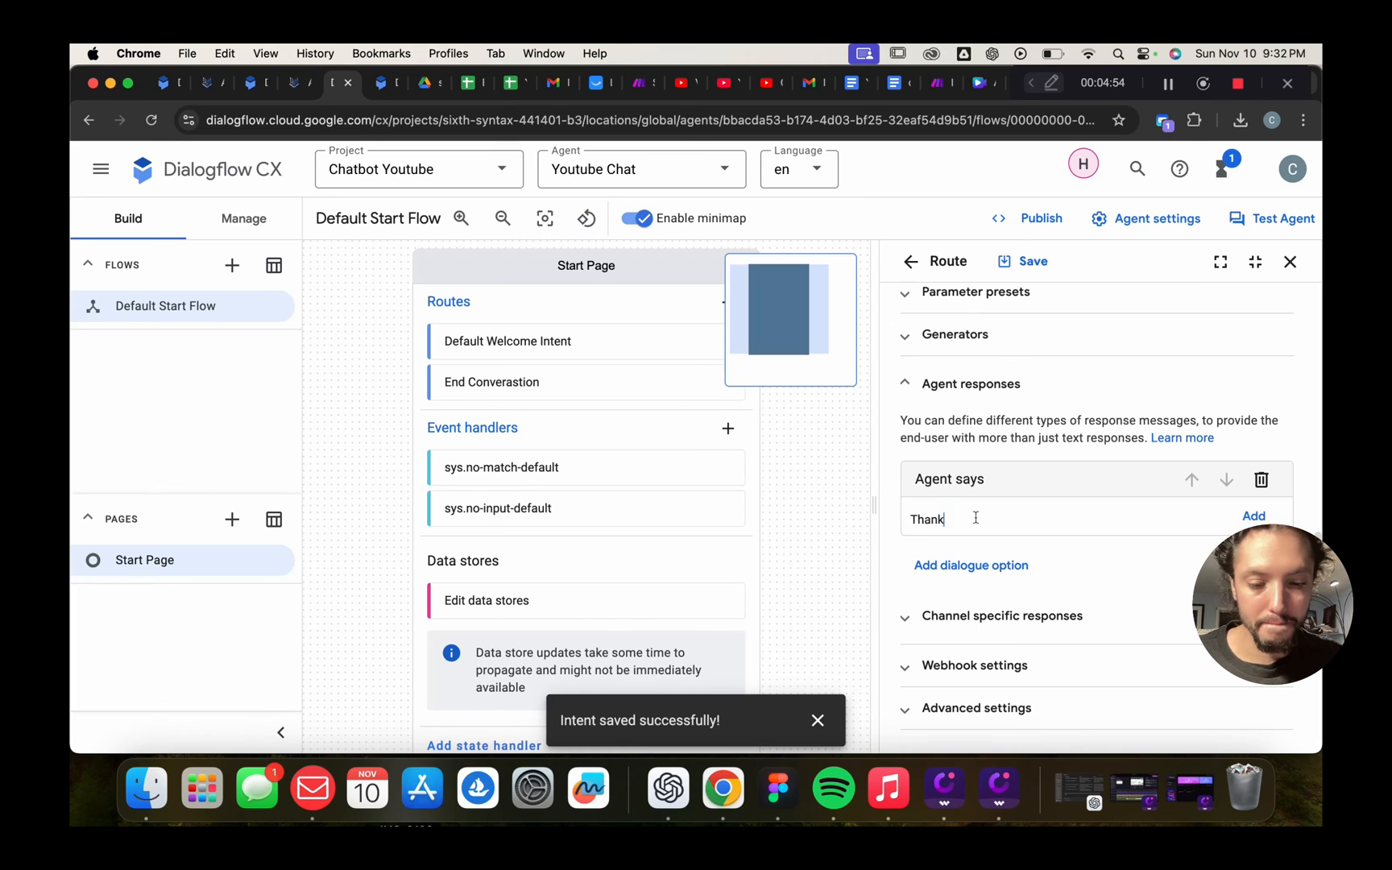
text(s for ti)
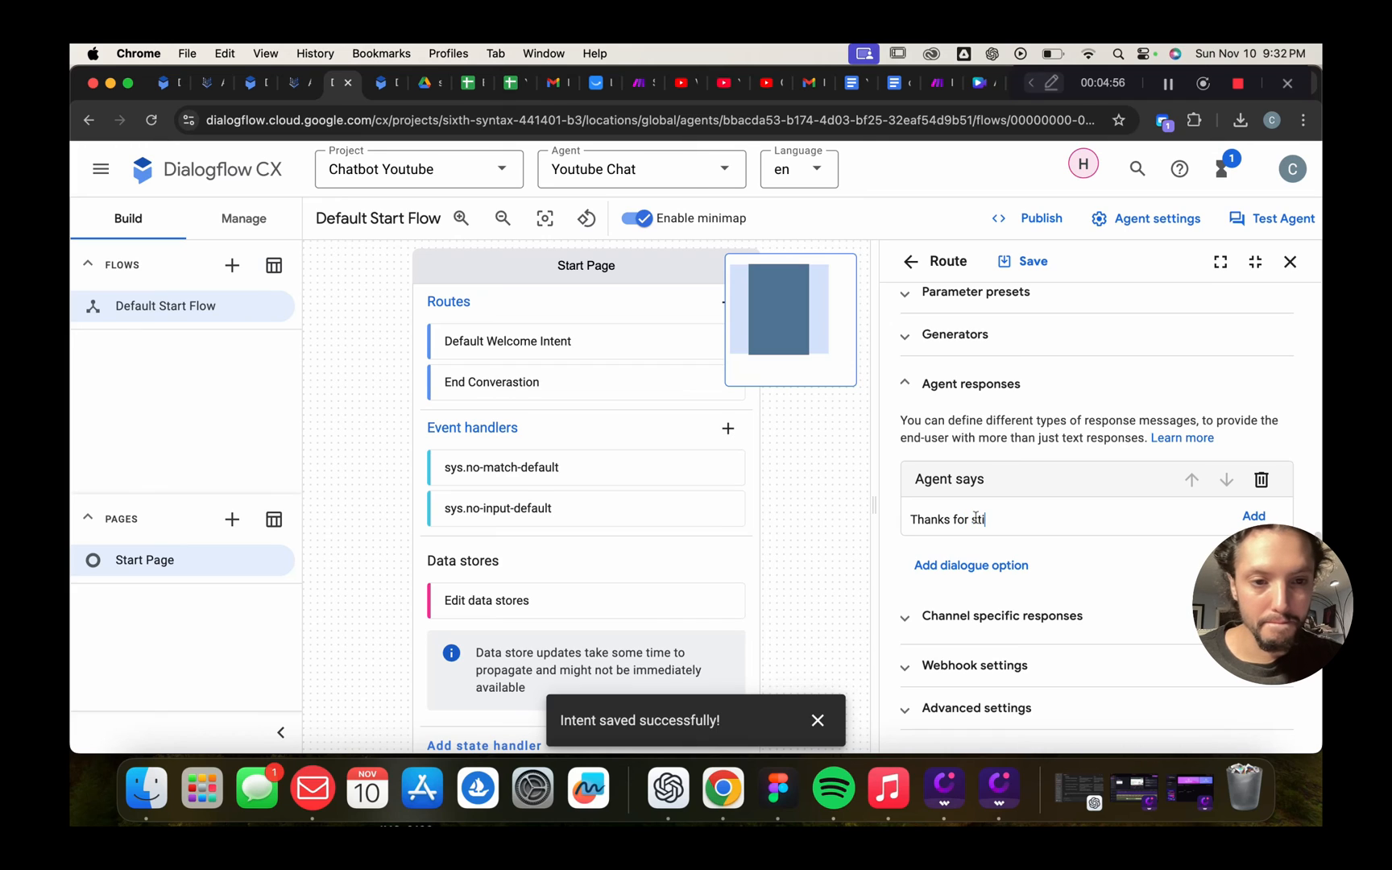
text(oppong b)
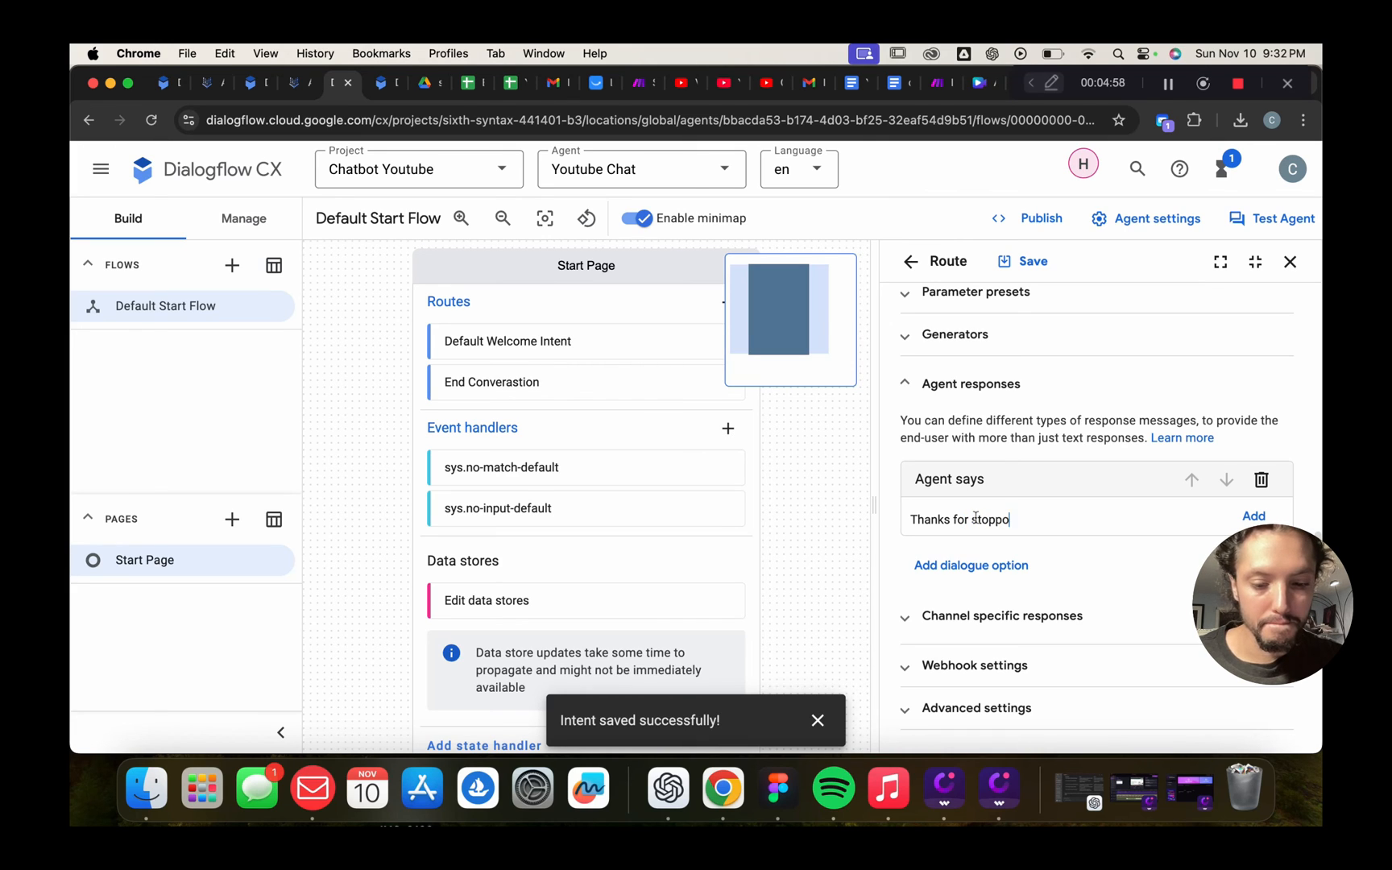
key(BackSpace)
key(BackSpace)
key(BackSpace)
key(BackSpace)
key(BackSpace)
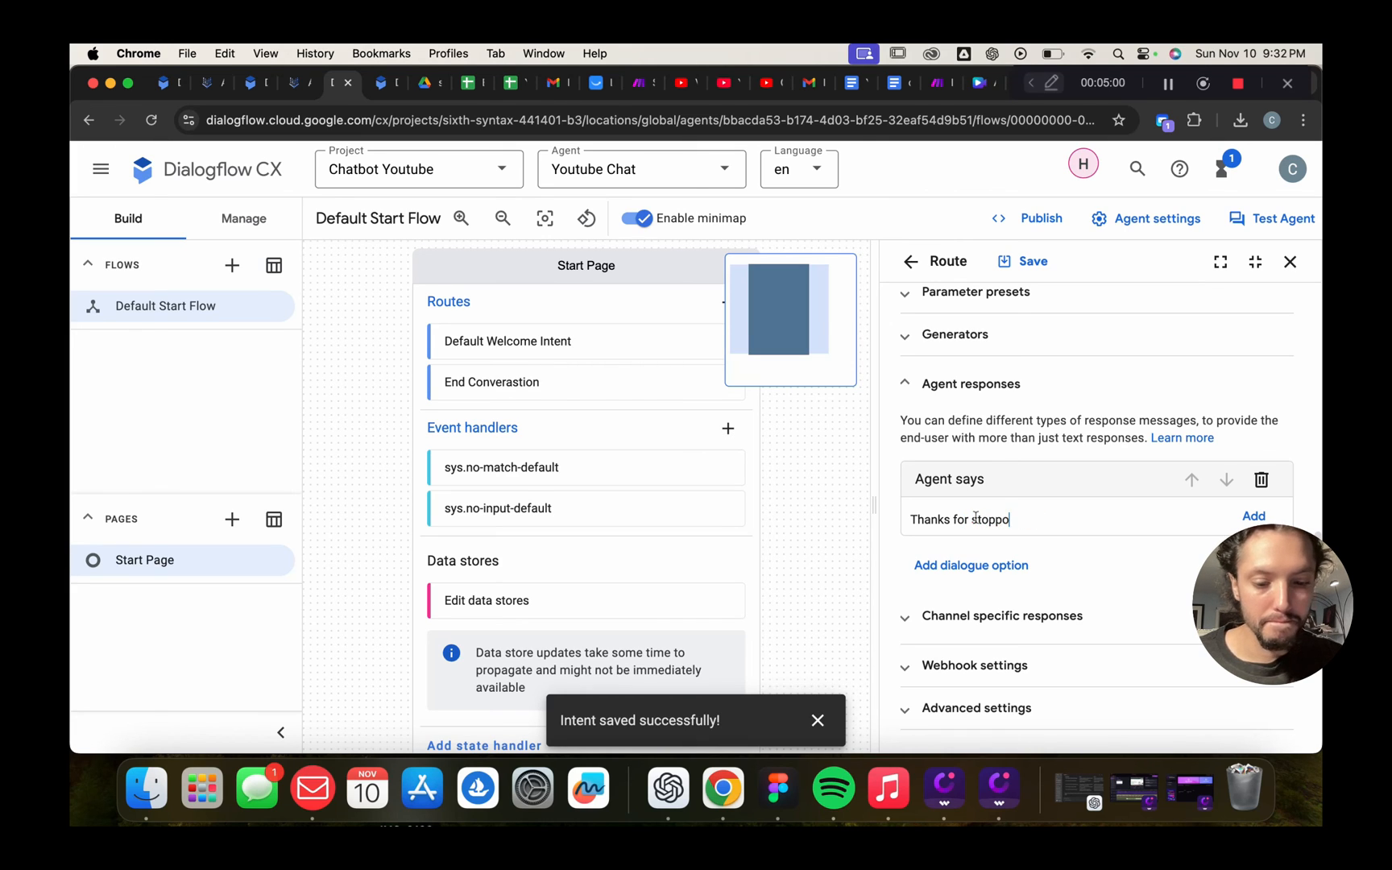
text(ing by )
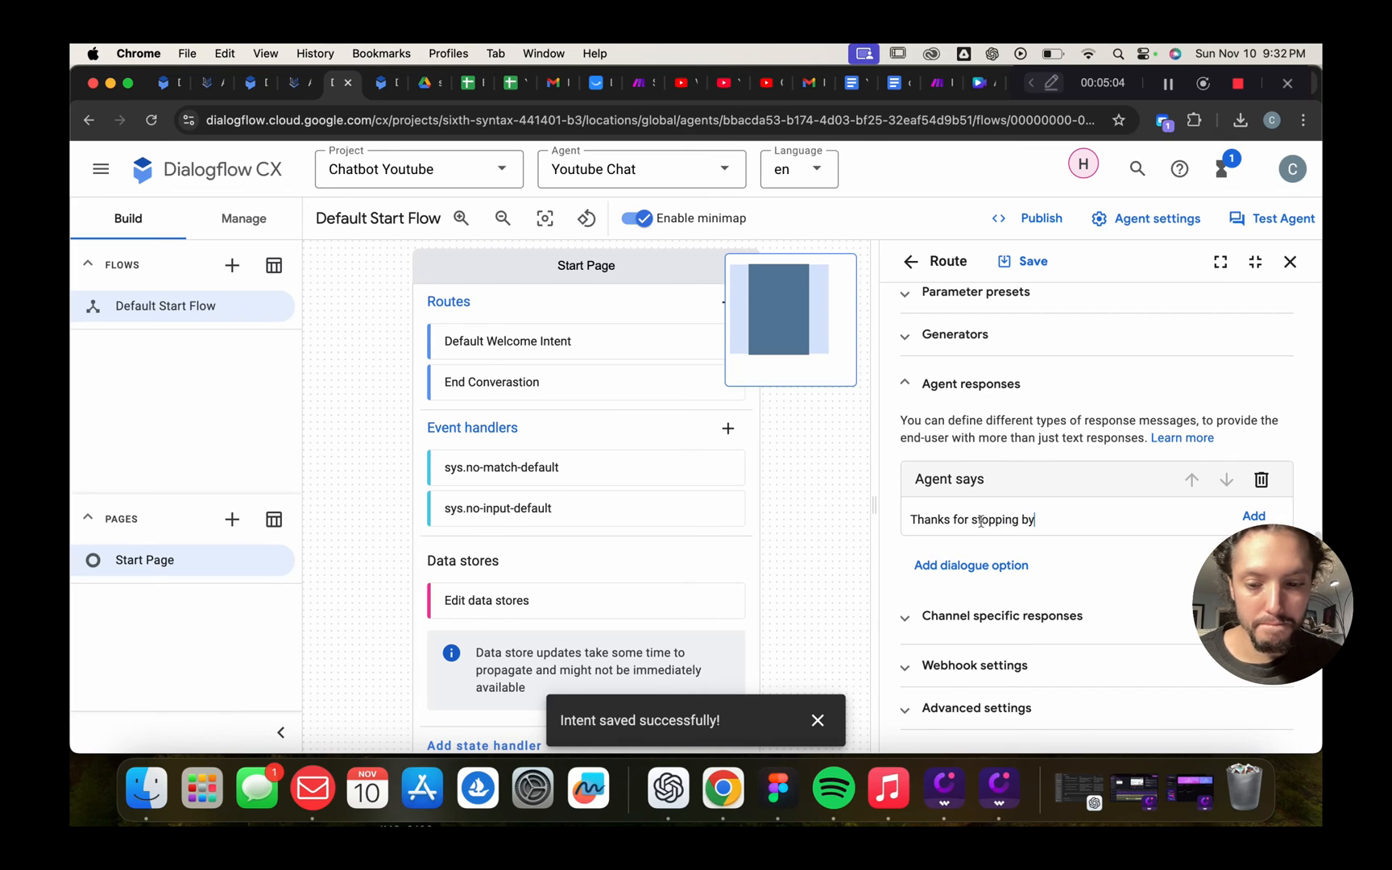
text(! if)
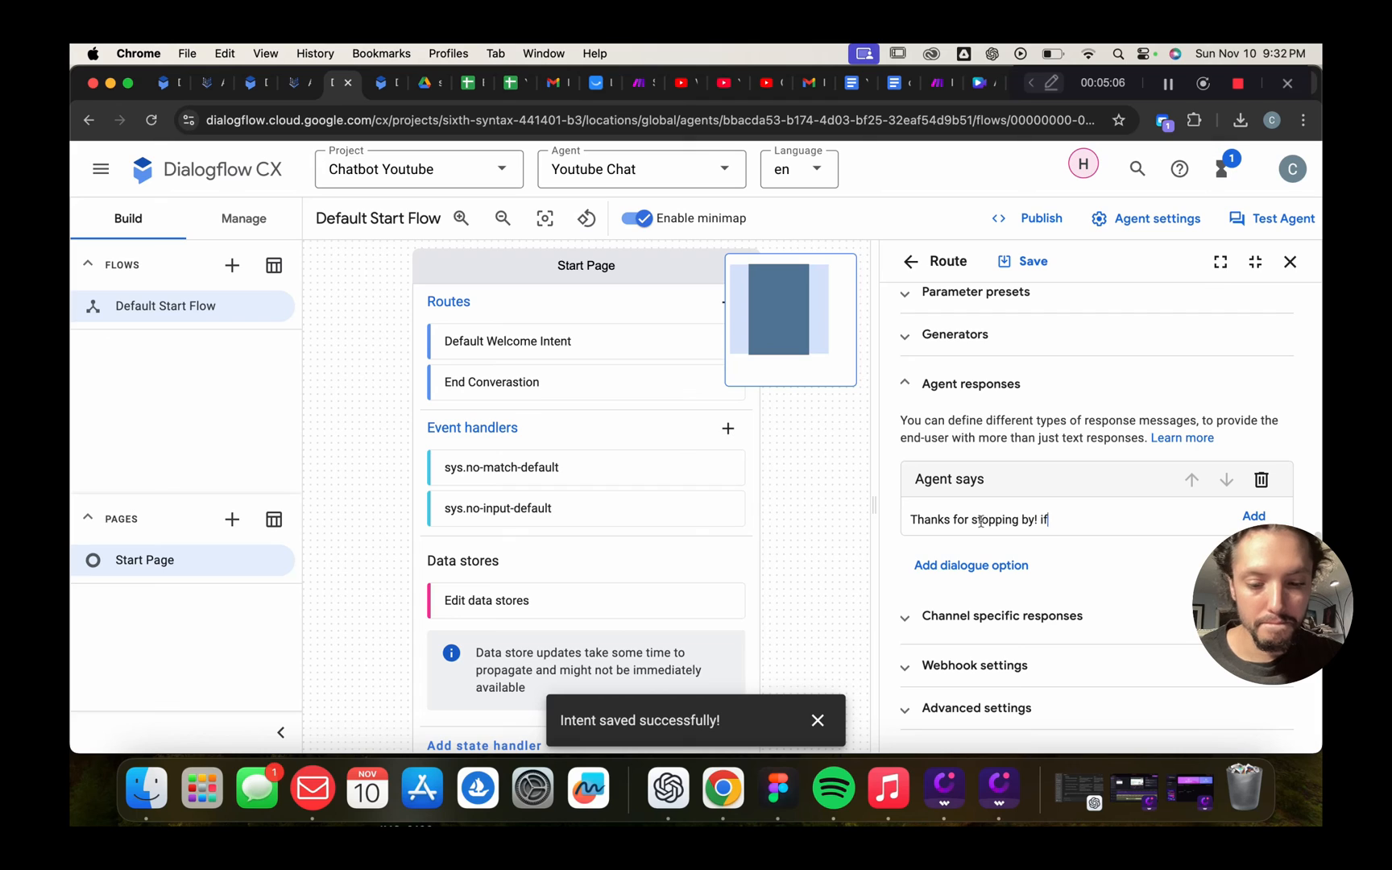
text( you have any )
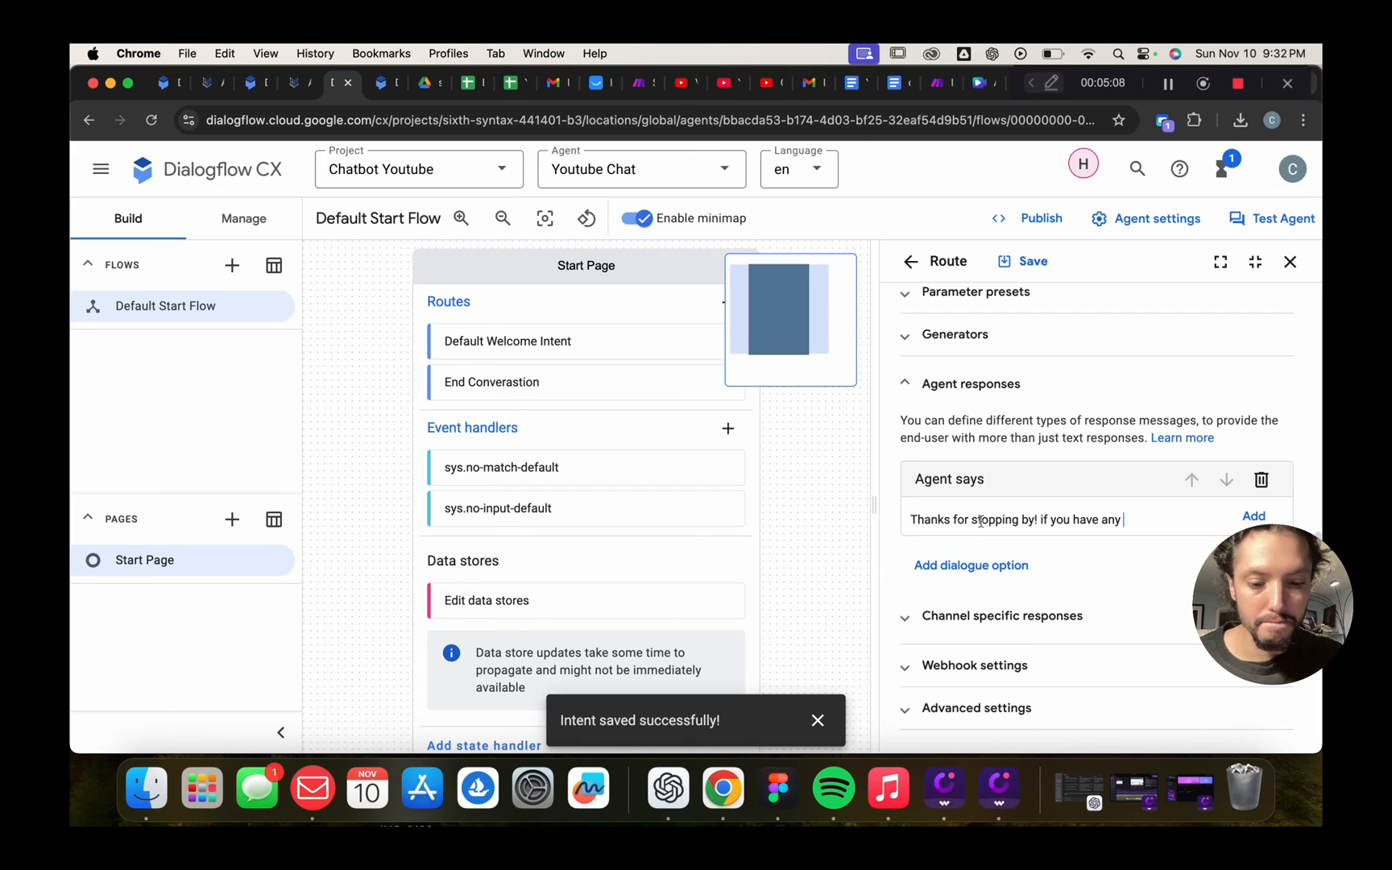
text(other )
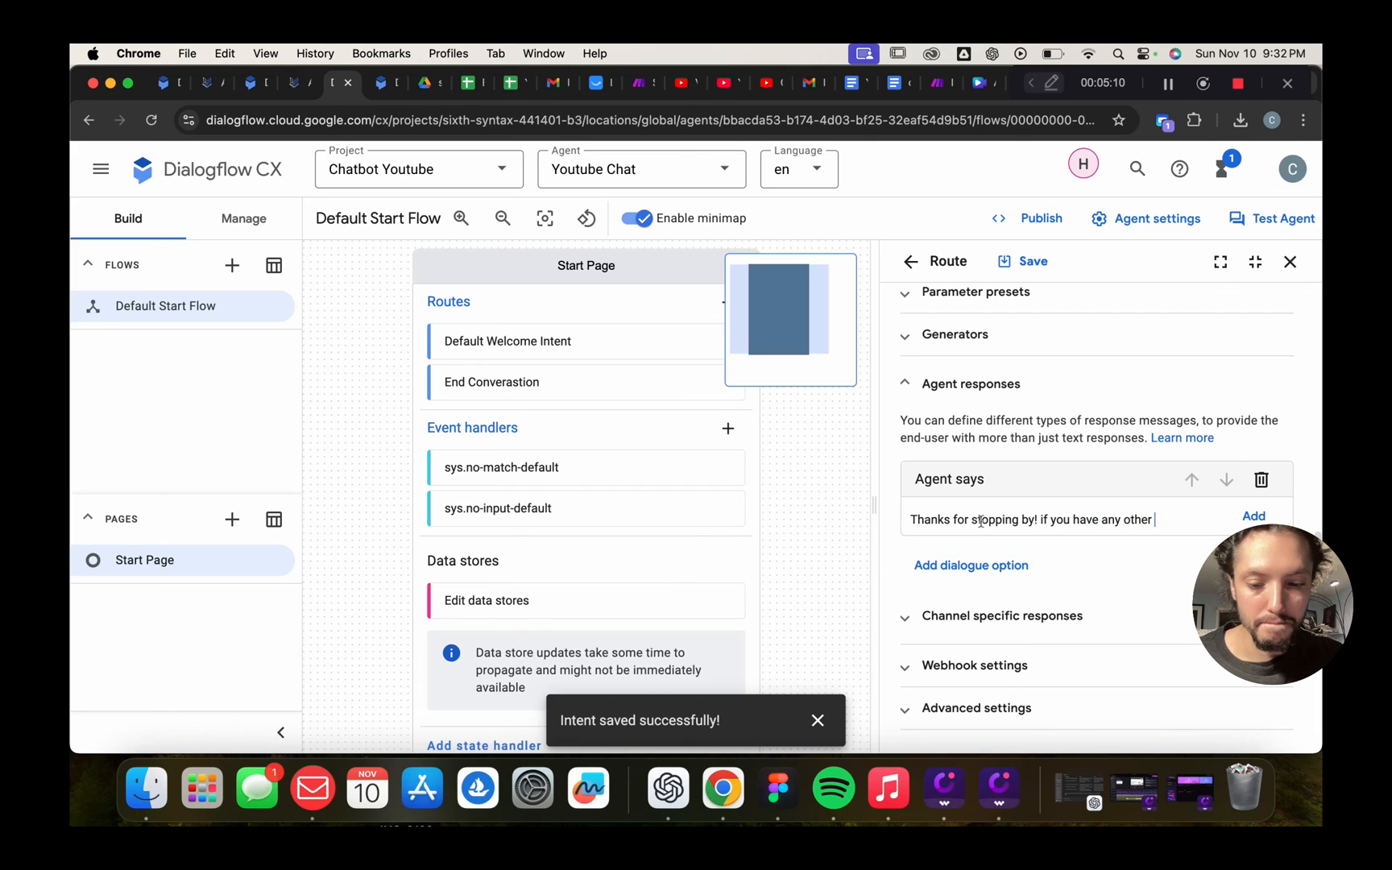
text(questions emai)
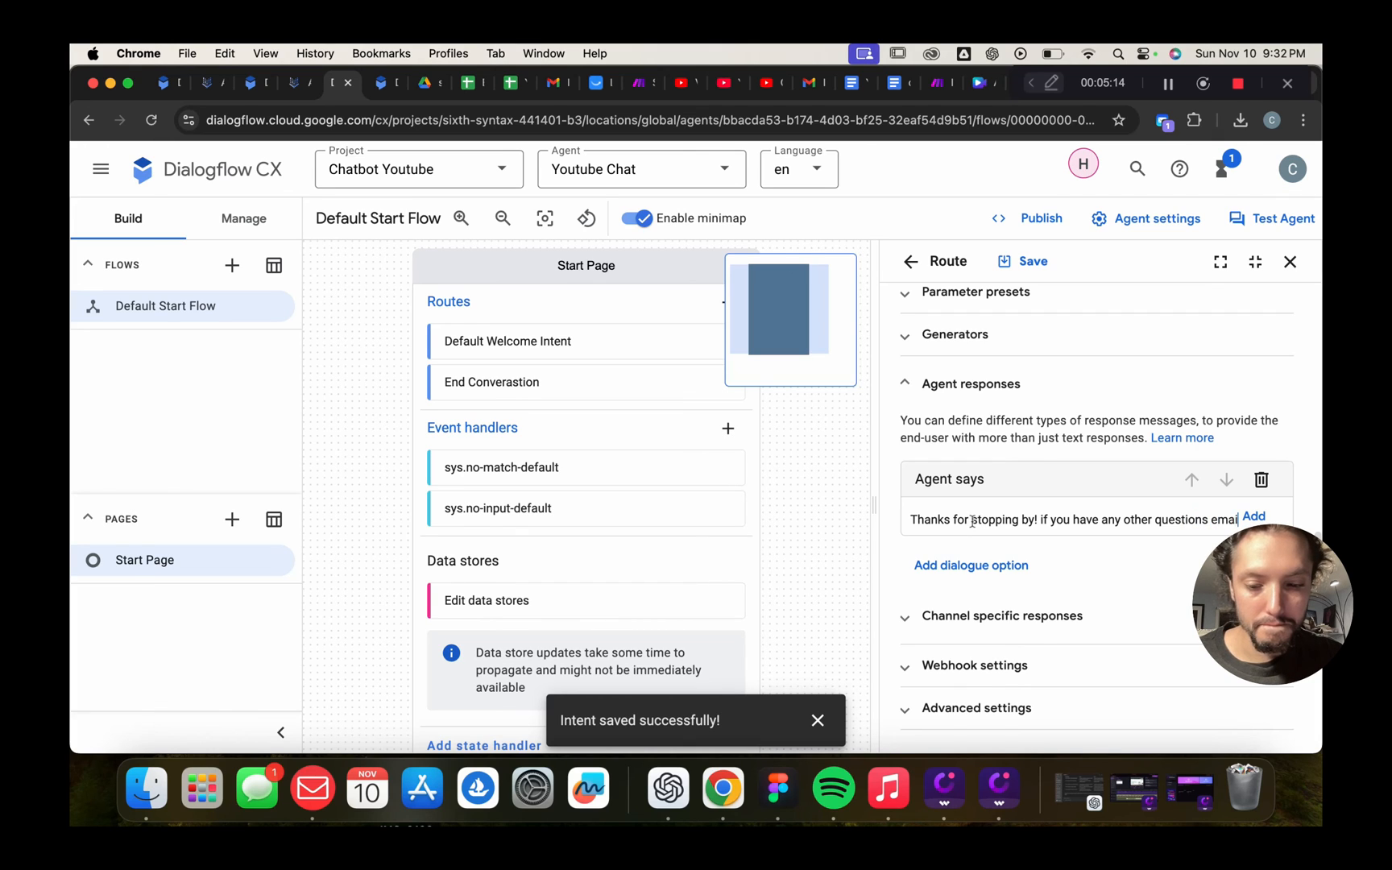
text(l us at)
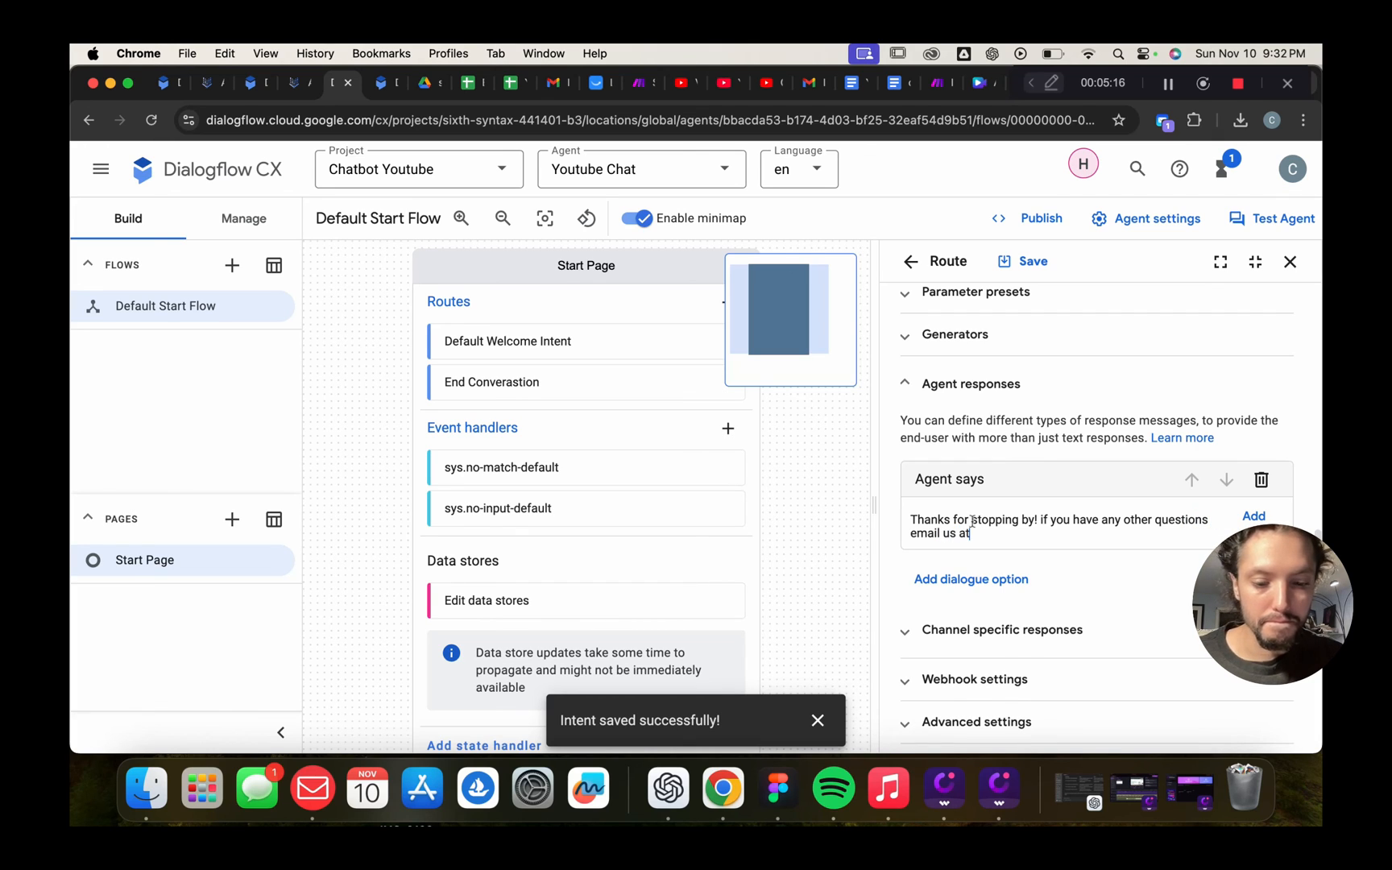
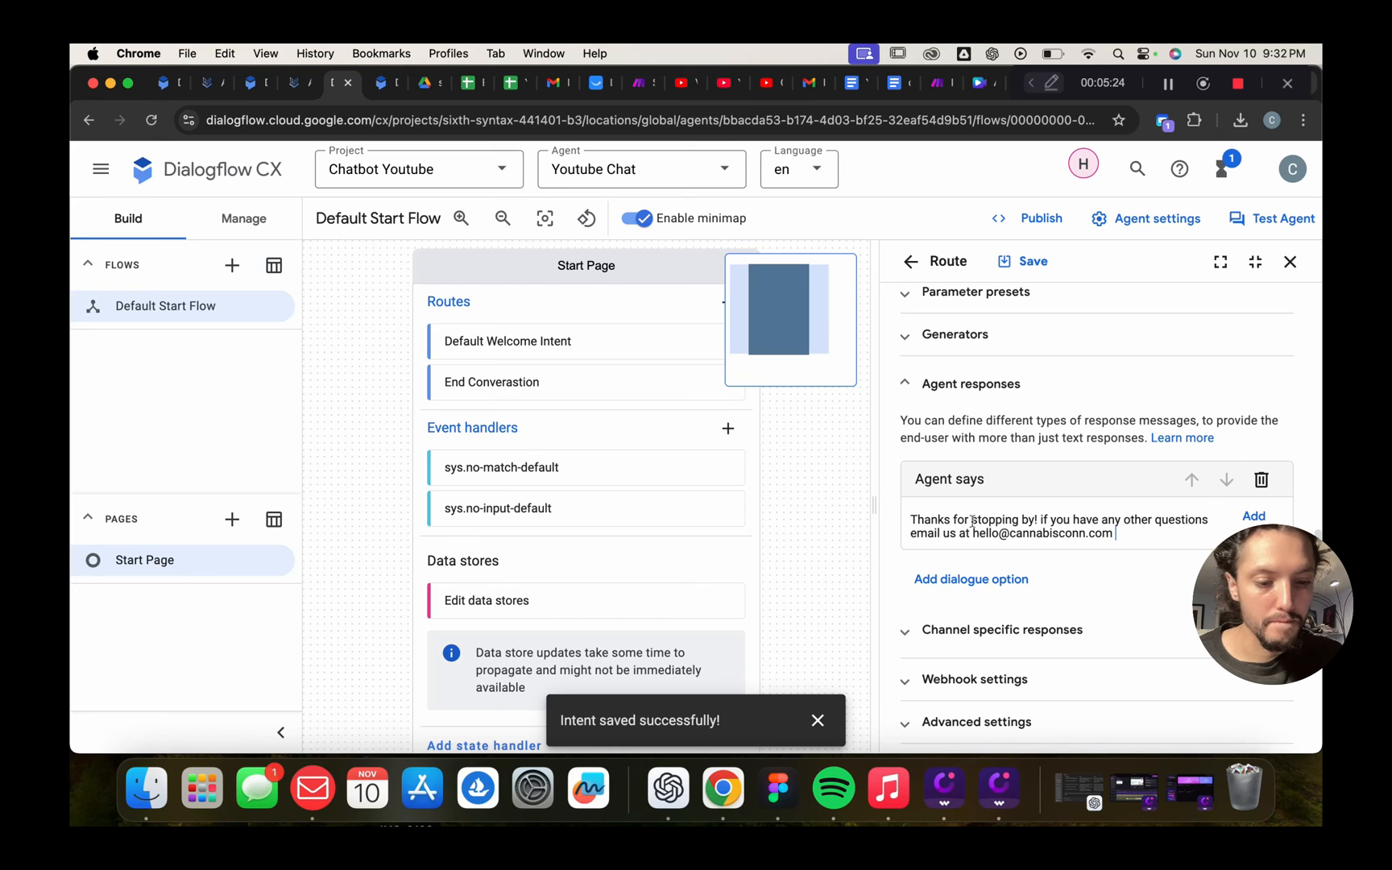
text(:))
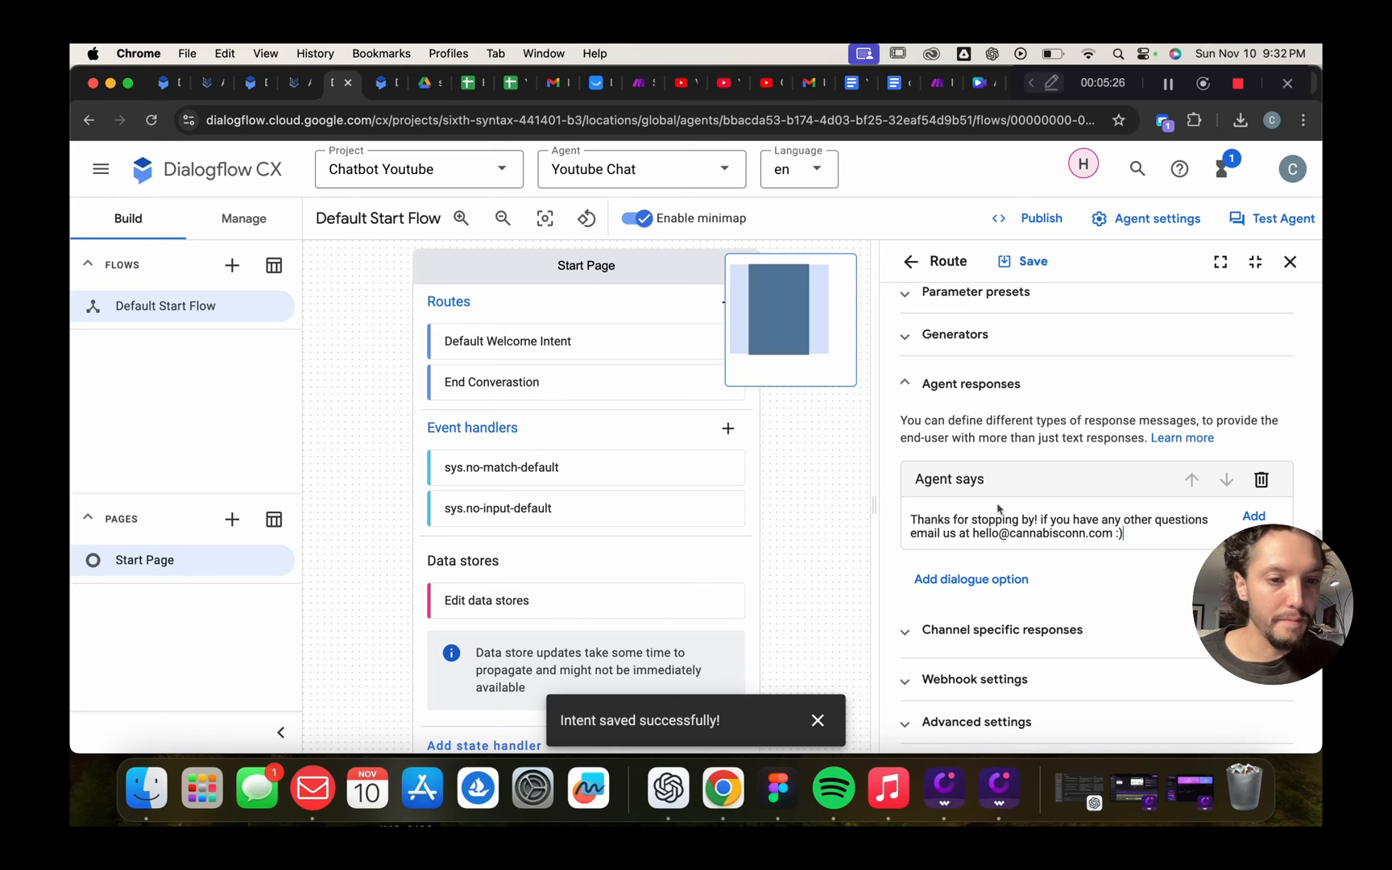
click(1049, 520)
key(BackSpace)
key(BackSpace)
key(BackSpace)
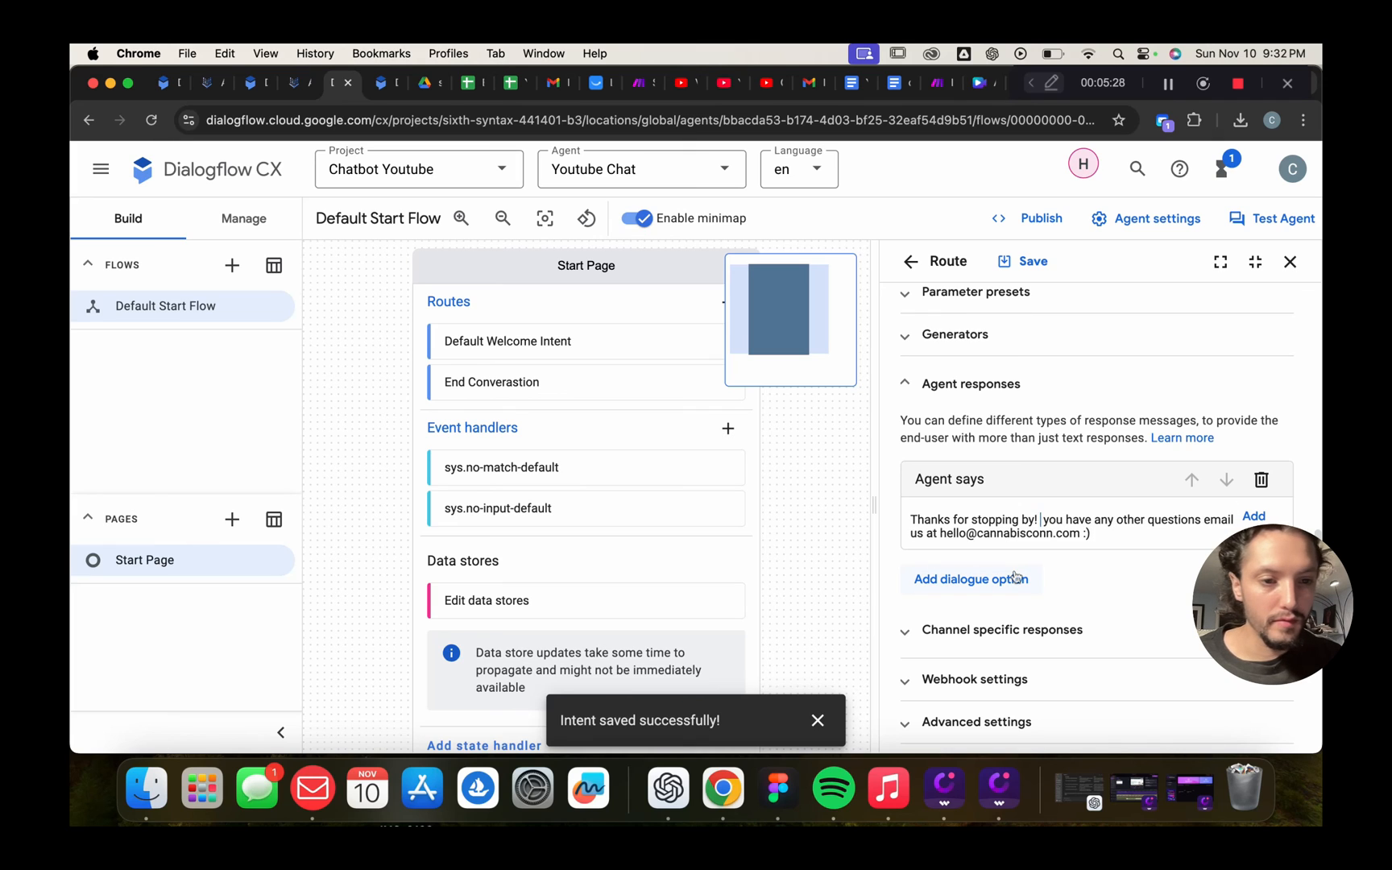
text(If)
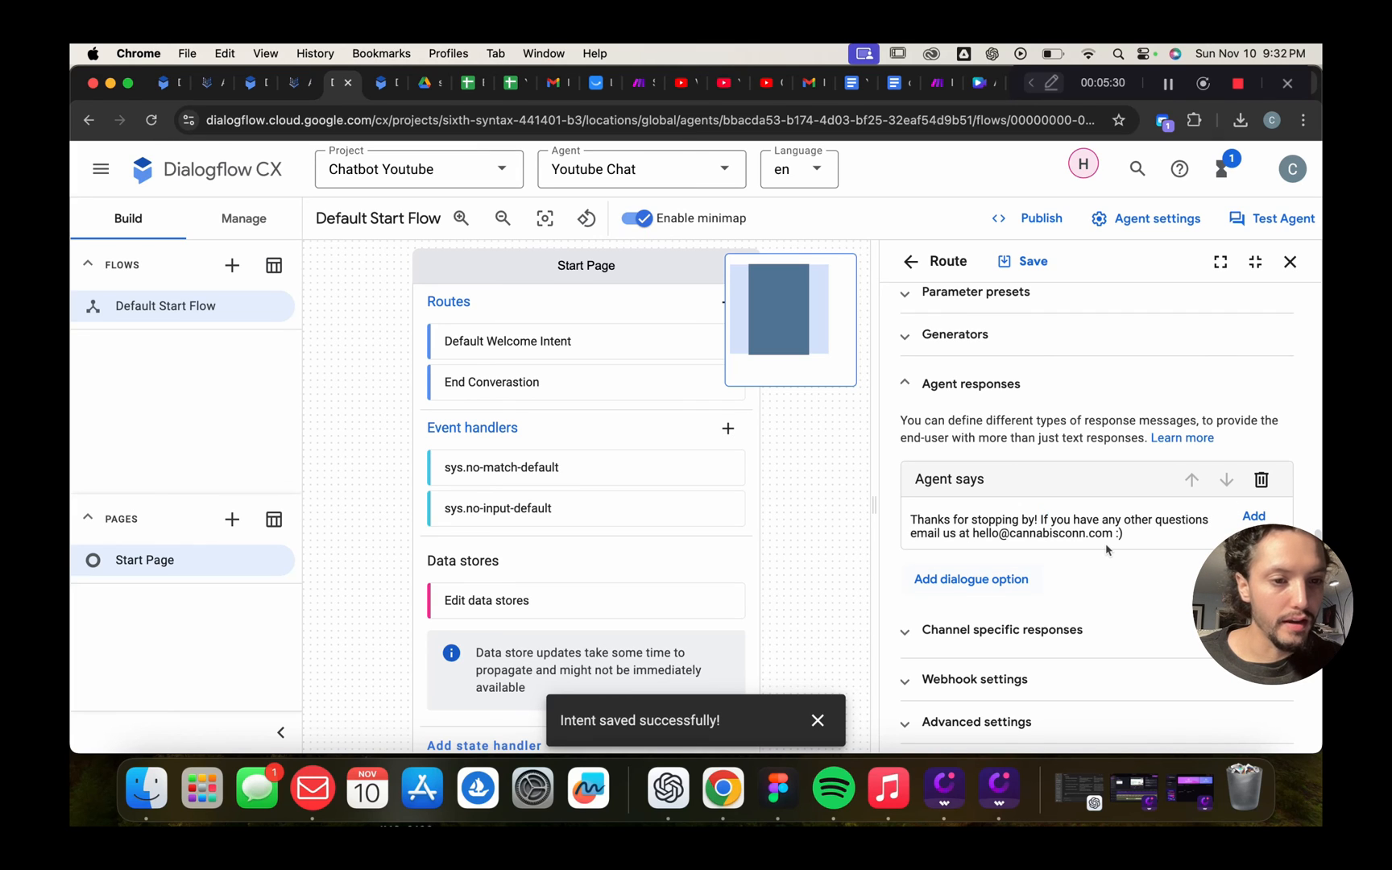
click(1257, 516)
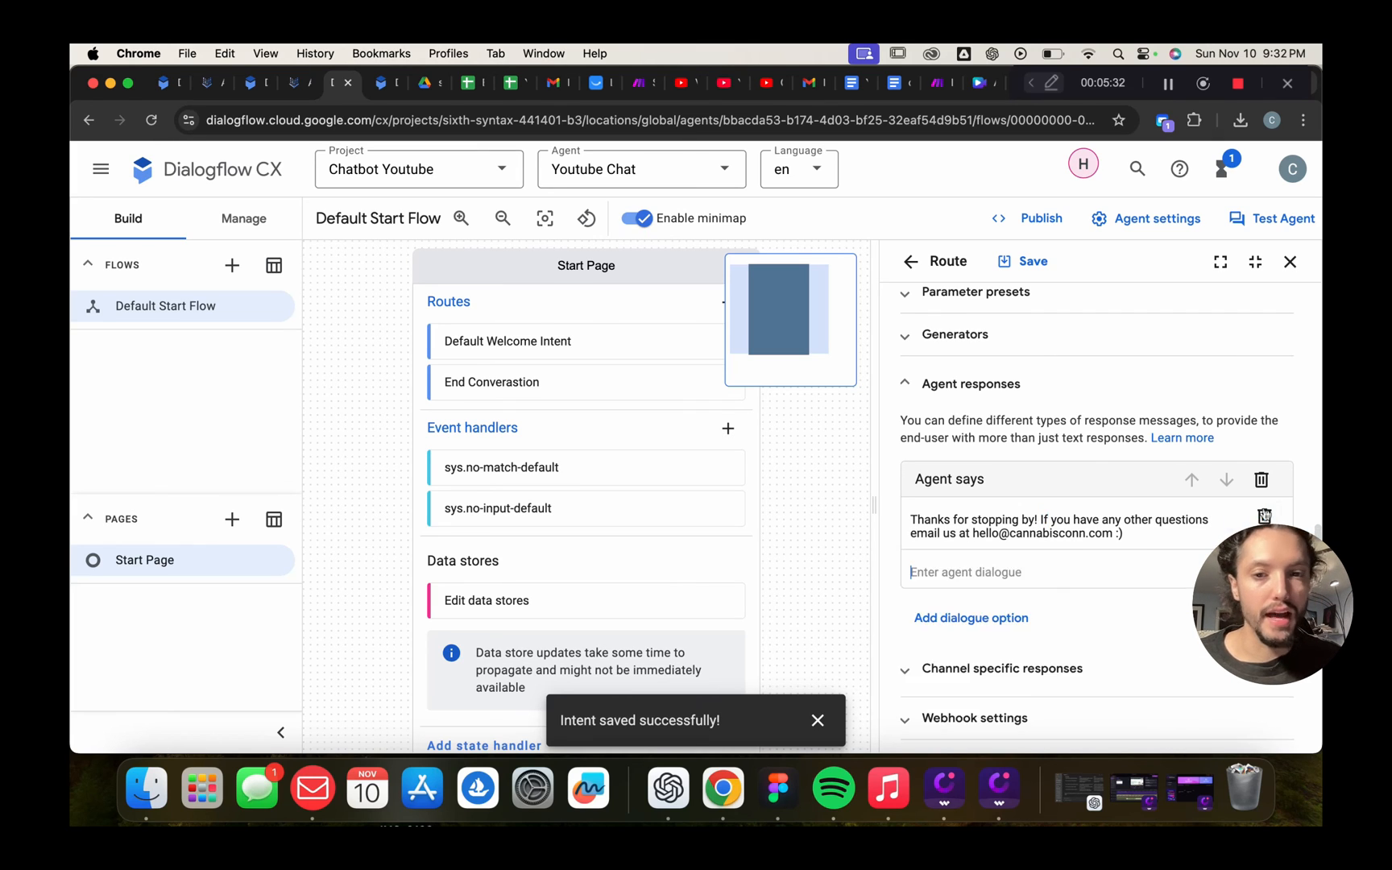
Save the End Converastion route and add a new Start Page route
click(1043, 271)
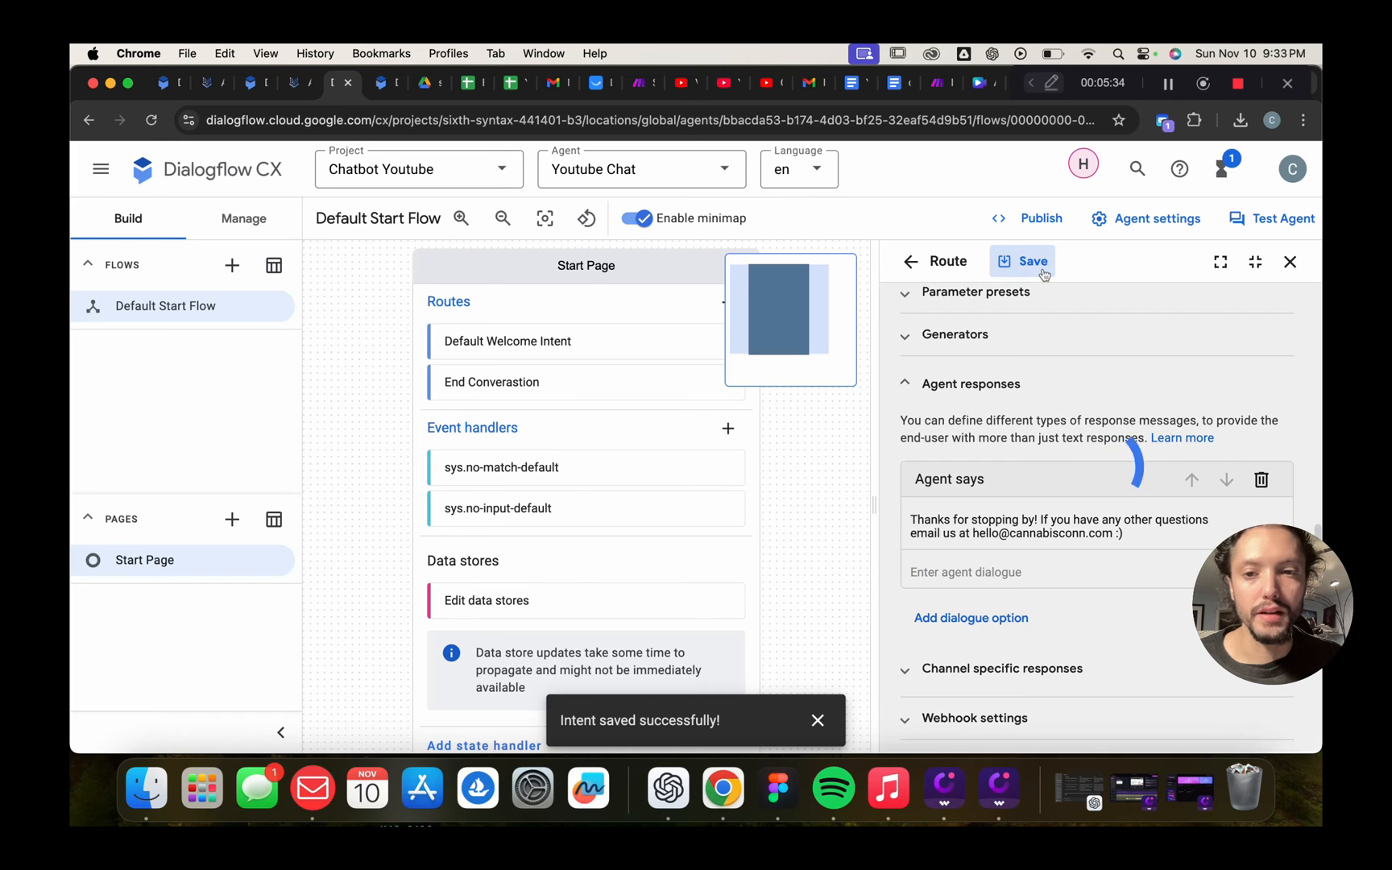
click(724, 306)
scroll(967, 409, down, 3)
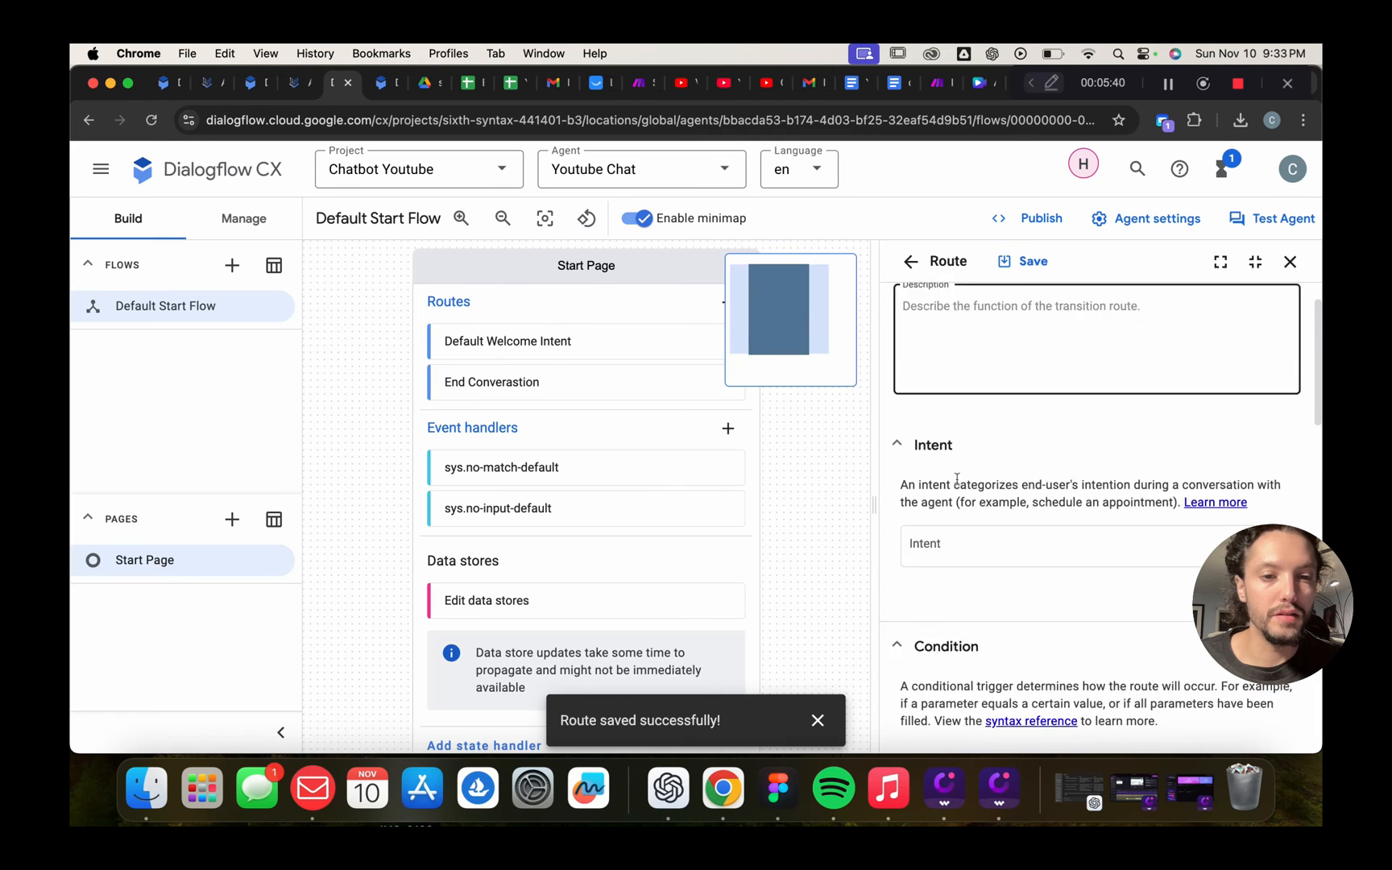
Create a new intent for the route described as 'end chat'
click(975, 491)
click(999, 547)
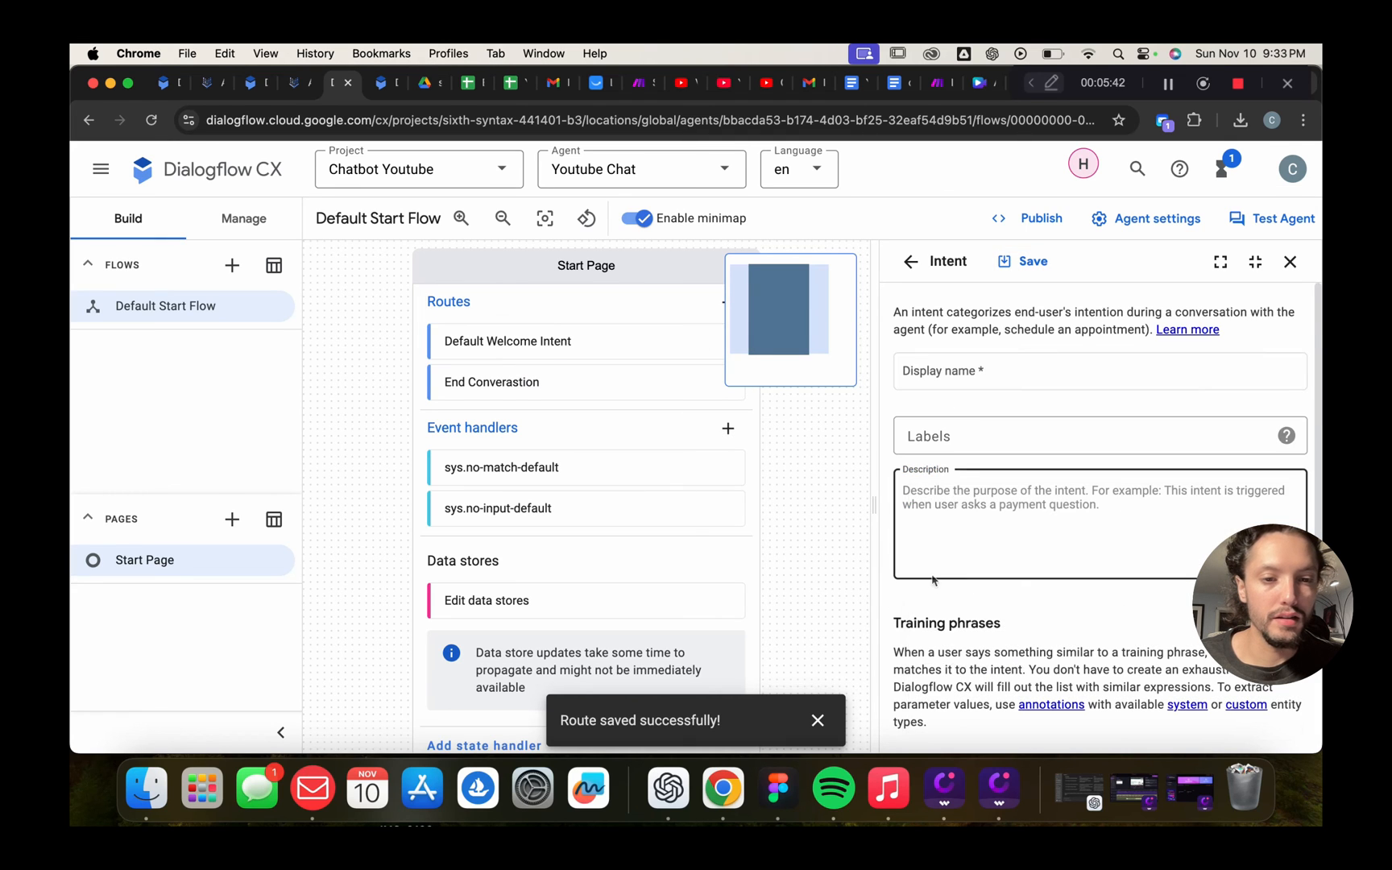
click(1007, 516)
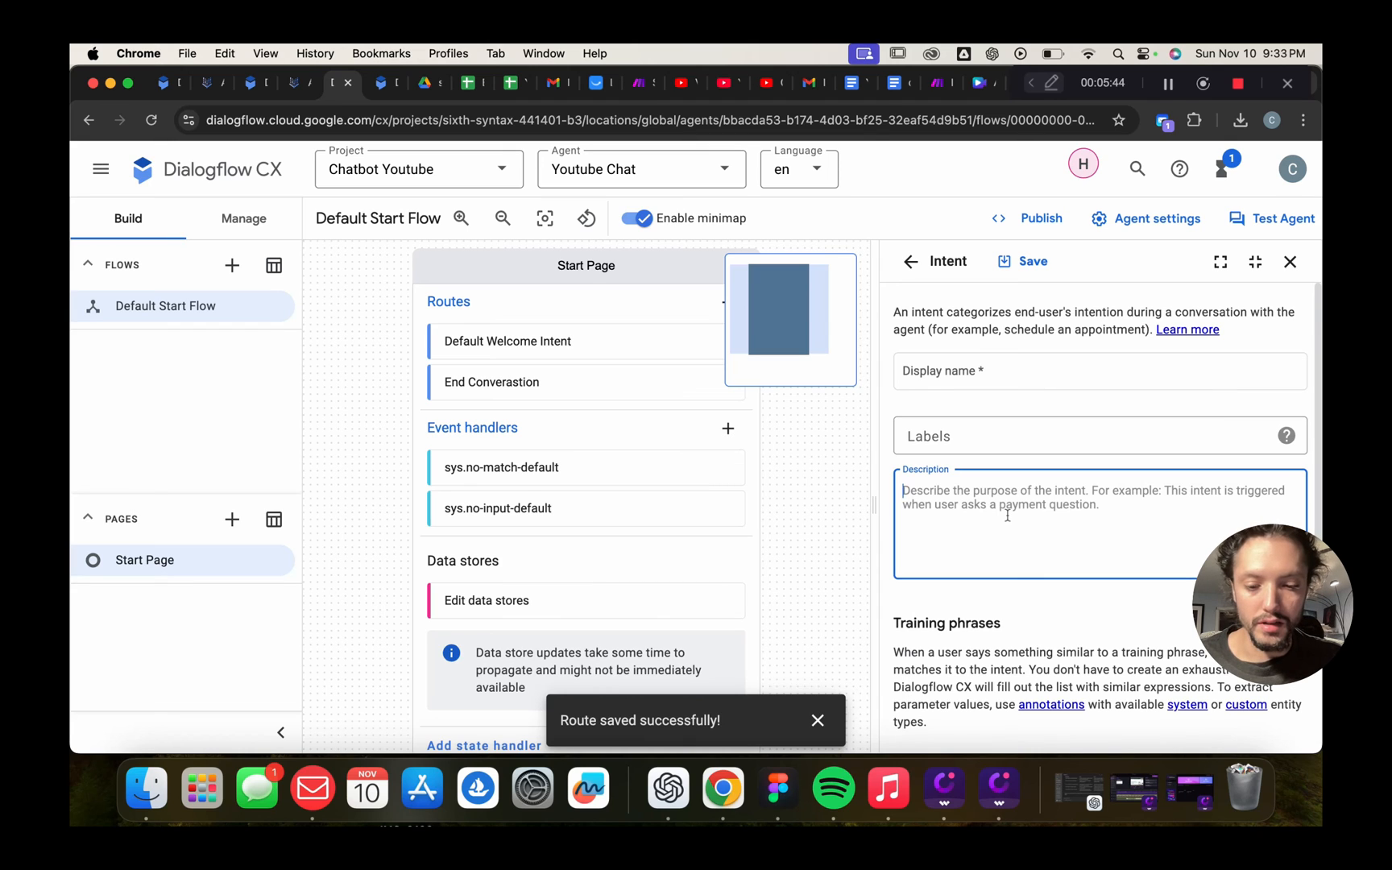
text(end chat)
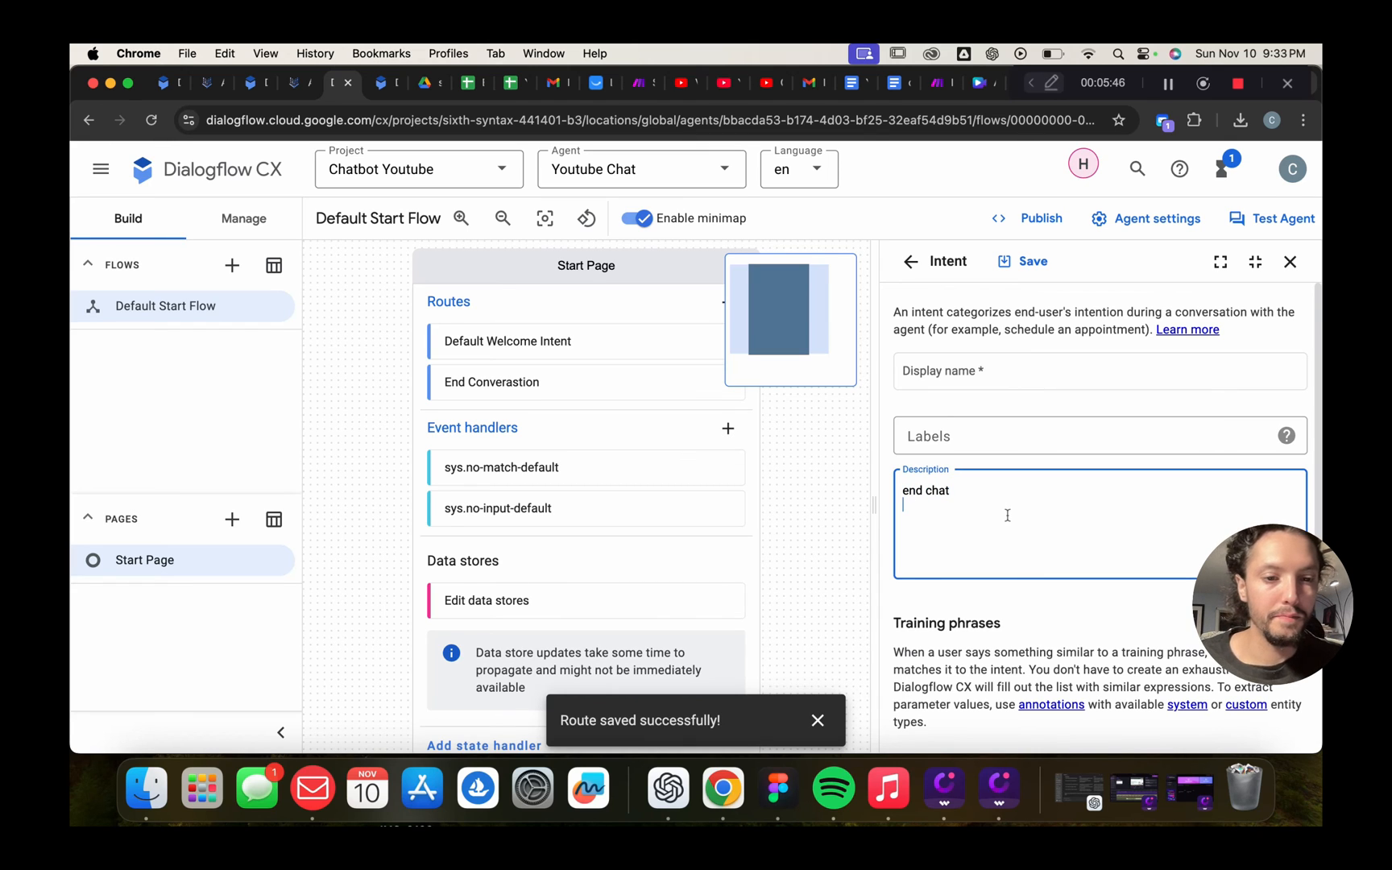
scroll(1117, 556, down, 5)
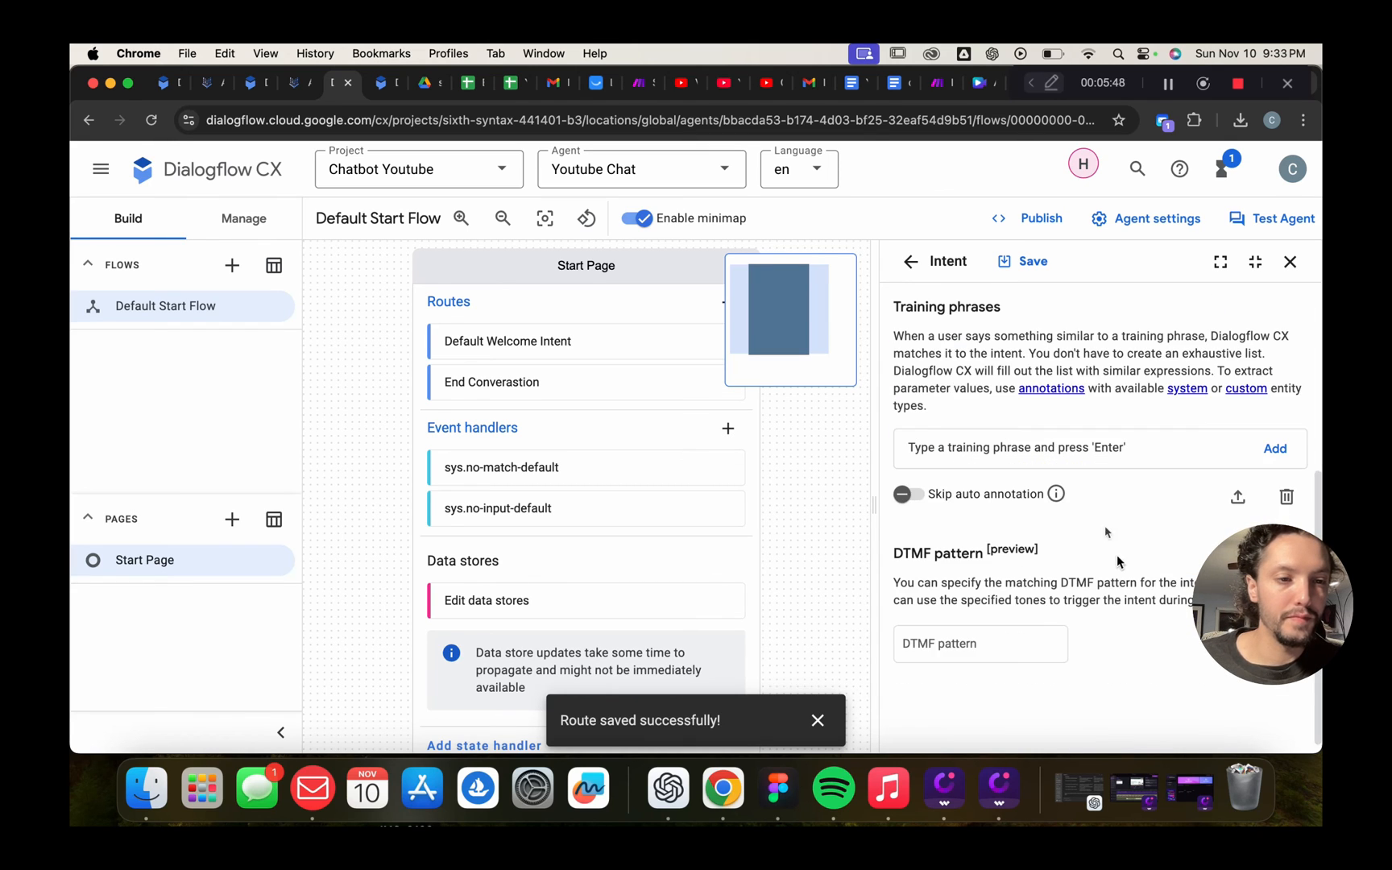
Add training phrases no, yes, i guess and thank you, then save the intent
click(1032, 454)
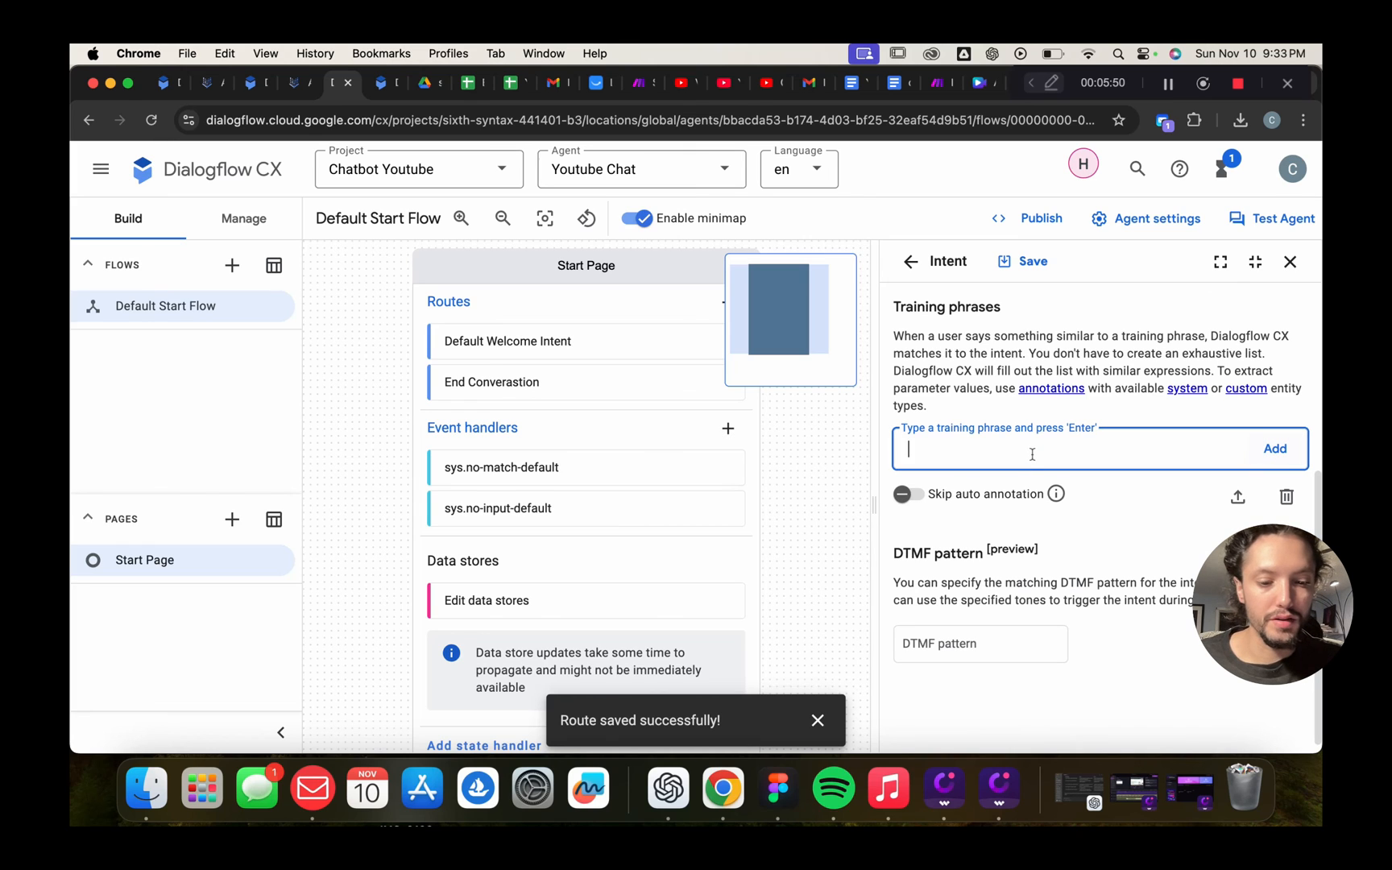
text(no)
key(Return)
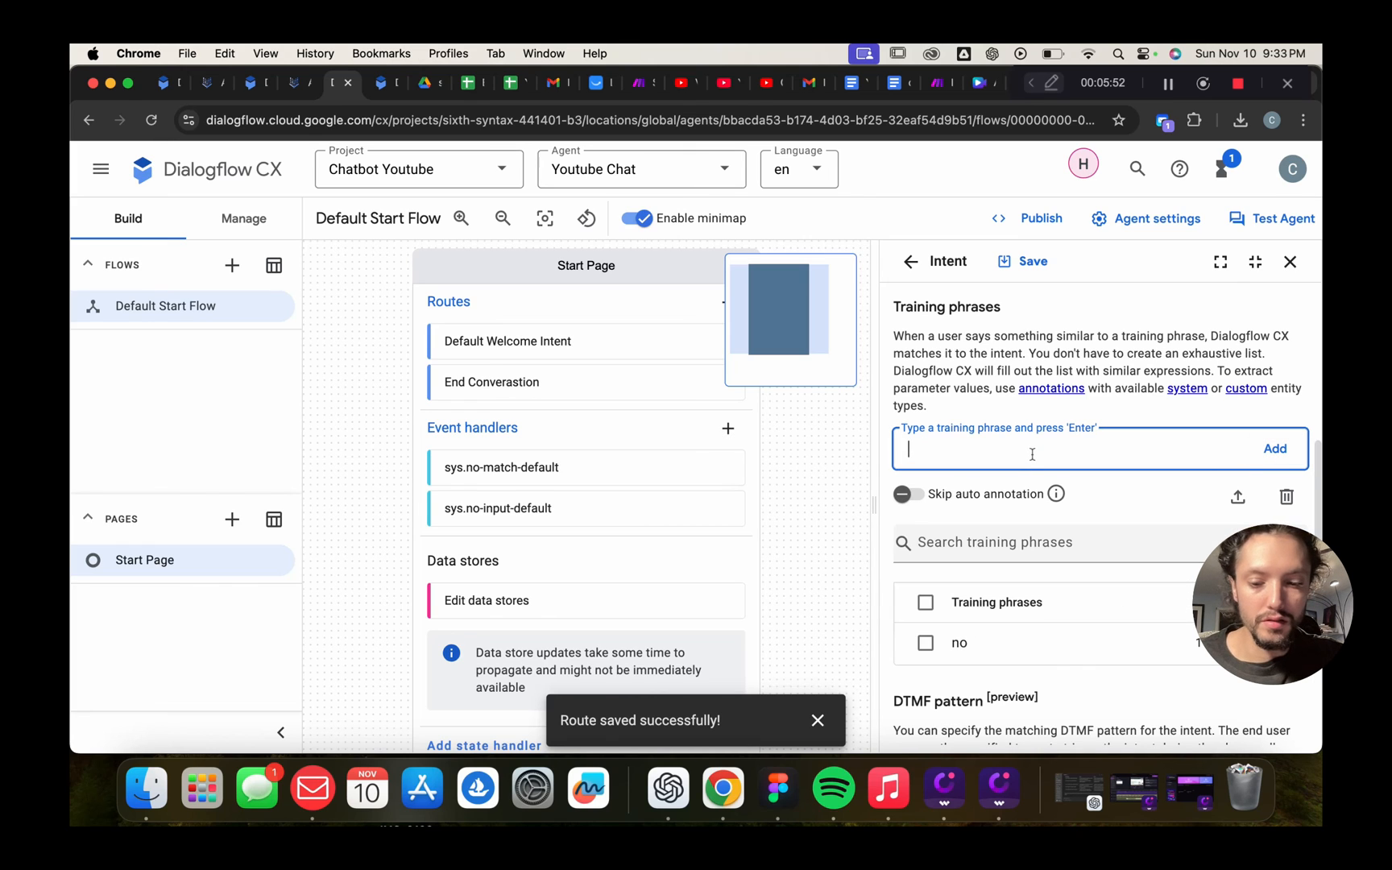
text(yes)
key(Return)
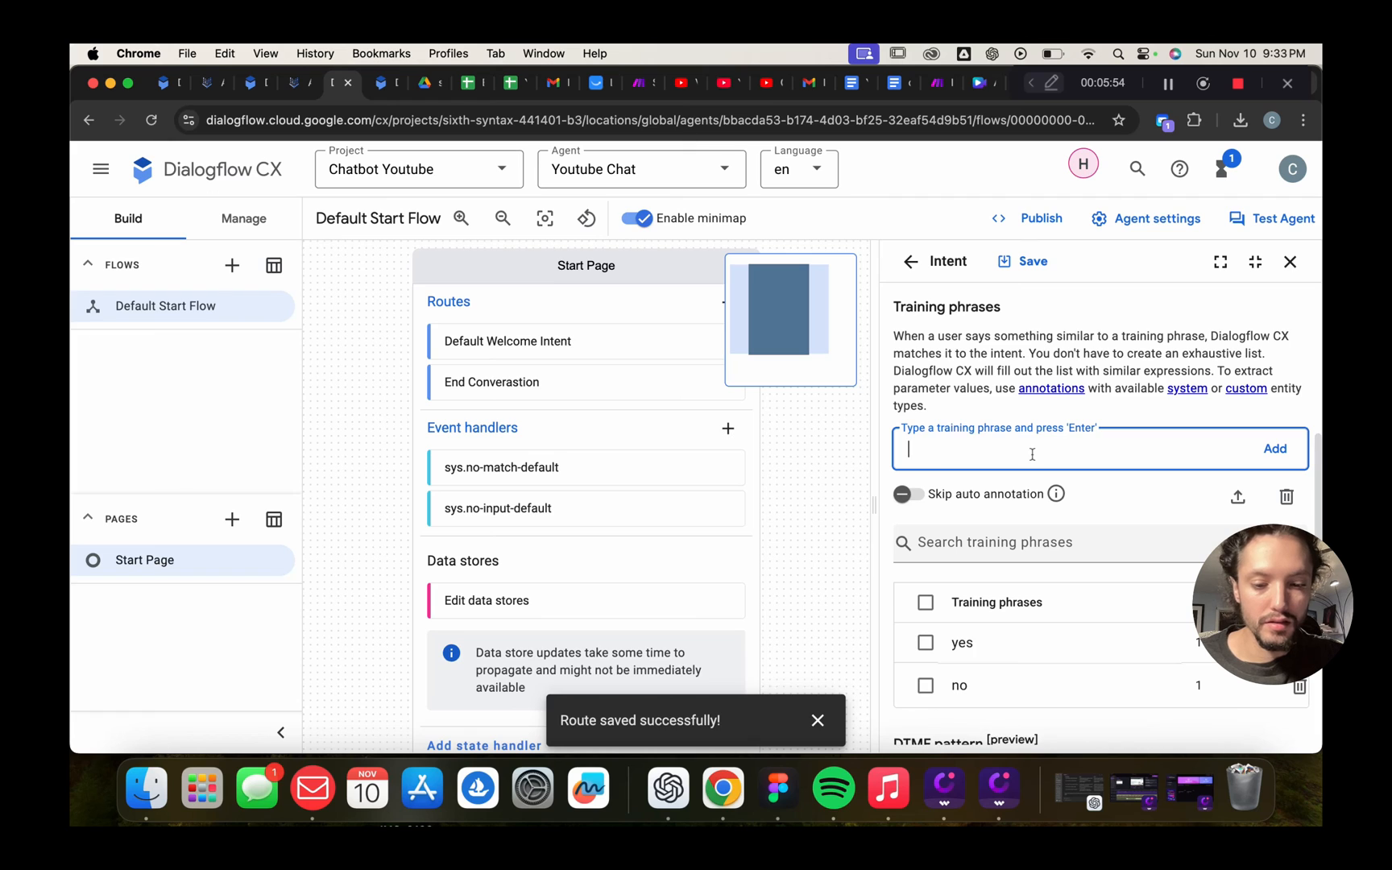
text(i guess)
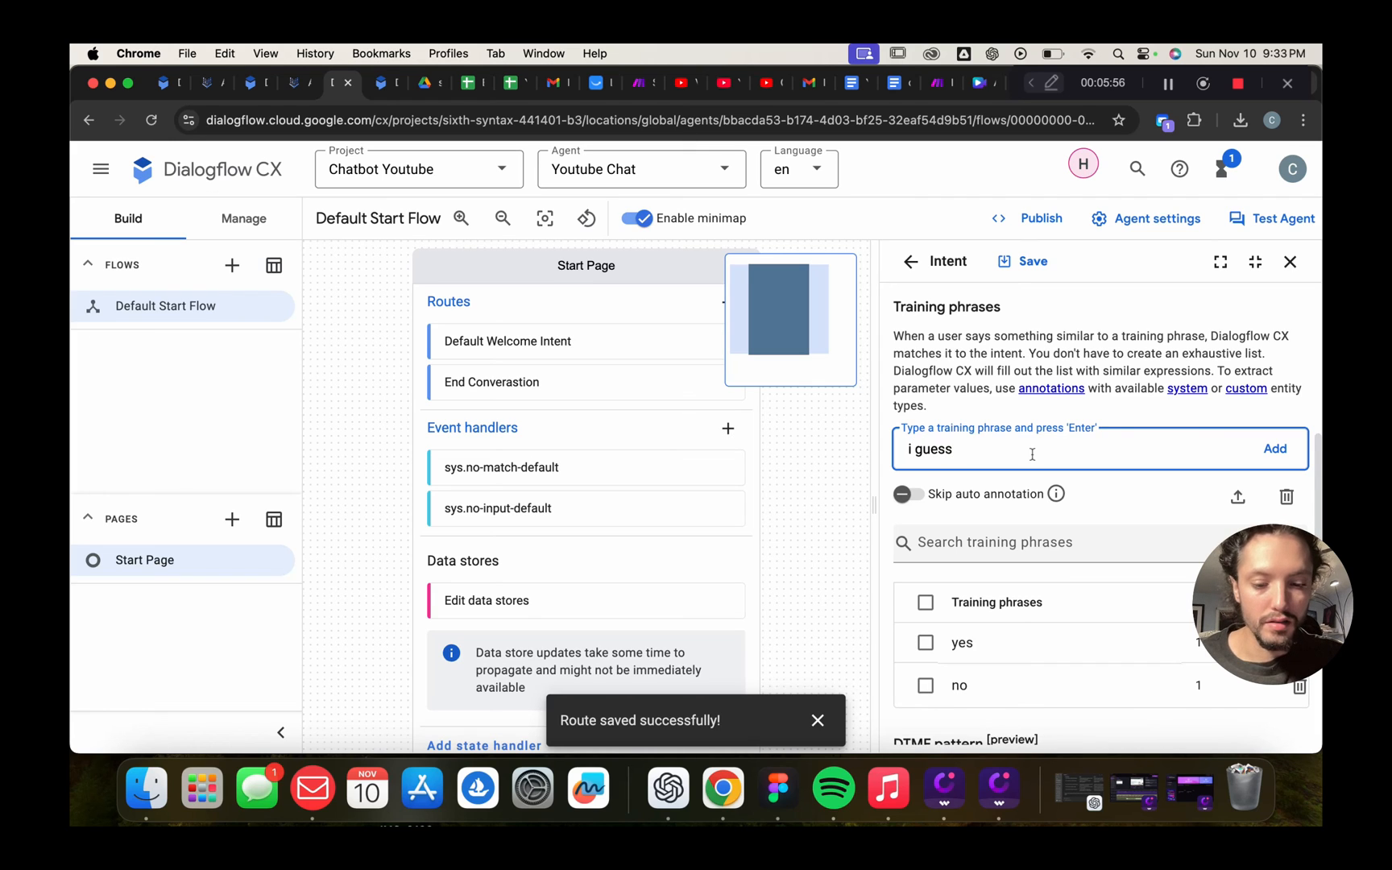
key(Return)
text(thankl you)
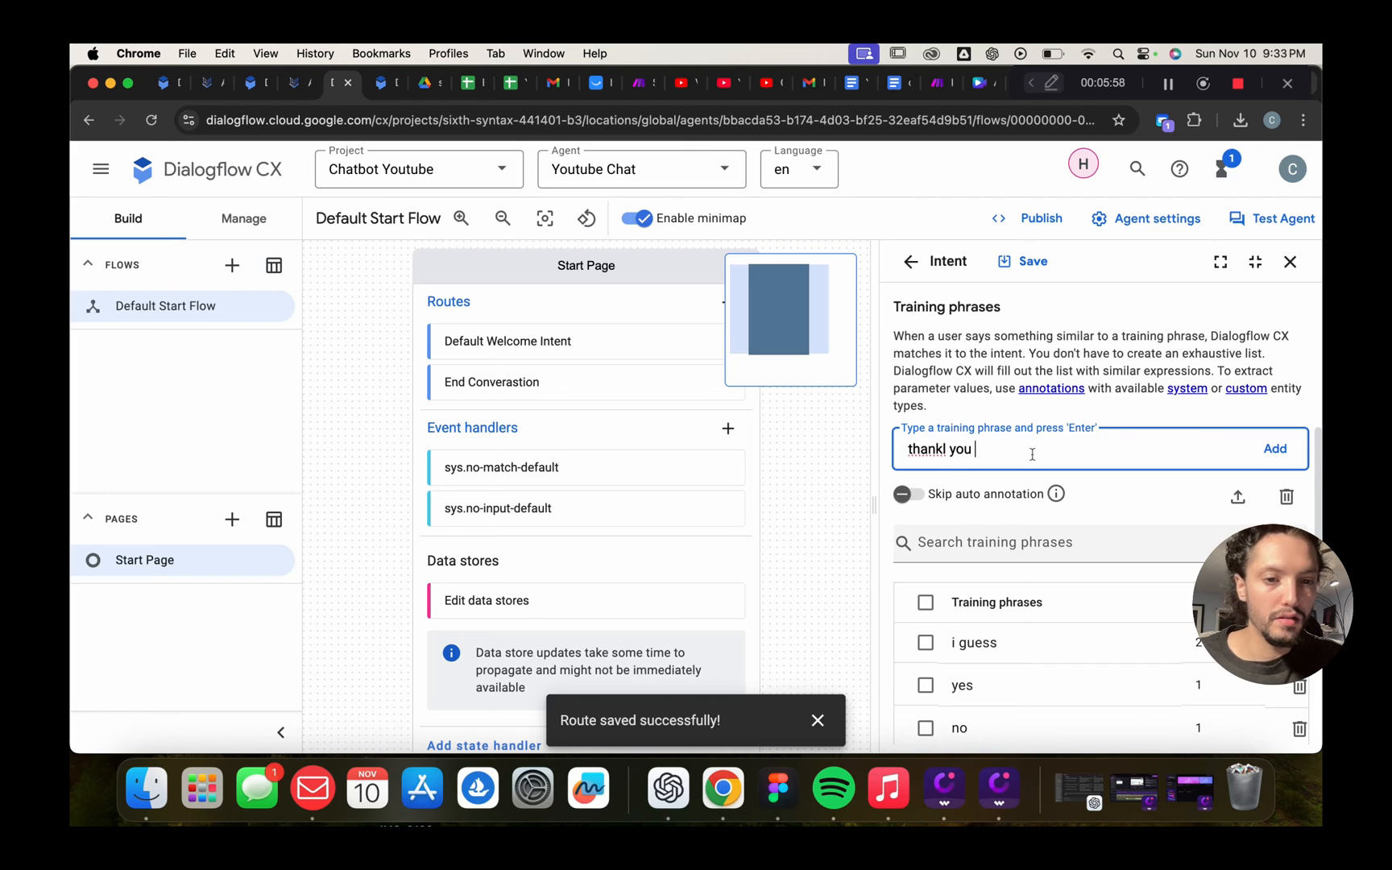
key(BackSpace)
key(BackSpace)
key(BackSpace)
key(BackSpace)
key(BackSpace)
key(BackSpace)
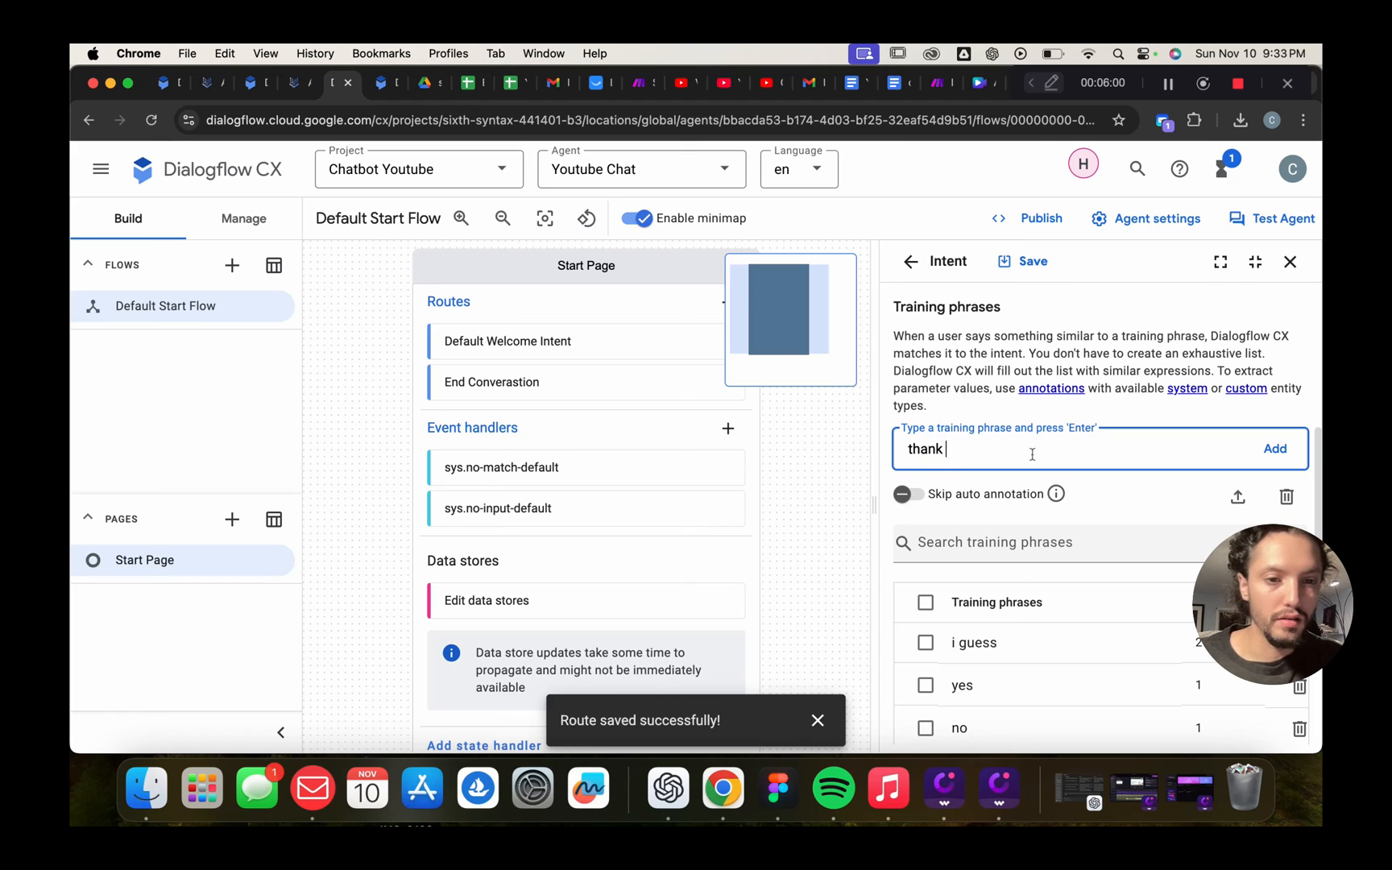
text(you)
key(Return)
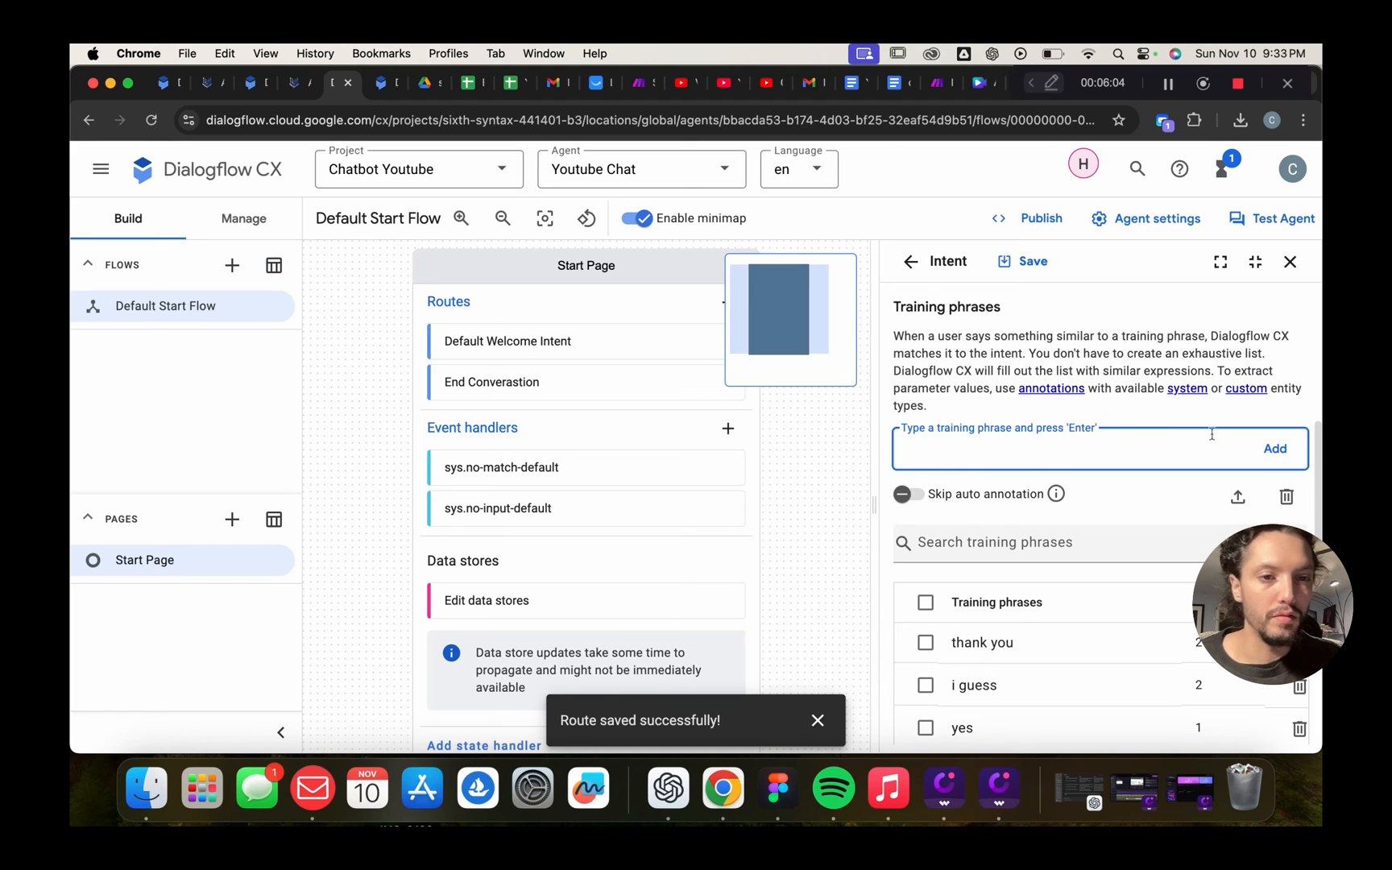
click(1034, 264)
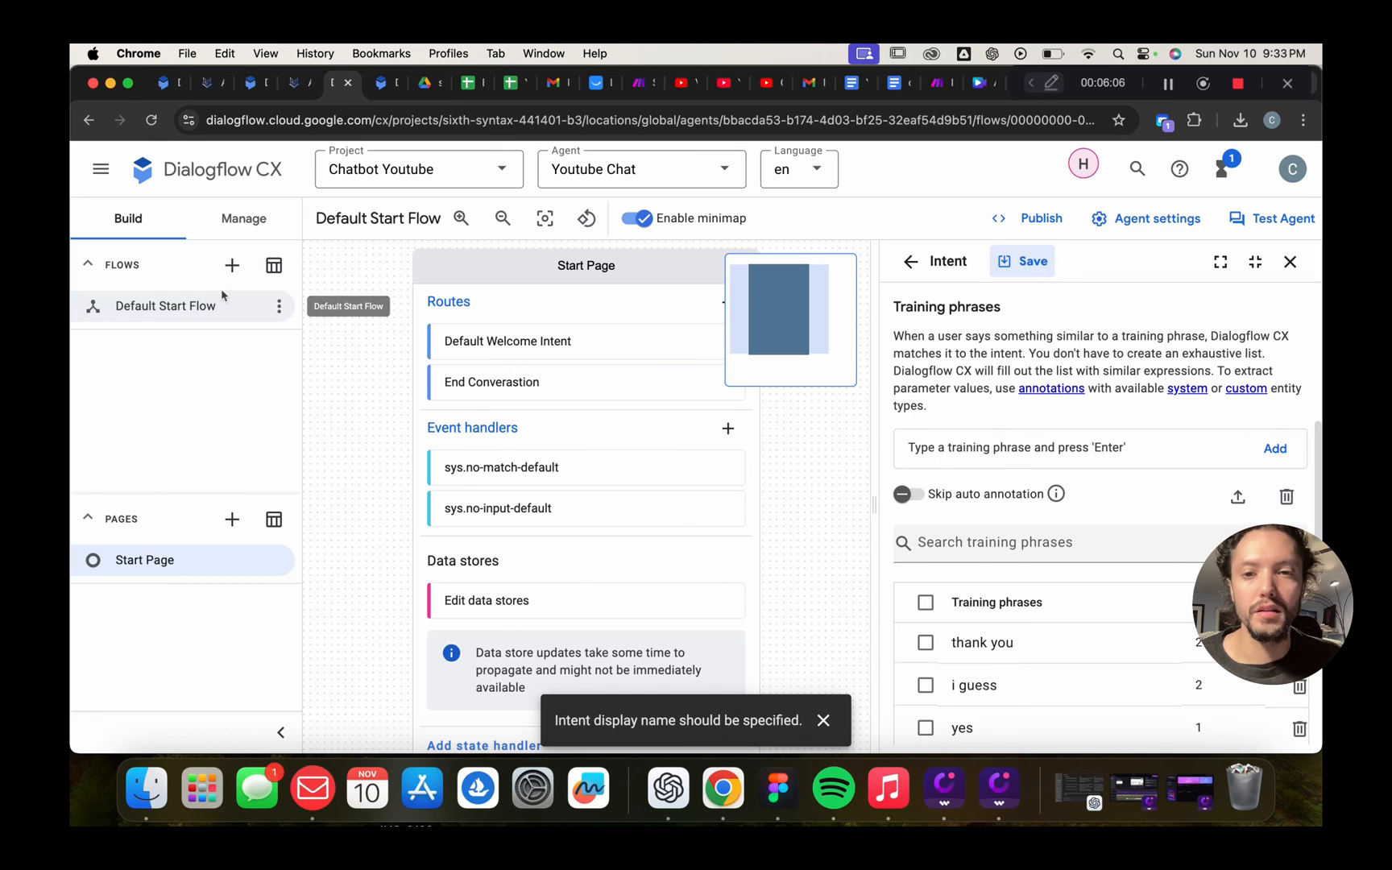
click(243, 219)
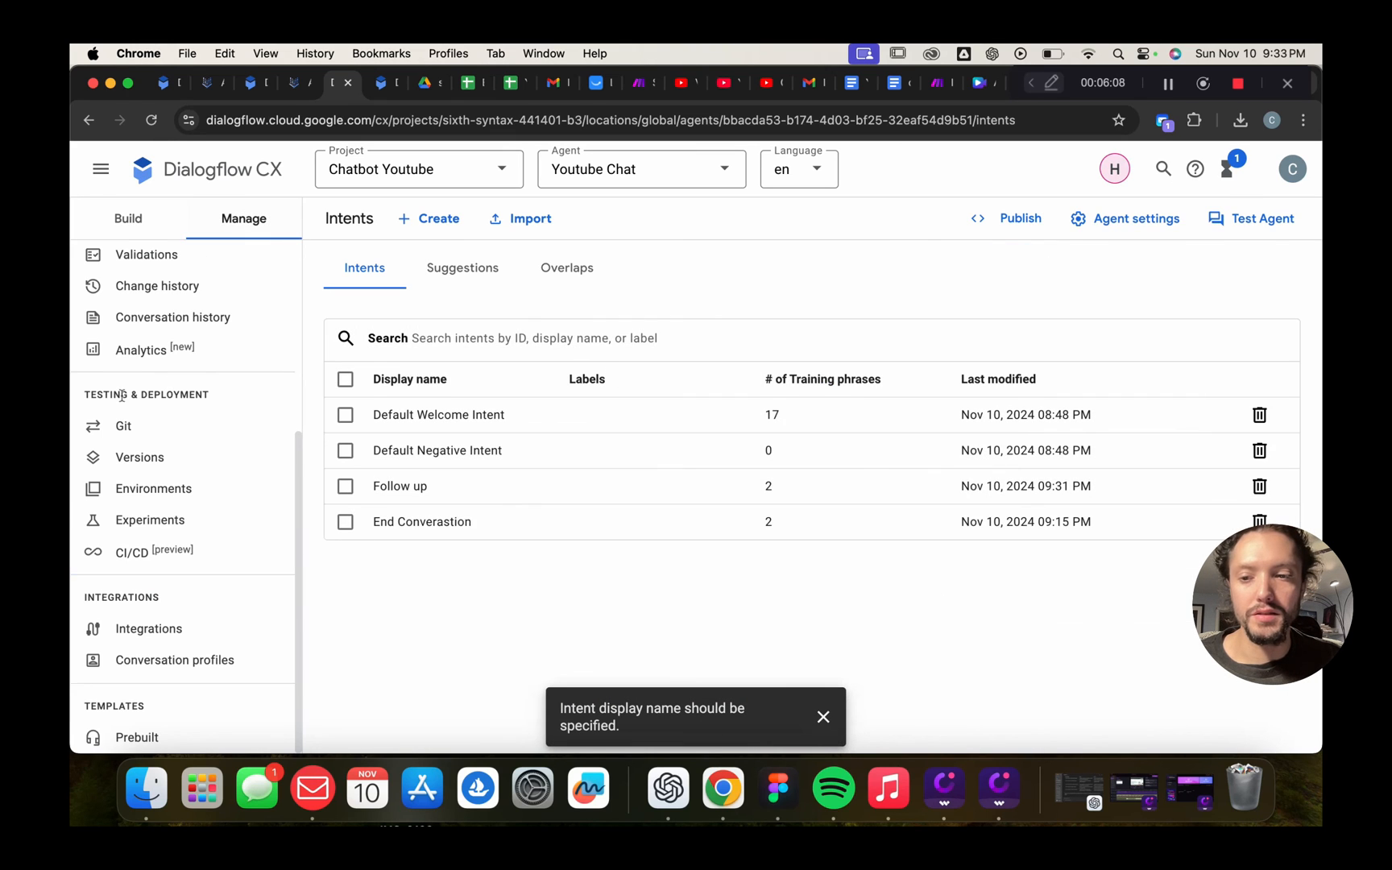
Open the Dialogflow Messenger integration and launch its live test chat
click(129, 630)
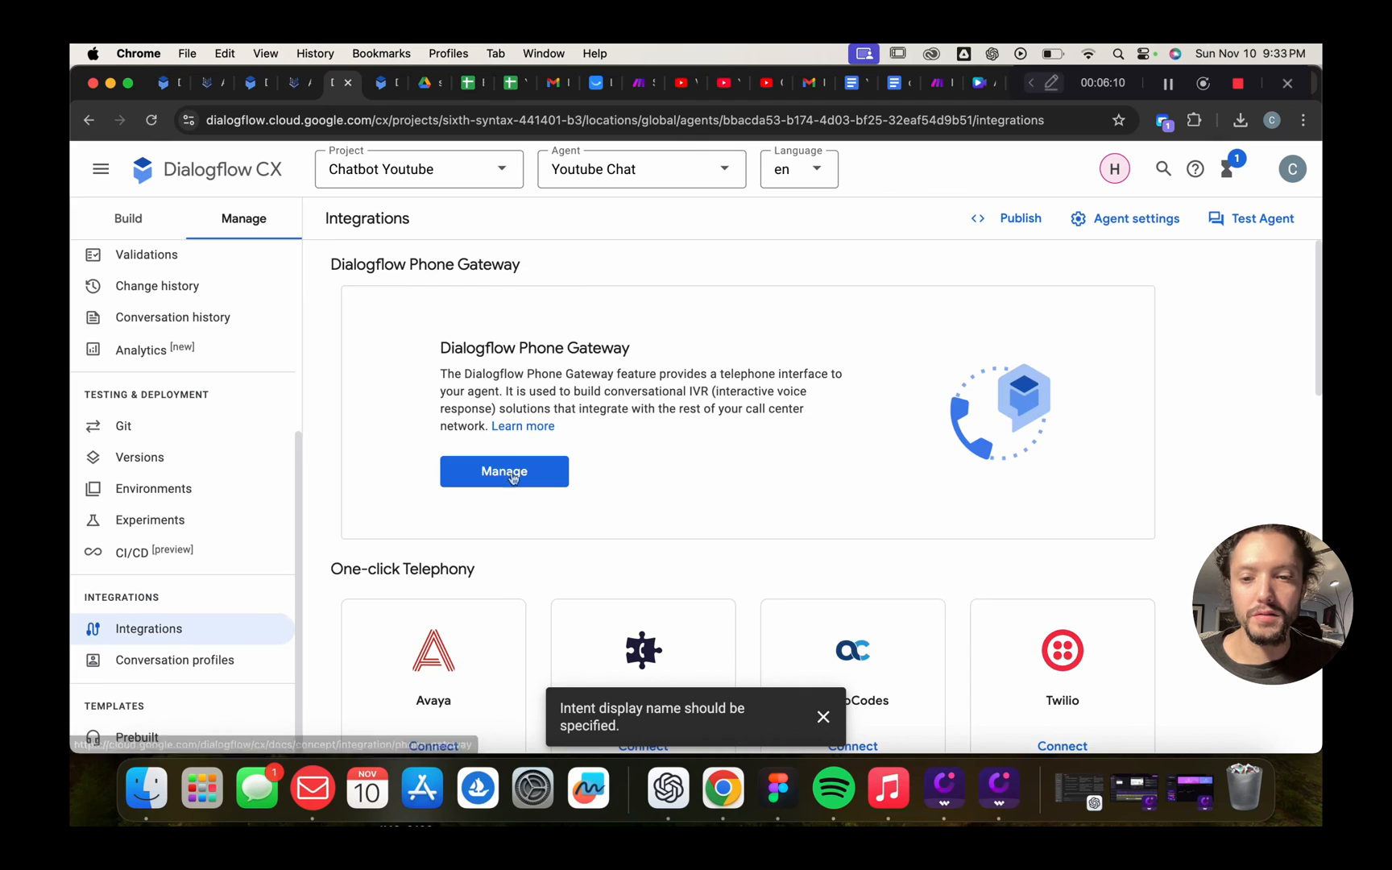
scroll(513, 479, down, 6)
click(433, 425)
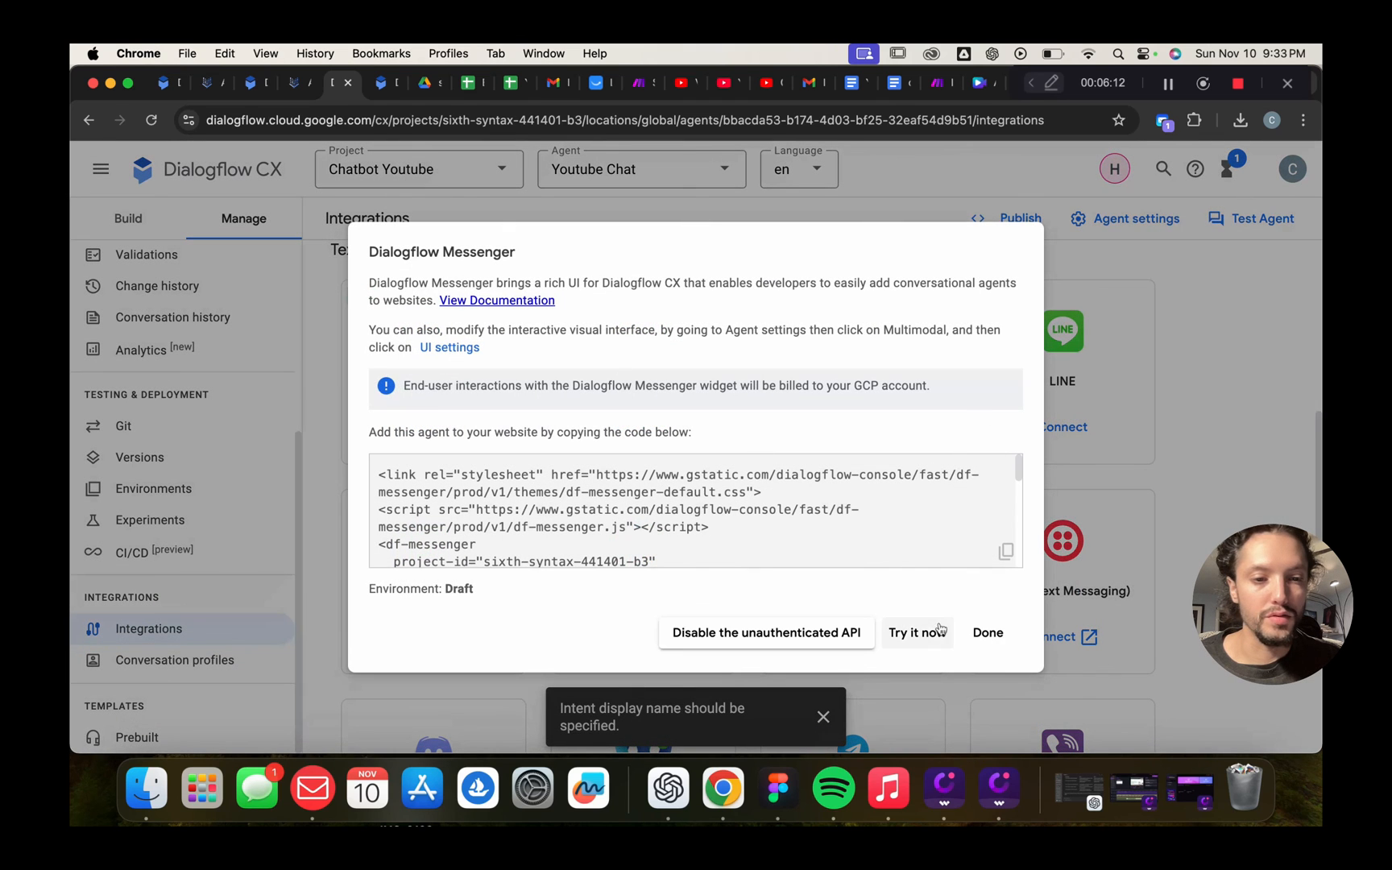
click(934, 629)
click(1178, 627)
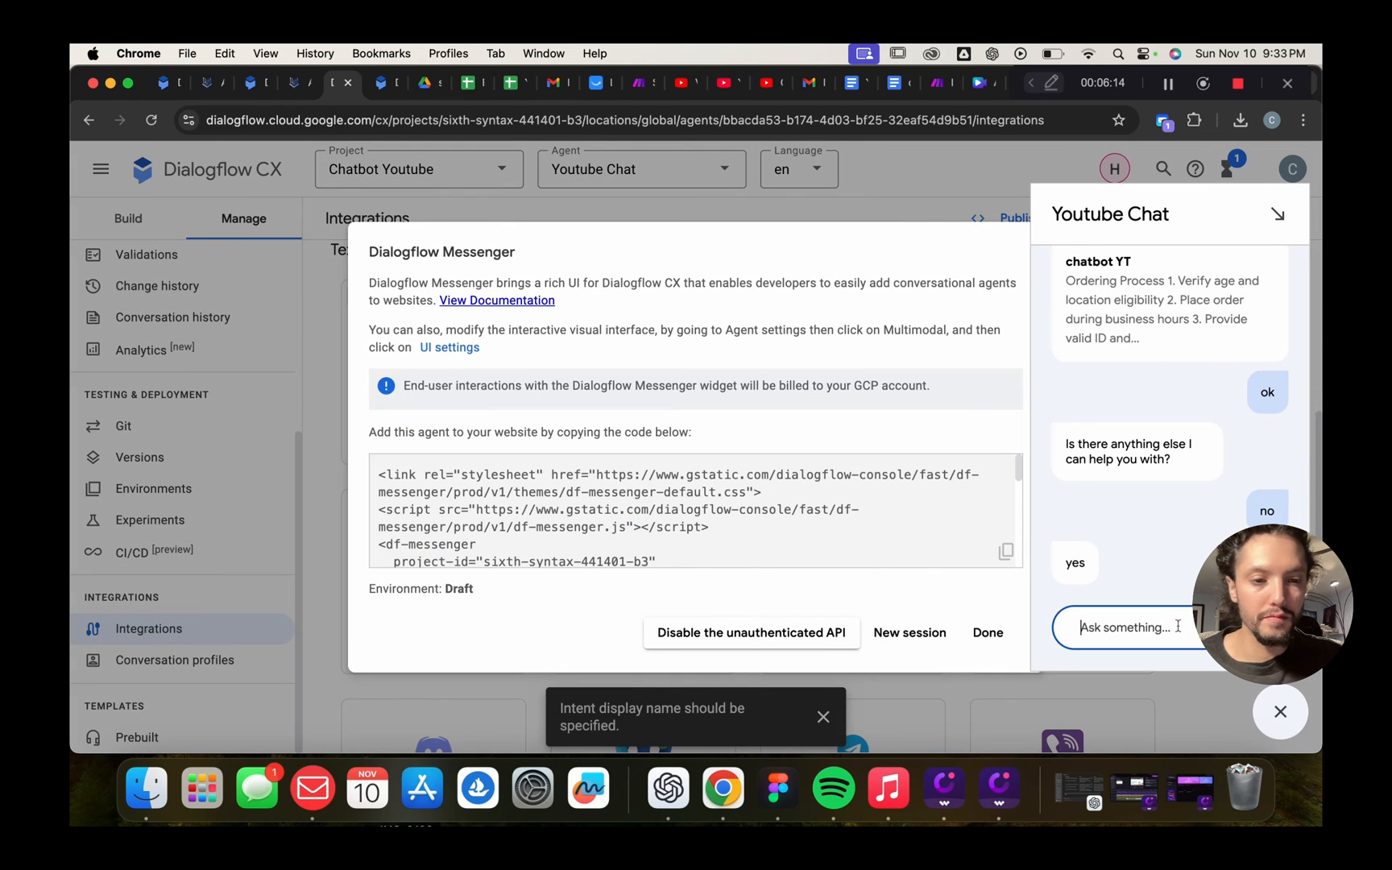
Send 'hello', 'how do i order?' and 'ok' to the agent
text(helloi)
key(Return)
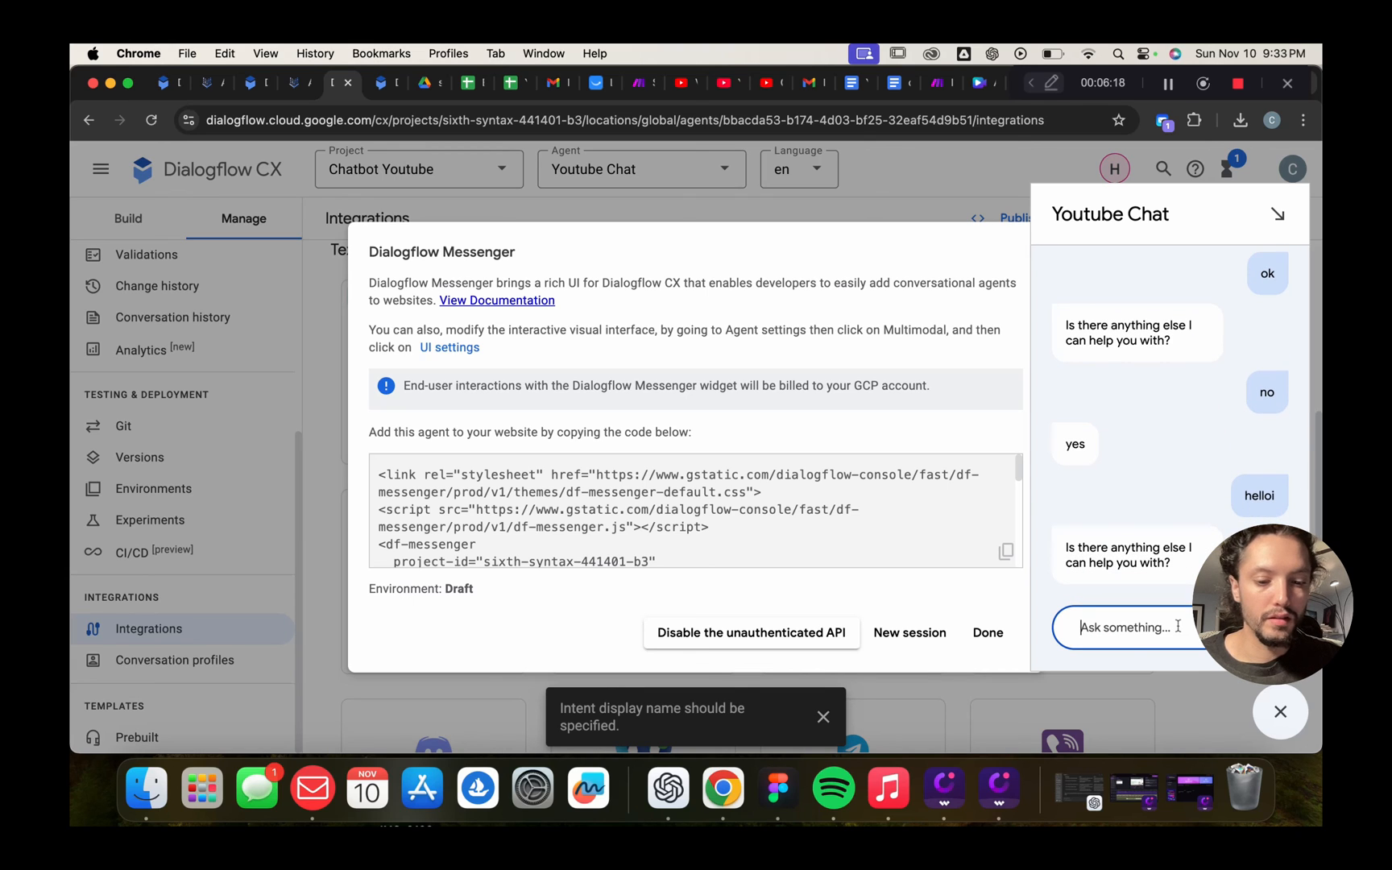
text(no)
key(BackSpace)
key(BackSpace)
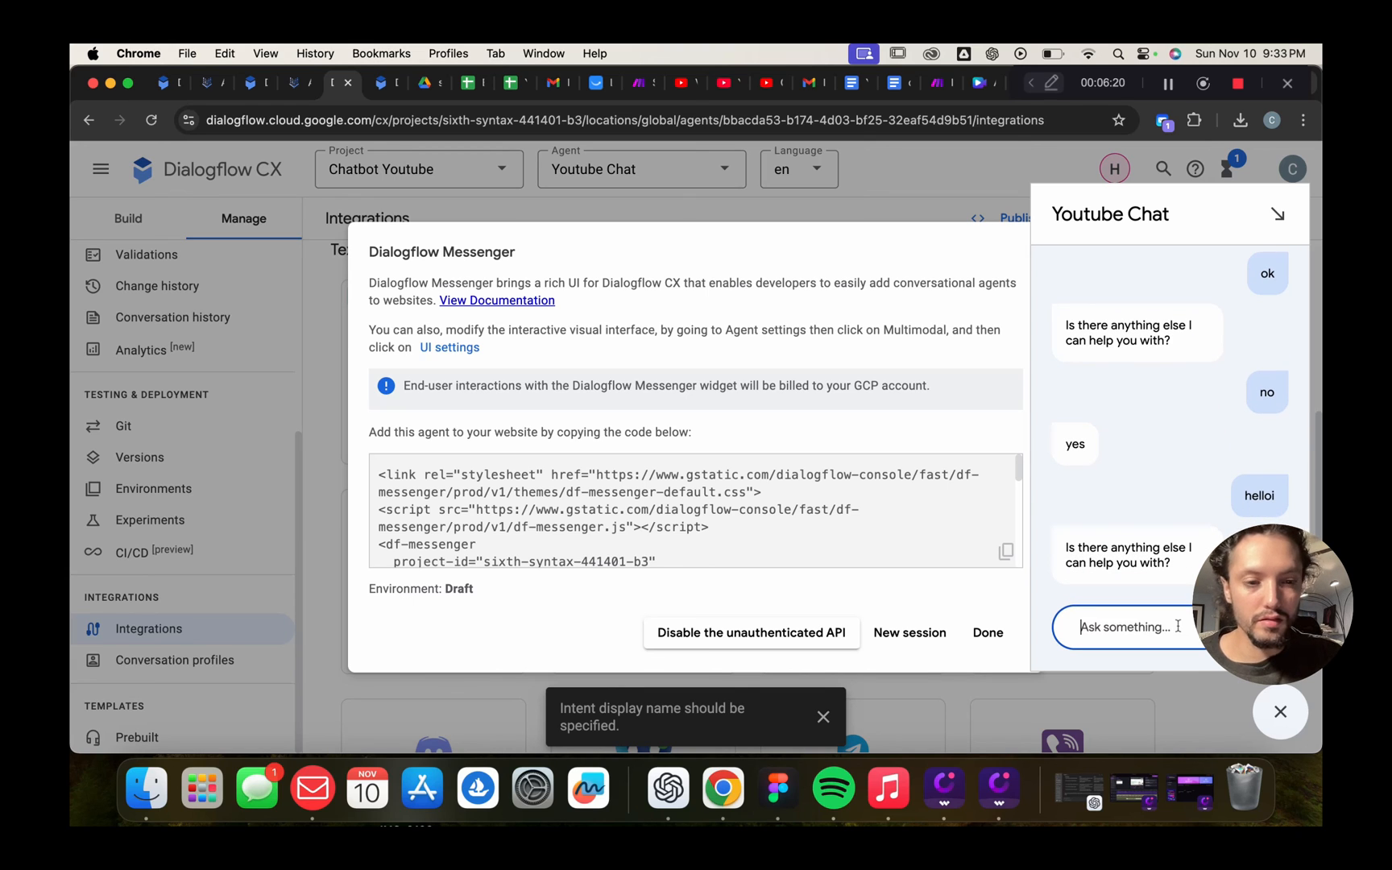
text(hello)
key(Return)
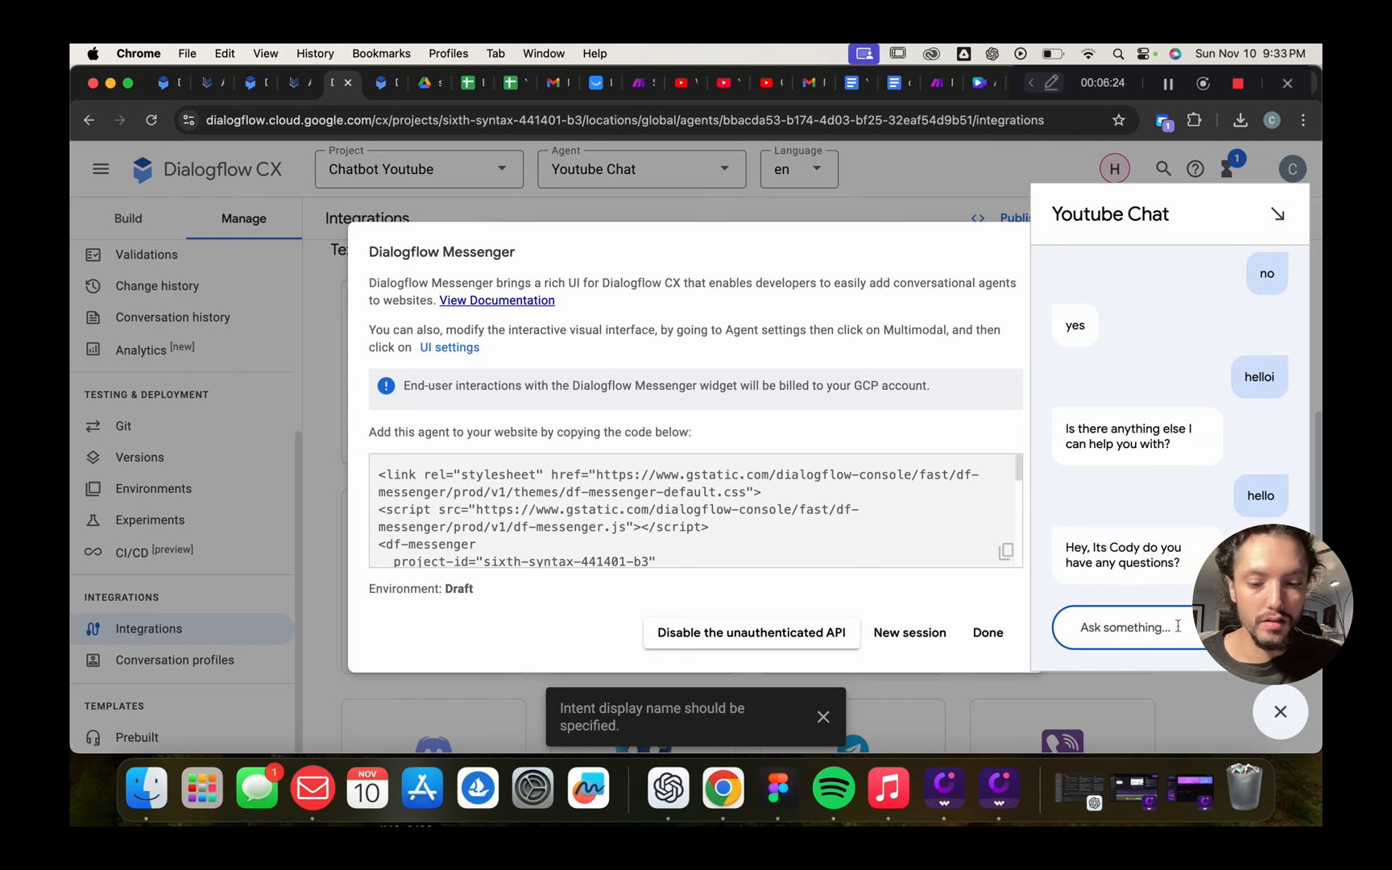
text(how do i)
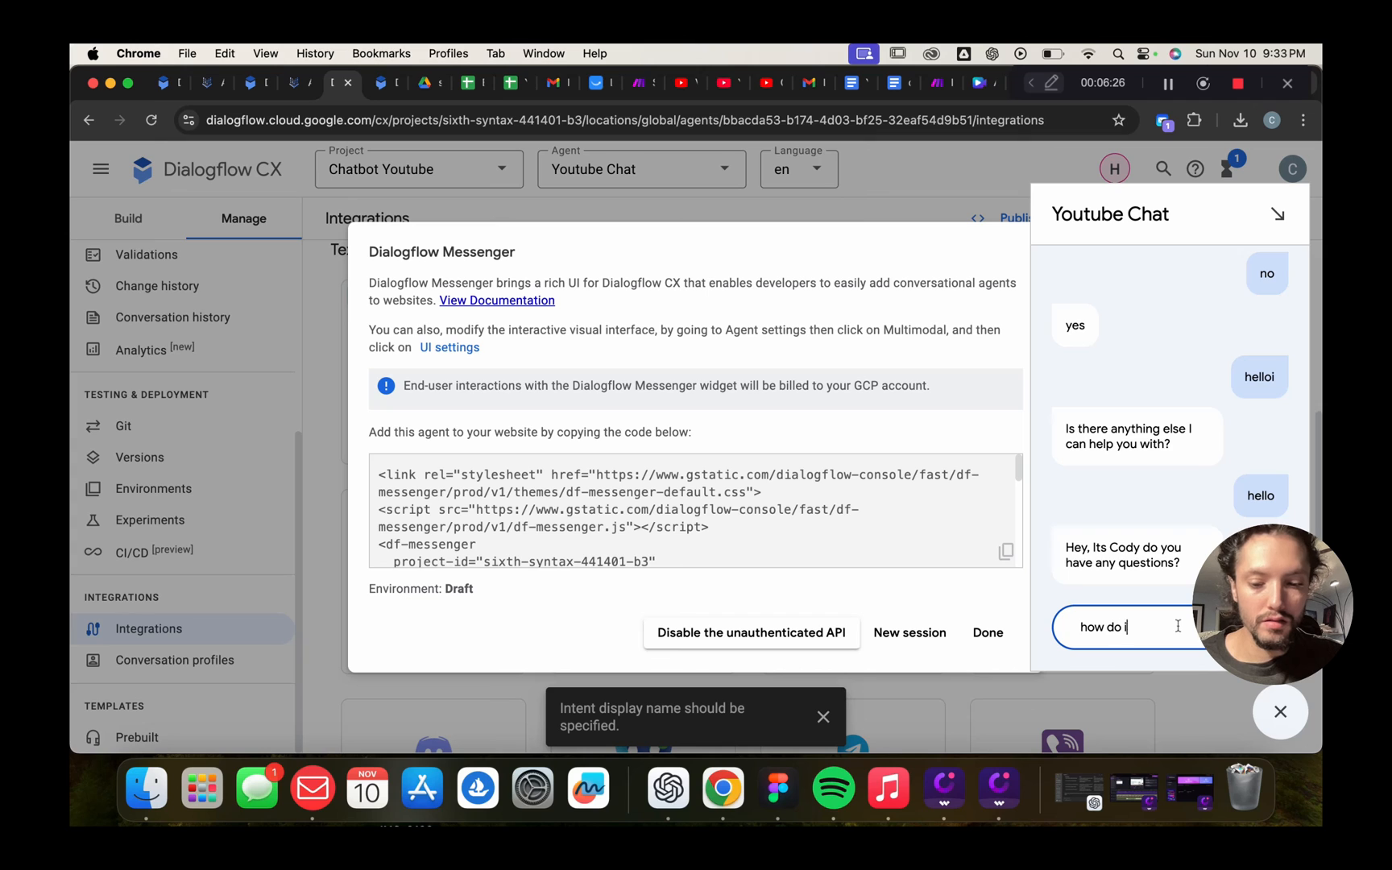
text( order/)
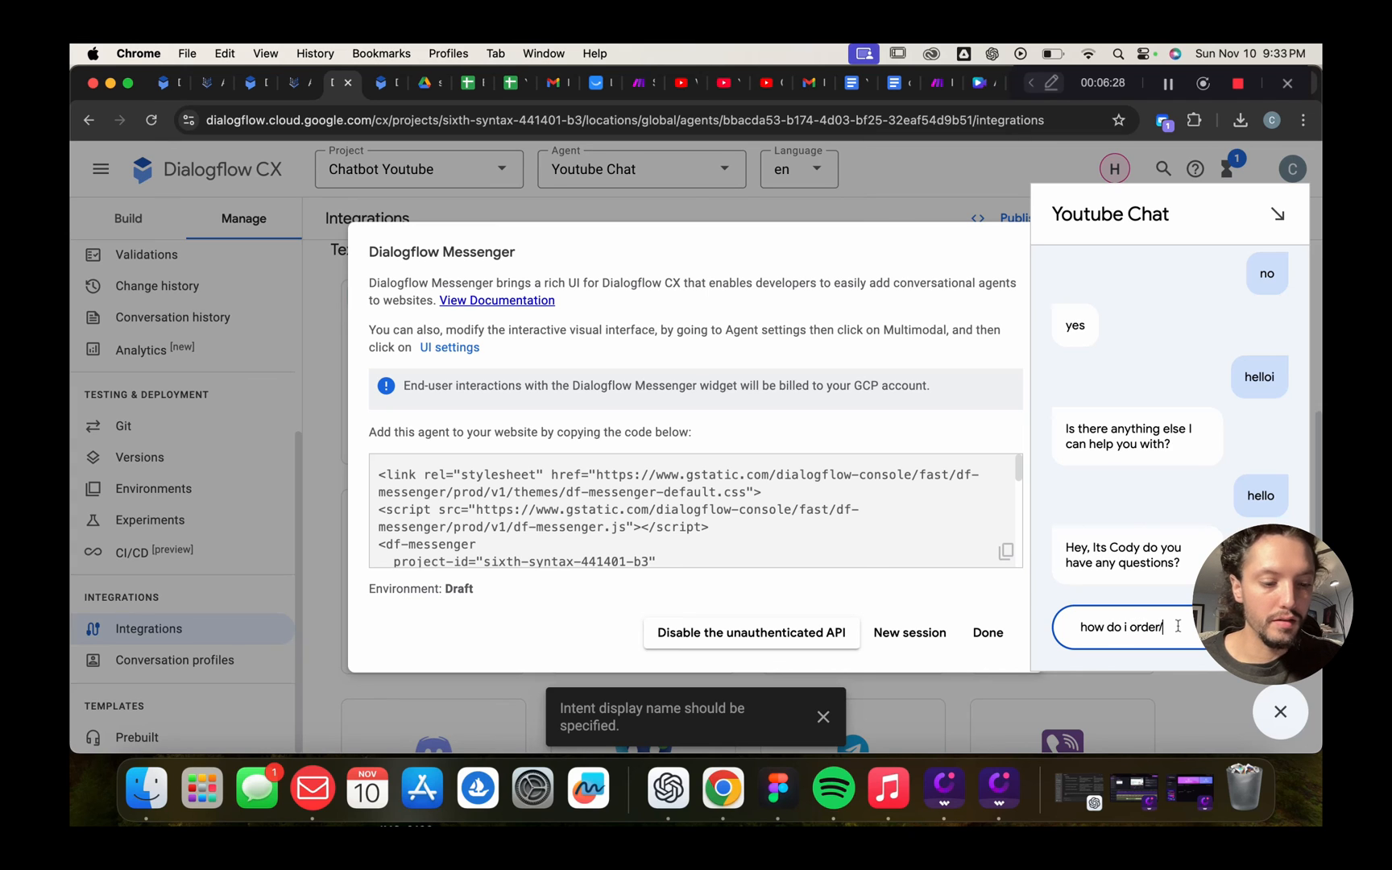
key(BackSpace)
text(?)
key(Return)
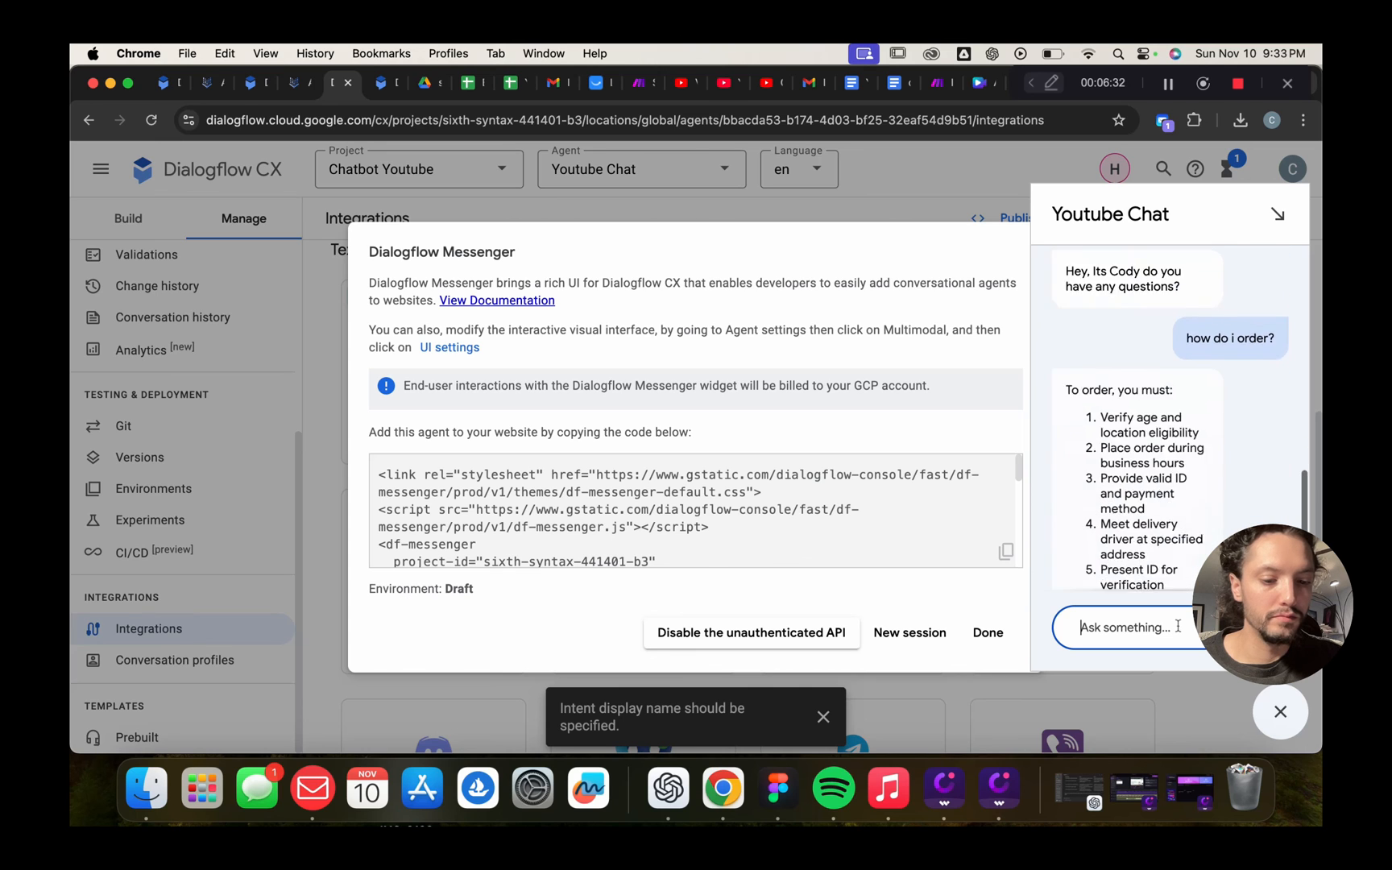
text(ok)
key(Return)
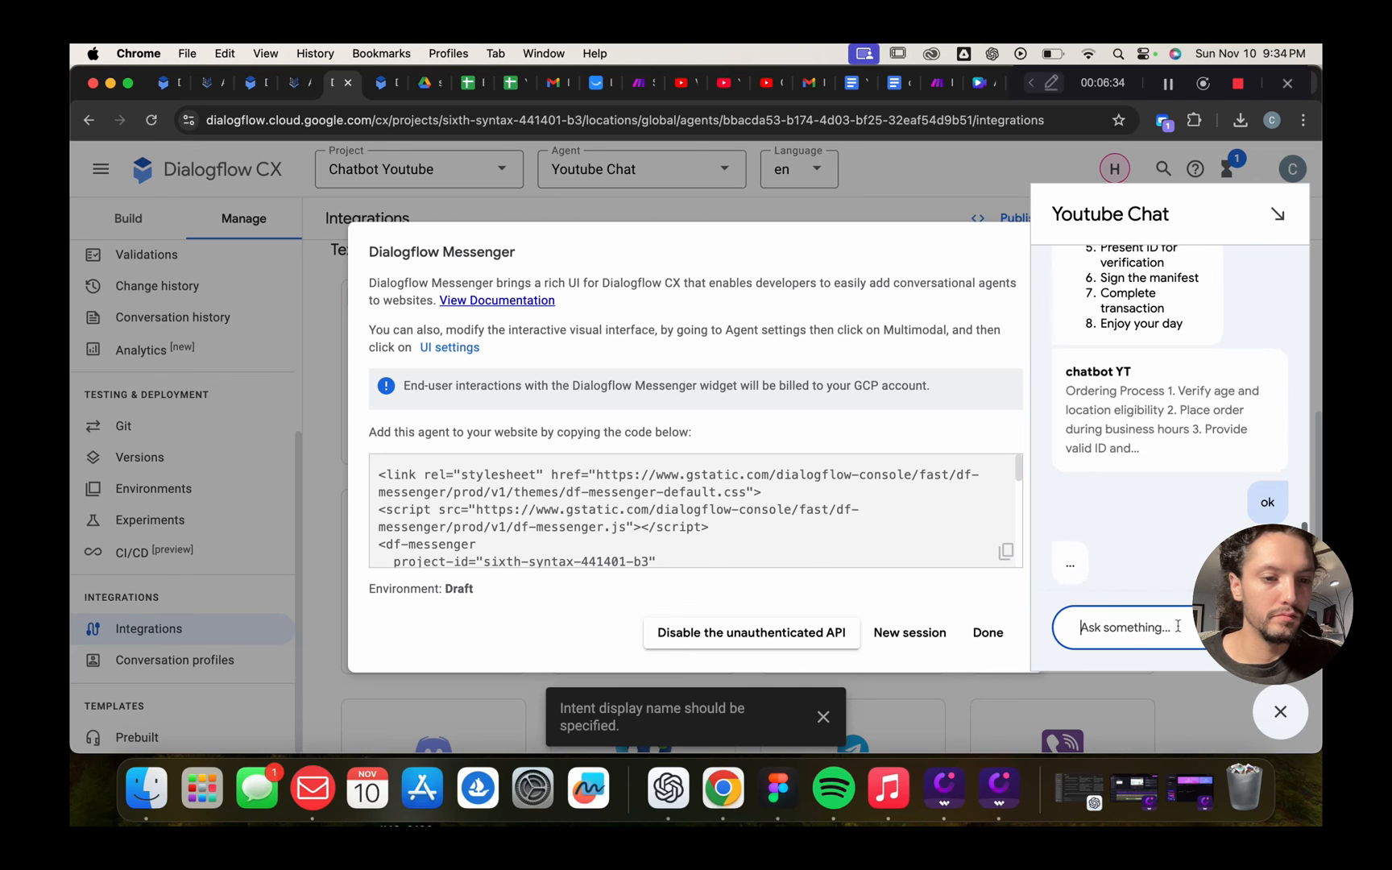
Answer 'no' in the Messenger test chat and review the replies, including the ordering steps
text(no)
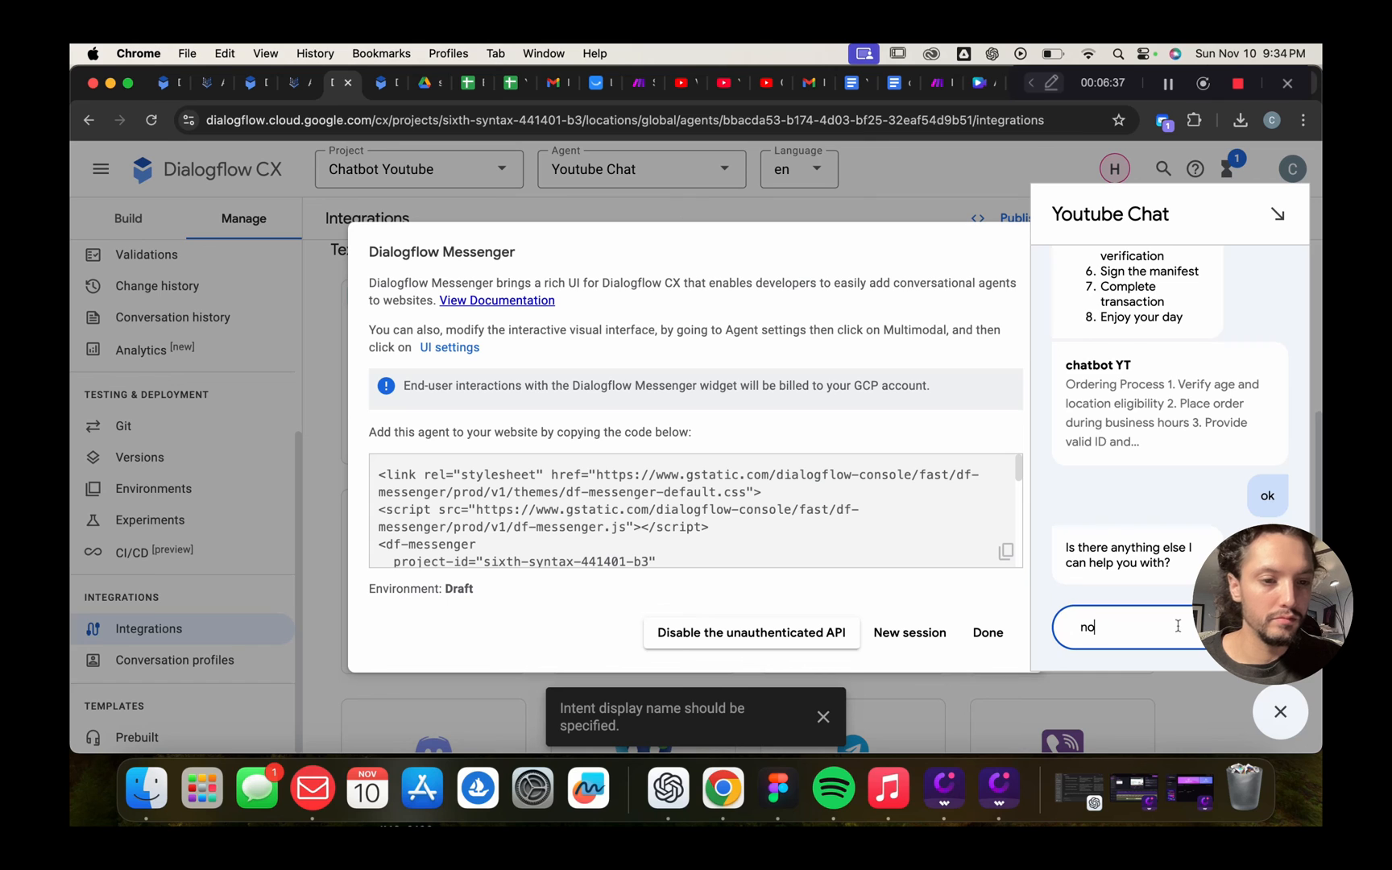
key(Return)
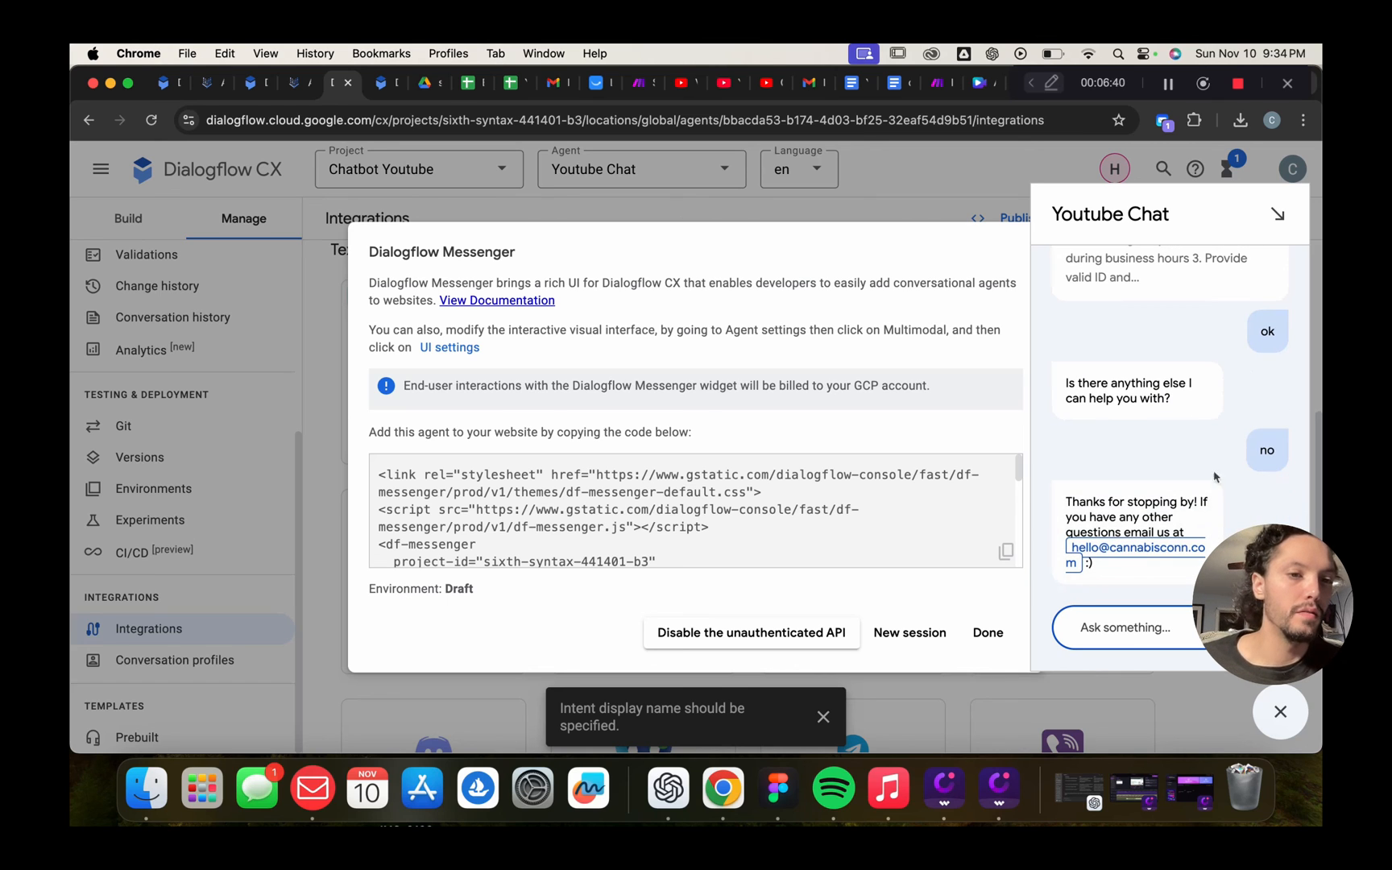
scroll(1214, 457, up, 2)
scroll(1214, 453, up, 4)
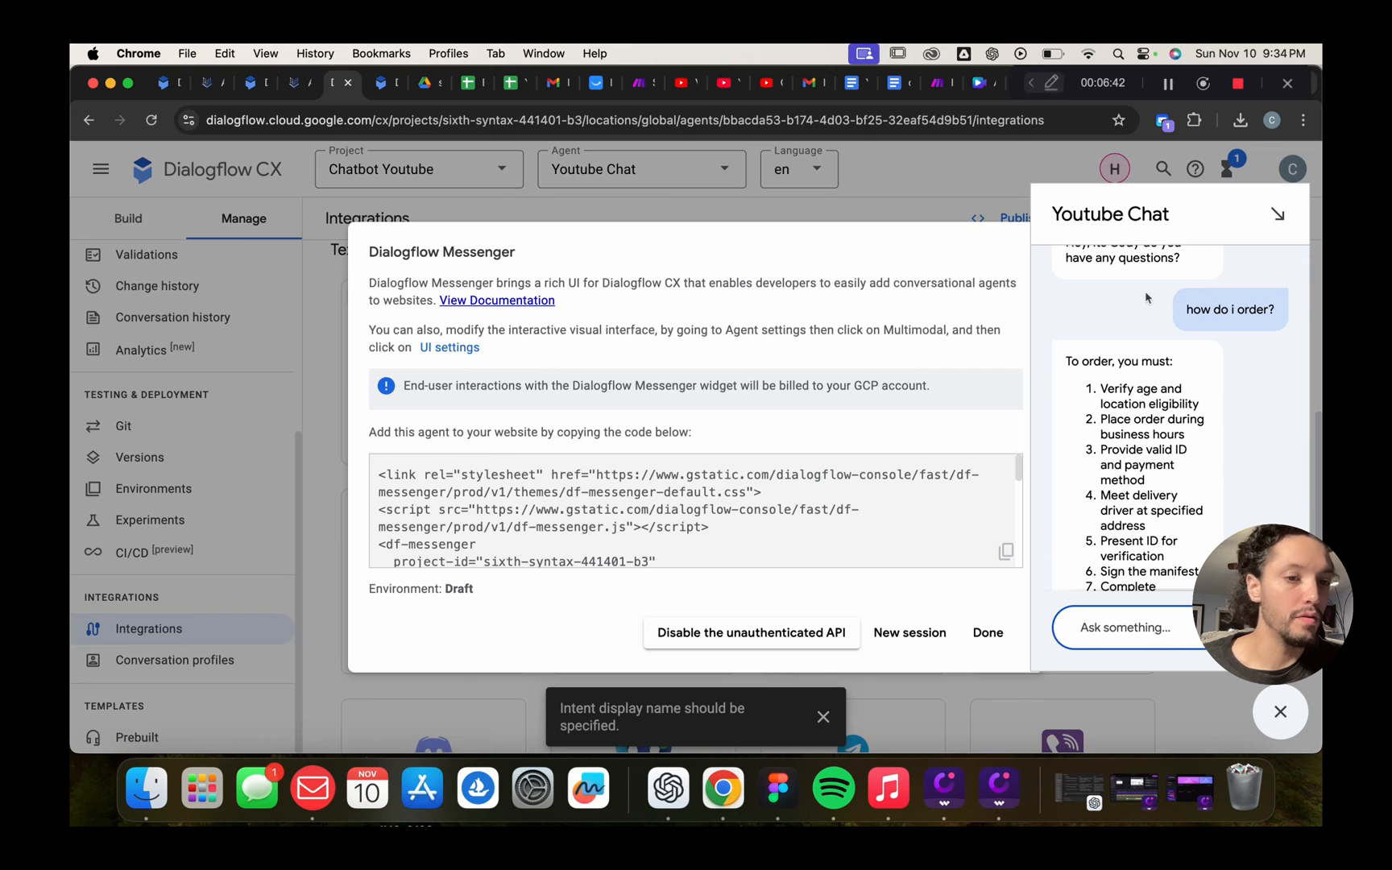
scroll(1125, 456, down, 1)
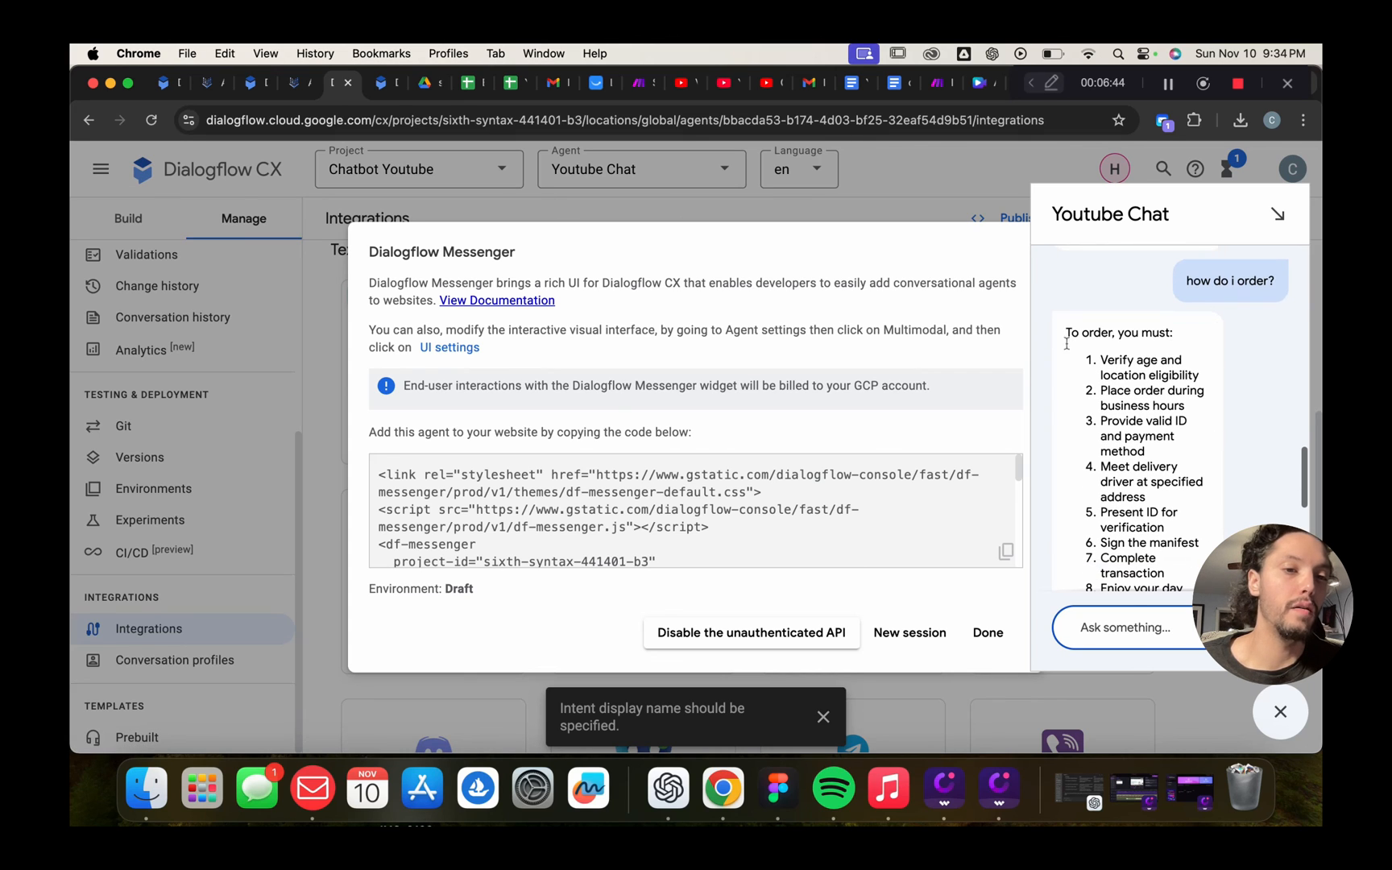
drag(1066, 336, 1257, 424)
click(1255, 424)
scroll(1258, 451, down, 3)
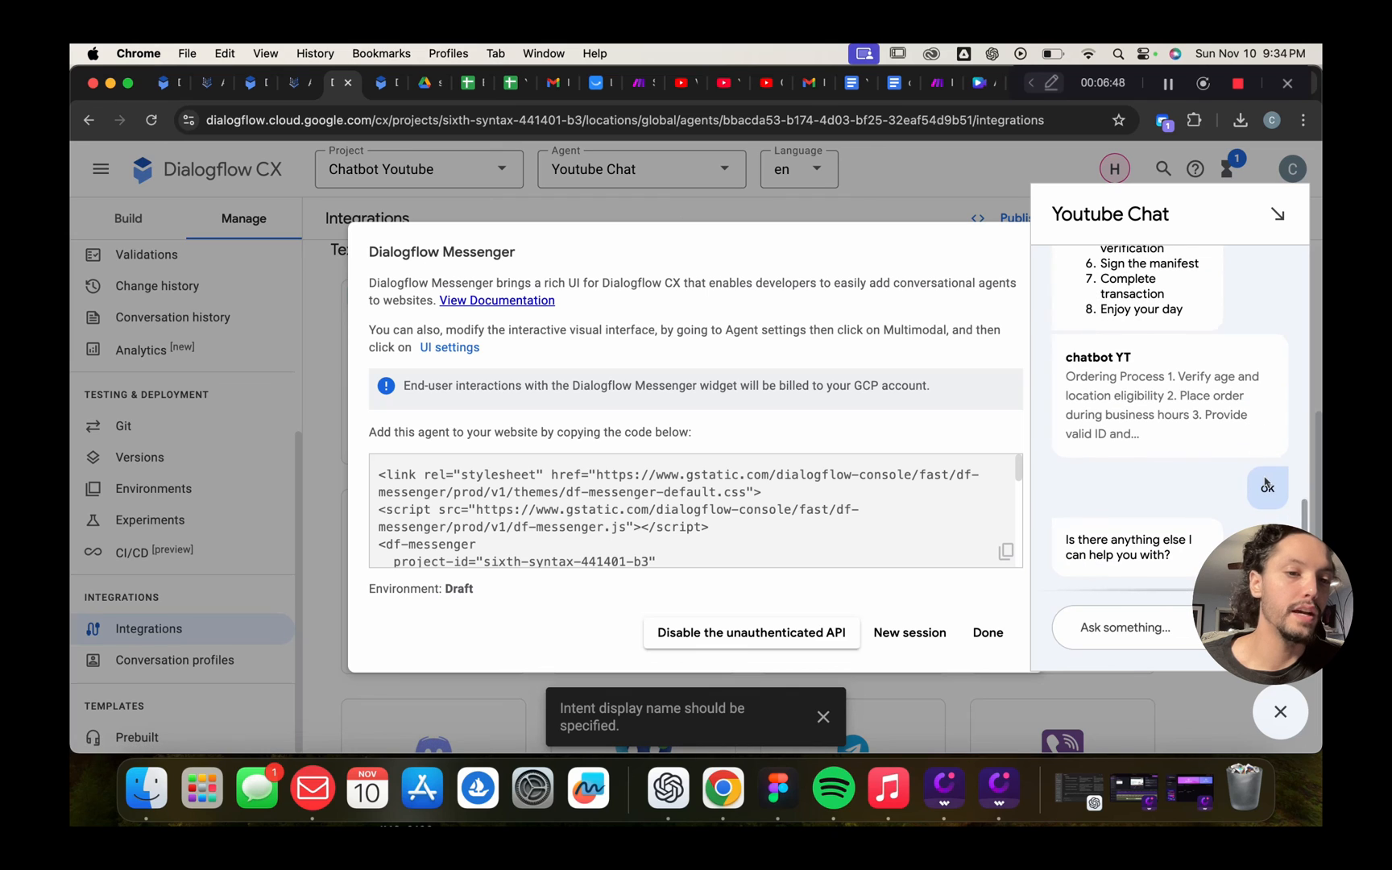
scroll(1120, 466, down, 3)
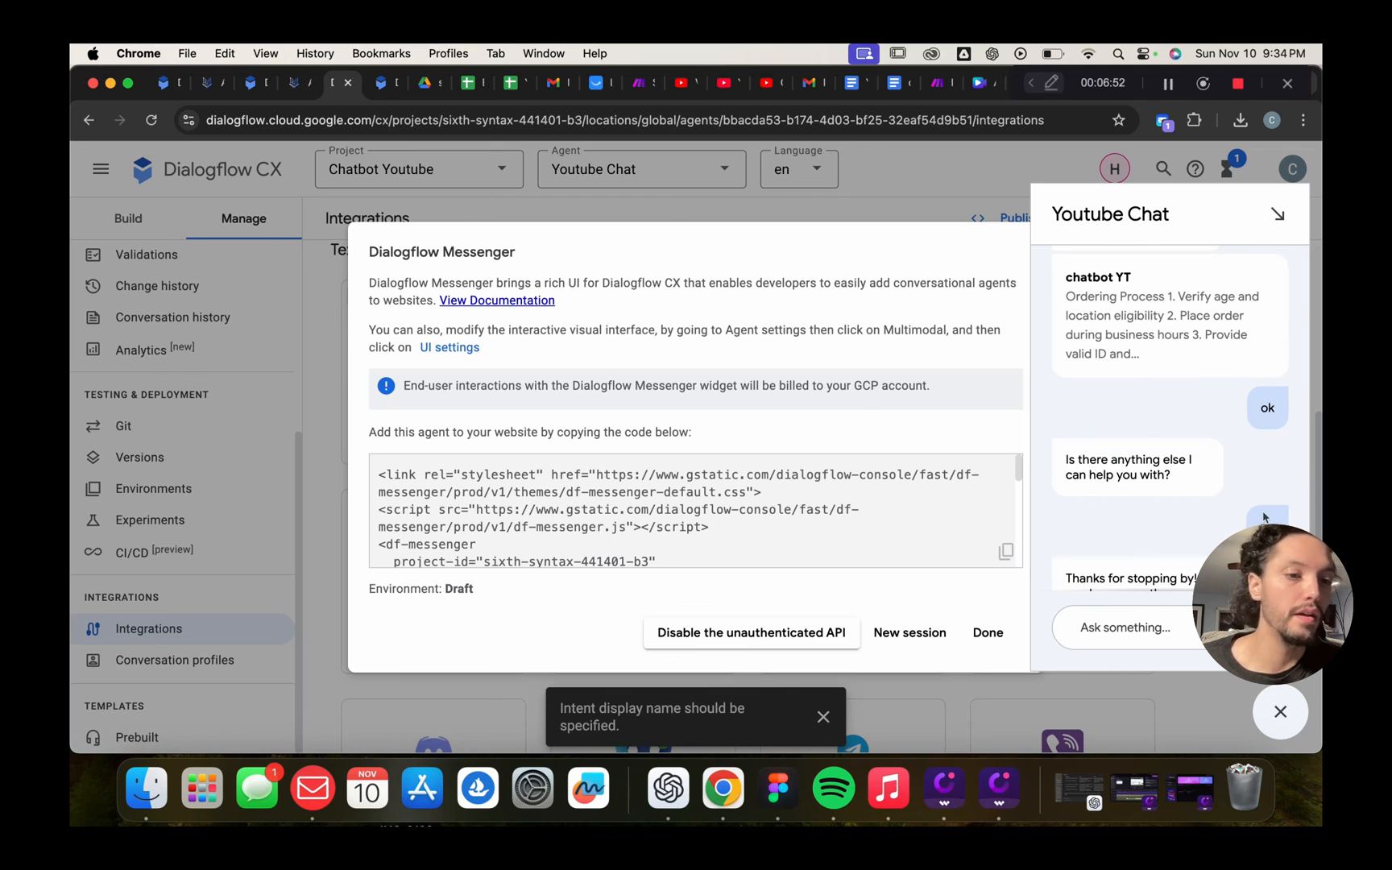
scroll(1192, 508, down, 2)
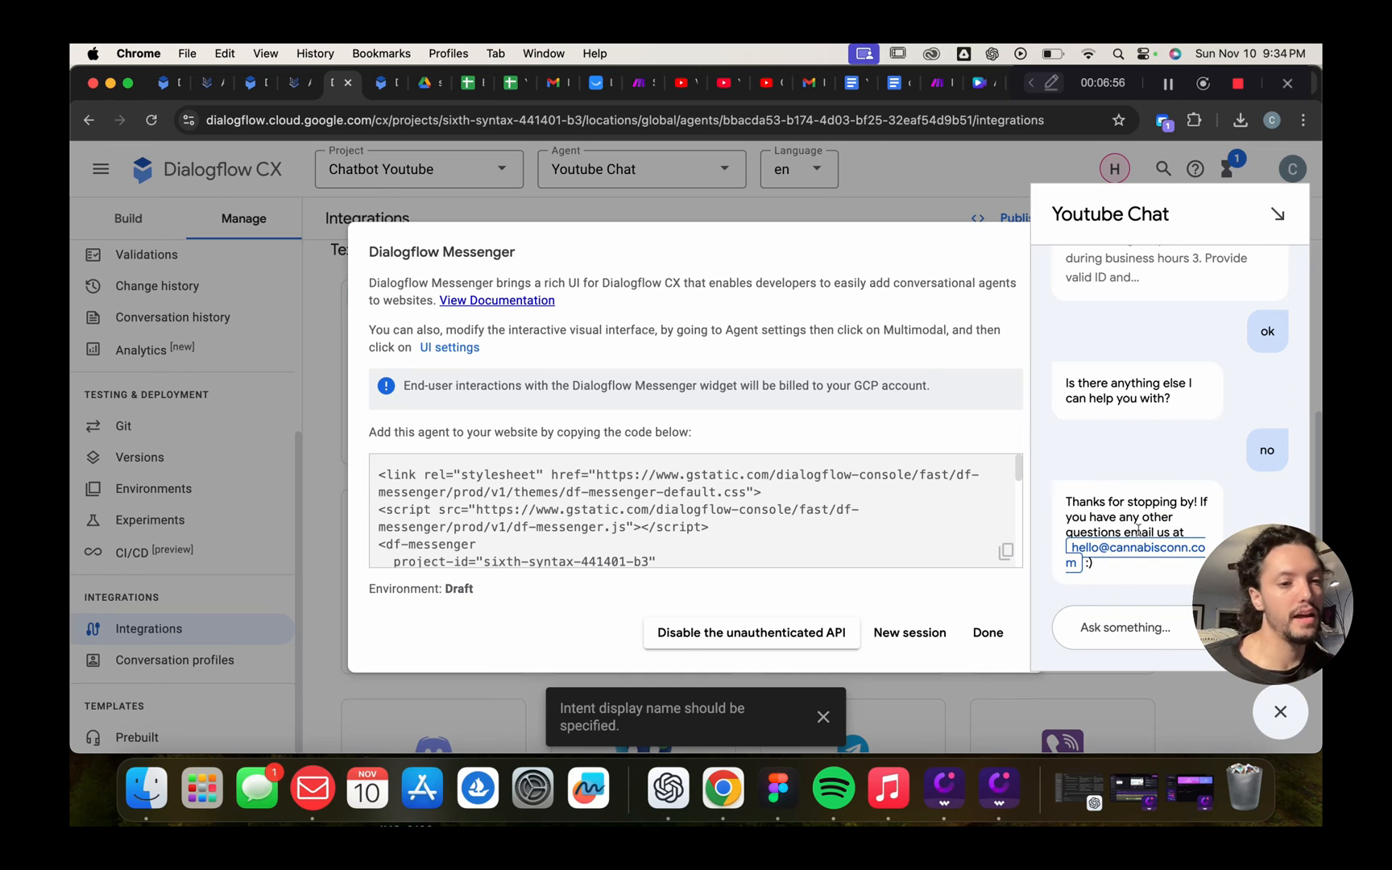
Send 'thank you' to the agent and check its 'You're welcome!' reply
click(1123, 626)
text(thank you)
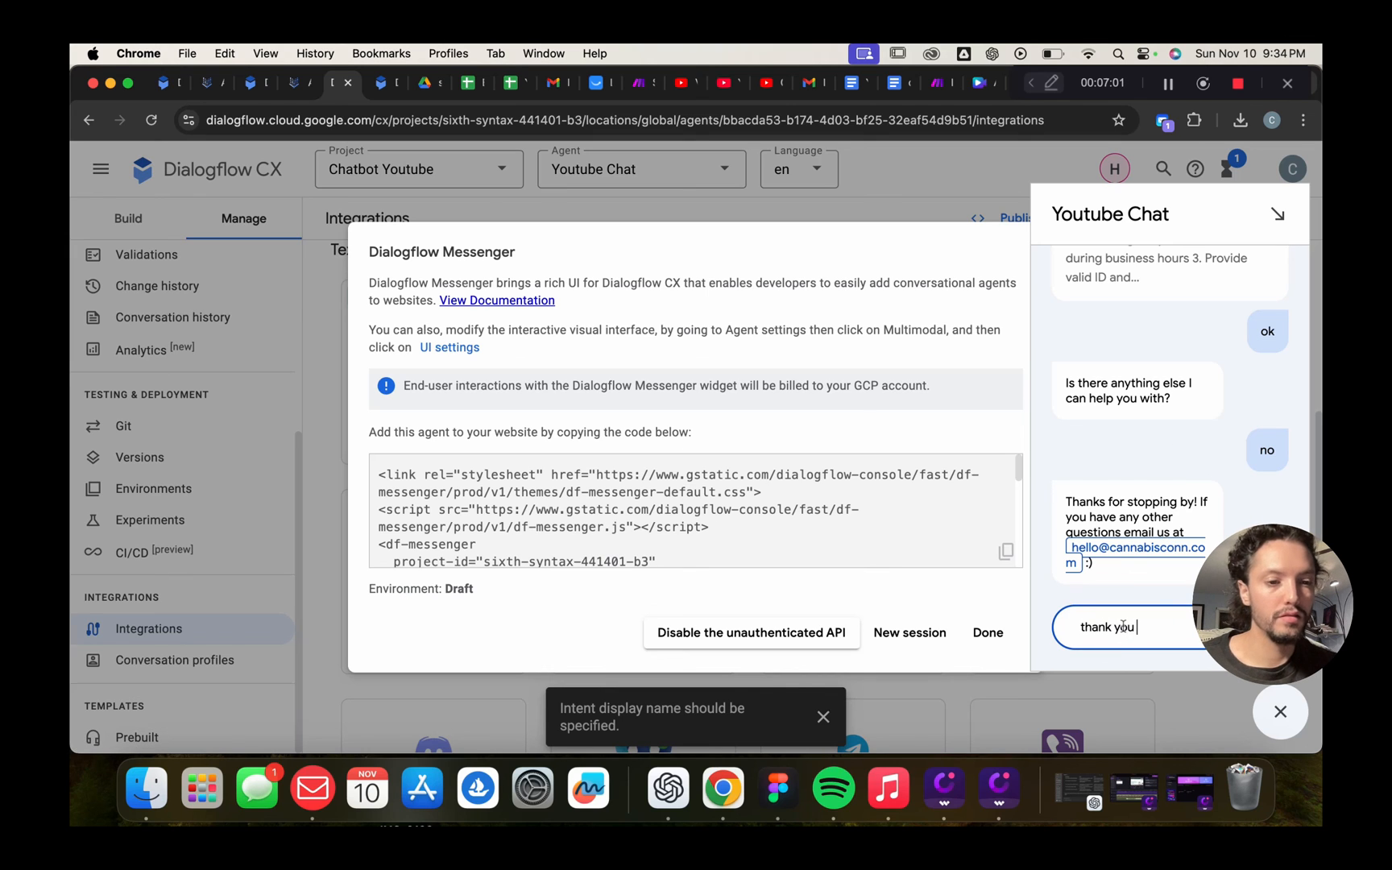
key(Return)
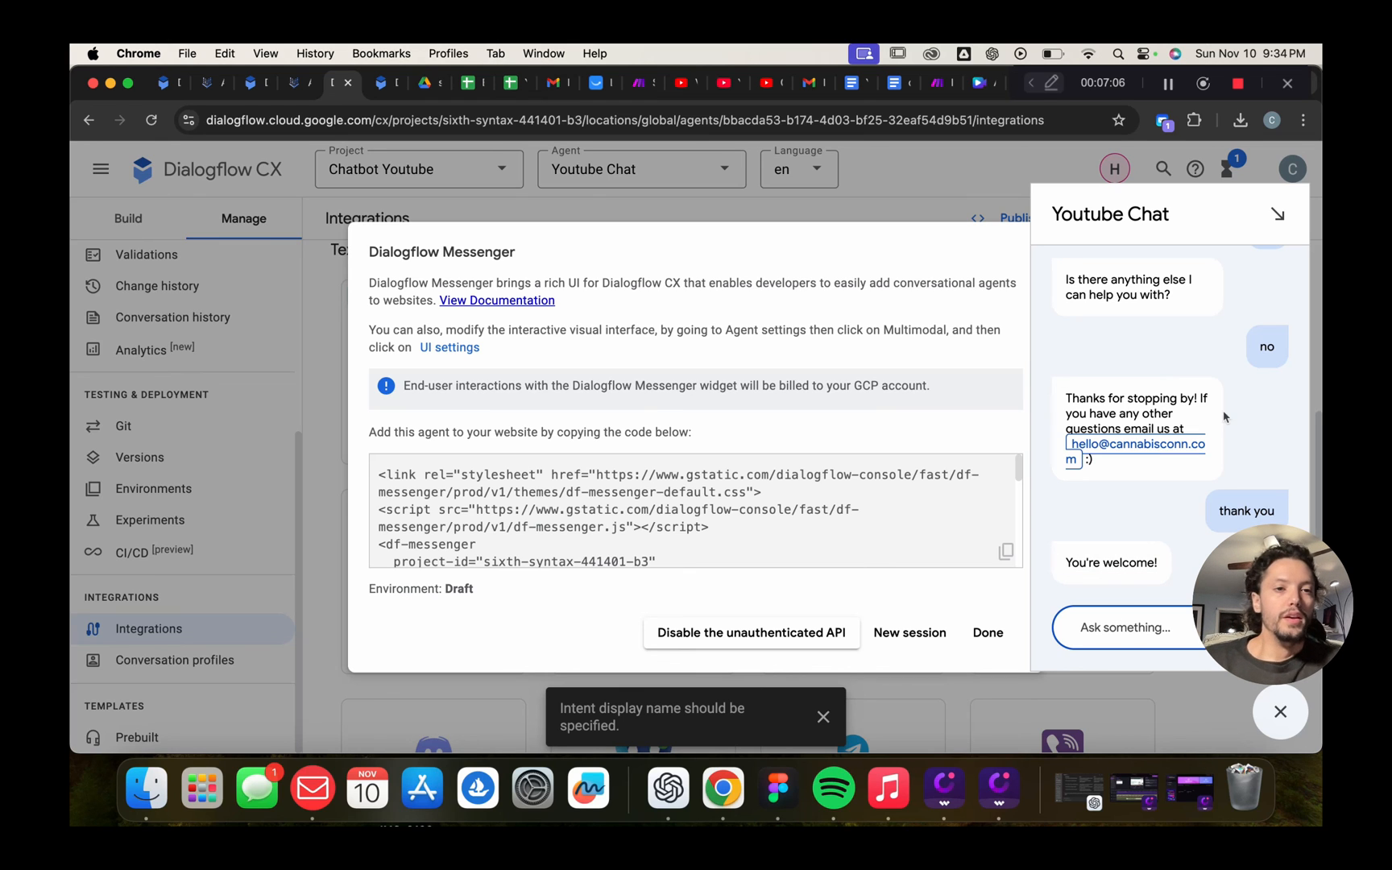
scroll(1224, 411, up, 10)
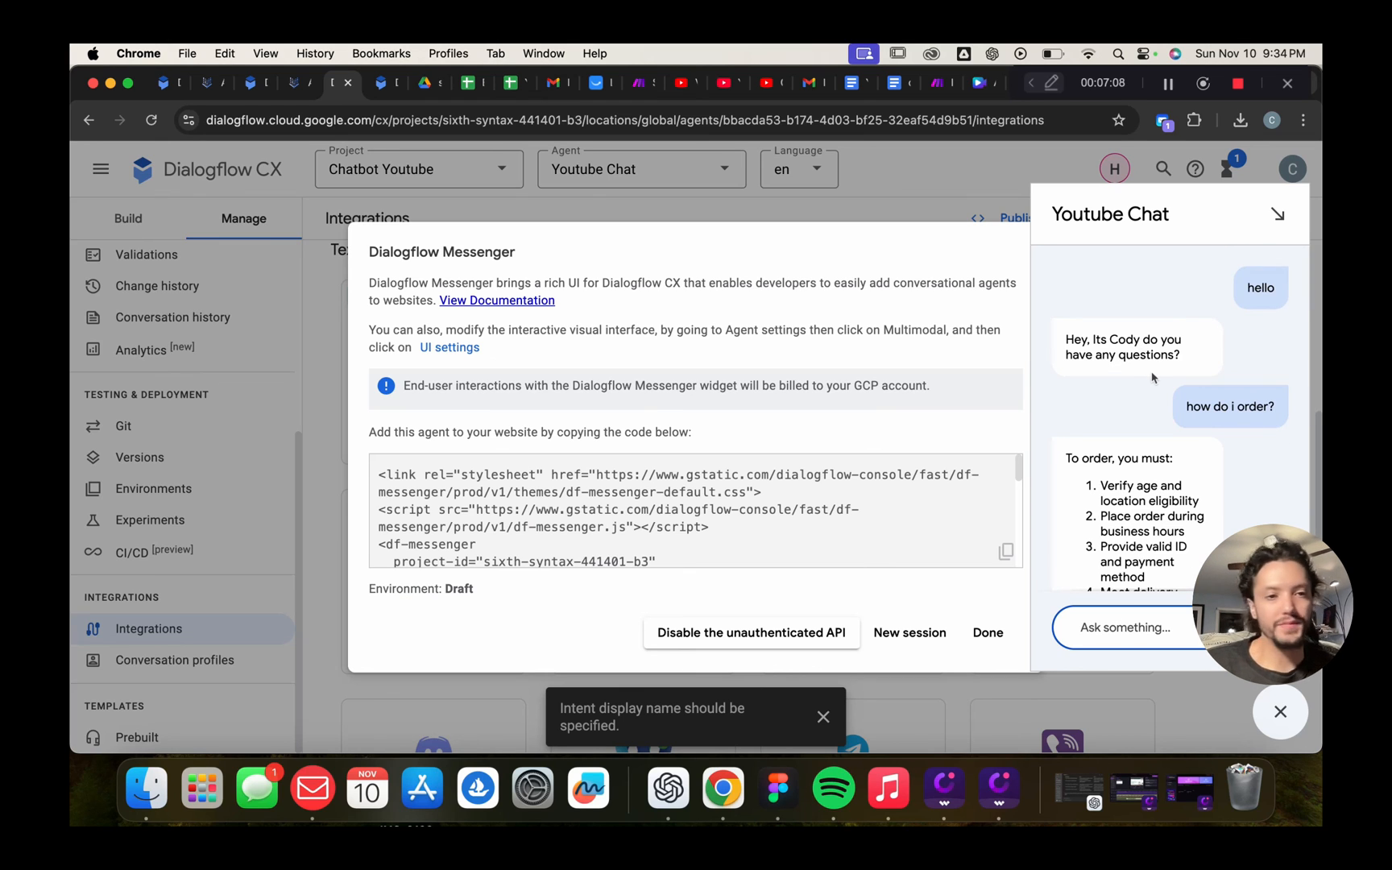
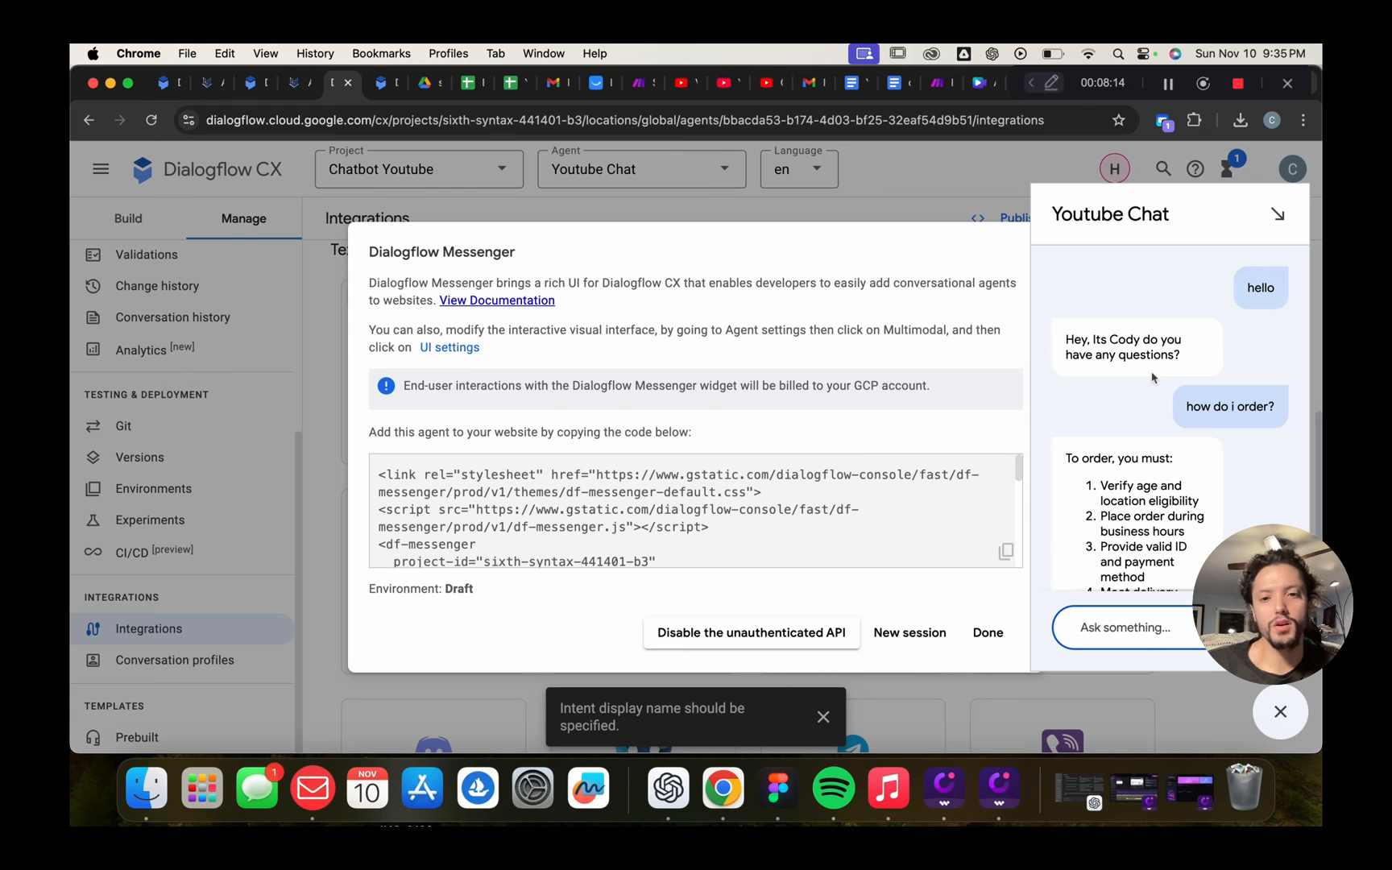
Scroll through the Draft-environment Messenger embed code, then close the Youtube Chat test panel
scroll(742, 502, down, 5)
scroll(742, 503, up, 5)
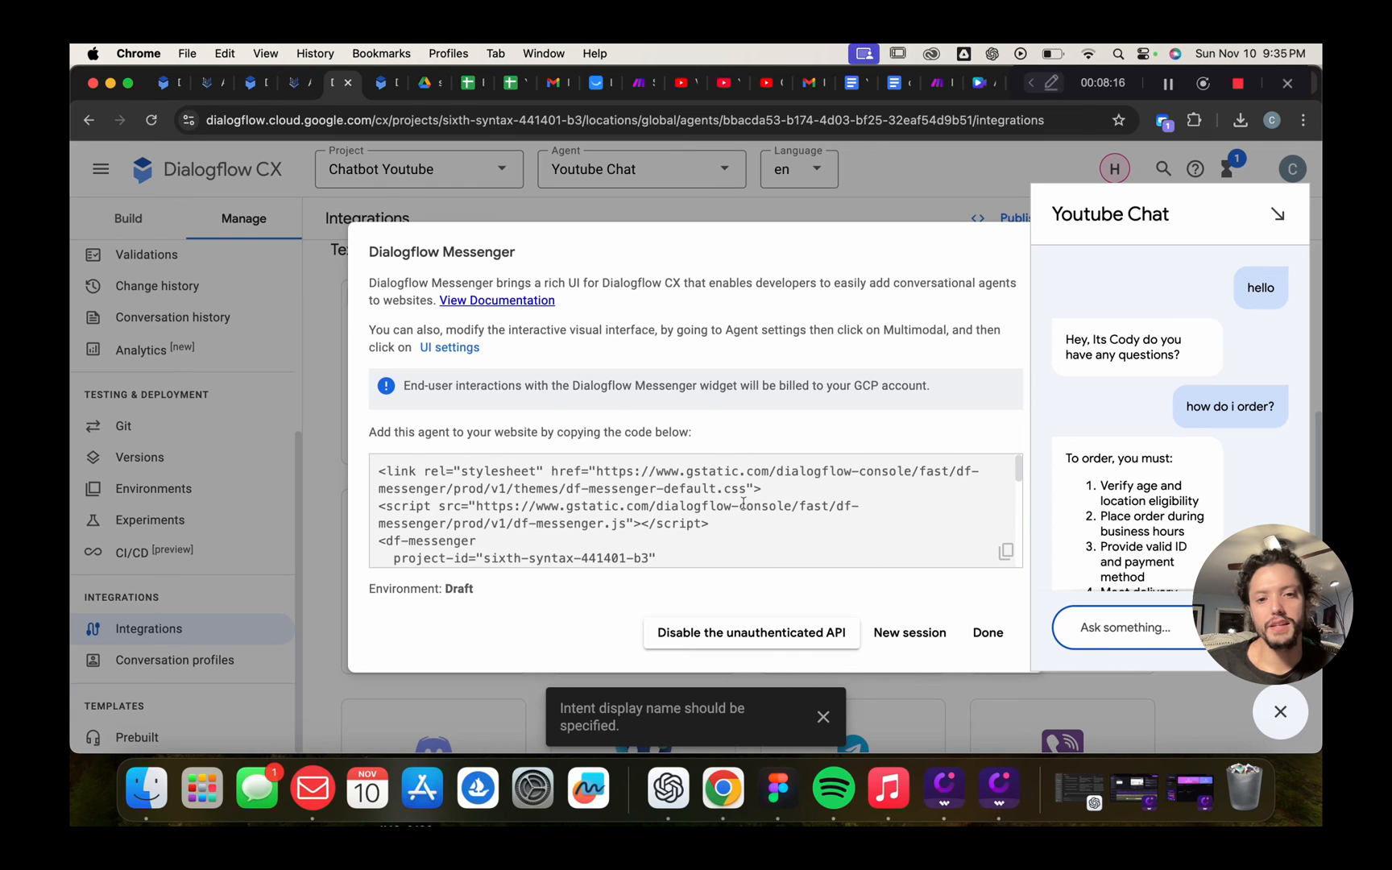
scroll(743, 505, down, 3)
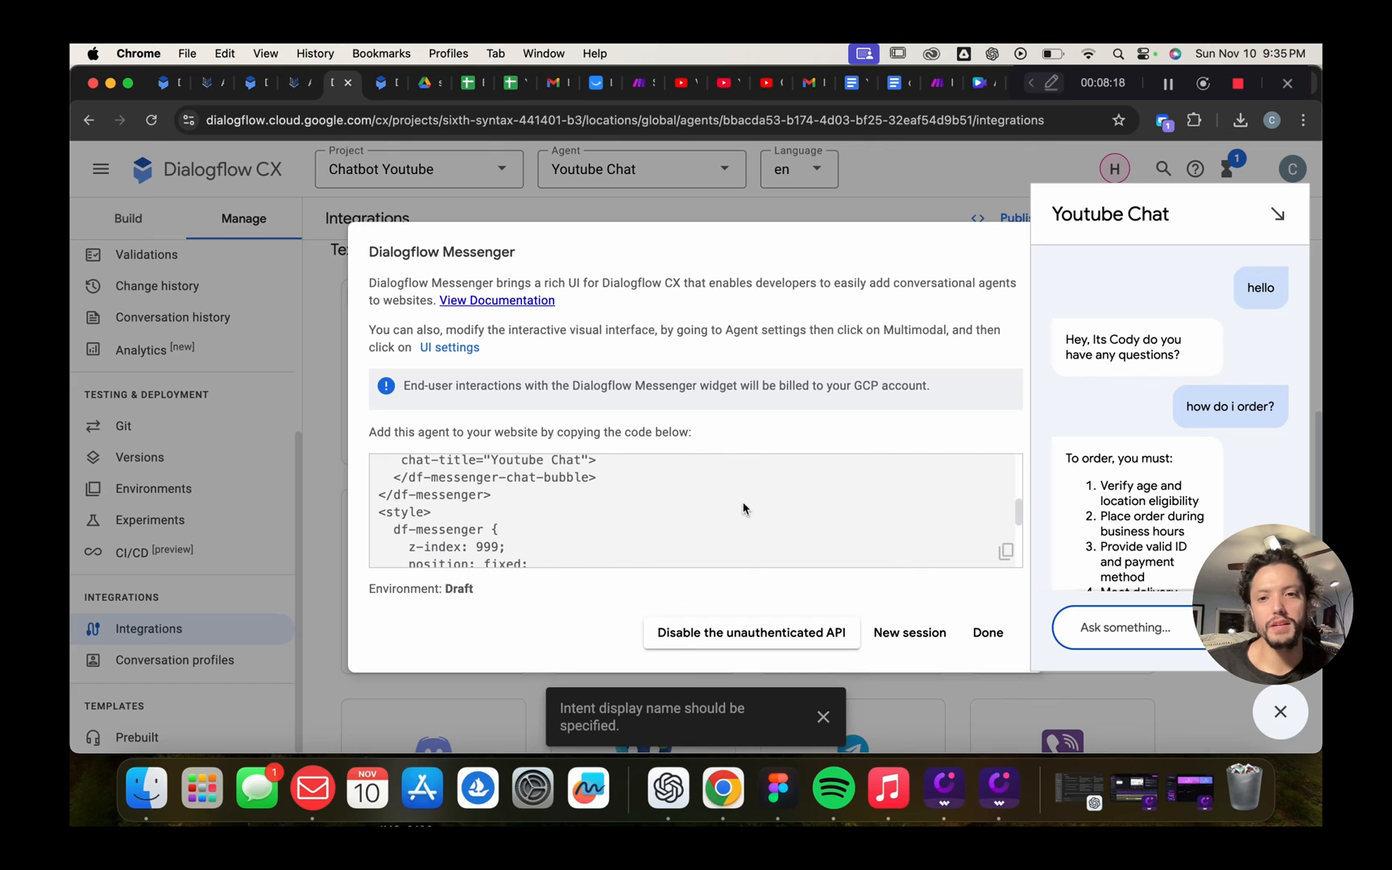
scroll(744, 509, down, 5)
scroll(743, 508, up, 5)
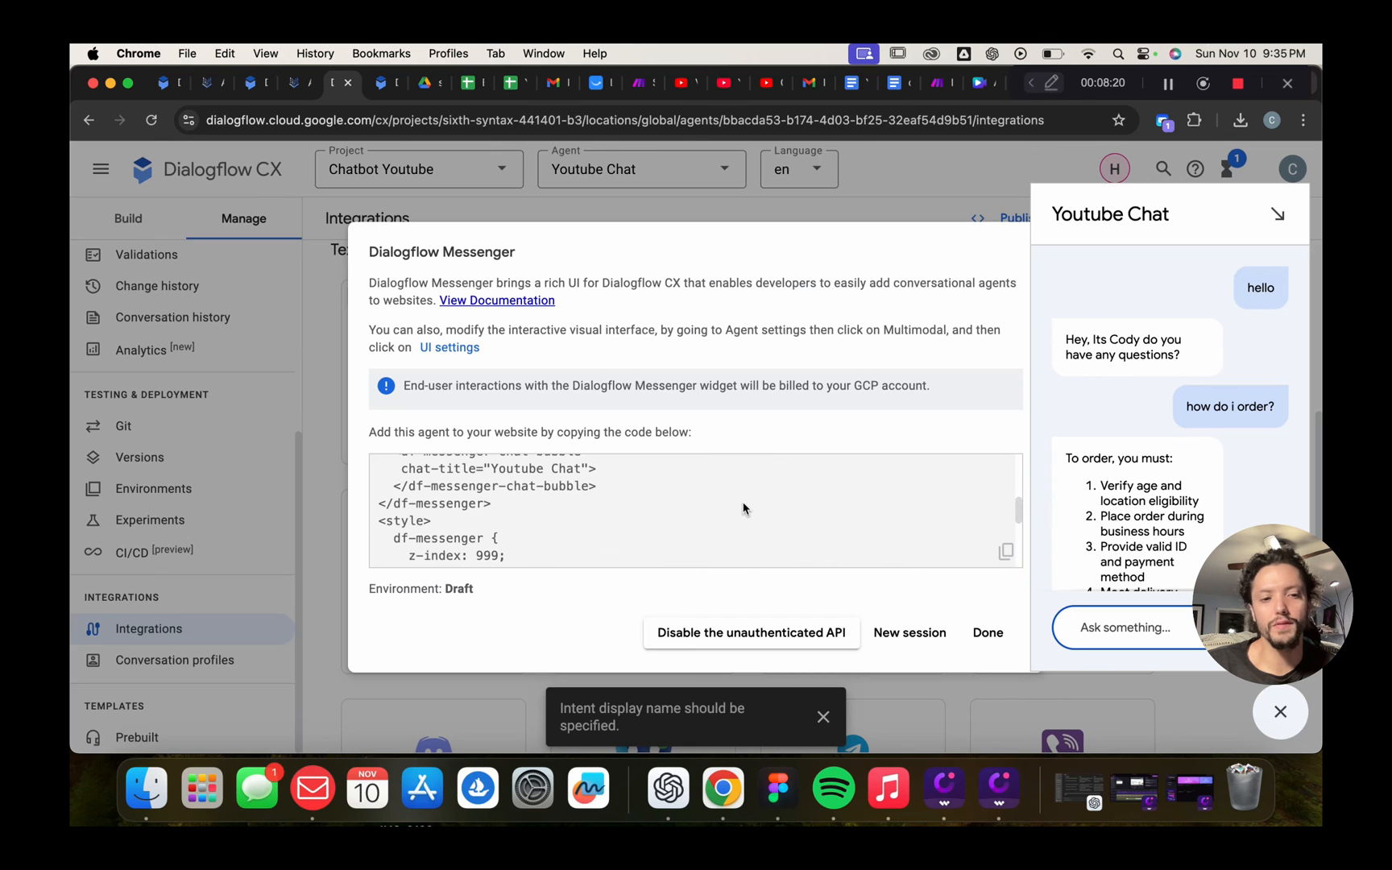
scroll(743, 508, up, 4)
click(1279, 713)
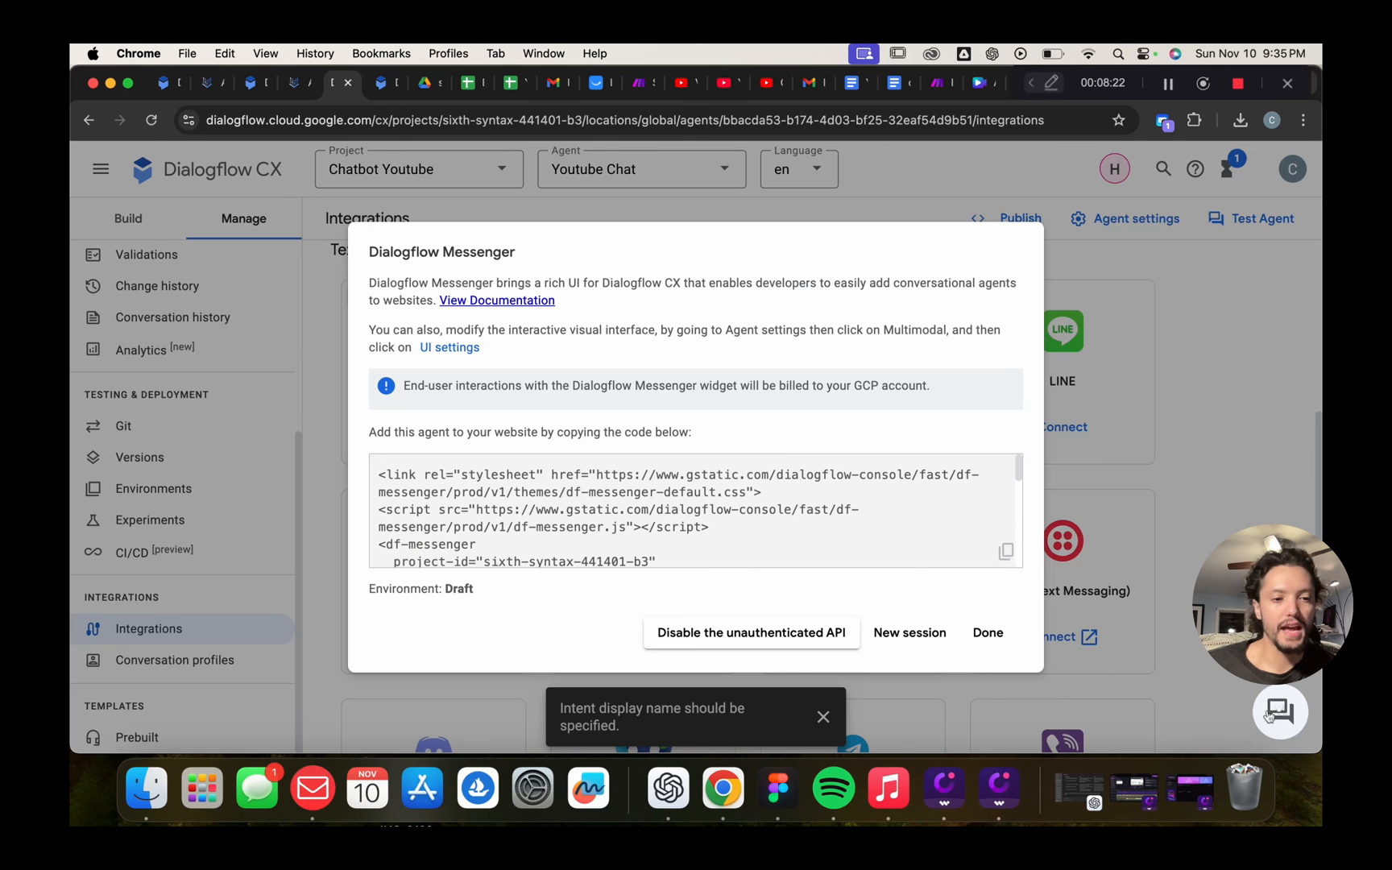